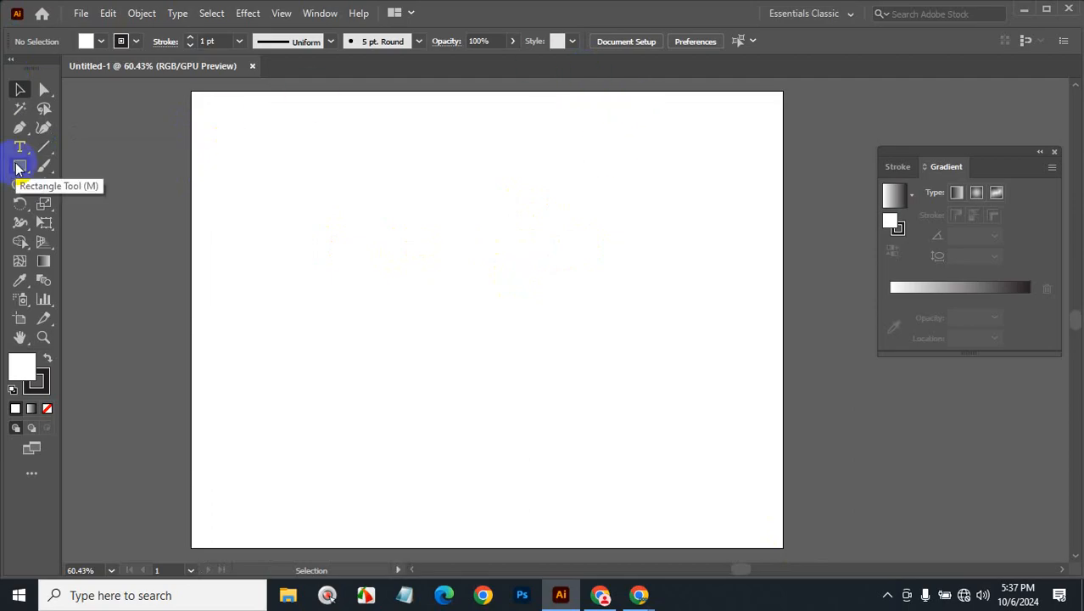
# - Switch to the Essentials workspace and draw a hexagon without fill in the upper middle of the artboard
pyautogui.click(840, 13)
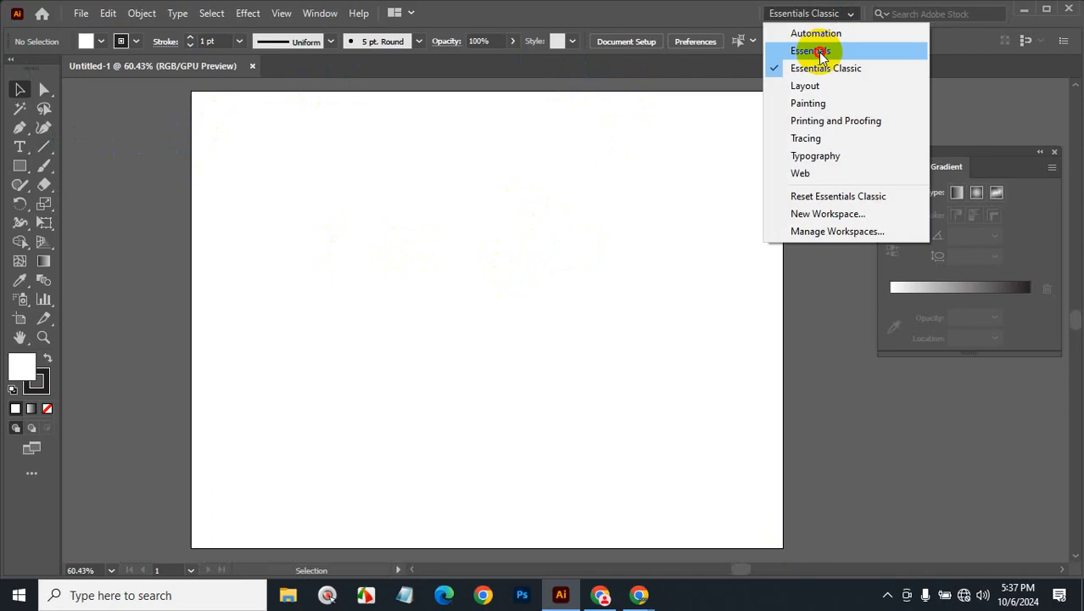
pyautogui.click(821, 60)
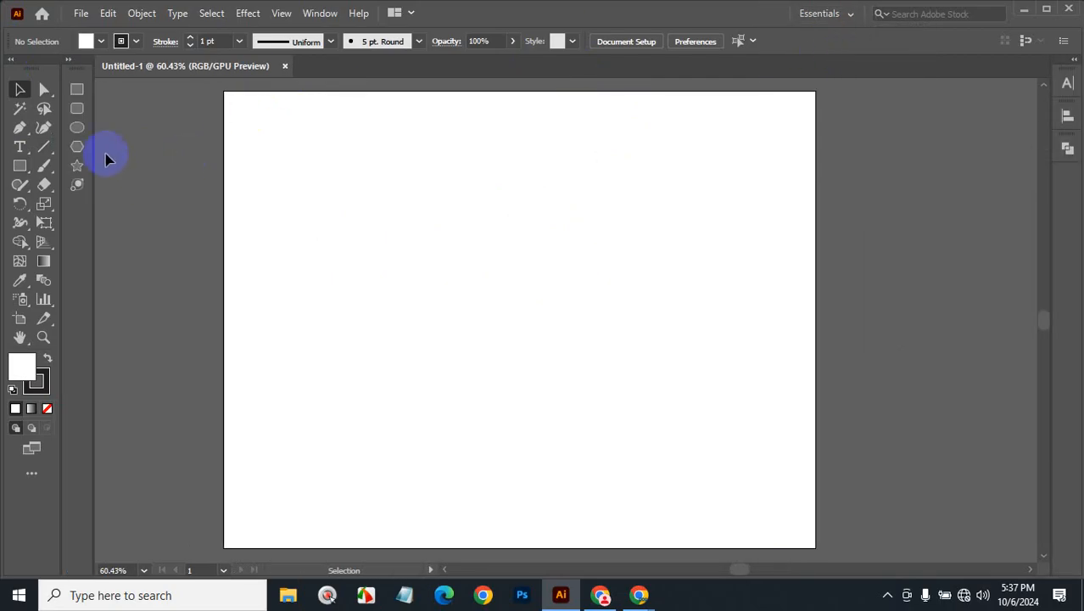
pyautogui.click(78, 147)
pyautogui.moveTo(474, 255); pyautogui.dragTo(550, 283)
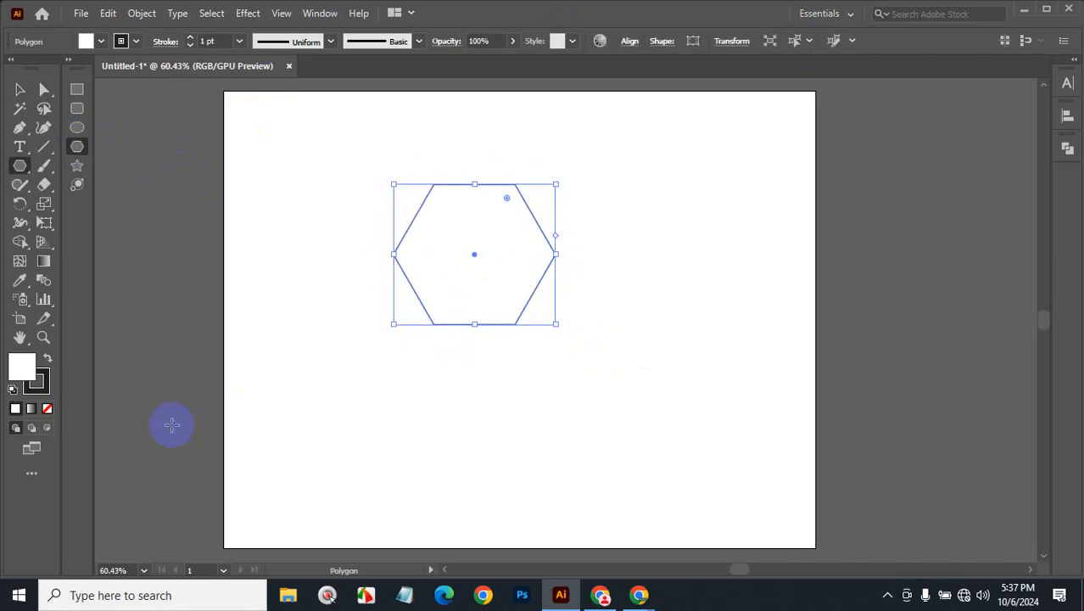
pyautogui.click(21, 364)
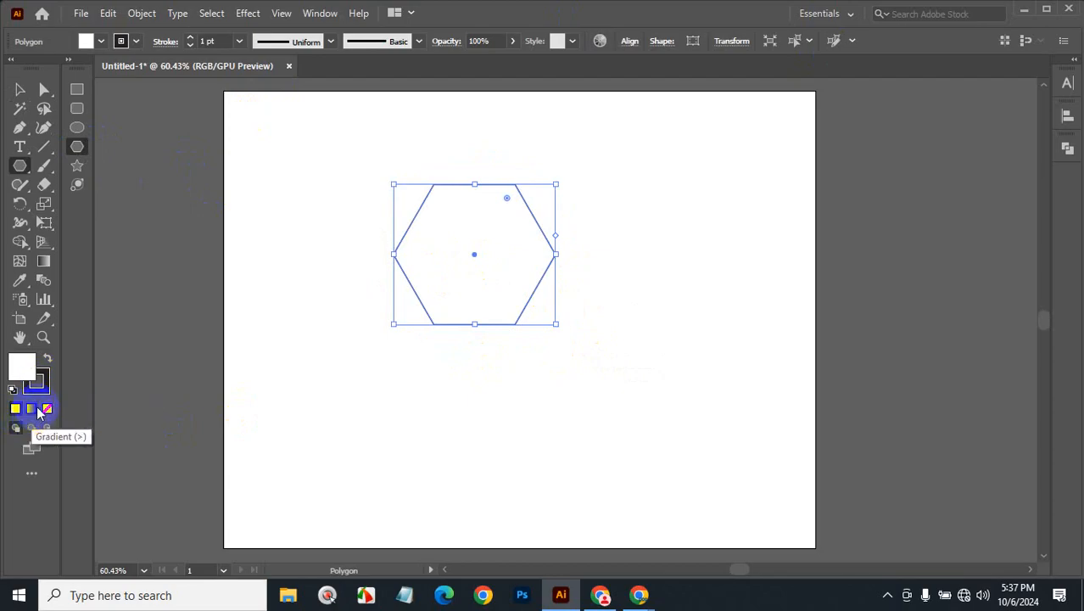
pyautogui.click(47, 408)
# - Rotate the hexagon so that vertices point straight up and down, and move it near the artboard's centre
pyautogui.click(19, 89)
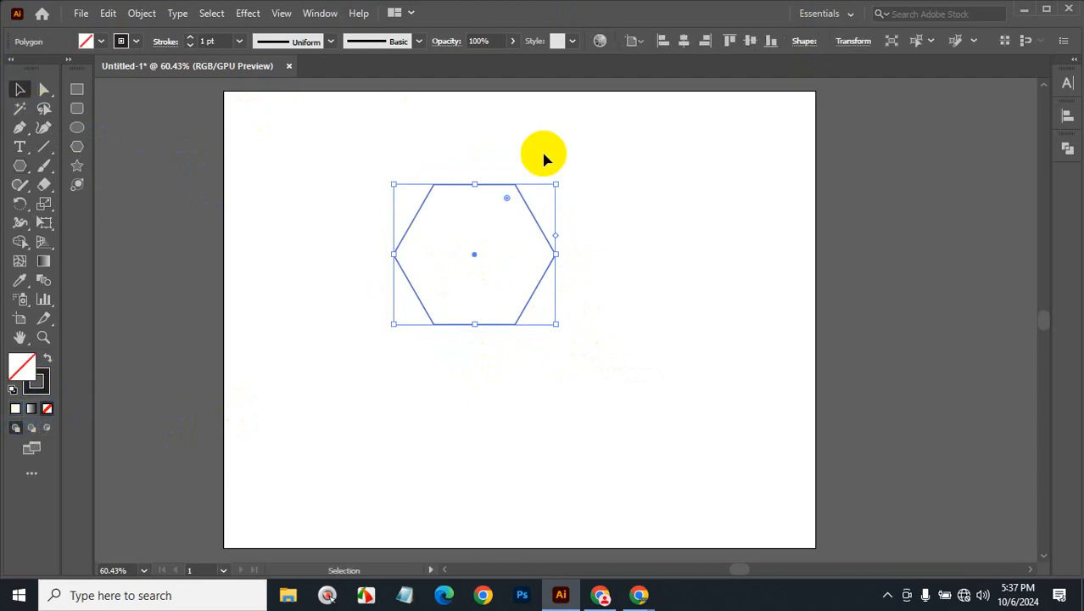
pyautogui.moveTo(562, 179); pyautogui.dragTo(564, 346)
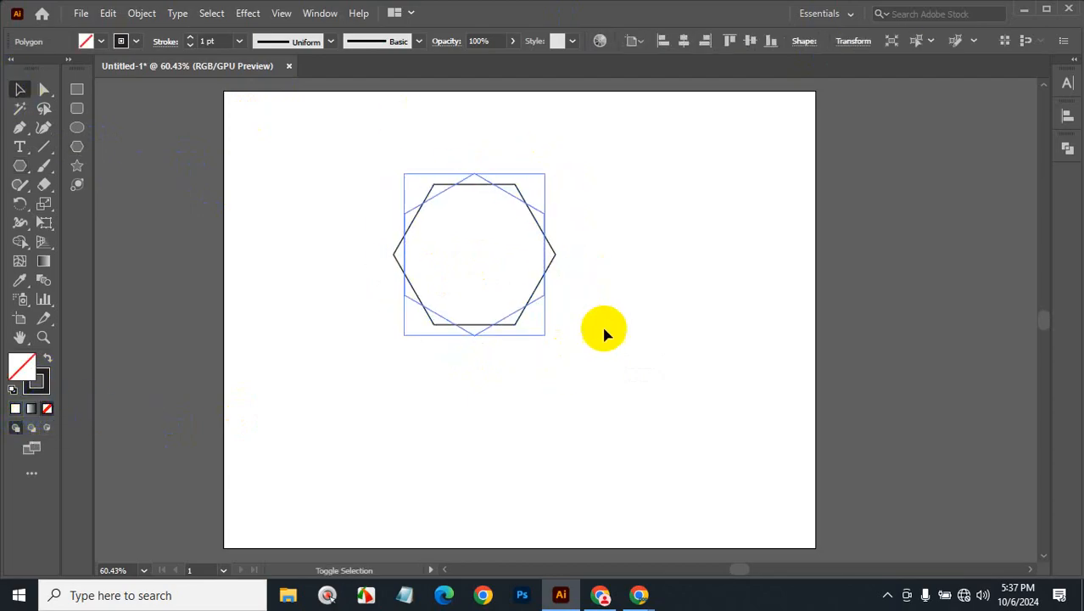
pyautogui.click(600, 330)
pyautogui.moveTo(543, 214); pyautogui.dragTo(618, 255)
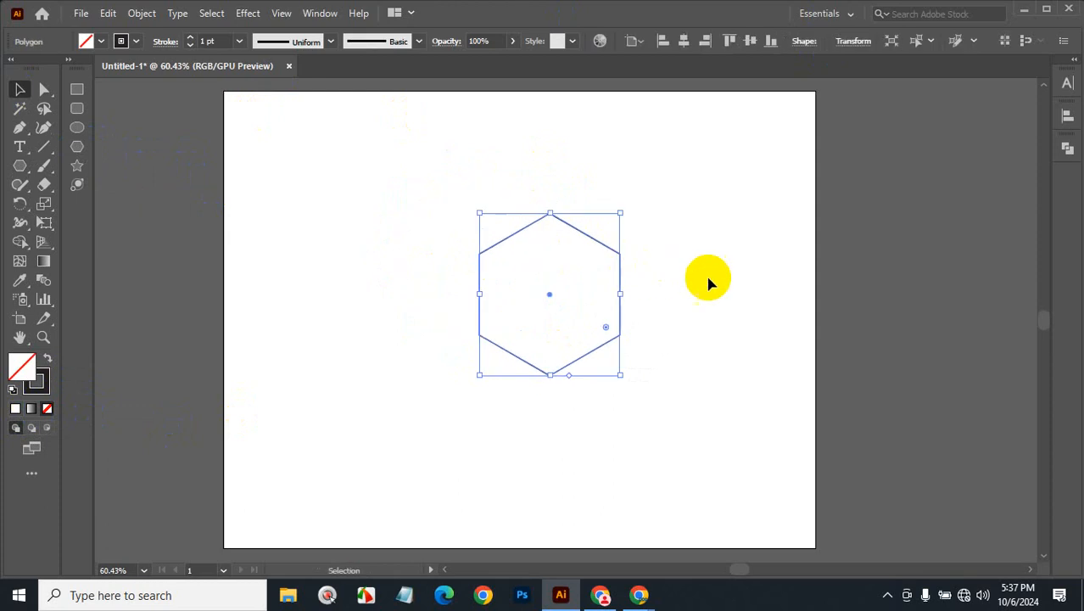
pyautogui.click(704, 272)
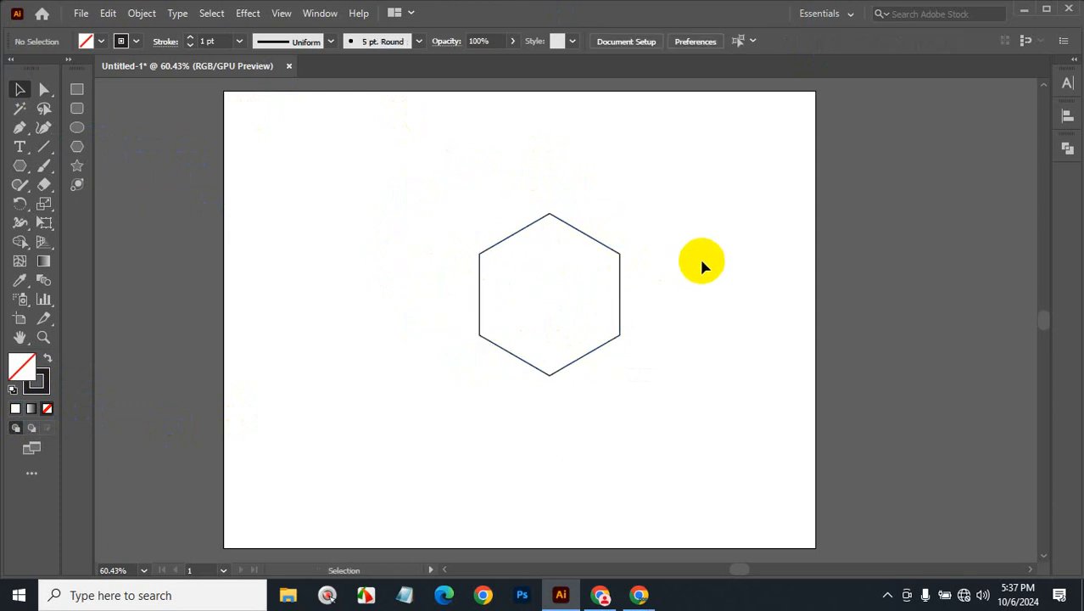
# - Draw a vertical line through the hexagon's top and bottom vertices, extending past both, and vertically centre-align the two objects
pyautogui.click(45, 147)
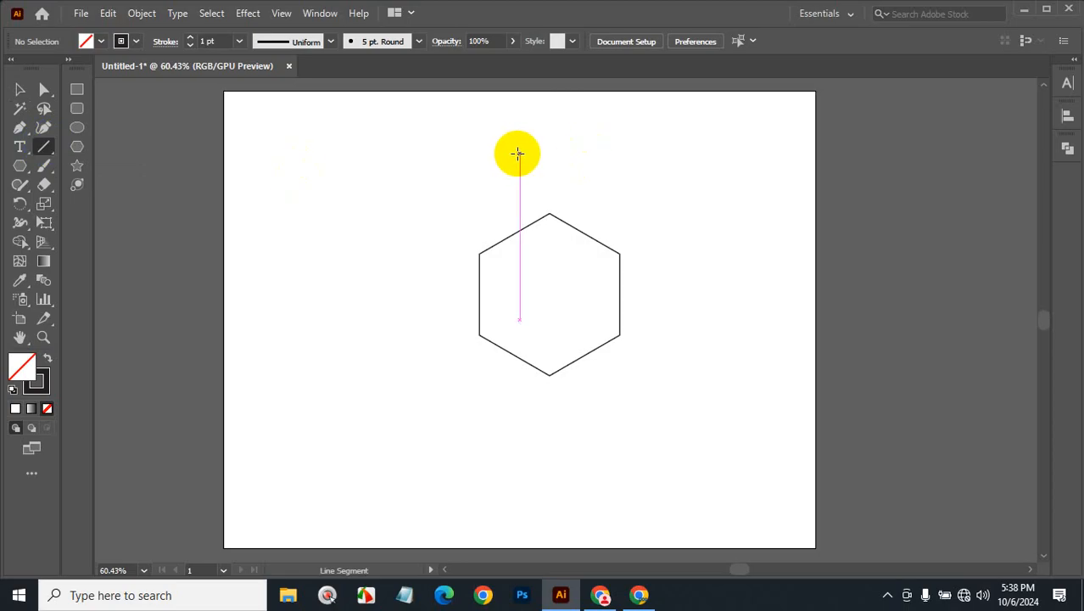
pyautogui.moveTo(549, 155); pyautogui.dragTo(560, 447)
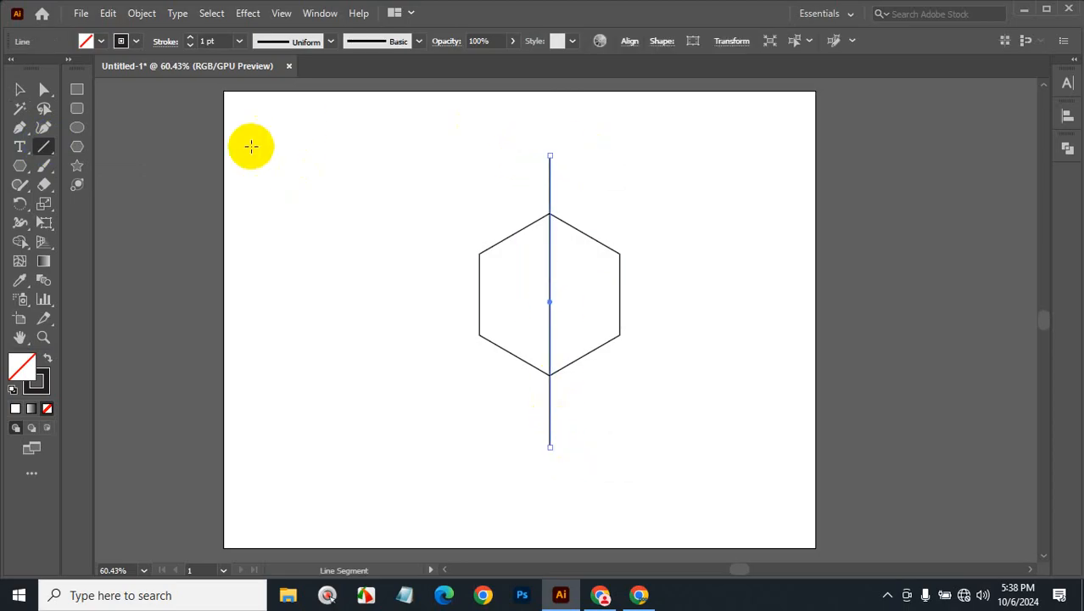
pyautogui.click(21, 89)
pyautogui.moveTo(437, 195); pyautogui.dragTo(687, 444)
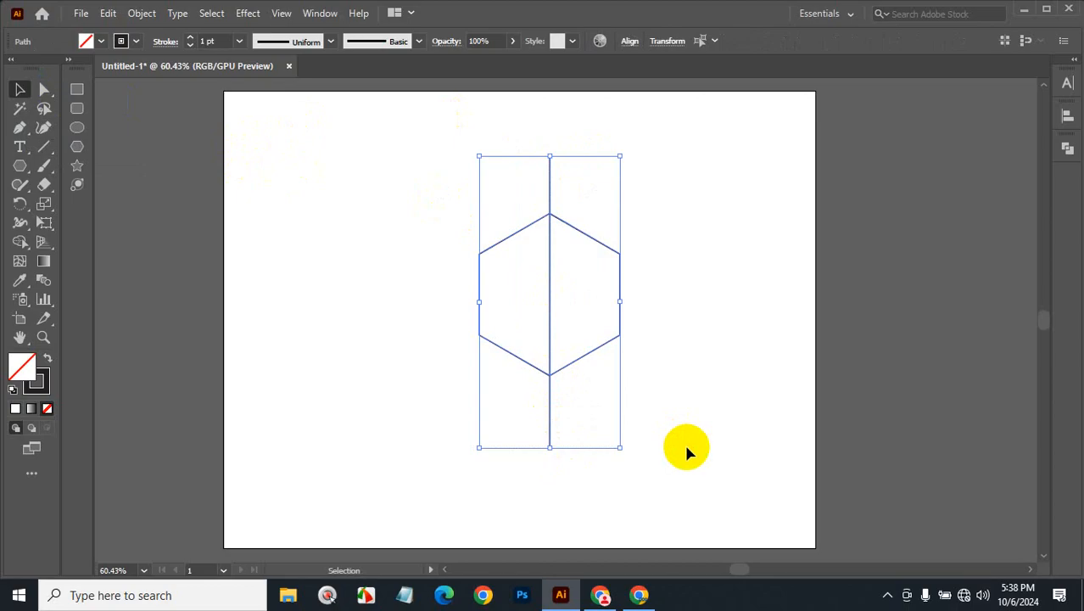
pyautogui.click(1068, 115)
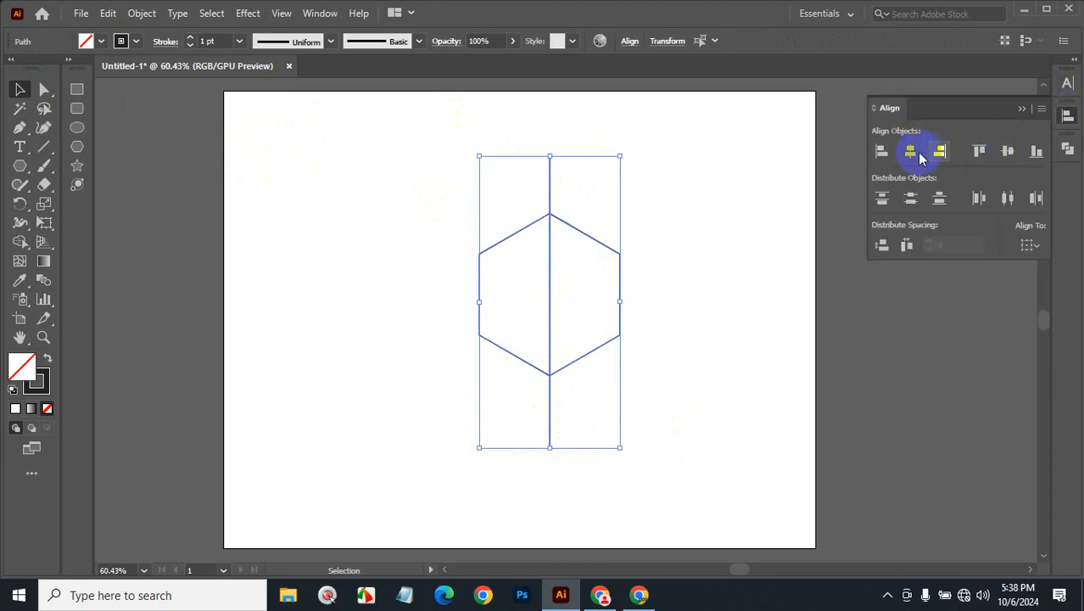
pyautogui.click(1008, 151)
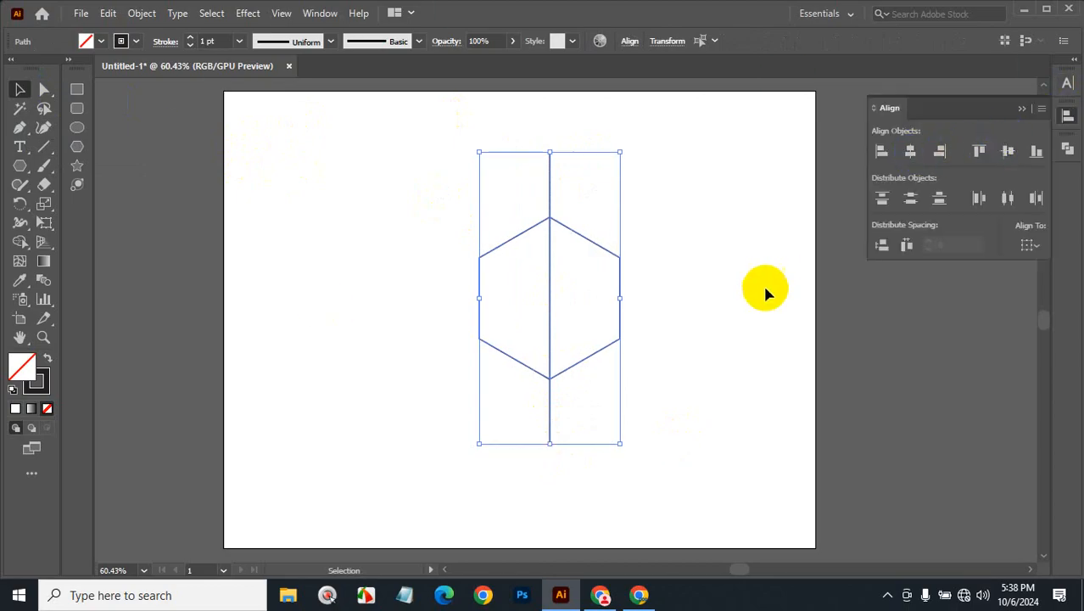
pyautogui.click(718, 310)
# - Make a copy of the vertical line rotated by 60° and repeat the transformation to get a third line through the remaining vertices
pyautogui.moveTo(488, 141); pyautogui.dragTo(634, 190)
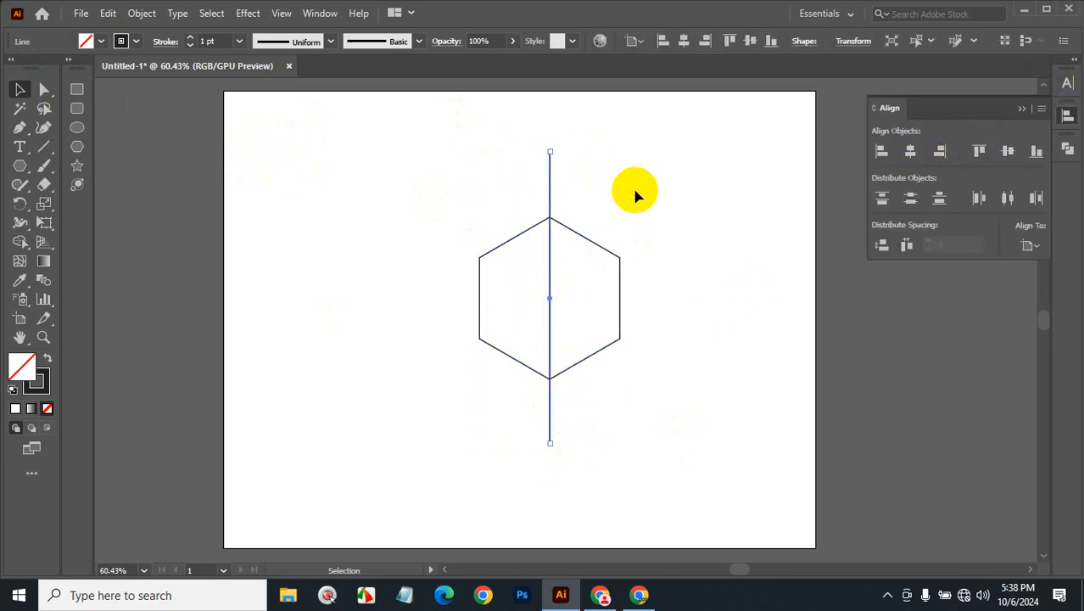
pyautogui.click(19, 204)
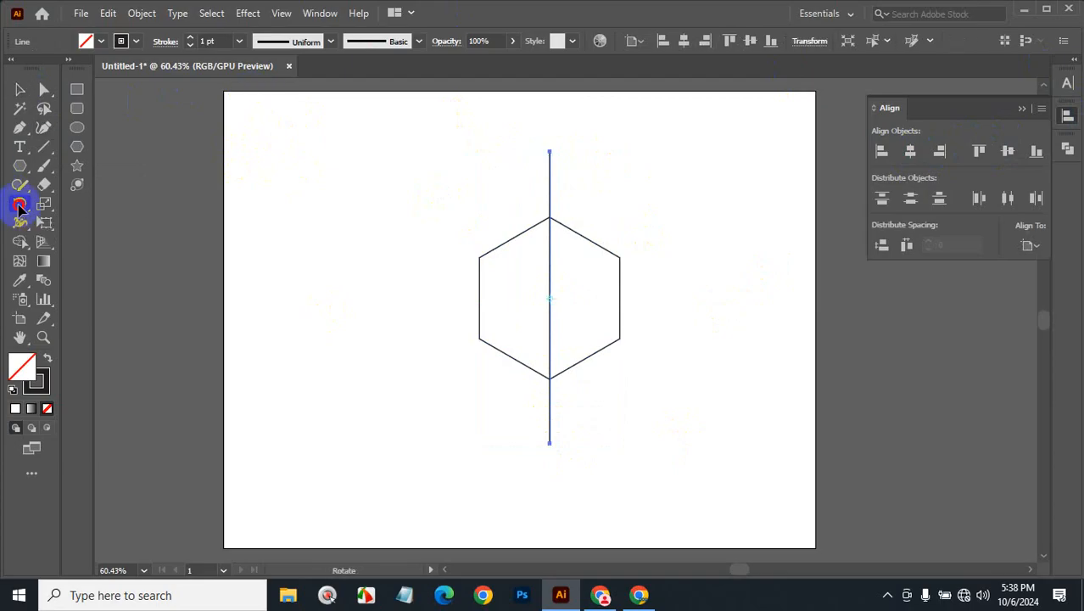
pyautogui.doubleClick(20, 204)
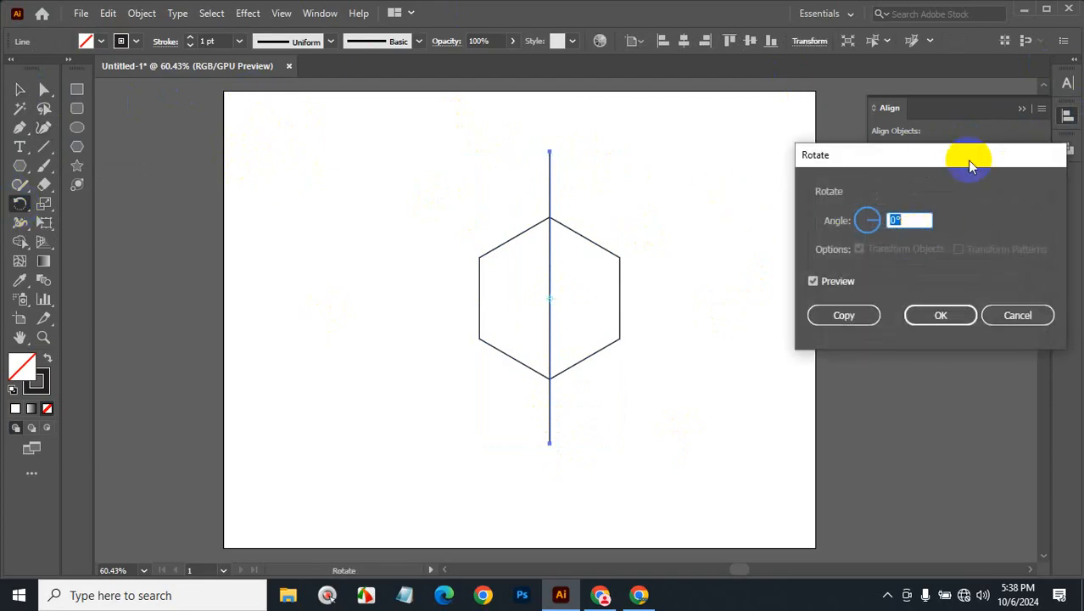
pyautogui.moveTo(962, 159); pyautogui.dragTo(821, 146)
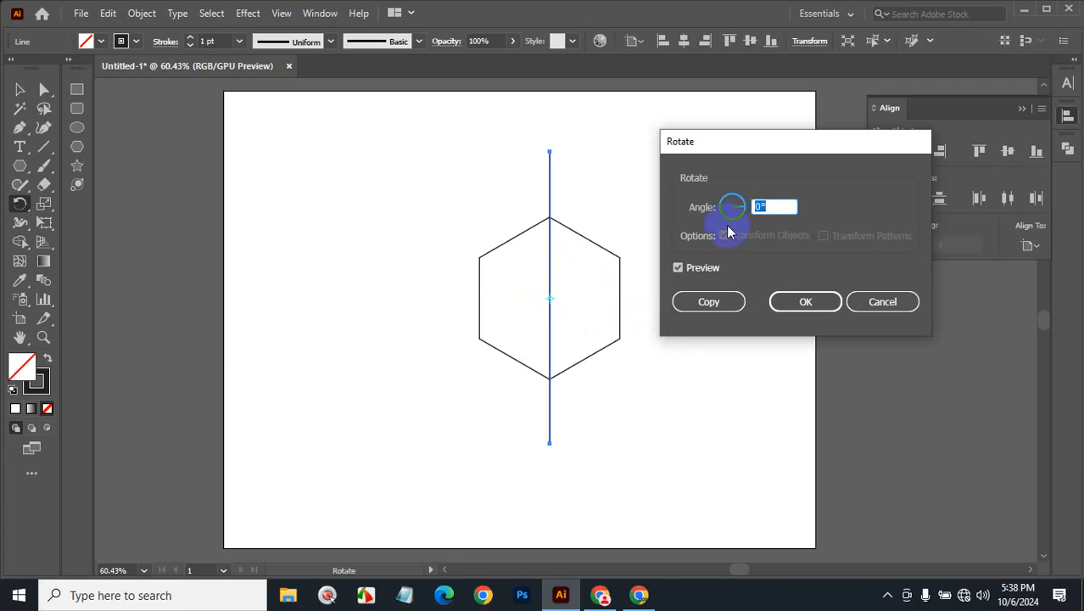
pyautogui.scroll(8, 779, 205)
pyautogui.scroll(20, 779, 205)
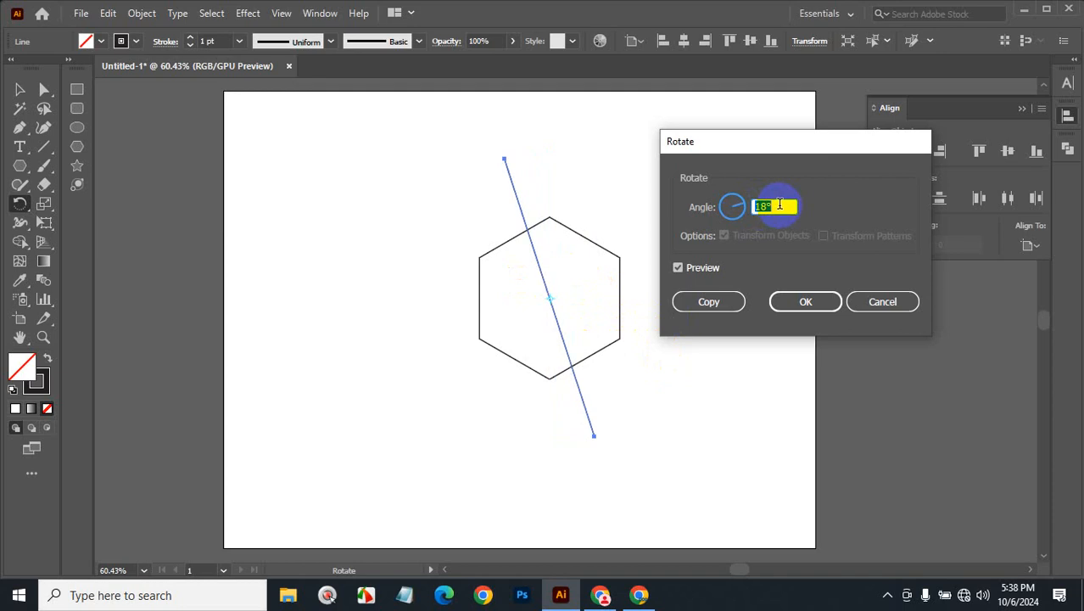
pyautogui.scroll(15, 779, 204)
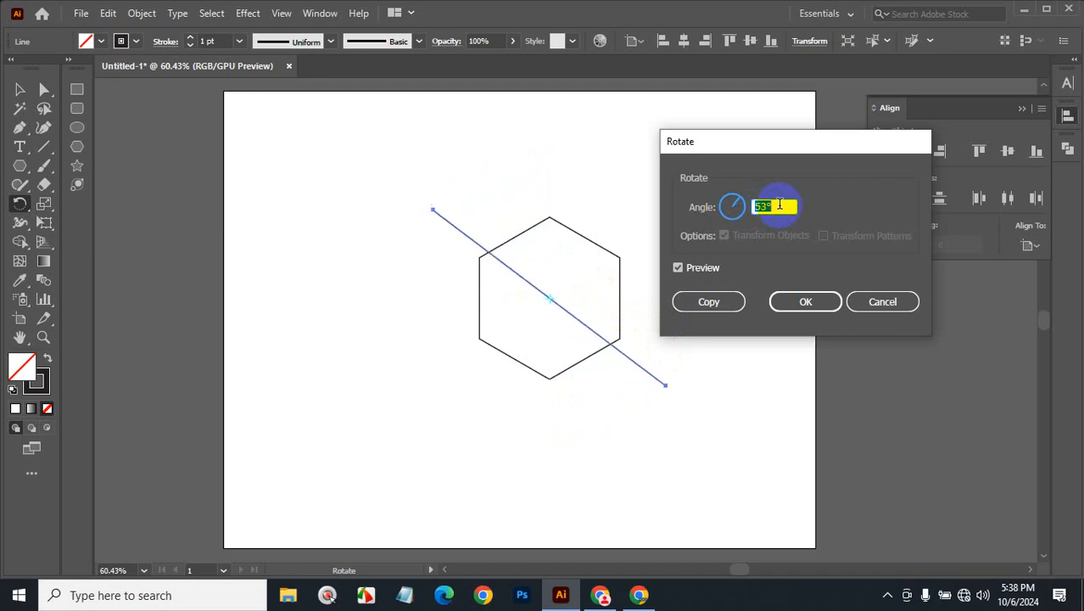
pyautogui.scroll(1, 779, 204)
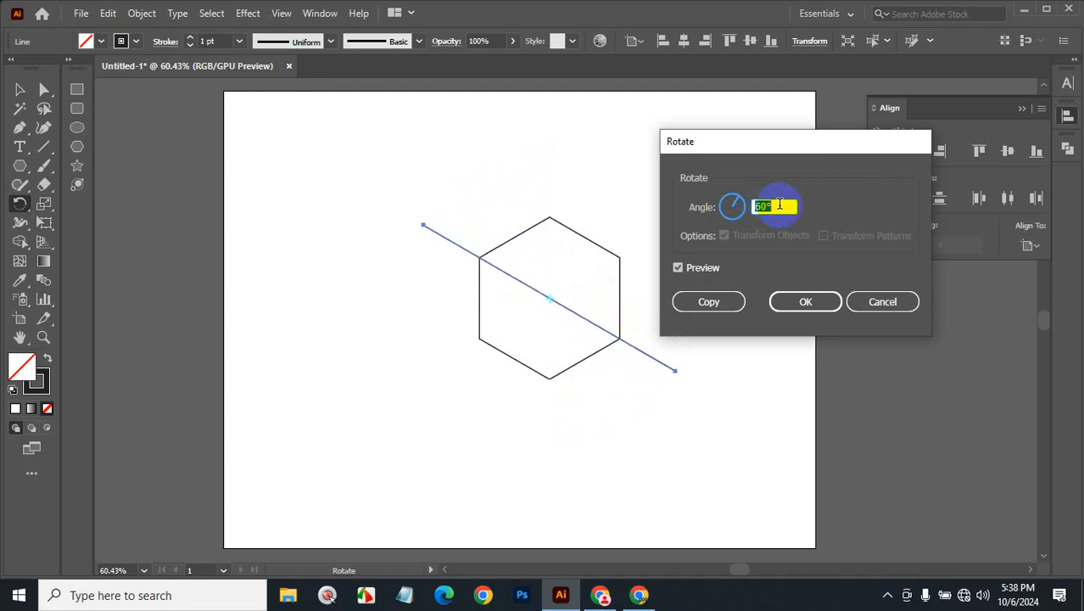
pyautogui.click(722, 301)
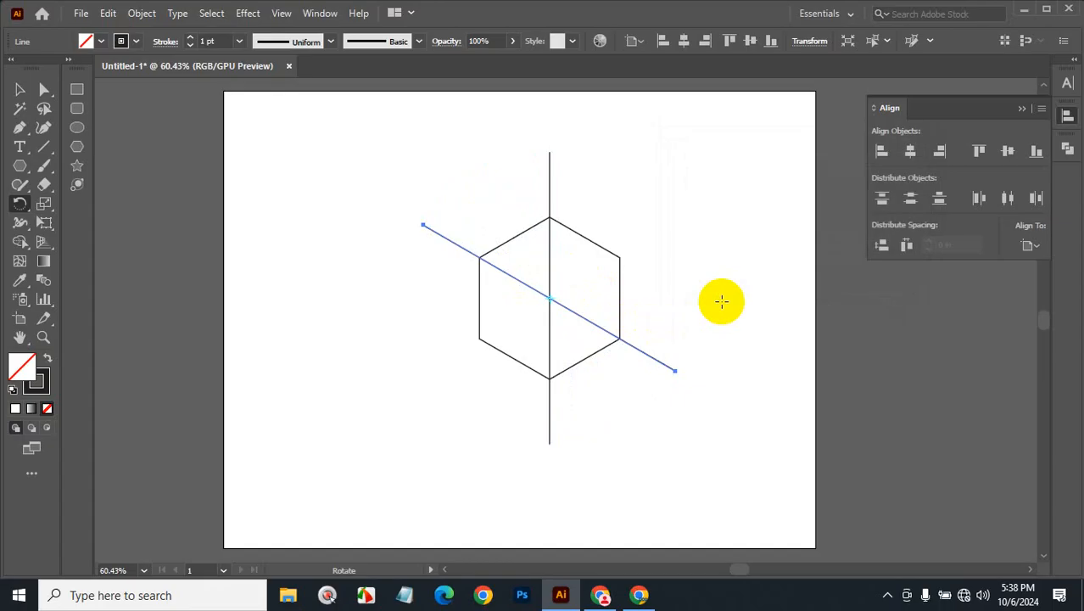
pyautogui.hotkey('ctrl', 'd')
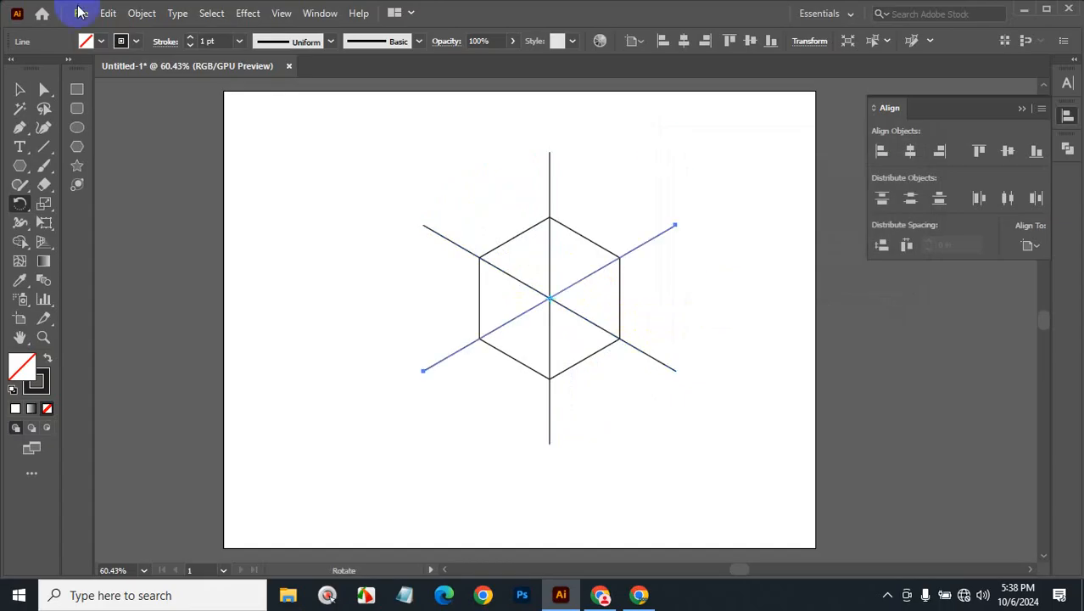
# - Divide the hexagon along the three lines into six triangles with the Pathfinder
pyautogui.click(20, 90)
pyautogui.hotkey('ctrl', 'a')
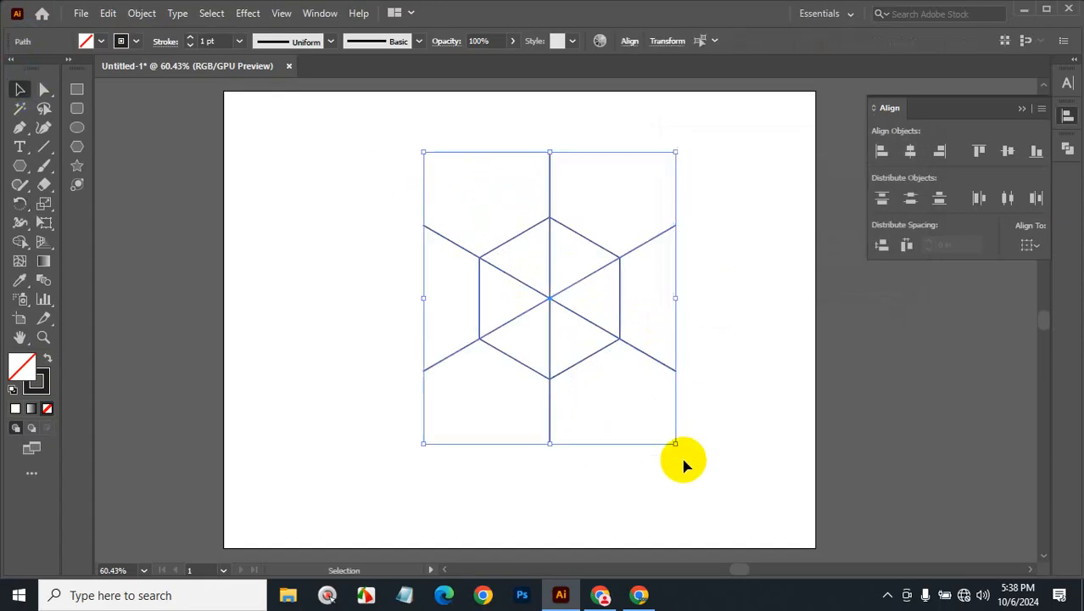
pyautogui.click(1068, 150)
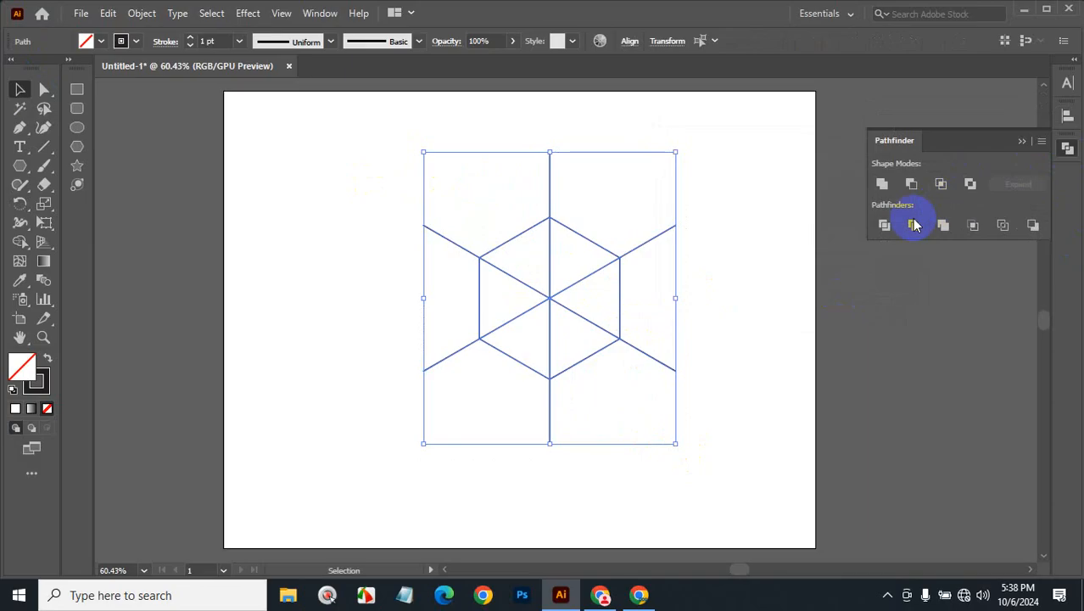
pyautogui.click(884, 225)
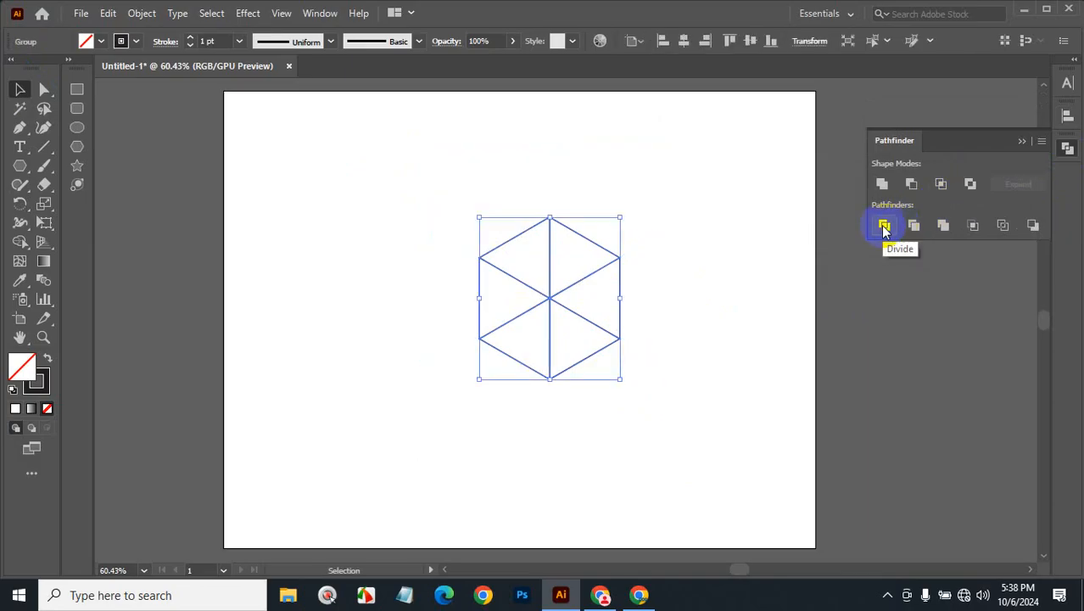
pyautogui.click(357, 231)
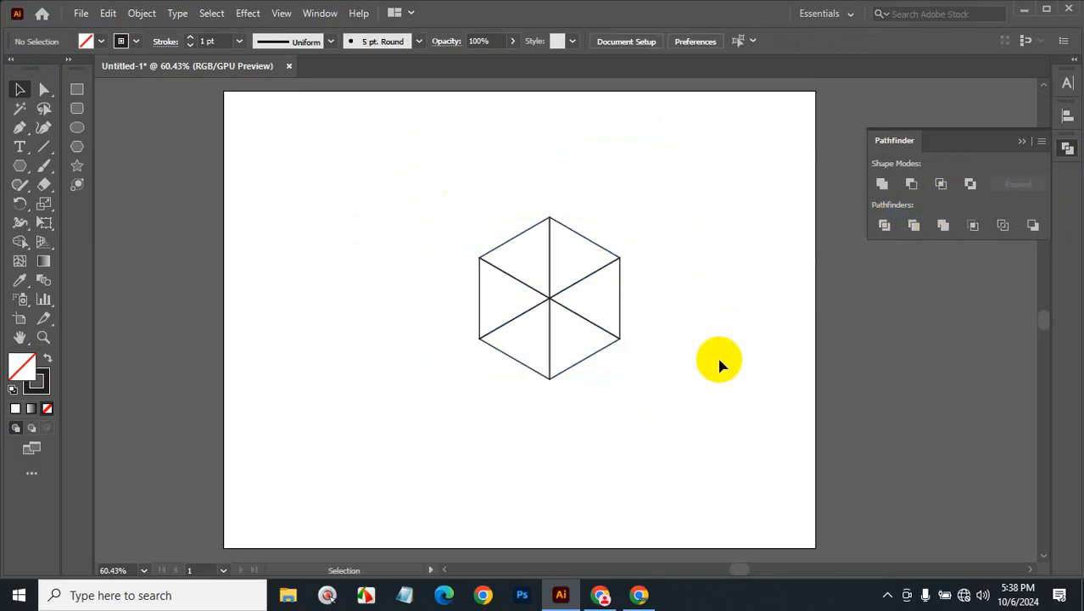
# - Unite adjacent triangles in pairs to form the top, right and left faces of a cube
pyautogui.click(44, 89)
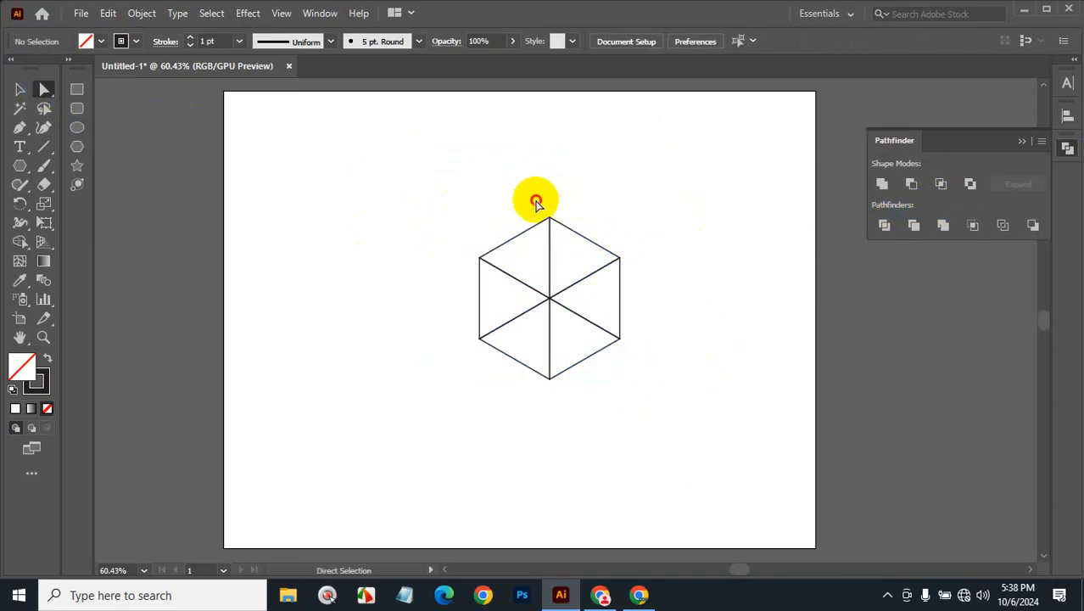
pyautogui.moveTo(537, 203); pyautogui.dragTo(575, 251)
pyautogui.click(883, 184)
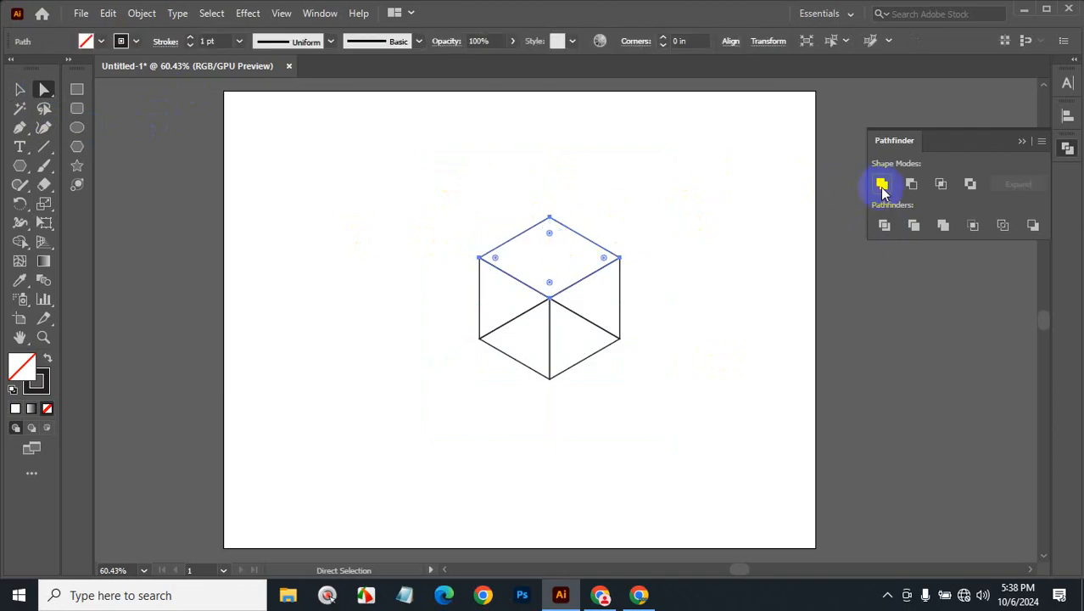
pyautogui.moveTo(647, 367); pyautogui.dragTo(602, 314)
pyautogui.click(882, 184)
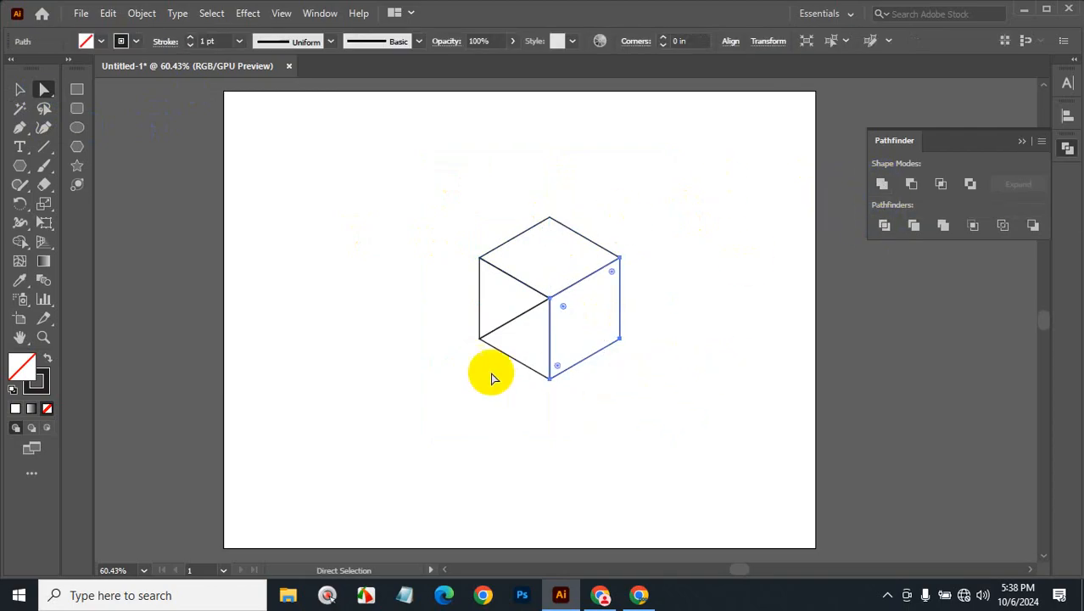
pyautogui.moveTo(444, 317); pyautogui.dragTo(493, 348)
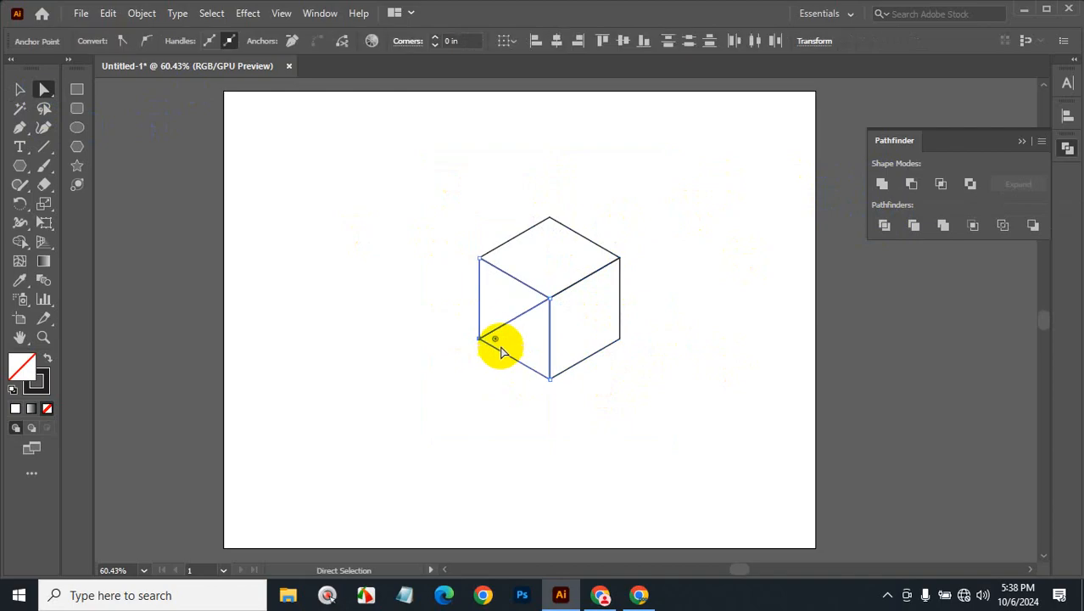
pyautogui.click(884, 184)
pyautogui.click(734, 353)
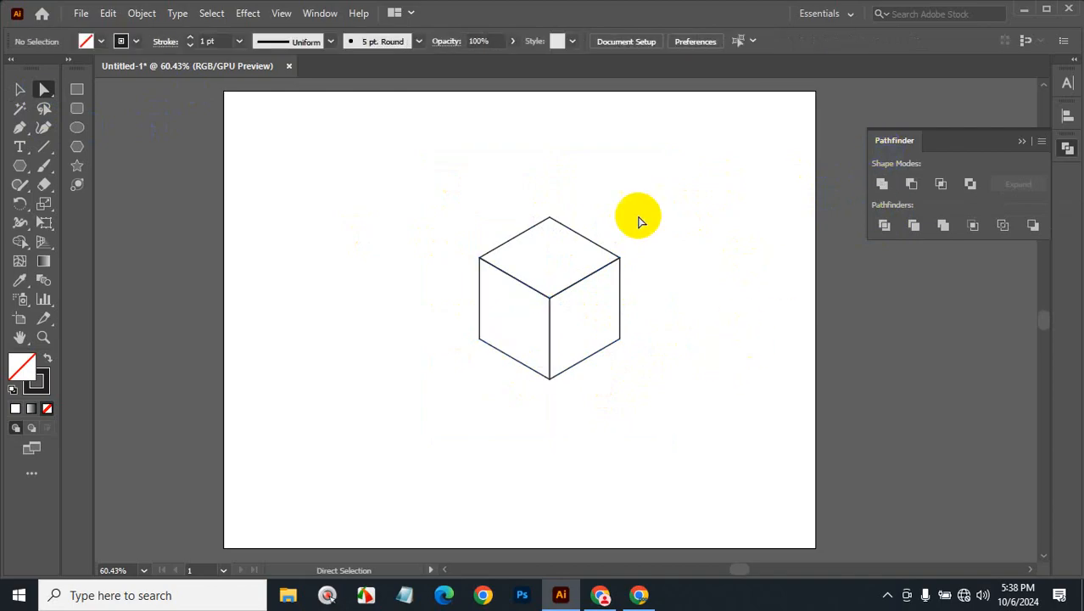
# - Ungroup the cube's faces, test that the top face can be moved on its own, and undo the test move
pyautogui.click(19, 90)
pyautogui.moveTo(504, 179); pyautogui.dragTo(574, 230)
pyautogui.rightClick(548, 269)
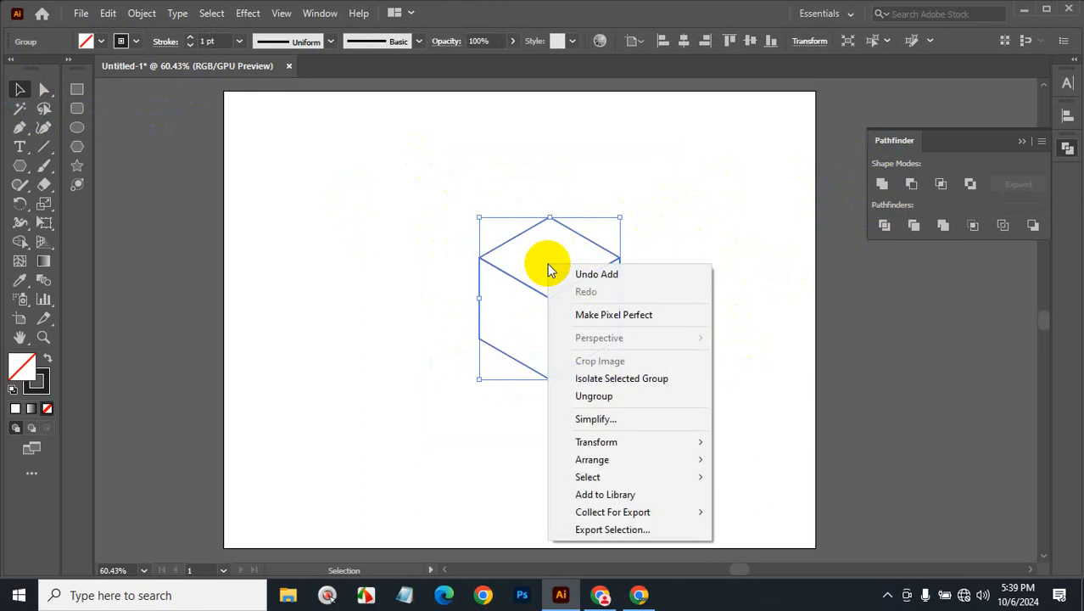
pyautogui.click(605, 394)
pyautogui.click(594, 235)
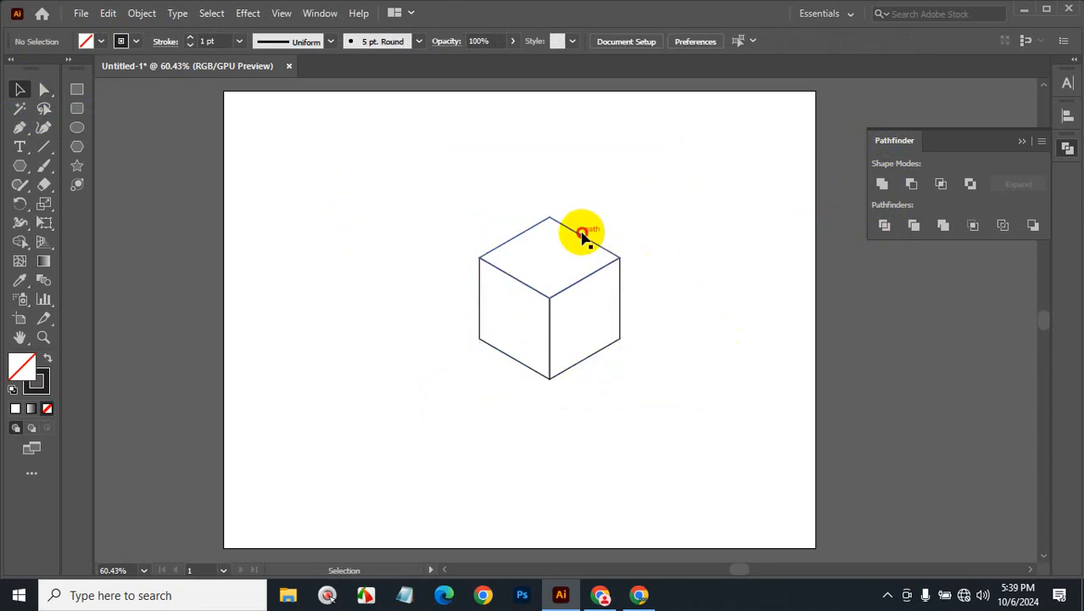
pyautogui.moveTo(584, 235); pyautogui.dragTo(620, 191)
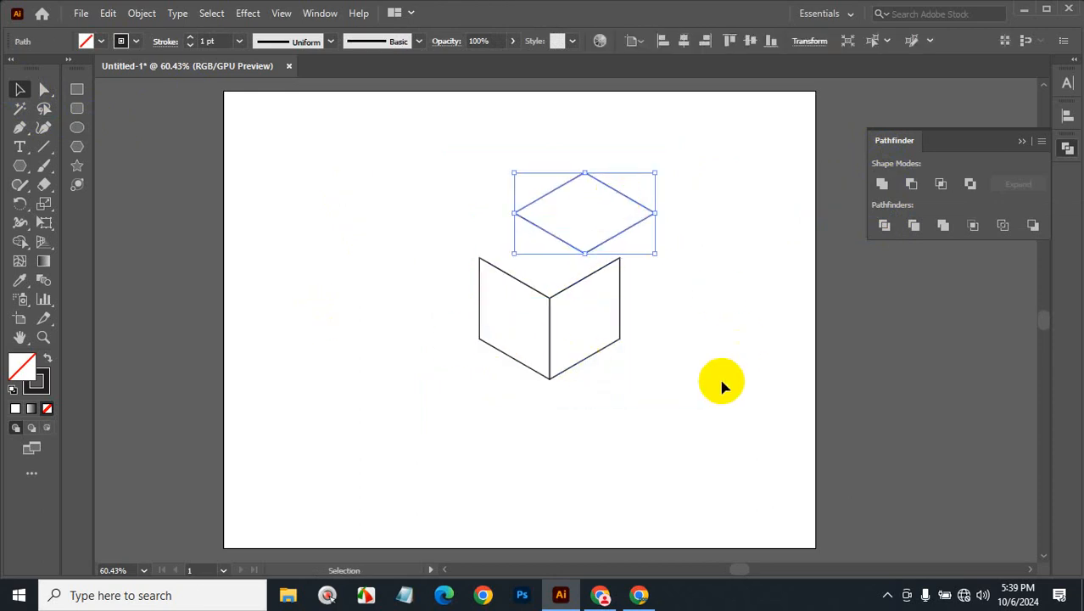
pyautogui.hotkey('ctrl', 'z')
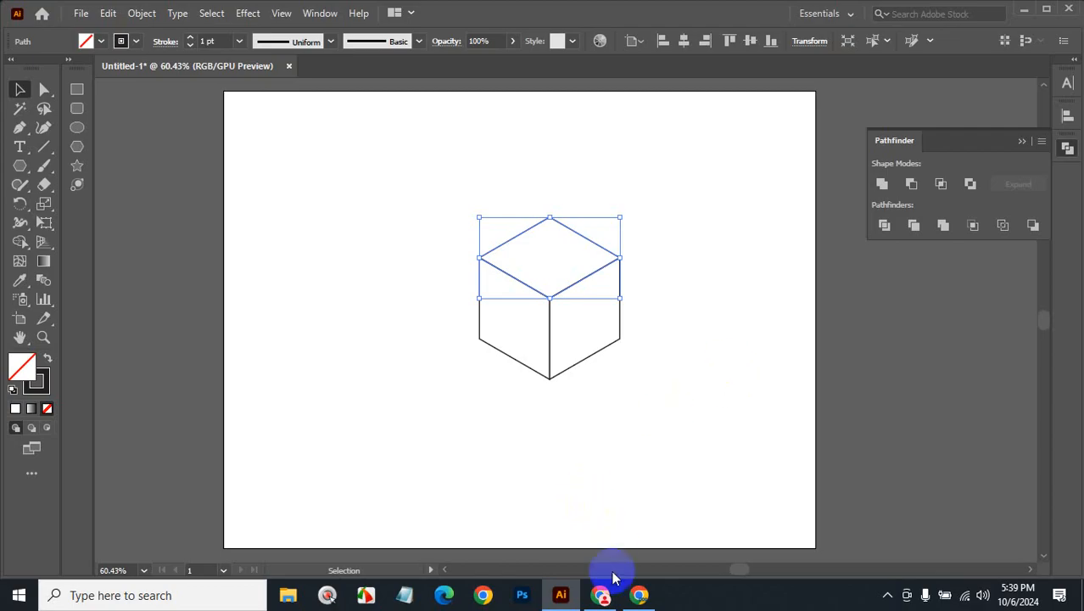
# - Switch to the Google Meet call in Chrome and admit the participant waiting to join
pyautogui.click(600, 595)
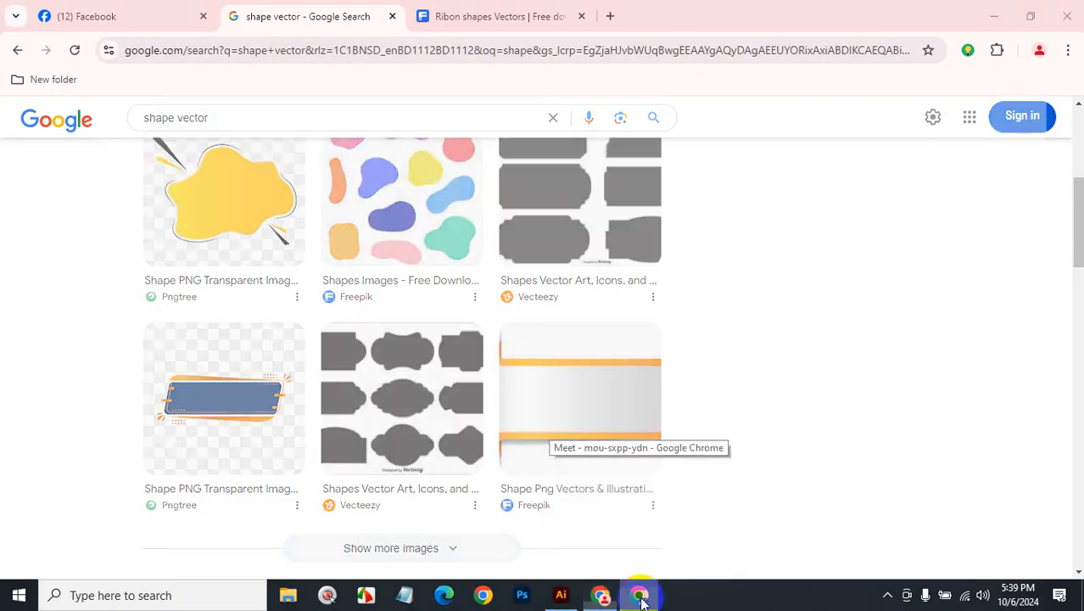
pyautogui.click(640, 598)
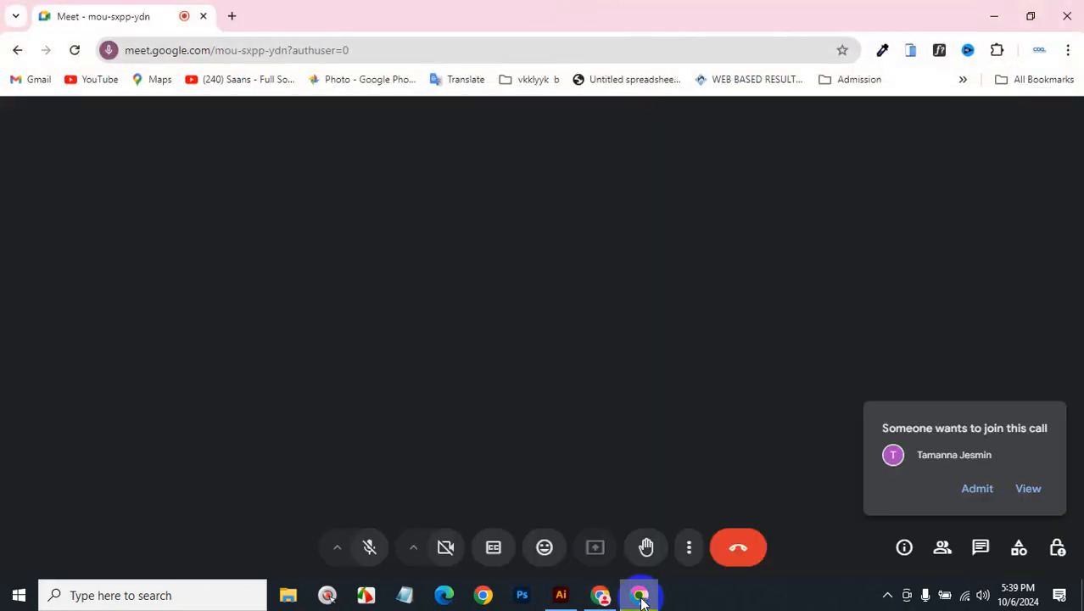
pyautogui.click(970, 492)
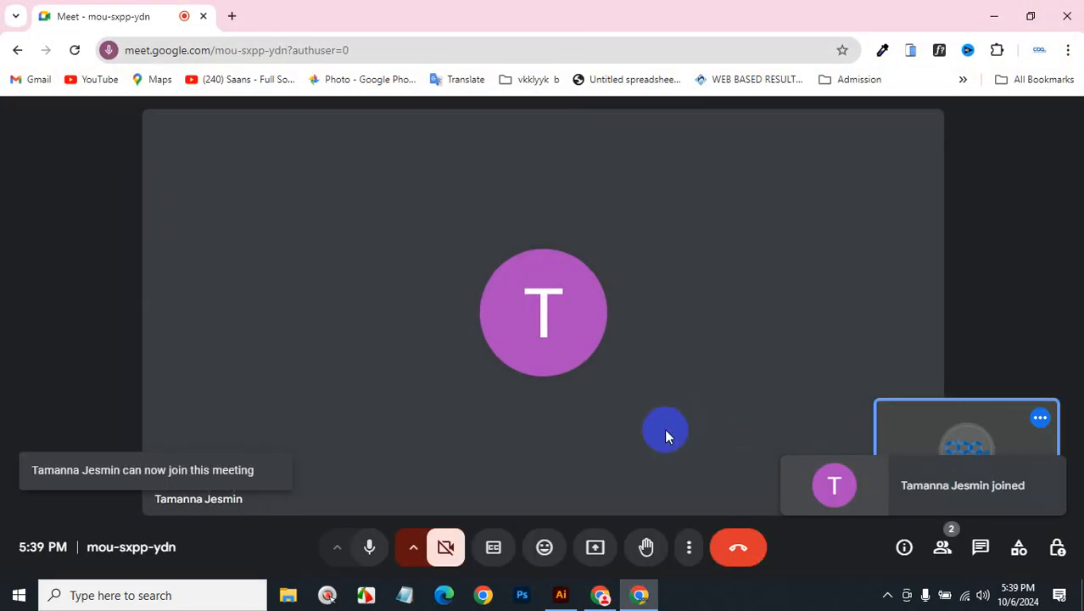
# - Share the entire screen in the Meet call and return to Illustrator
pyautogui.click(598, 553)
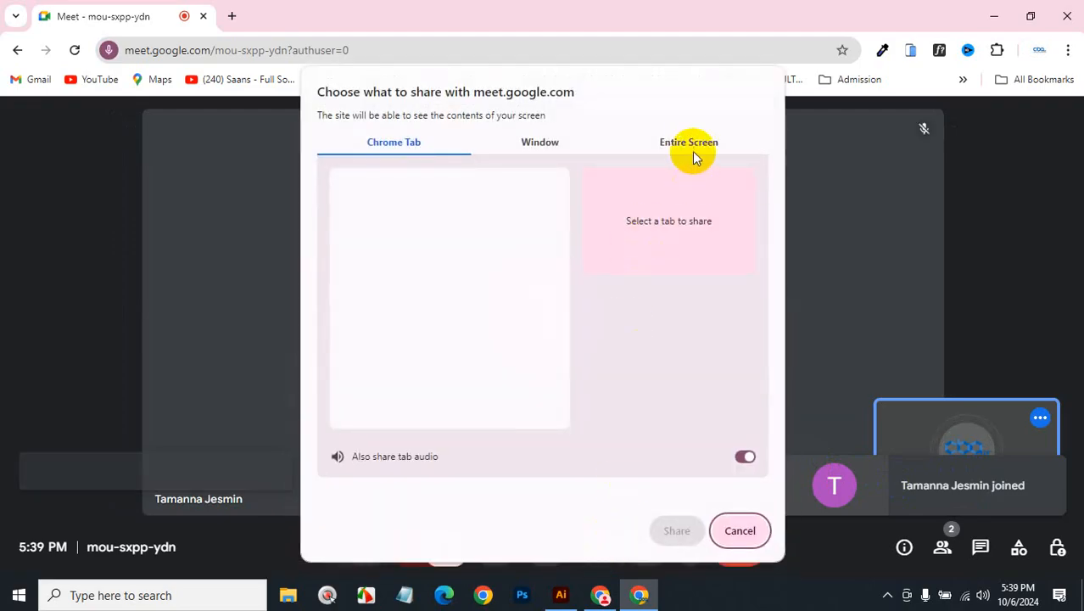
pyautogui.click(691, 146)
pyautogui.click(509, 340)
pyautogui.click(679, 530)
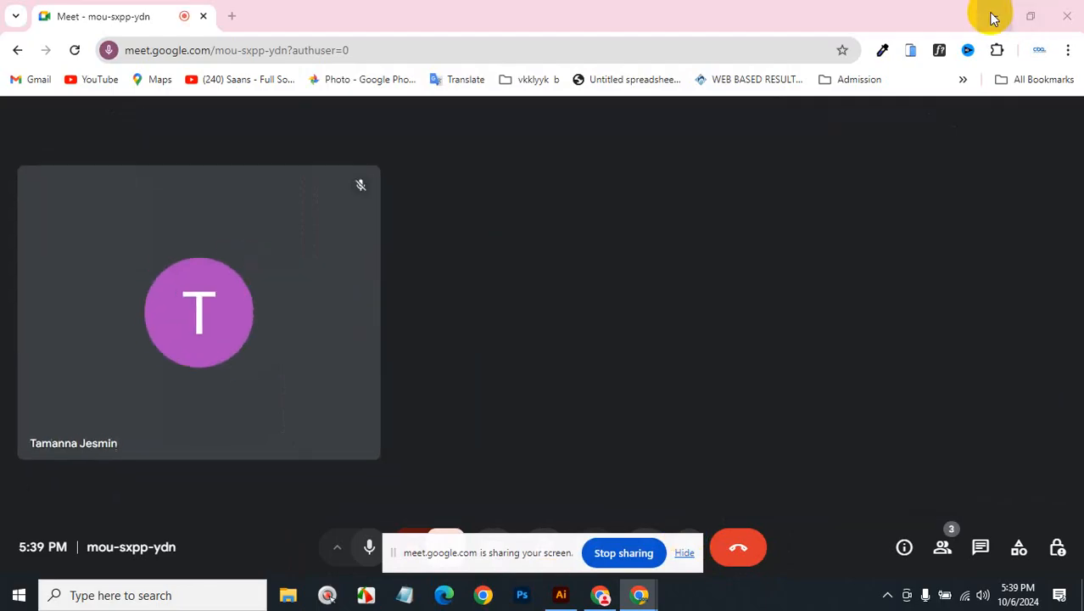
pyautogui.click(994, 18)
pyautogui.click(987, 15)
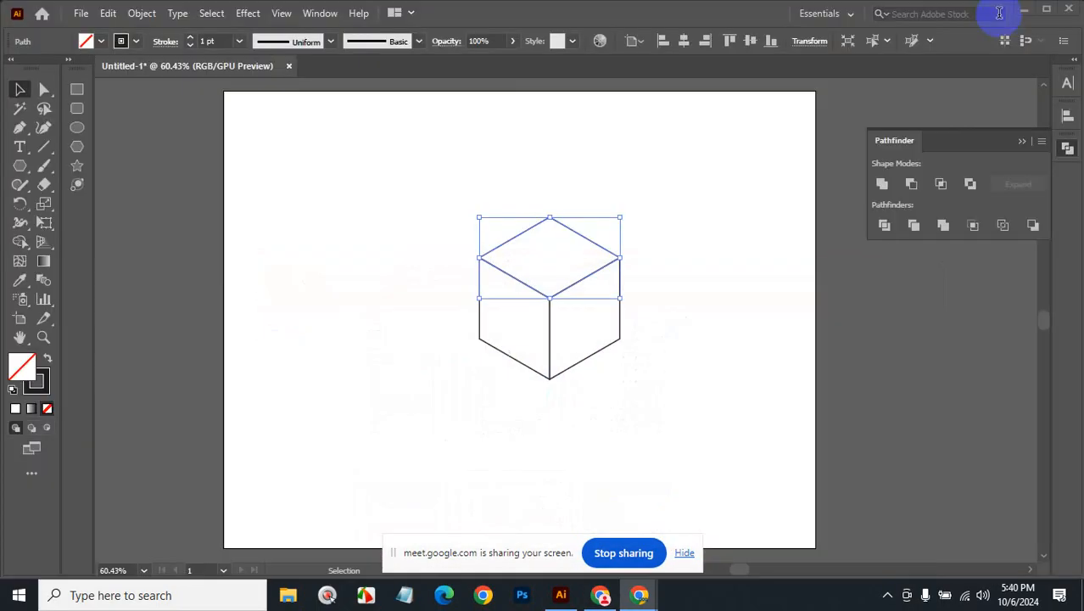
# - Collapse the Pathfinder panel and select all three faces of the cube
pyautogui.click(700, 372)
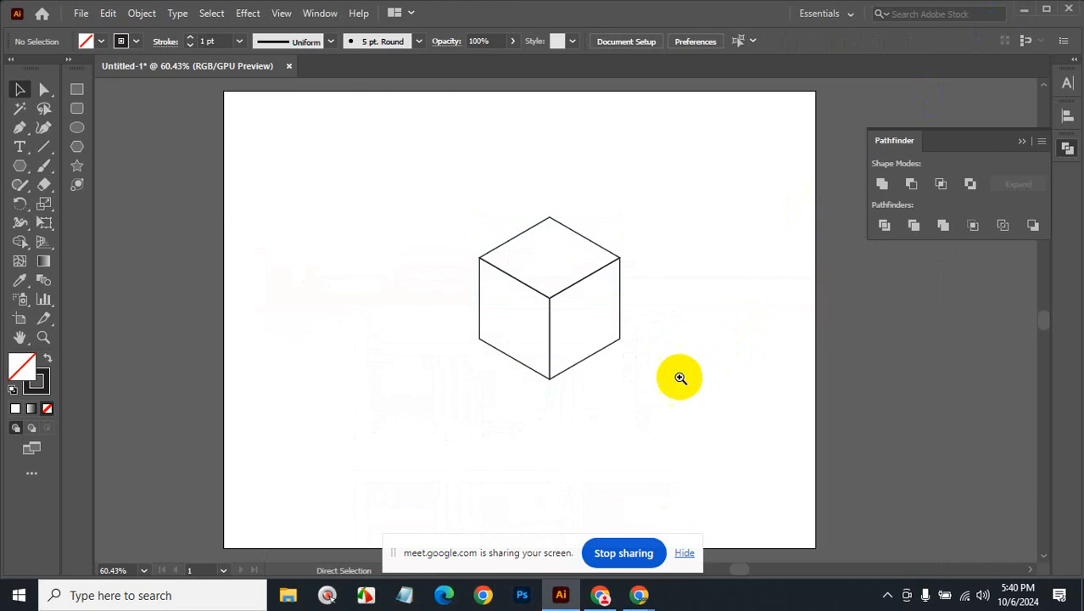
pyautogui.keyDown('ctrl'); pyautogui.click(525, 324); pyautogui.keyUp('ctrl')
pyautogui.keyDown('ctrl'); pyautogui.click(586, 302); pyautogui.keyUp('ctrl')
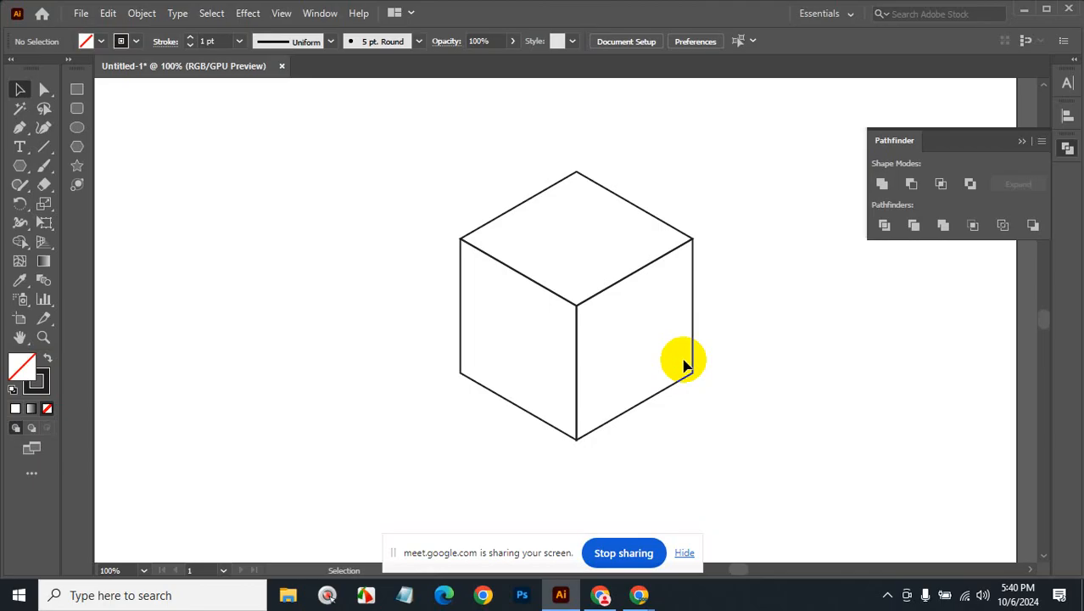
pyautogui.click(887, 595)
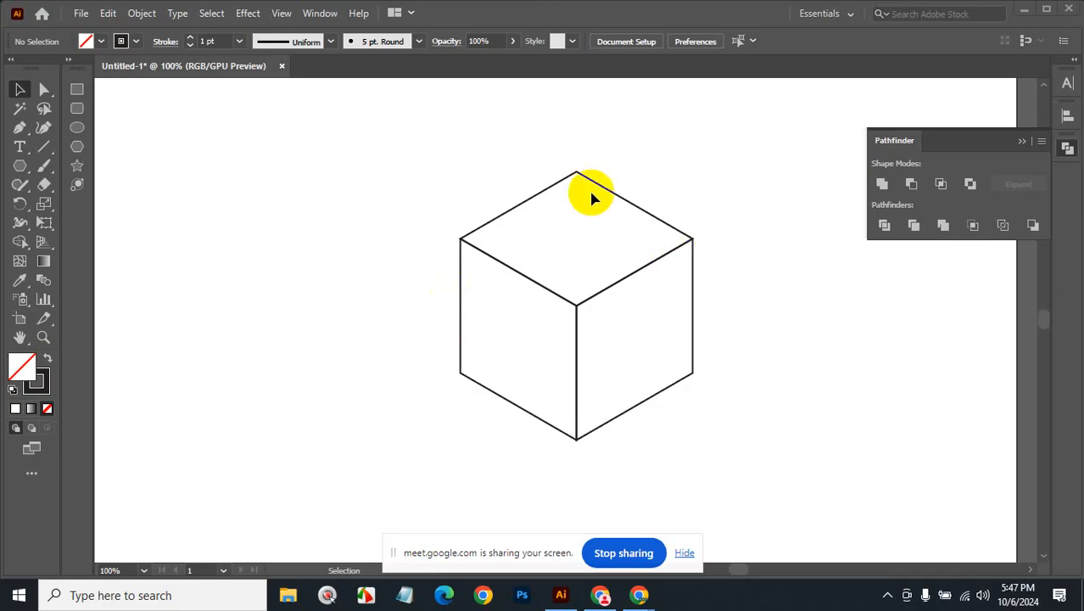
pyautogui.click(1065, 147)
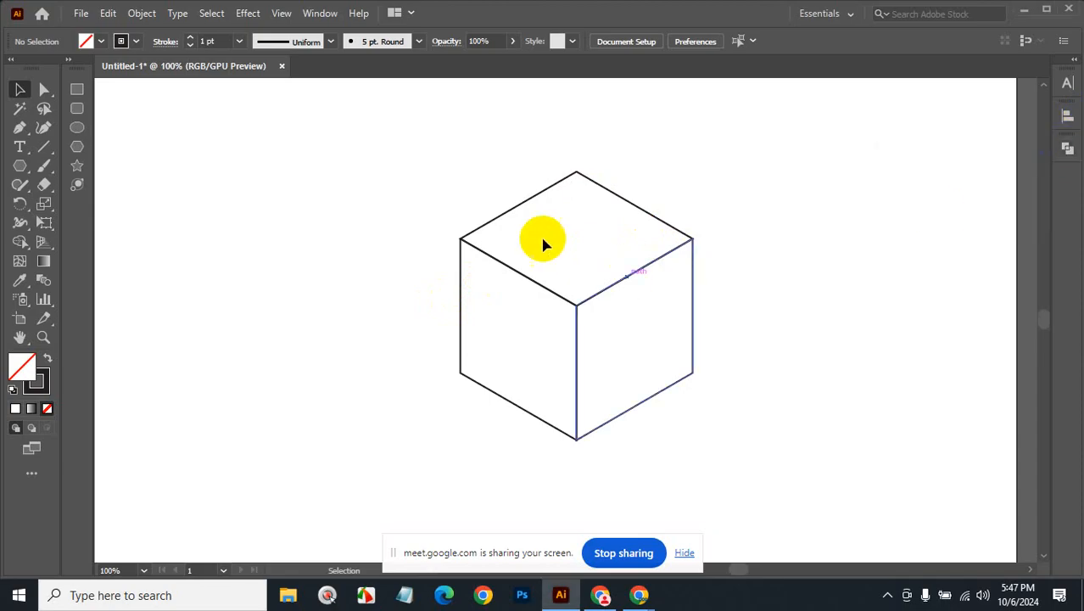
pyautogui.moveTo(405, 190); pyautogui.dragTo(694, 418)
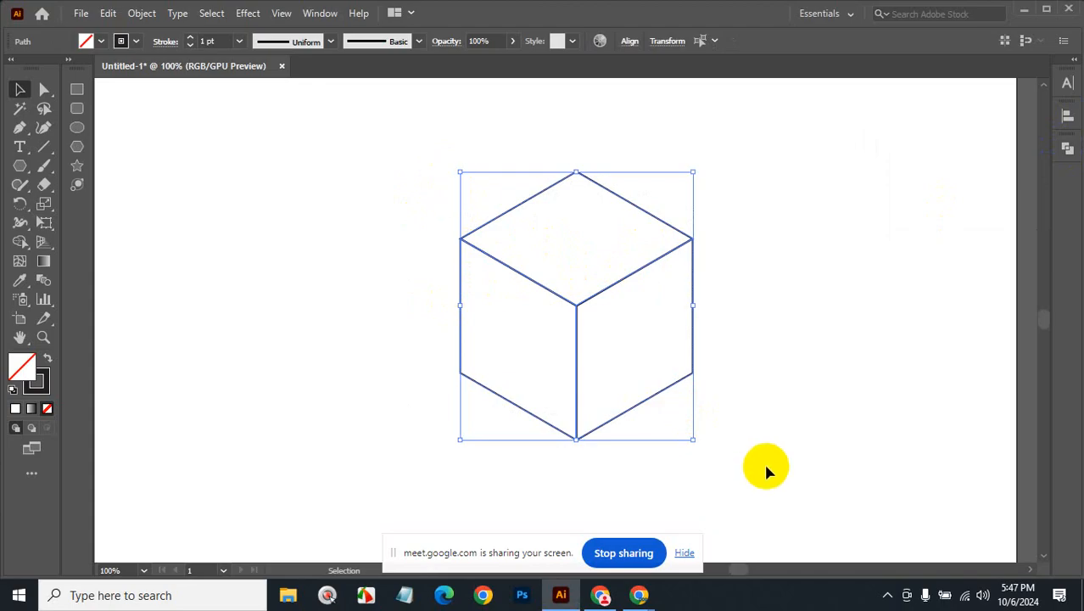
# - Switch to SwordSoft Mousetrack and set the mouse click animation range to Small
pyautogui.click(329, 597)
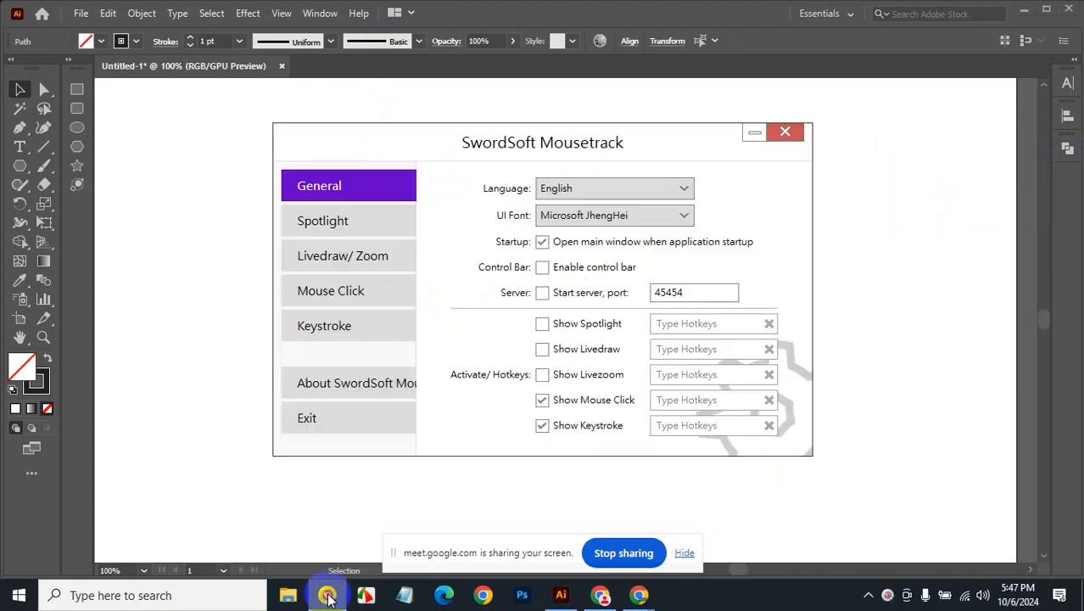
pyautogui.click(370, 291)
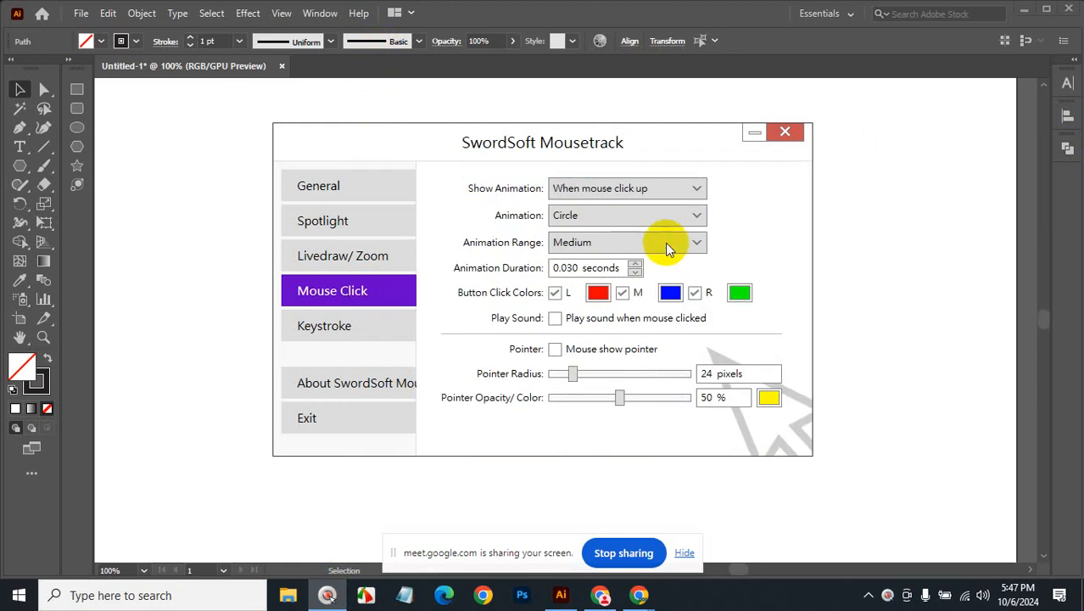
pyautogui.click(662, 243)
pyautogui.click(652, 264)
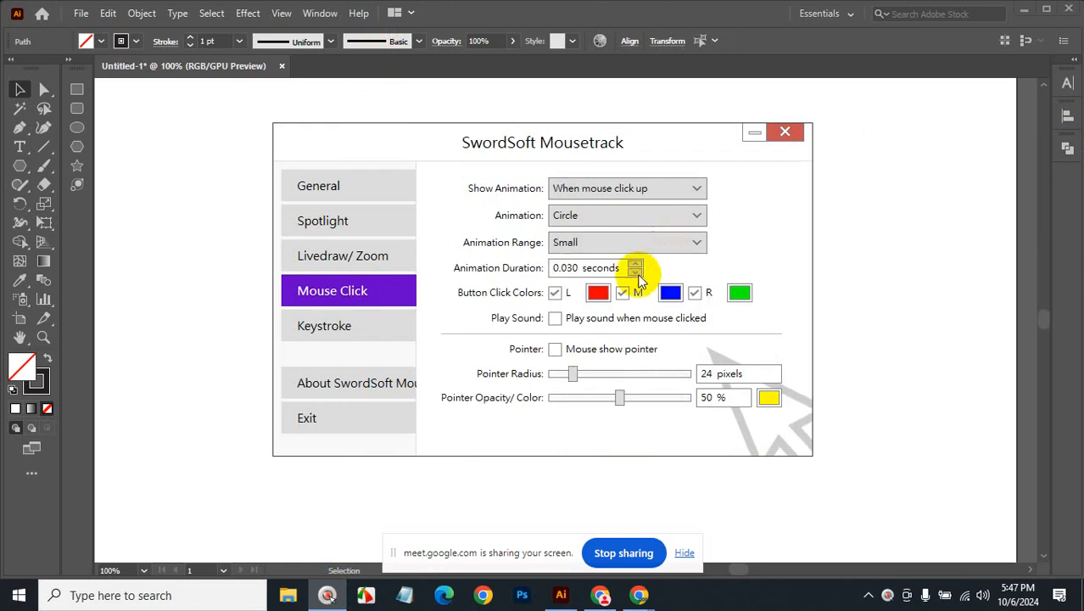
# - Enable the mouse pointer highlight with a 16-pixel radius and black colour, and return to Illustrator
pyautogui.click(554, 349)
pyautogui.moveTo(570, 373); pyautogui.dragTo(545, 375)
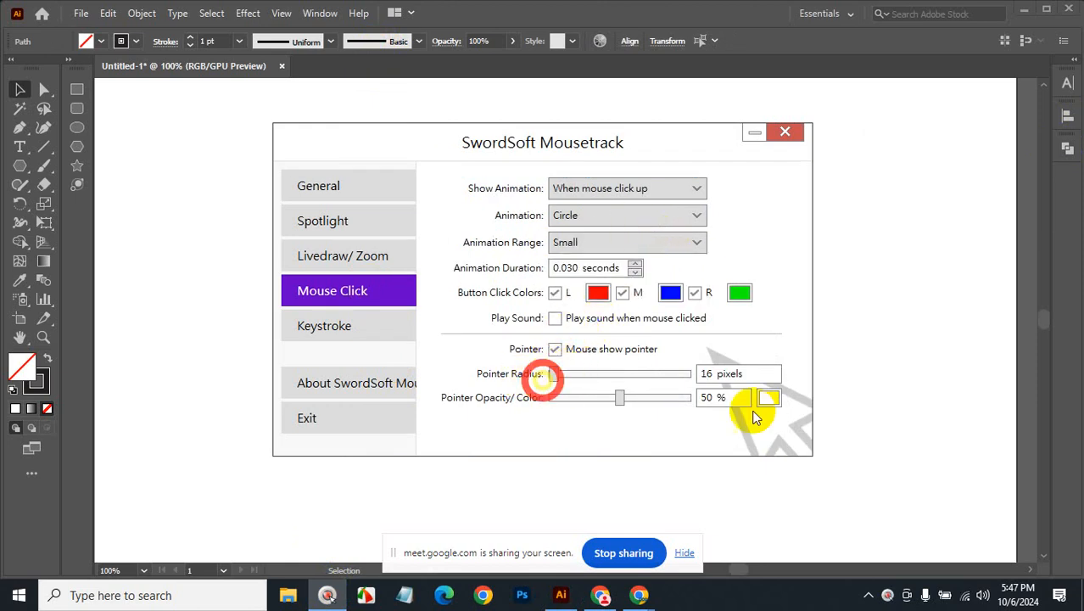
pyautogui.click(769, 397)
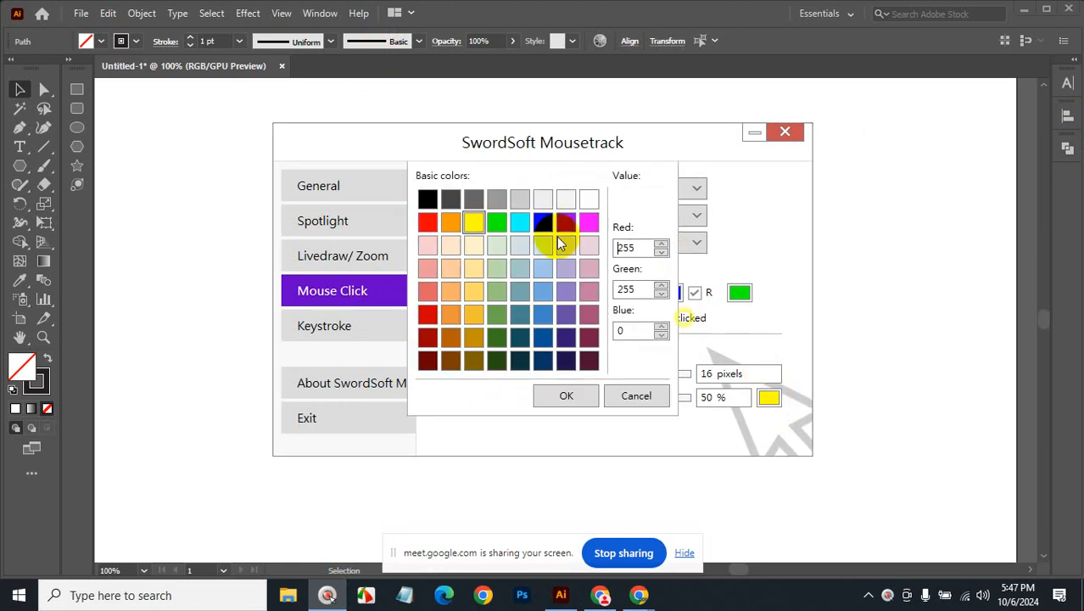
pyautogui.click(427, 199)
pyautogui.click(567, 397)
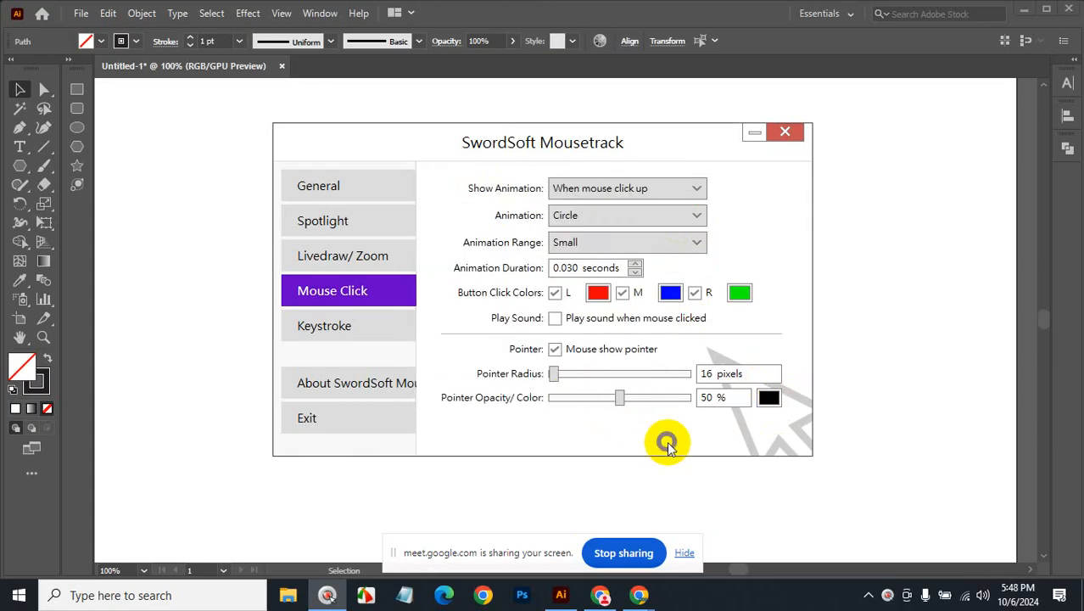
pyautogui.click(752, 133)
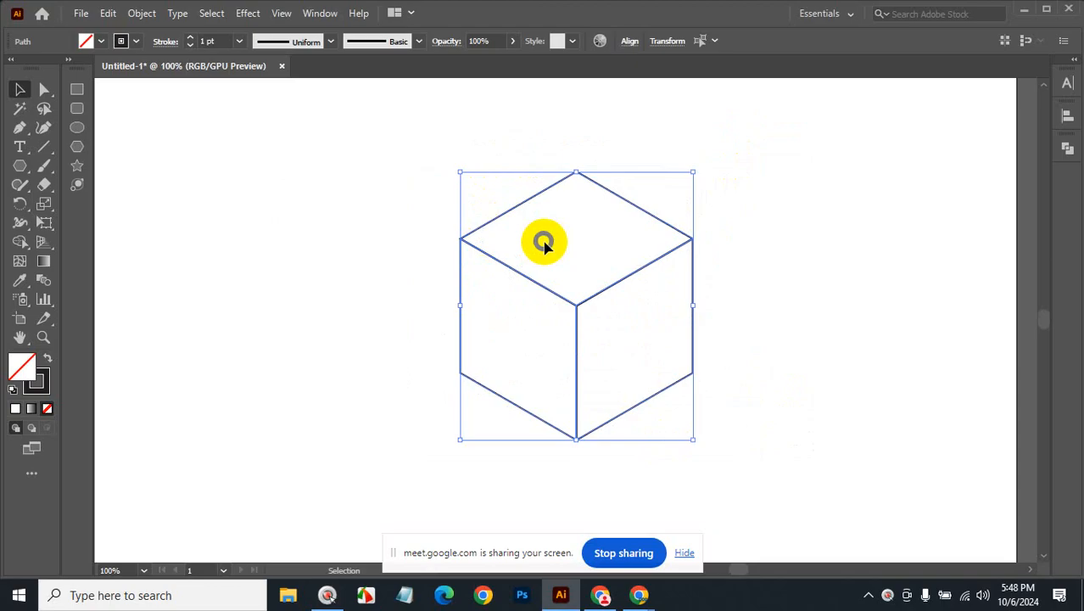
pyautogui.click(142, 14)
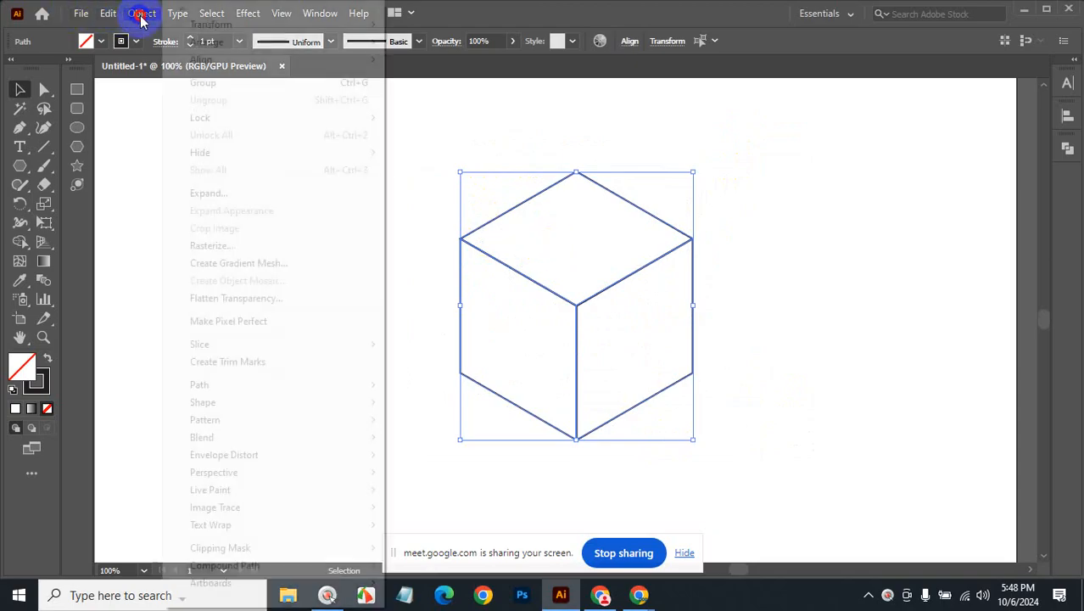
pyautogui.moveTo(330, 417)
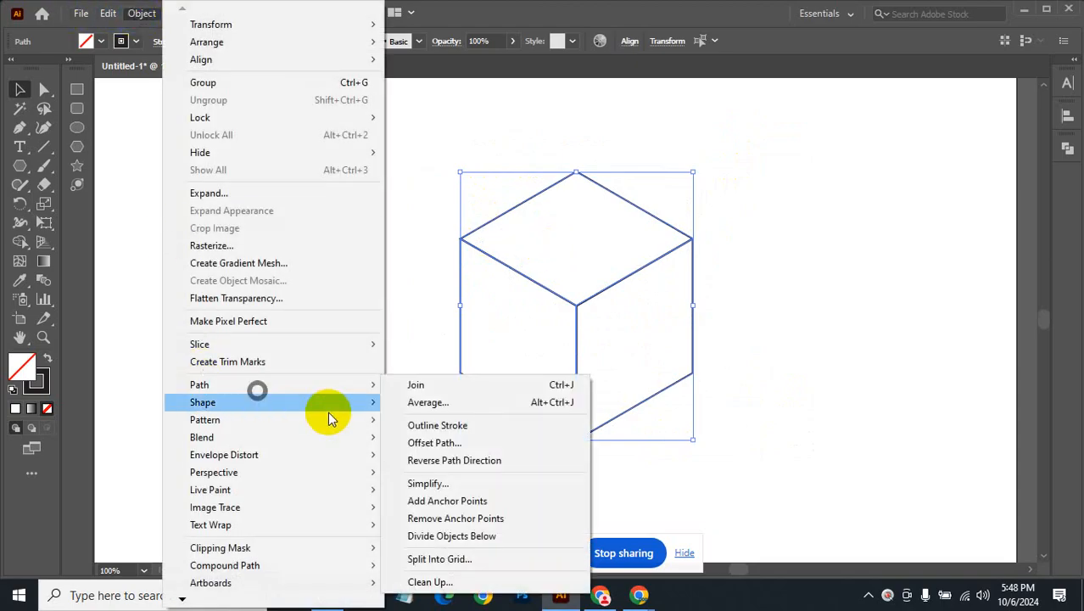
pyautogui.click(429, 442)
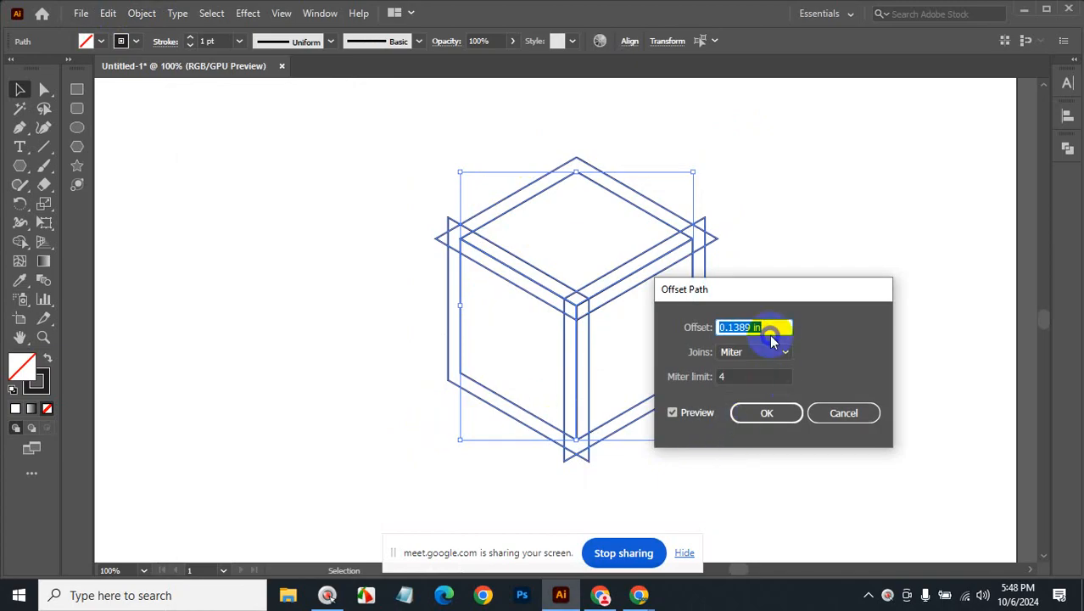
pyautogui.write('-0.125')
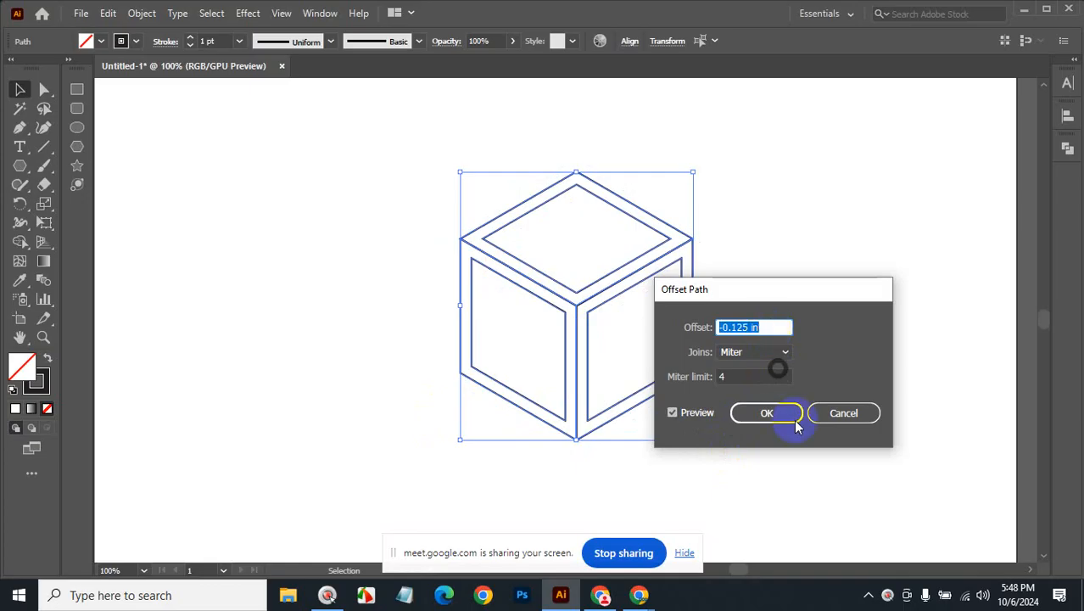
pyautogui.click(836, 416)
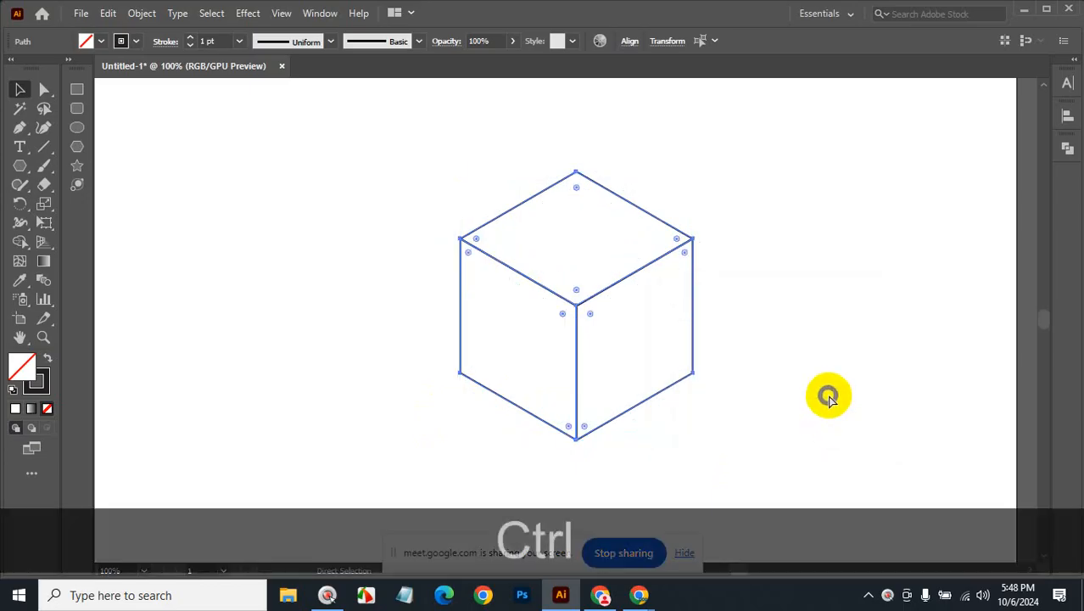
# - Show the rulers and set their units to points
pyautogui.hotkey('ctrl', 'r')
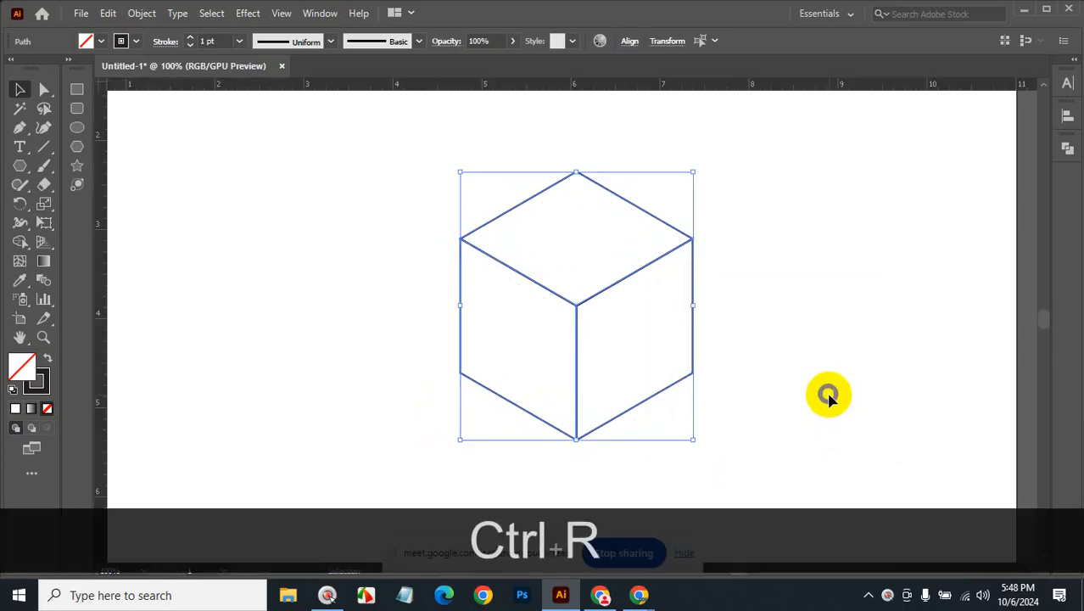
pyautogui.rightClick(622, 83)
pyautogui.click(677, 110)
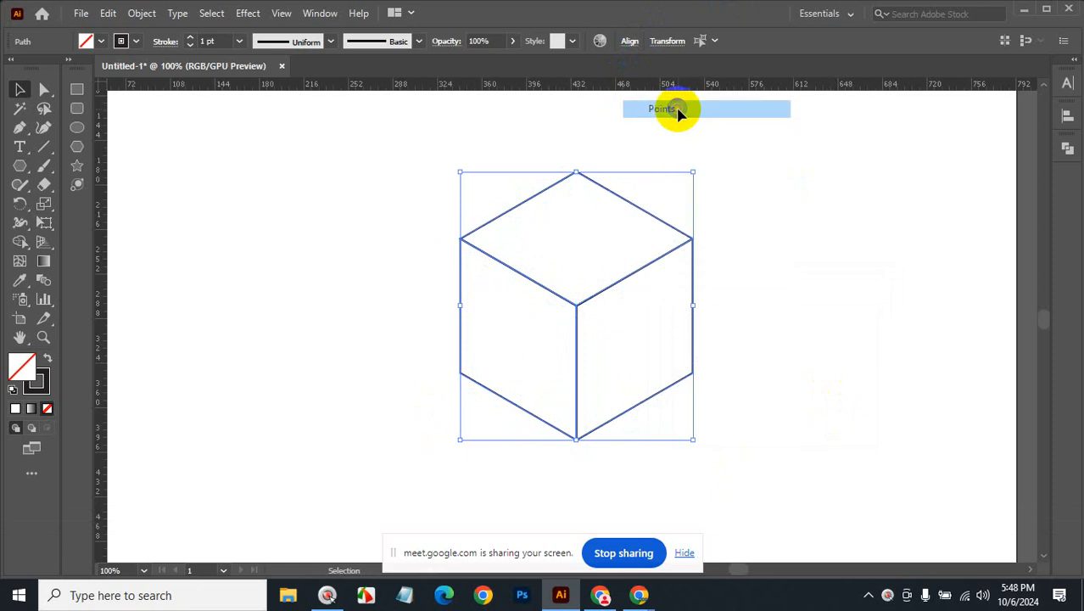
# - Offset the paths of the three cube faces inward by -4 pt with miter joins
pyautogui.click(145, 16)
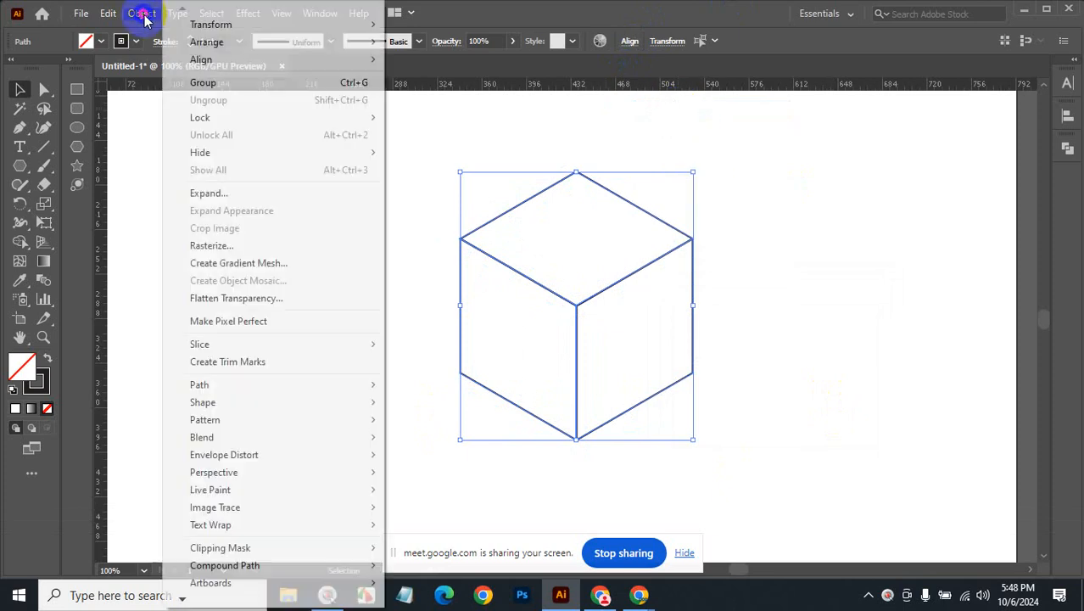
pyautogui.moveTo(203, 385)
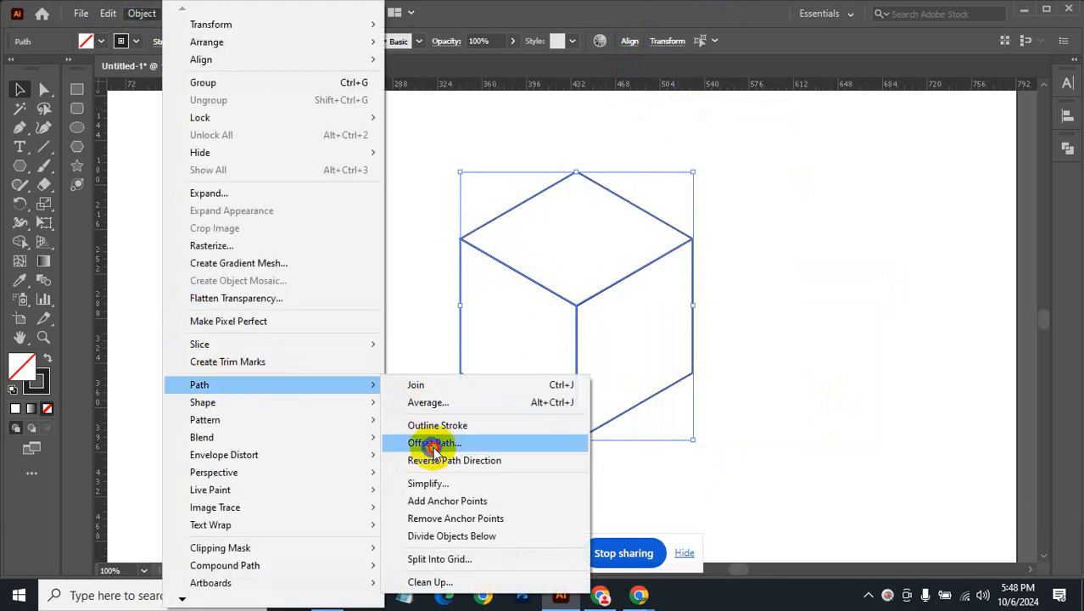
pyautogui.click(434, 447)
pyautogui.scroll(-6, 753, 330)
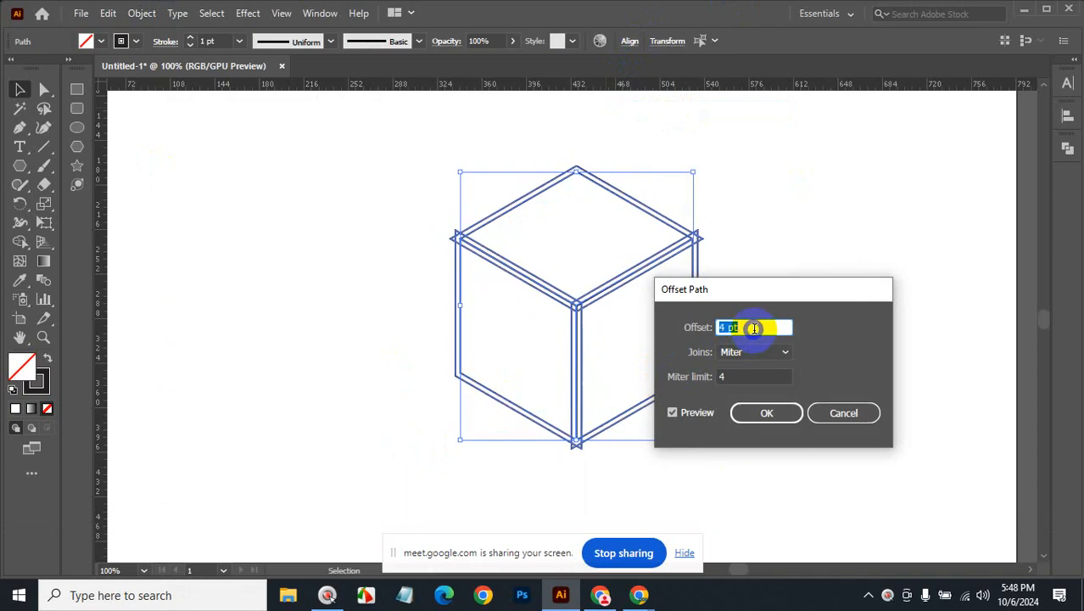
pyautogui.scroll(-8, 753, 330)
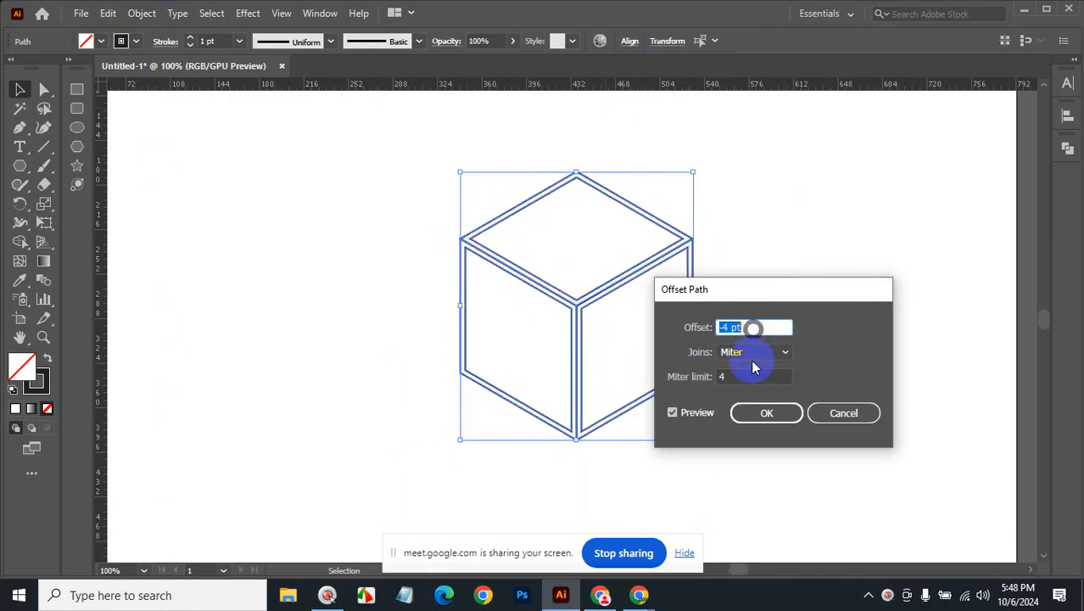
pyautogui.click(760, 413)
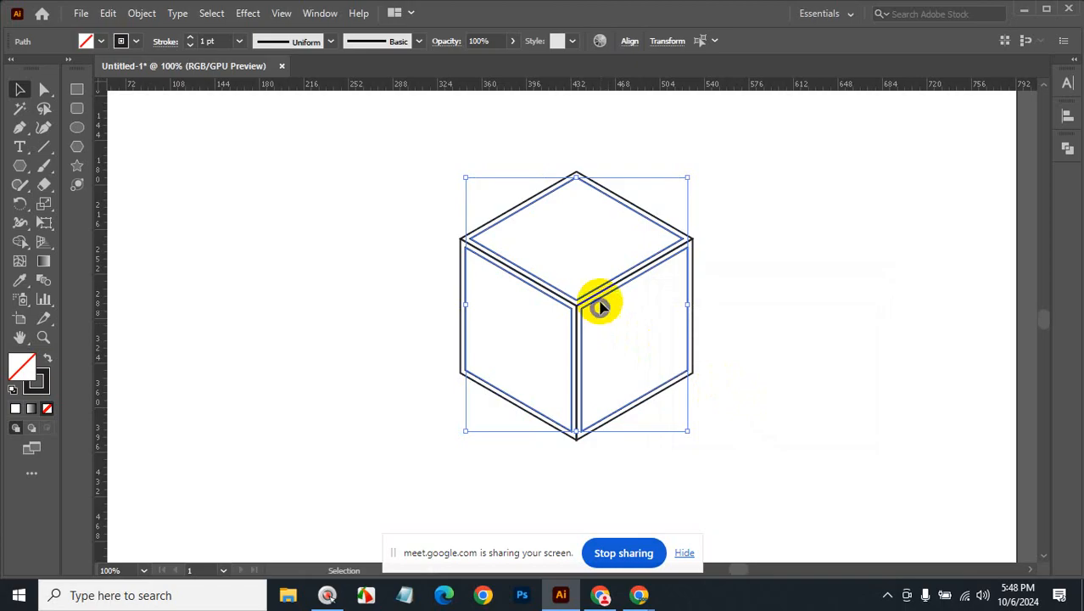
# - Move the three inset faces to the empty area beside the original cube and delete the original faces
pyautogui.moveTo(598, 301); pyautogui.dragTo(284, 303)
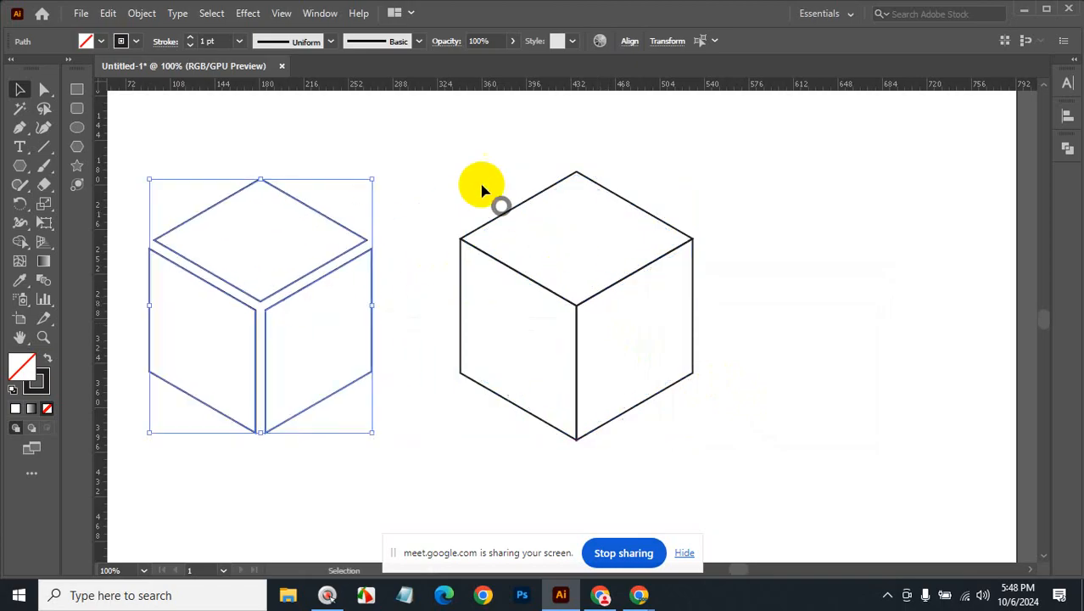
pyautogui.moveTo(472, 166)
pyautogui.mouseDown()
pyautogui.moveTo(689, 441)
pyautogui.moveTo(694, 374)
pyautogui.mouseUp()
pyautogui.press('BackSpace')
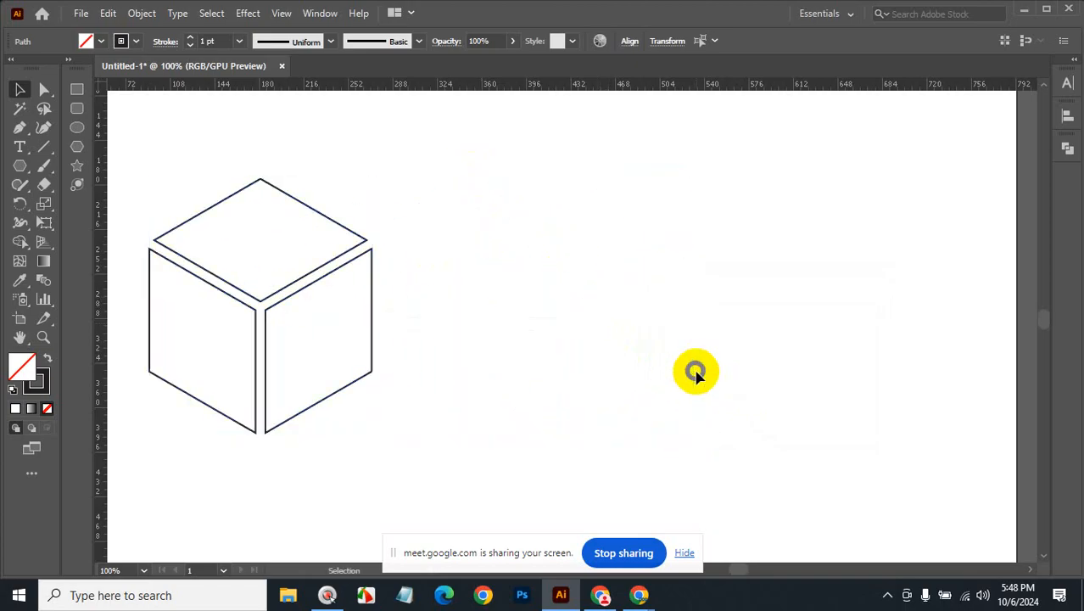
# - Move the three inset faces together back toward the middle of the artboard and deselect them
pyautogui.moveTo(157, 182); pyautogui.dragTo(319, 375)
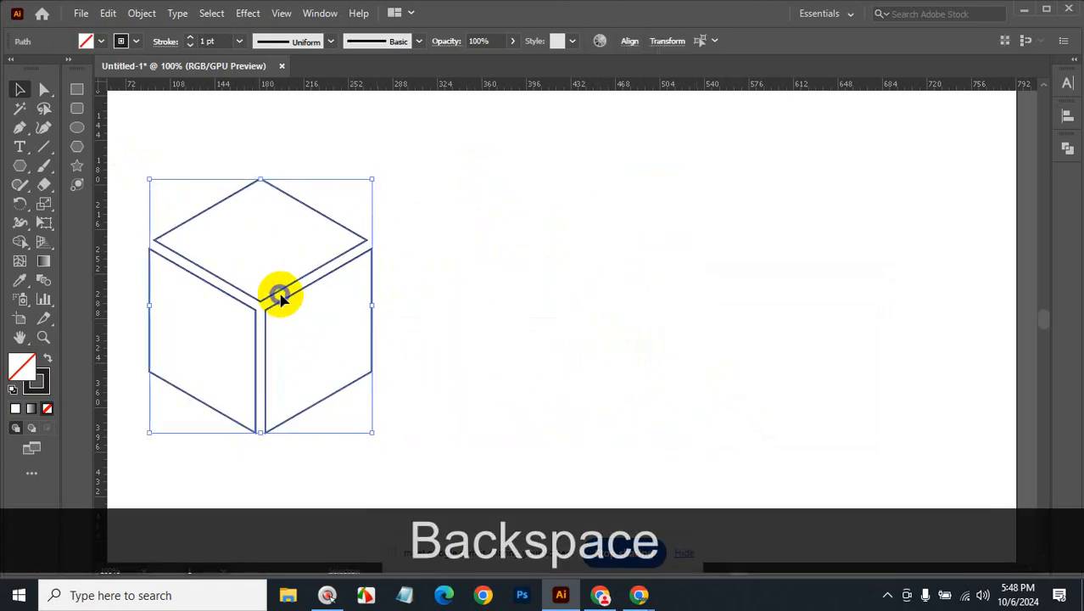
pyautogui.moveTo(279, 290); pyautogui.dragTo(708, 336)
pyautogui.click(928, 310)
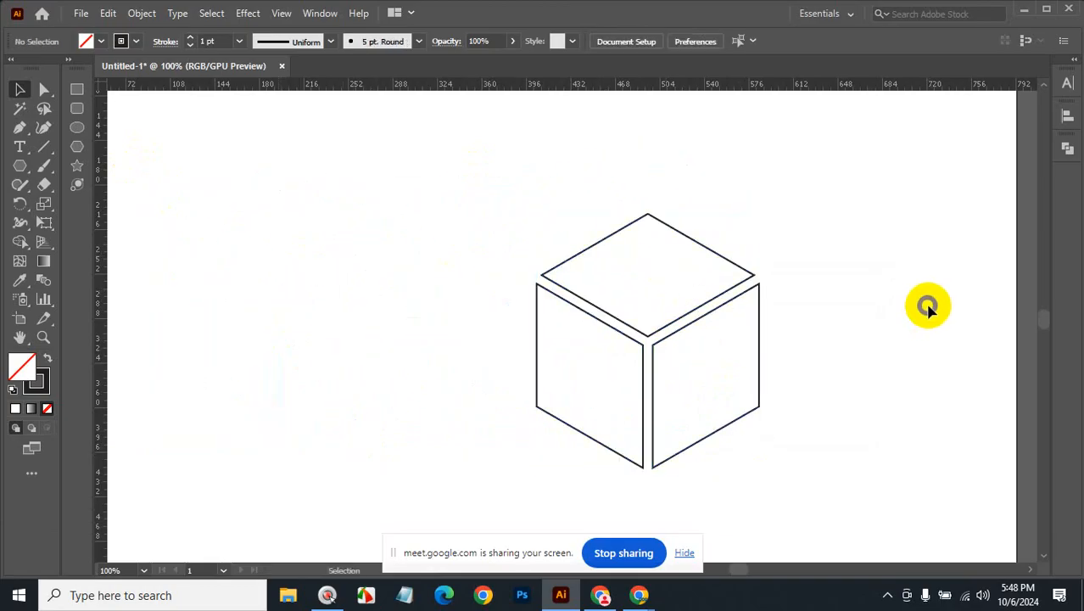
pyautogui.hotkey('ctrl', 'alt', 'space')
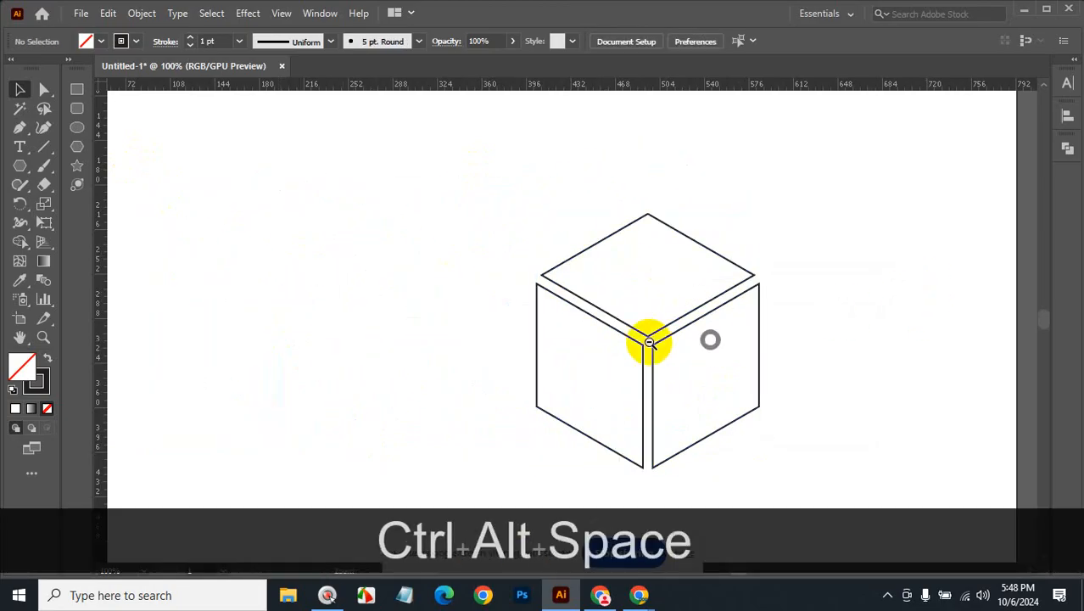
# - Place a copy of the three-face cube on the pasteboard beside the artboard and reselect the original cube
pyautogui.click(591, 351)
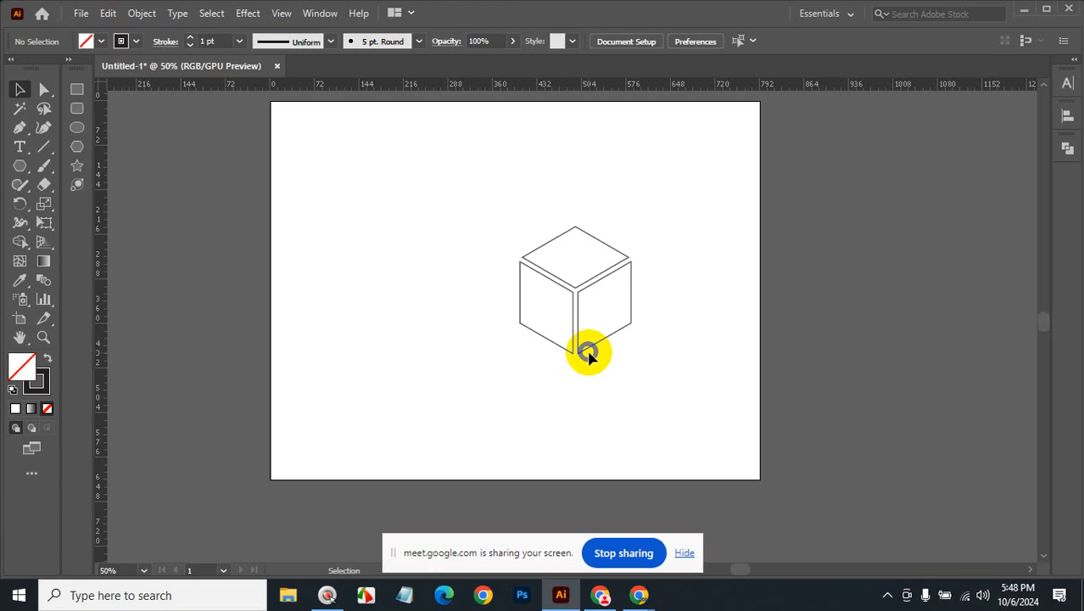
pyautogui.moveTo(492, 216); pyautogui.dragTo(679, 371)
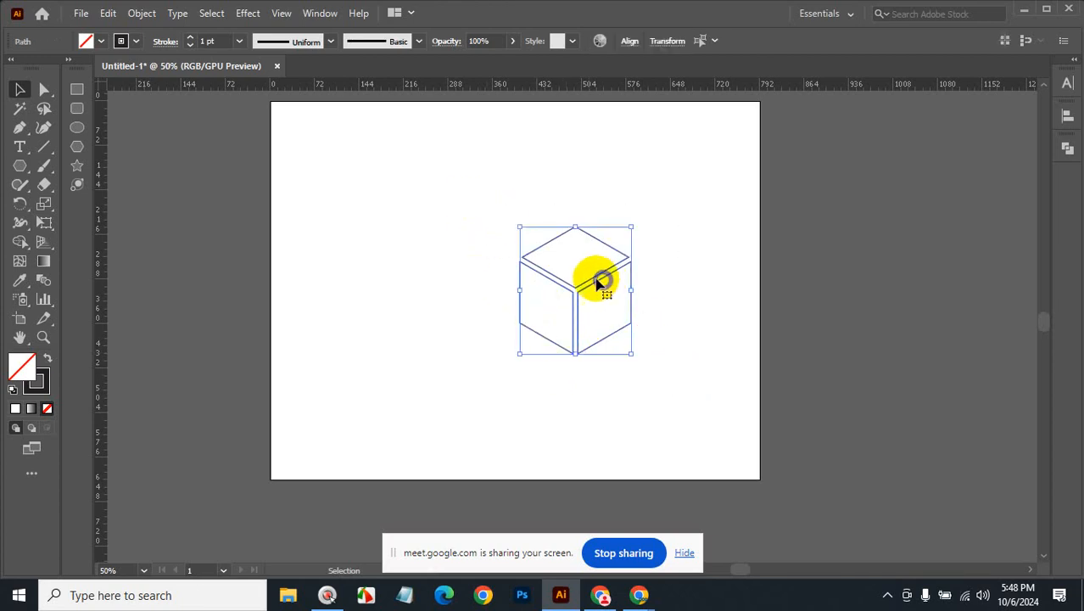
pyautogui.moveTo(588, 283); pyautogui.dragTo(917, 271)
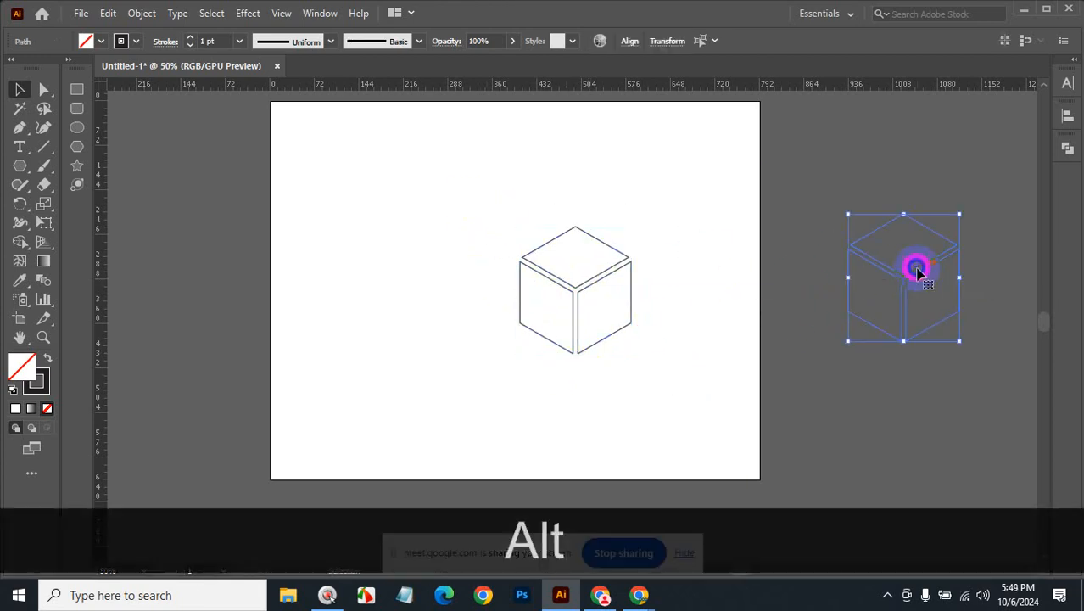
pyautogui.moveTo(459, 207); pyautogui.dragTo(738, 408)
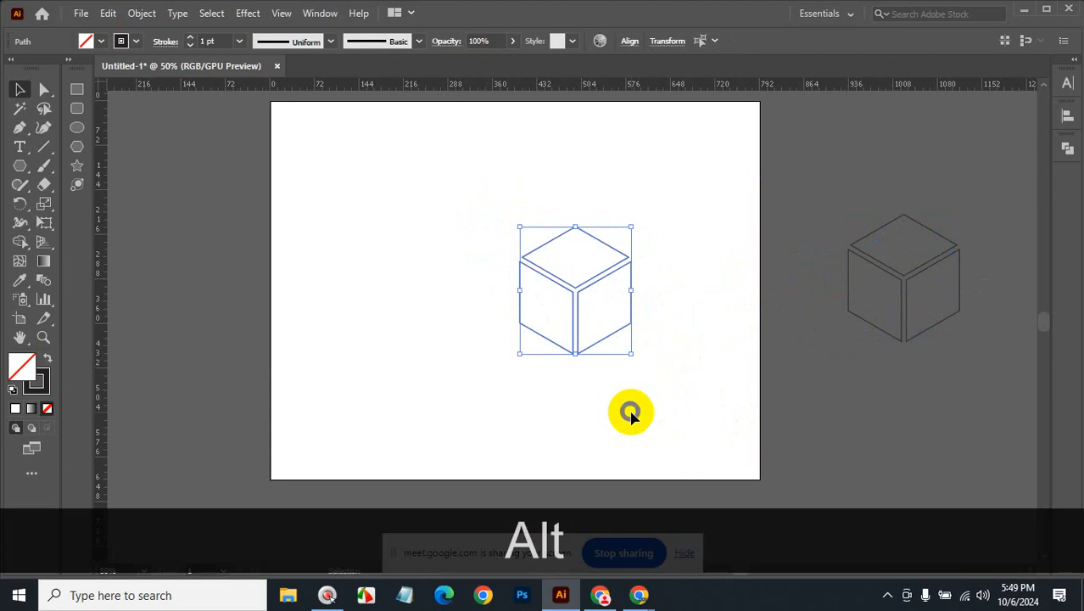
# - Set the Rectangular Grid tool to 7 horizontal dividers and 7 vertical dividers
pyautogui.click(46, 149)
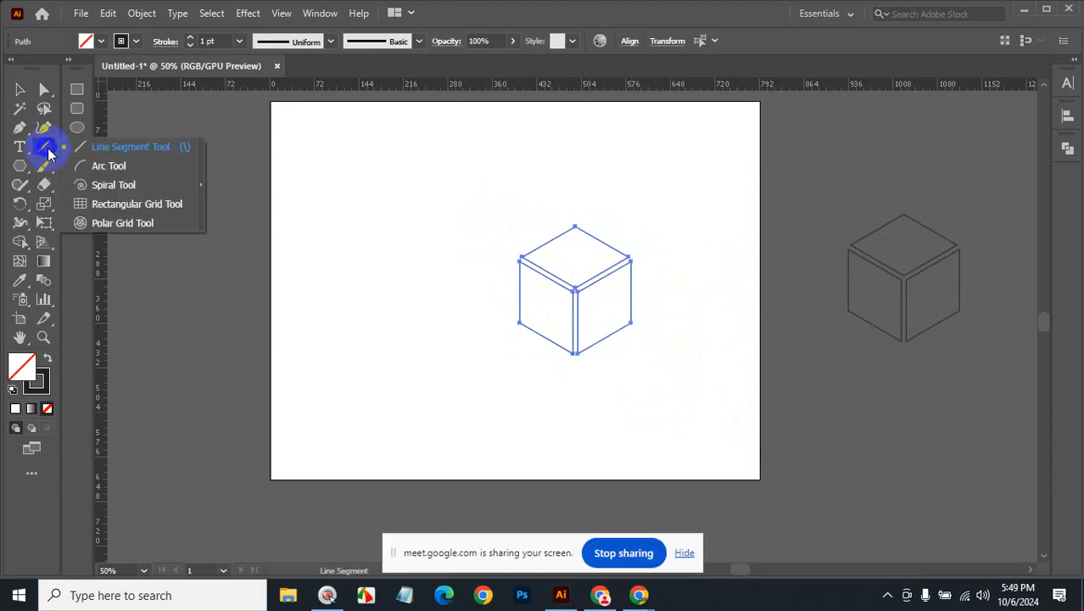
pyautogui.click(108, 204)
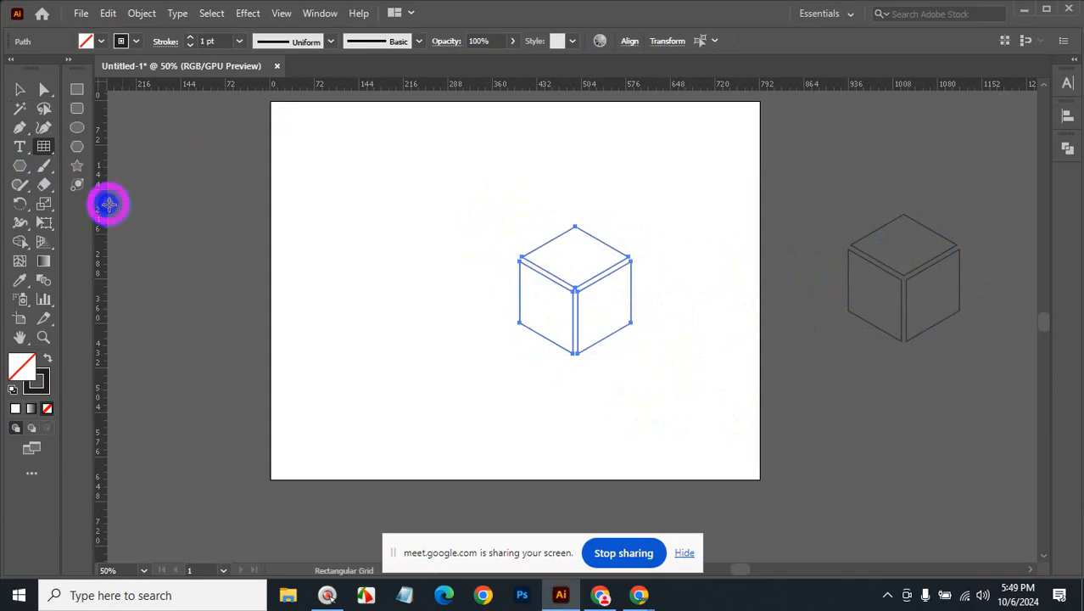
pyautogui.doubleClick(45, 150)
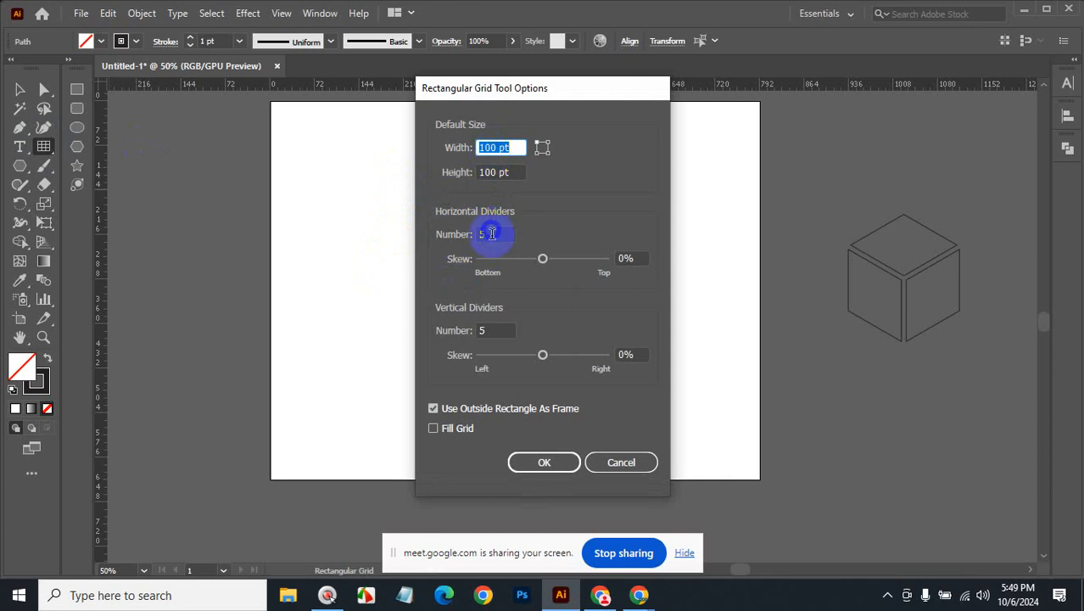
pyautogui.click(480, 236)
pyautogui.write('7')
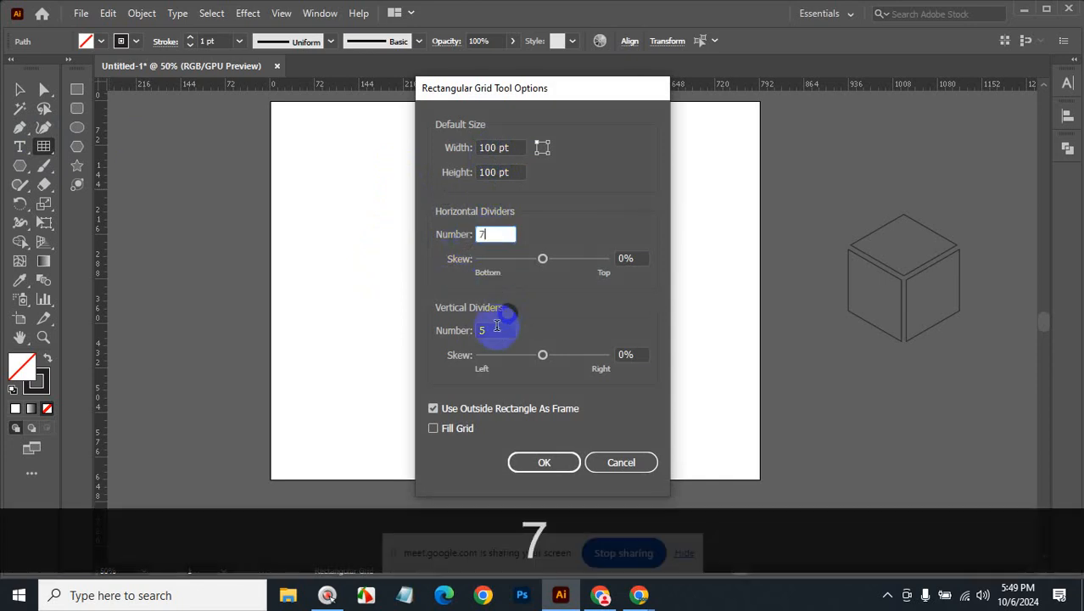
pyautogui.click(480, 331)
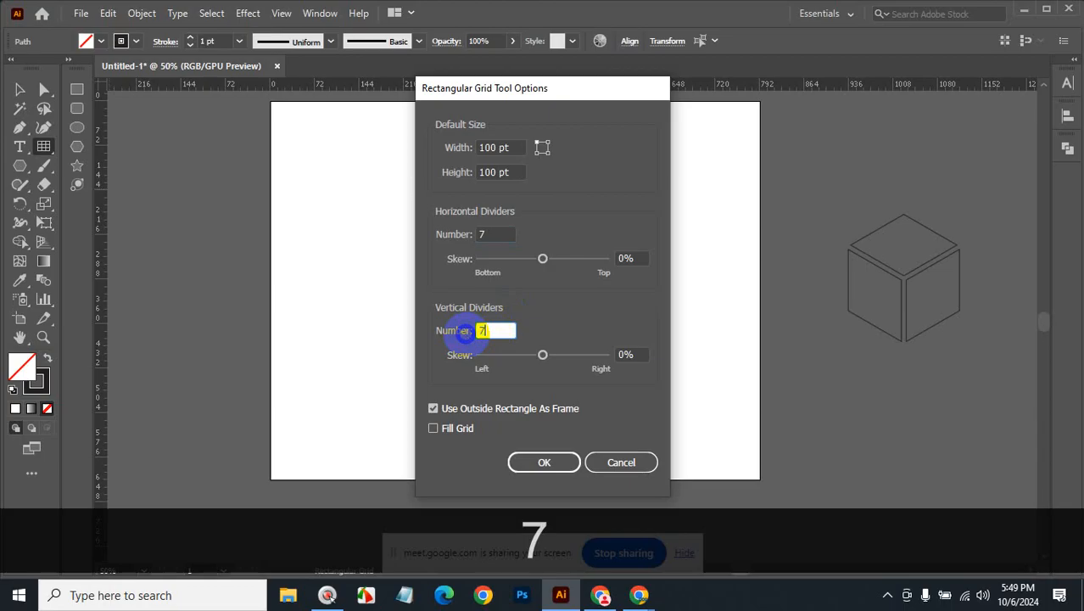
pyautogui.write('7')
pyautogui.click(535, 462)
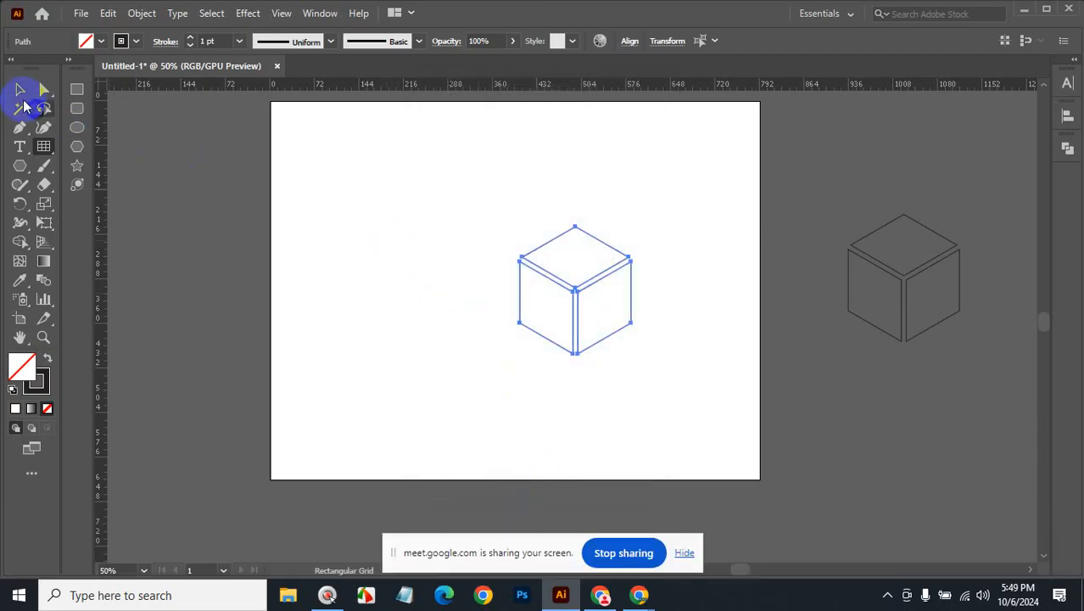
# - Draw a square grid in the artboard's empty upper-left area and deselect it
pyautogui.moveTo(330, 180); pyautogui.dragTo(370, 219)
pyautogui.click(20, 89)
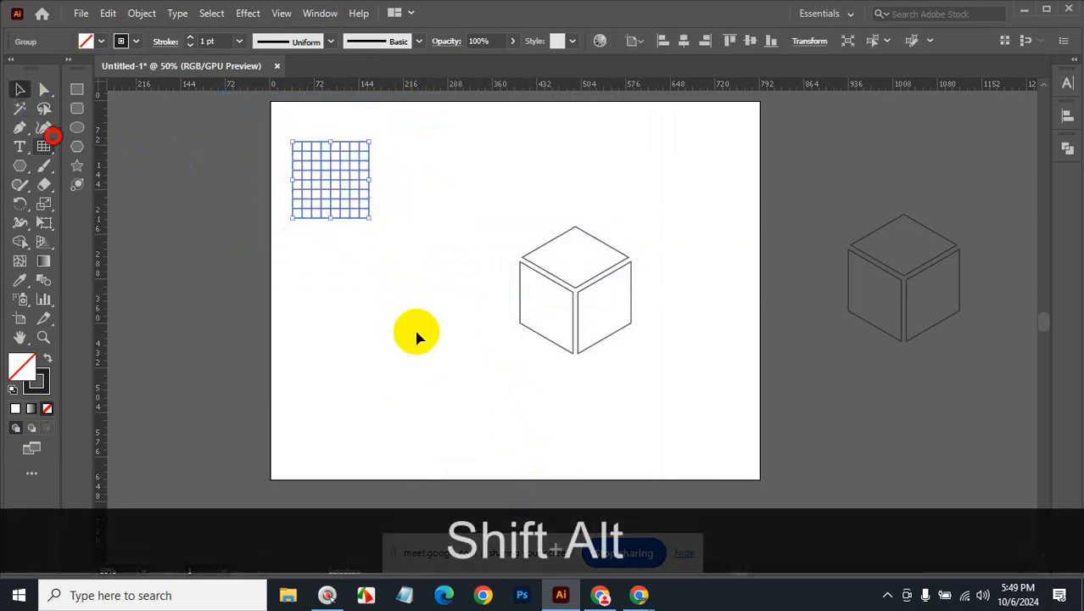
pyautogui.click(442, 360)
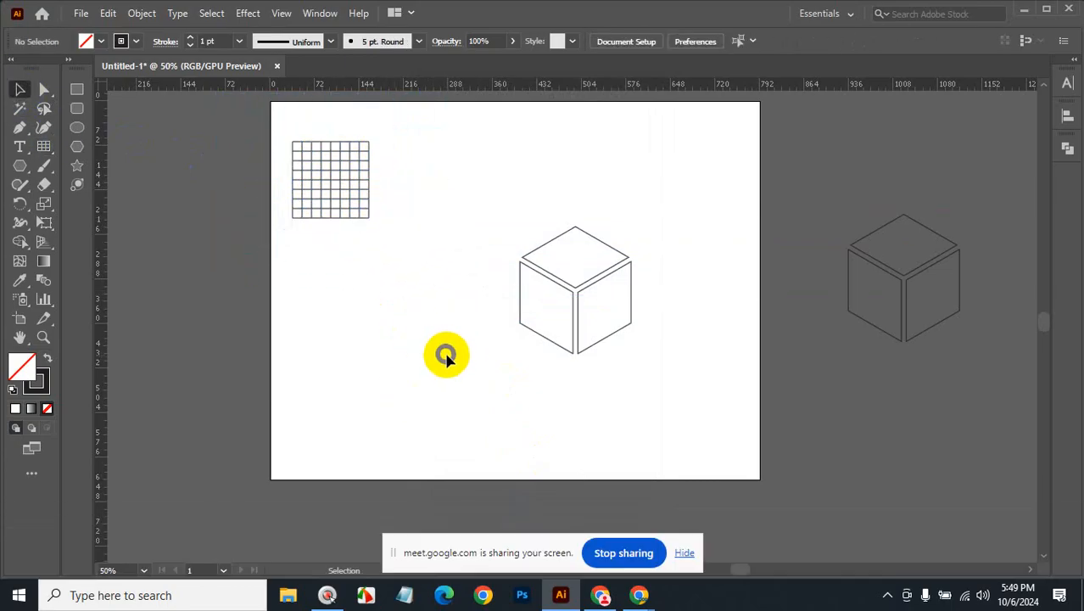
# - Move the grid over the cube's left face so its upper-left corner meets the face's upper-left corner
pyautogui.moveTo(355, 153); pyautogui.dragTo(468, 315)
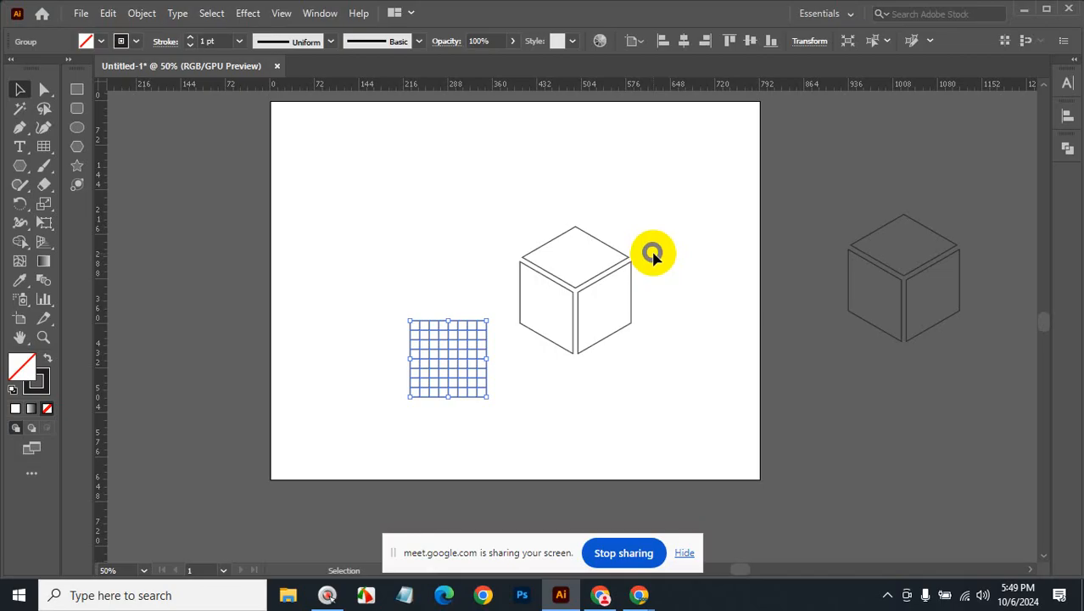
pyautogui.hotkey('ctrl', 'space')
pyautogui.click(576, 299)
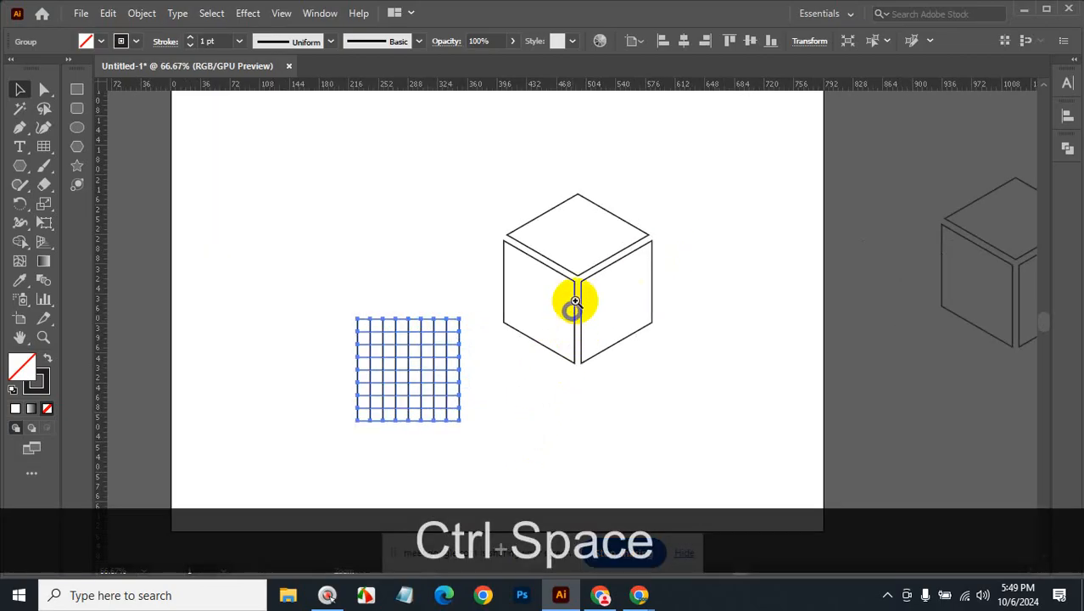
pyautogui.moveTo(360, 348); pyautogui.dragTo(574, 235)
# - Resize the grid so its height matches the left face's outer vertical edge and its width matches the face's width
pyautogui.hotkey('ctrl', 'space')
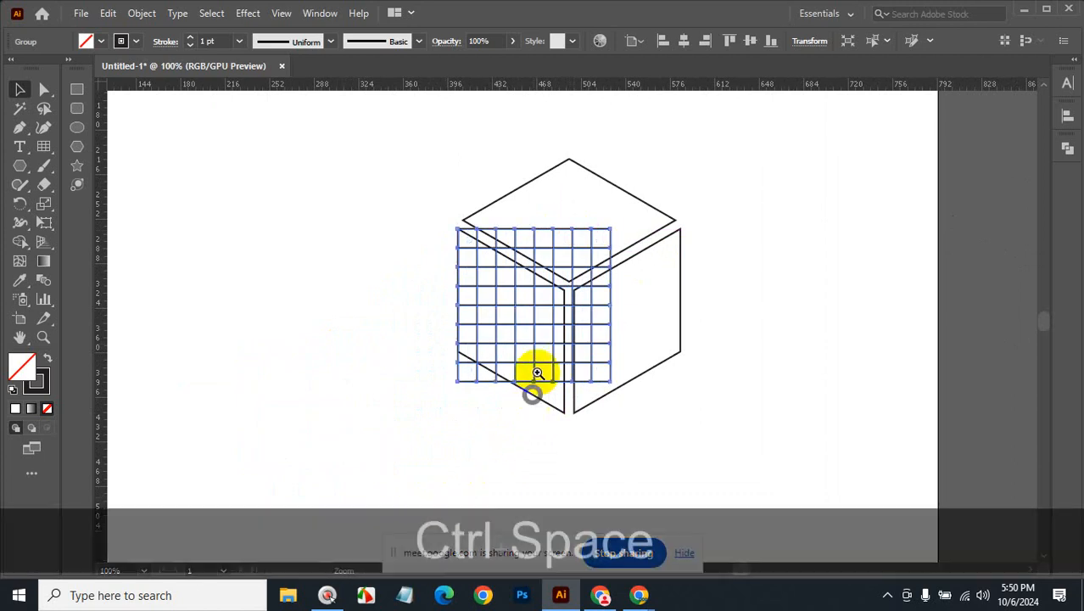
pyautogui.click(537, 352)
pyautogui.click(544, 322)
pyautogui.click(544, 322)
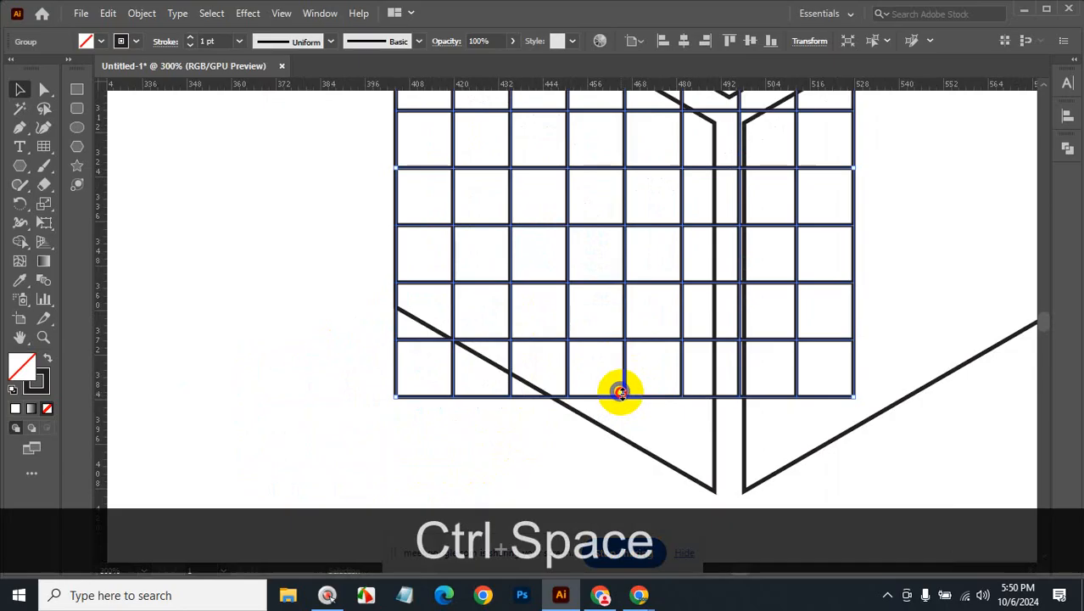
pyautogui.moveTo(621, 392); pyautogui.dragTo(617, 305)
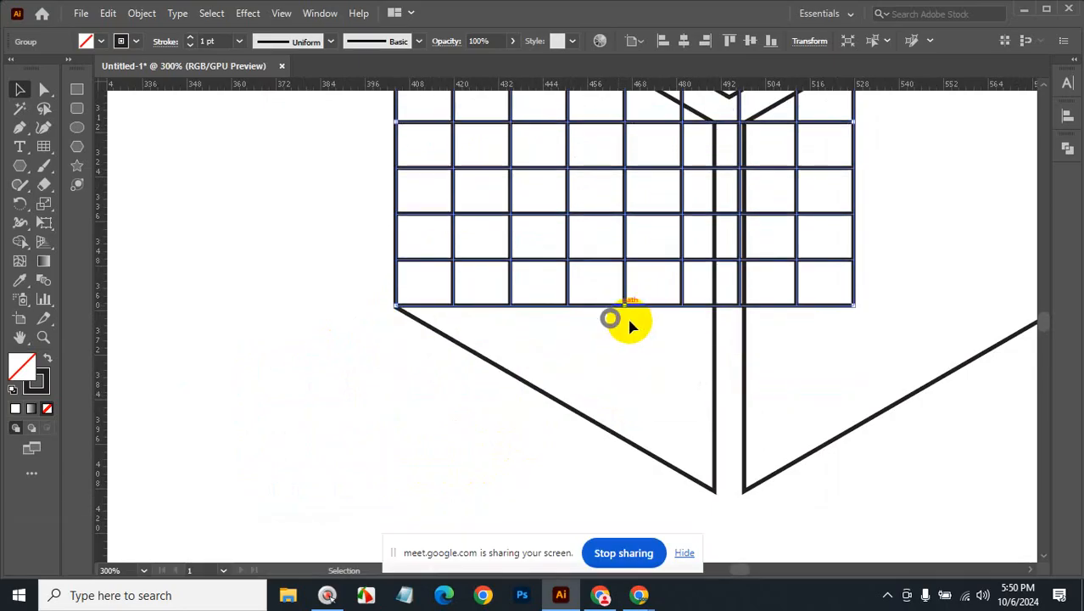
pyautogui.keyDown('ctrl'); pyautogui.keyDown('alt'); pyautogui.click(690, 200); pyautogui.keyUp('alt'); pyautogui.keyUp('ctrl')
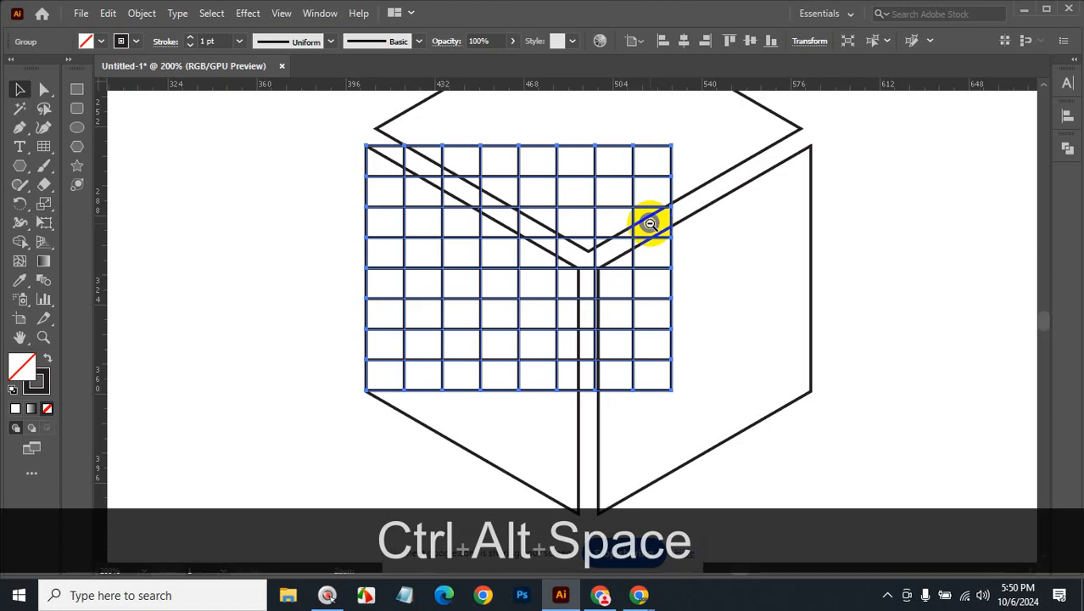
pyautogui.moveTo(673, 270); pyautogui.dragTo(580, 287)
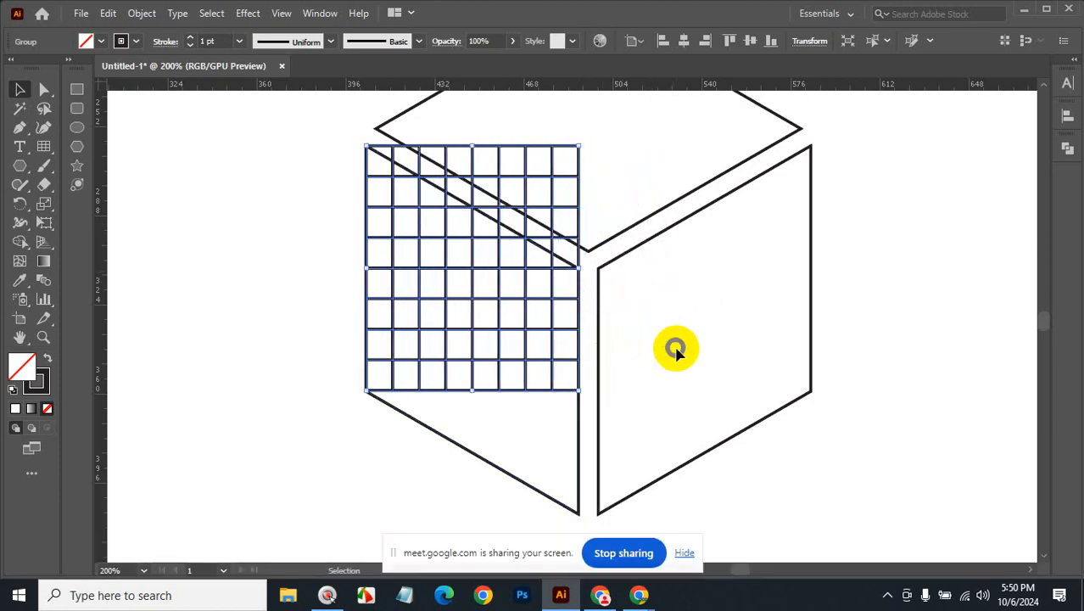
# - Align the grid horizontally to the left edge of the cube's left face, using the face as key object
pyautogui.click(263, 289)
pyautogui.moveTo(286, 265); pyautogui.dragTo(417, 428)
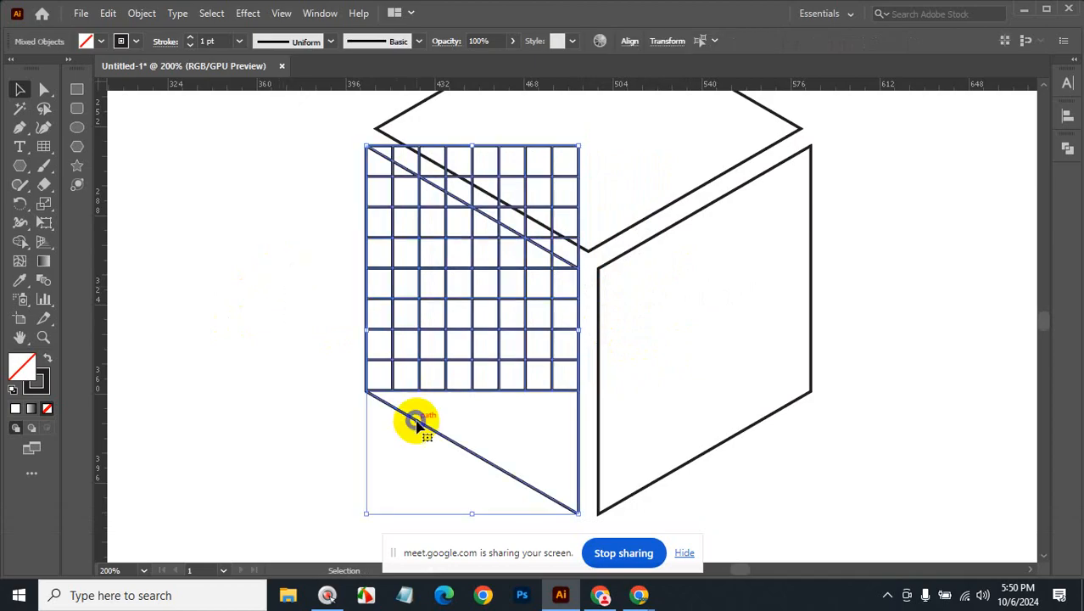
pyautogui.click(417, 423)
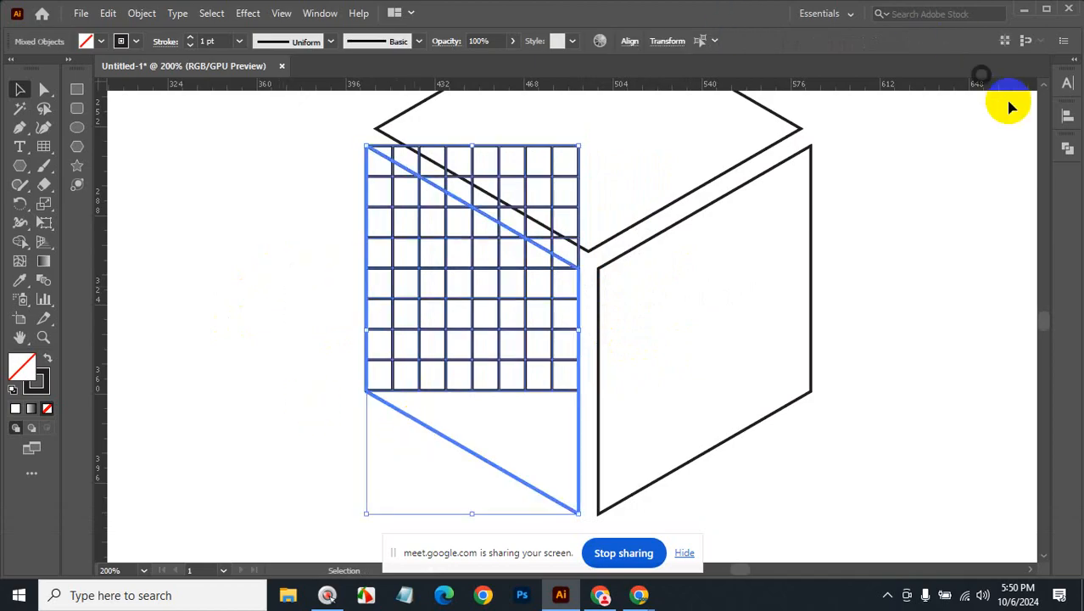
pyautogui.click(1067, 115)
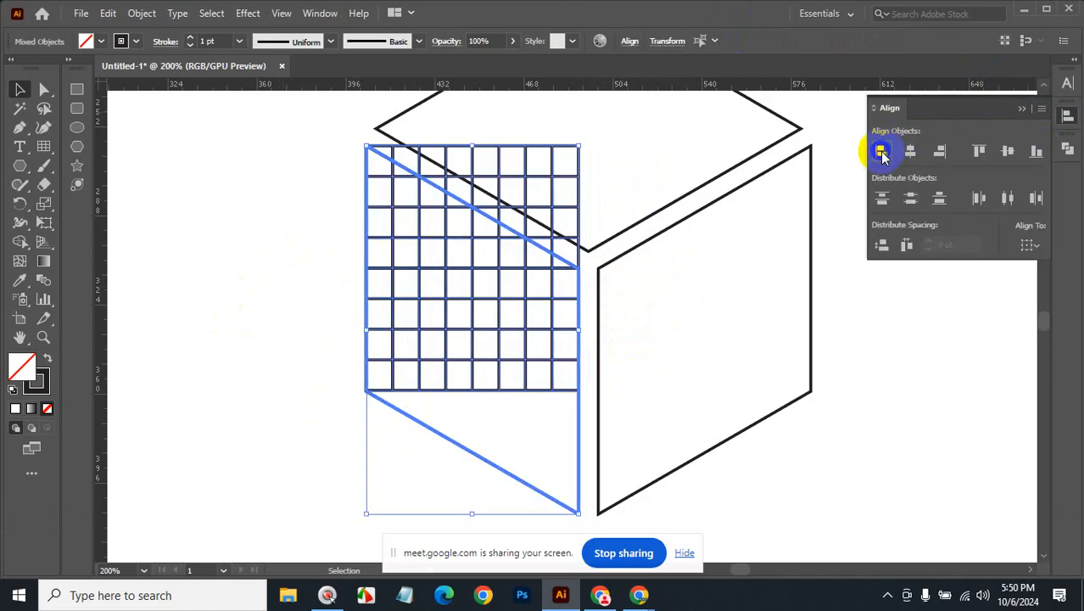
pyautogui.click(902, 408)
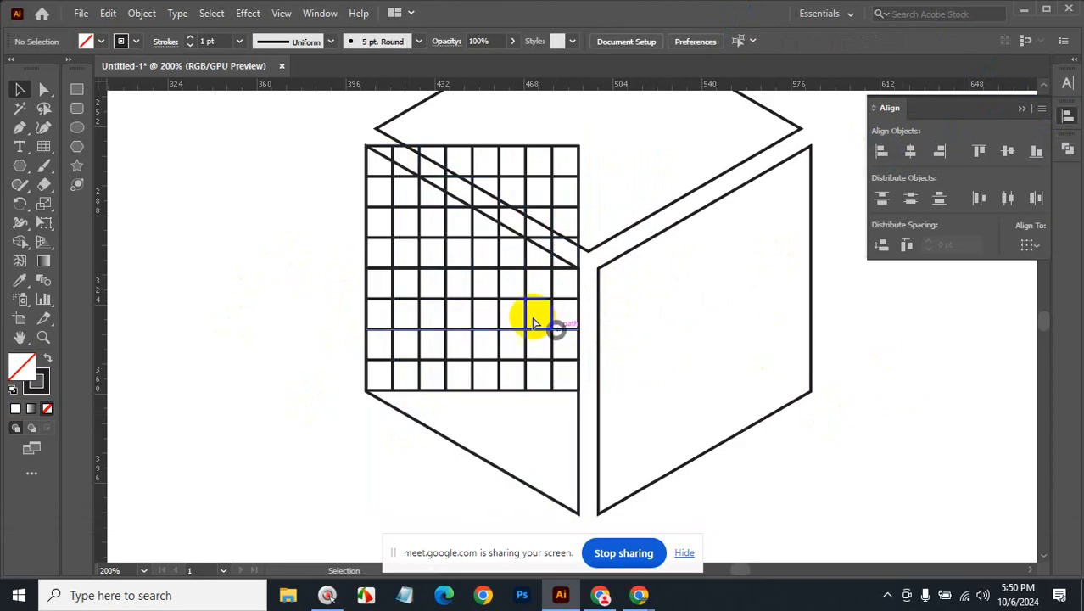
# - Inspect up close how the grid's upper-left corner lines up with the corner of the left face
pyautogui.hotkey('ctrl', 'space')
pyautogui.click(453, 207)
pyautogui.click(476, 262)
pyautogui.click(588, 389)
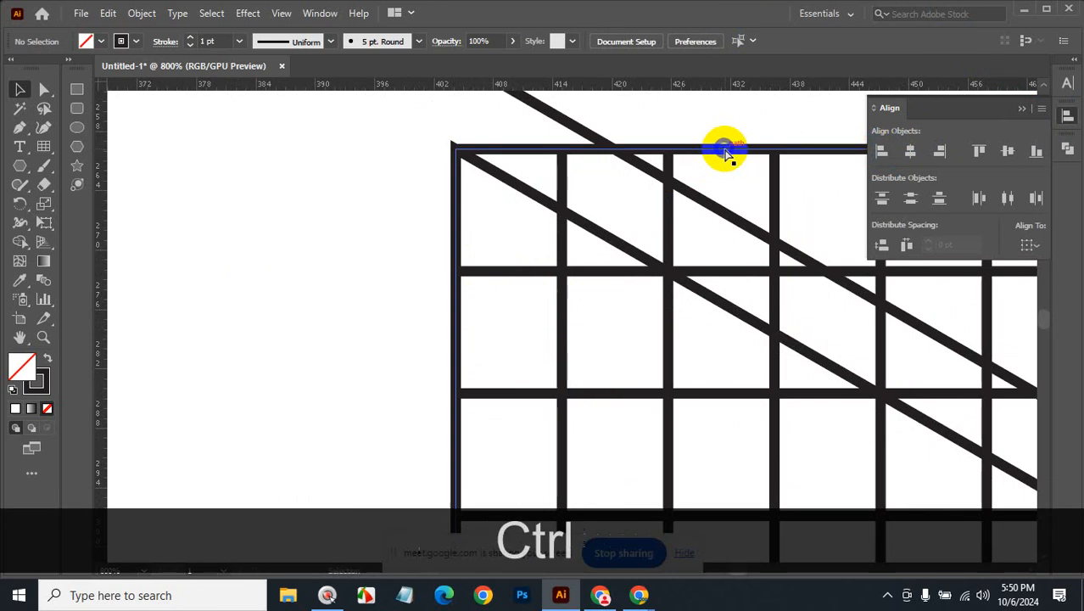
pyautogui.keyDown('ctrl'); pyautogui.keyDown('alt'); pyautogui.click(723, 342); pyautogui.keyUp('alt'); pyautogui.keyUp('ctrl')
pyautogui.keyDown('ctrl'); pyautogui.keyDown('alt'); pyautogui.click(585, 396); pyautogui.keyUp('alt'); pyautogui.keyUp('ctrl')
pyautogui.keyDown('ctrl'); pyautogui.keyDown('alt'); pyautogui.click(585, 396); pyautogui.keyUp('alt'); pyautogui.keyUp('ctrl')
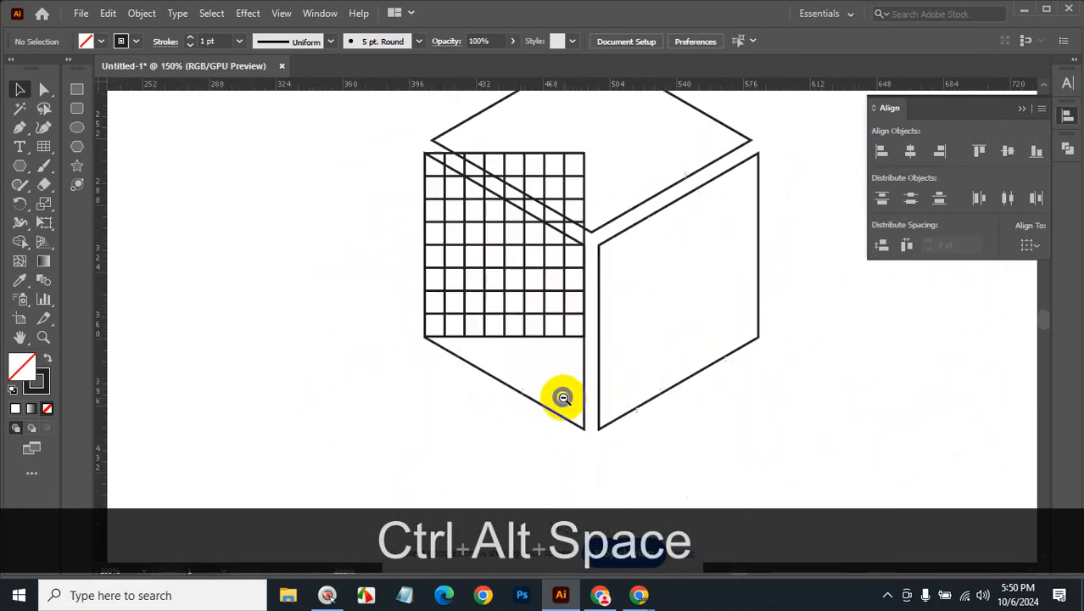
# - Free-distort the grid by moving its two right-hand corners down onto the inner corners of the cube's left face
pyautogui.click(563, 315)
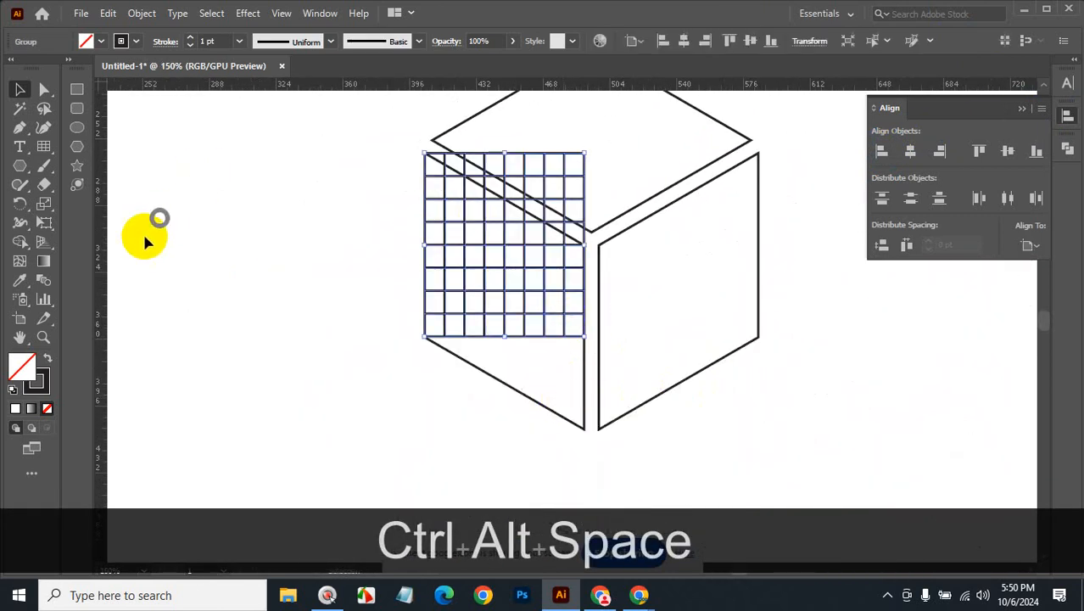
pyautogui.click(46, 223)
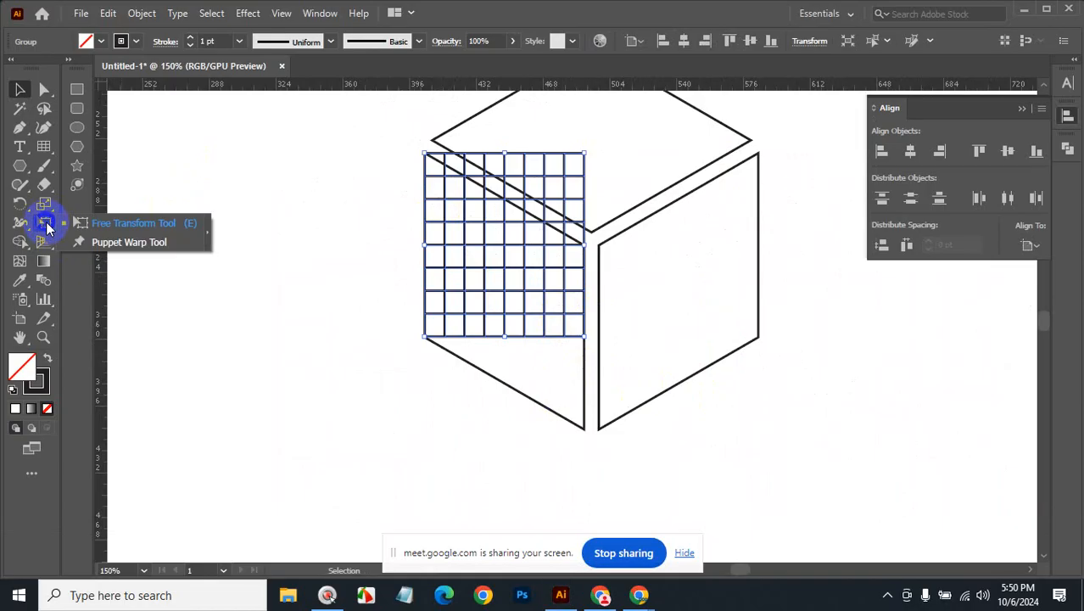
pyautogui.moveTo(46, 223); pyautogui.dragTo(167, 223)
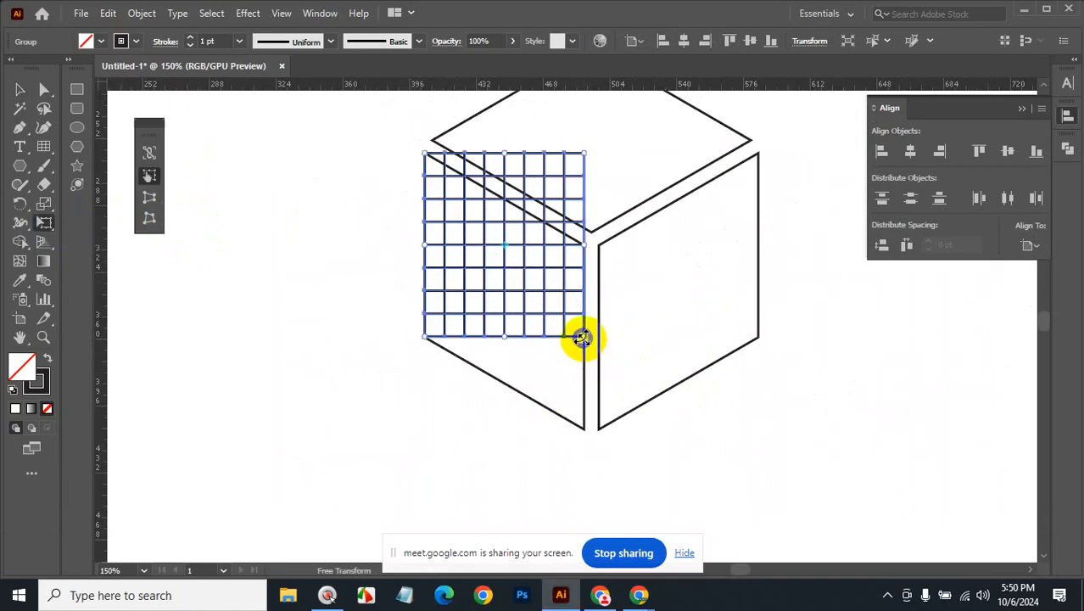
pyautogui.click(153, 222)
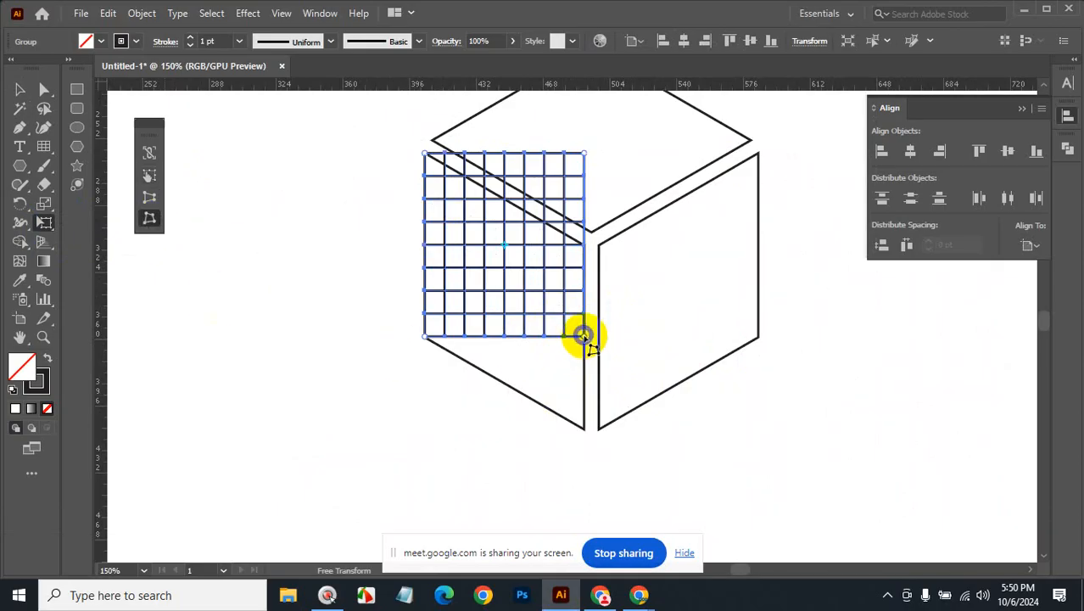
pyautogui.moveTo(585, 340); pyautogui.dragTo(584, 429)
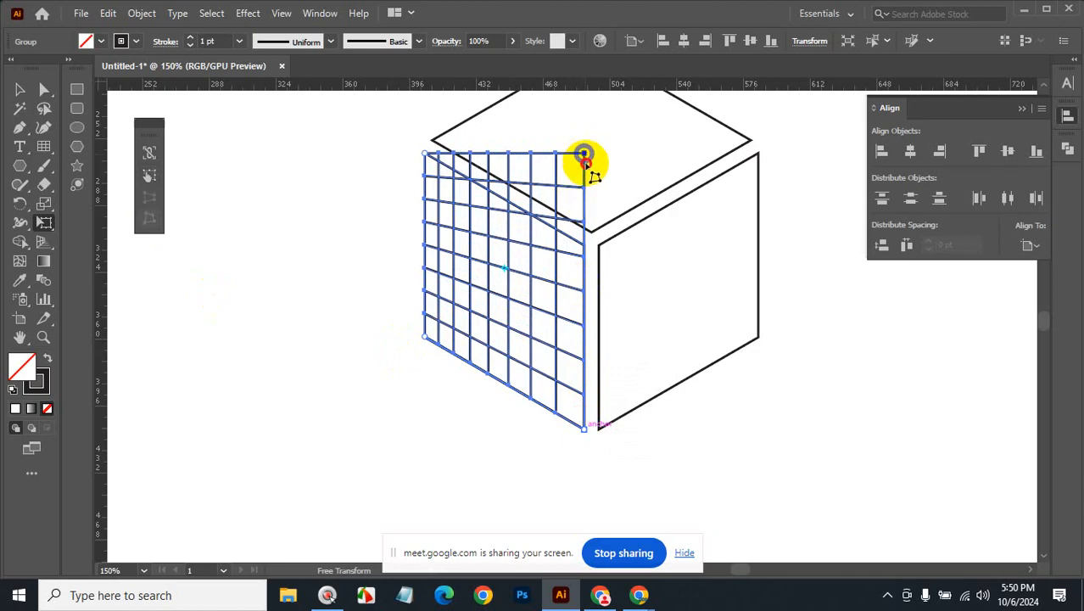
pyautogui.moveTo(585, 159); pyautogui.dragTo(585, 245)
pyautogui.press('shift')
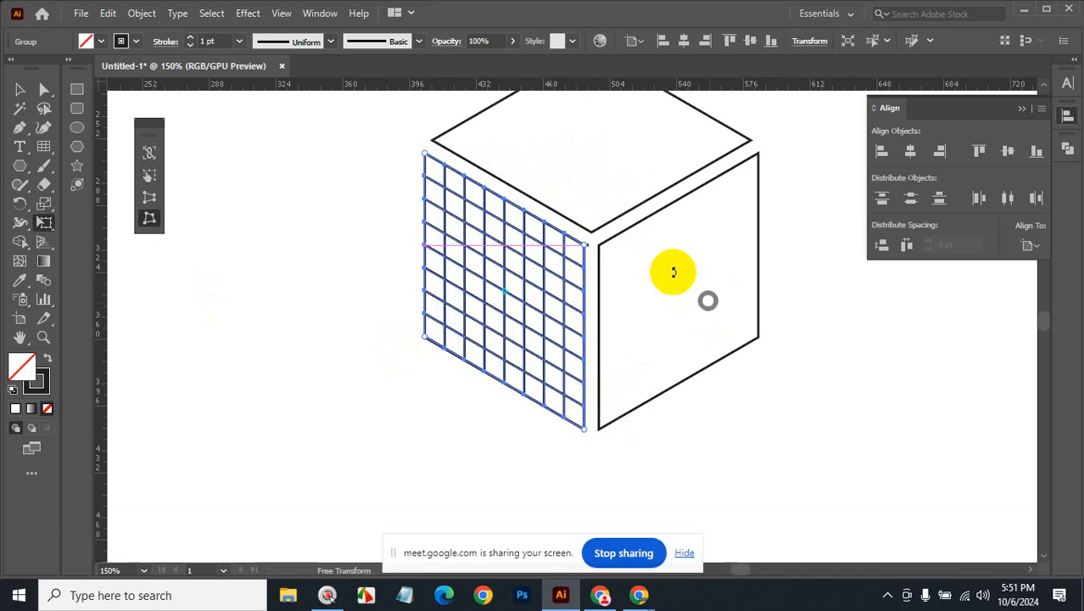
# - Return to the Selection tool and reselect the distorted grid on the cube's left face
pyautogui.click(45, 223)
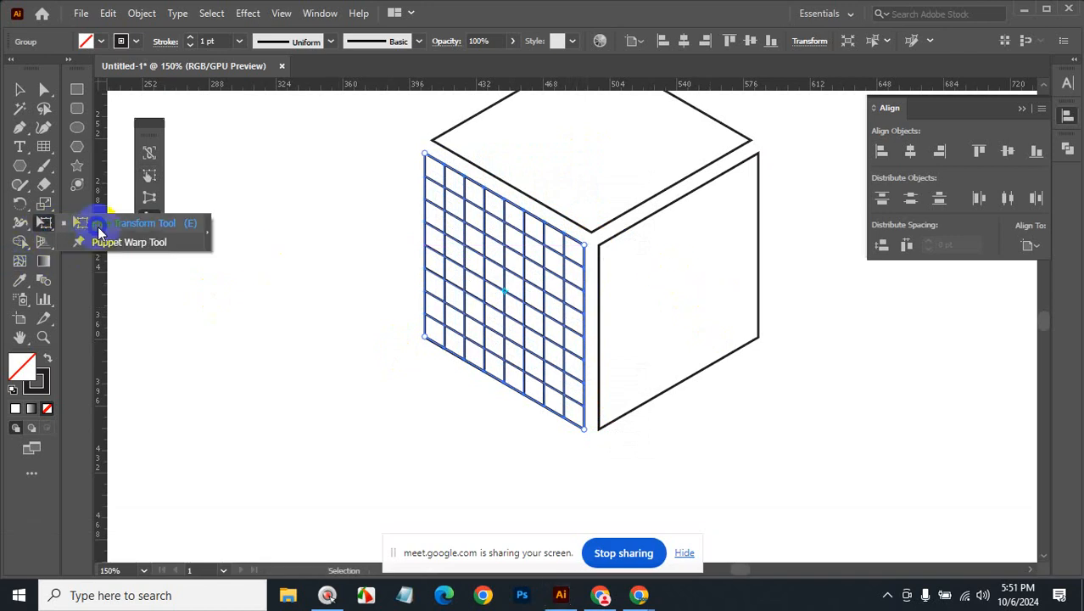
pyautogui.click(149, 221)
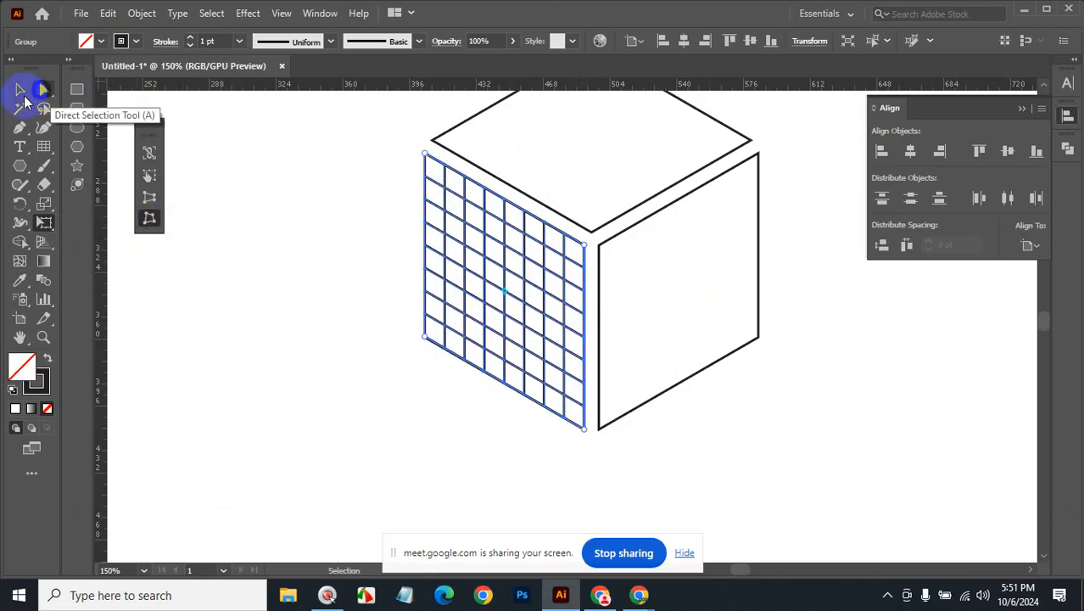
pyautogui.click(19, 89)
pyautogui.click(270, 266)
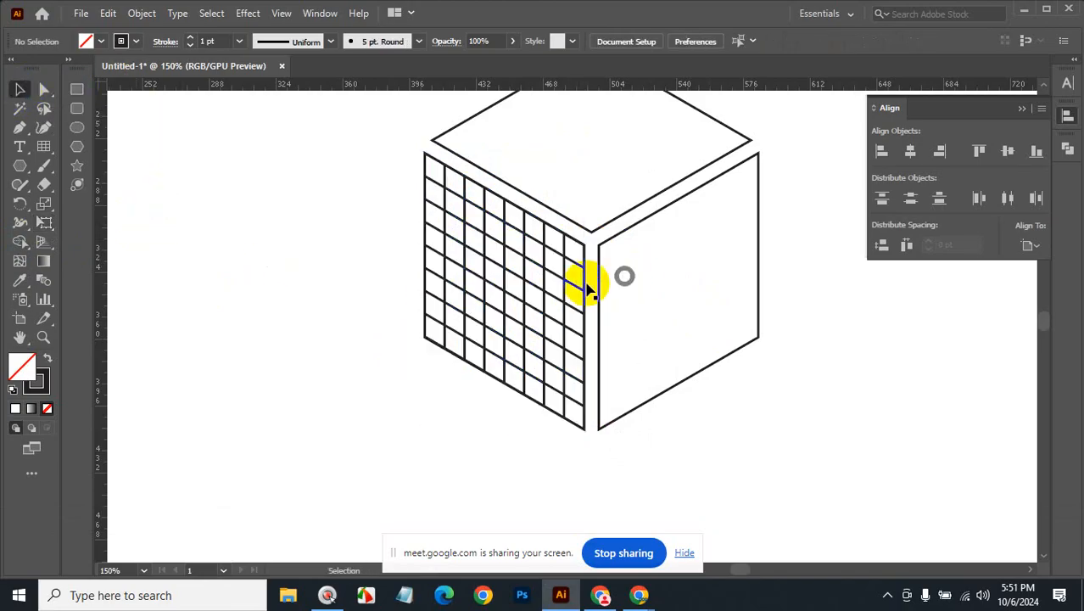
pyautogui.click(526, 273)
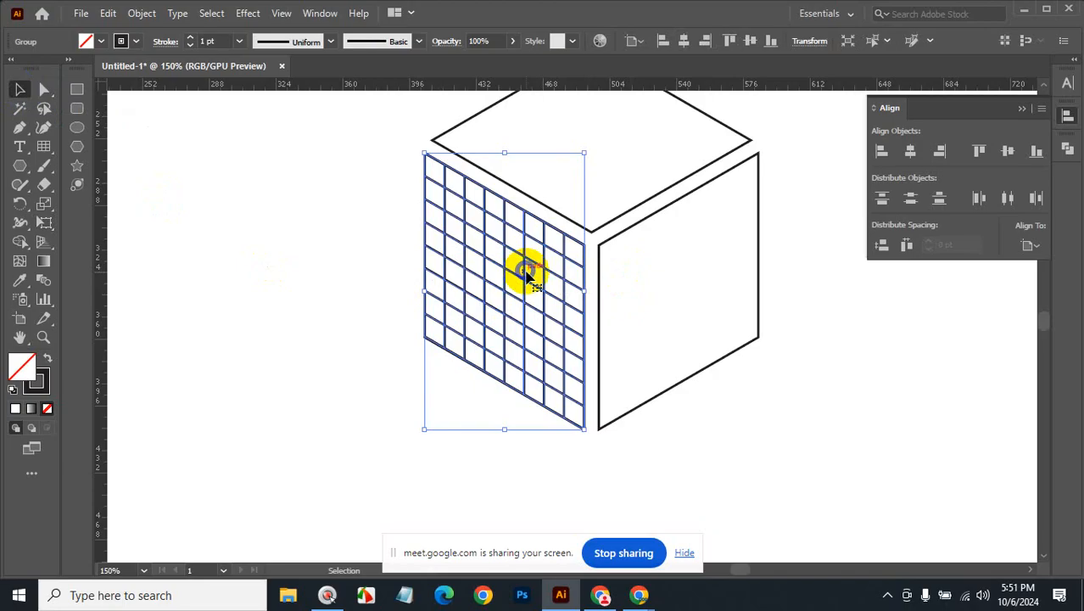
# - Create a mirrored copy of the left face's grid with Reflect across the vertical axis
pyautogui.rightClick(526, 273)
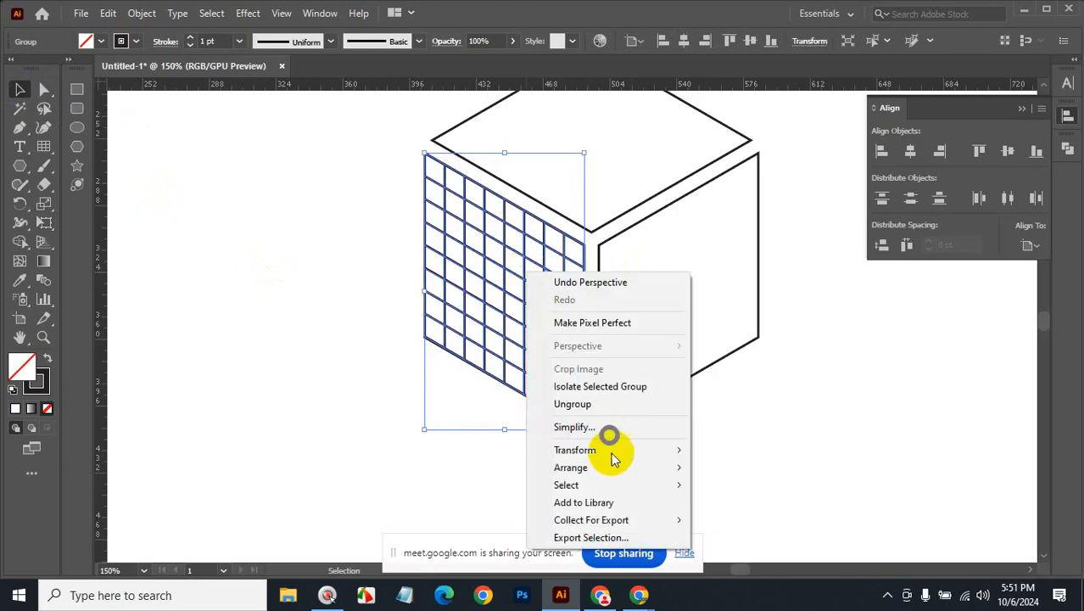
pyautogui.moveTo(614, 456)
pyautogui.click(727, 506)
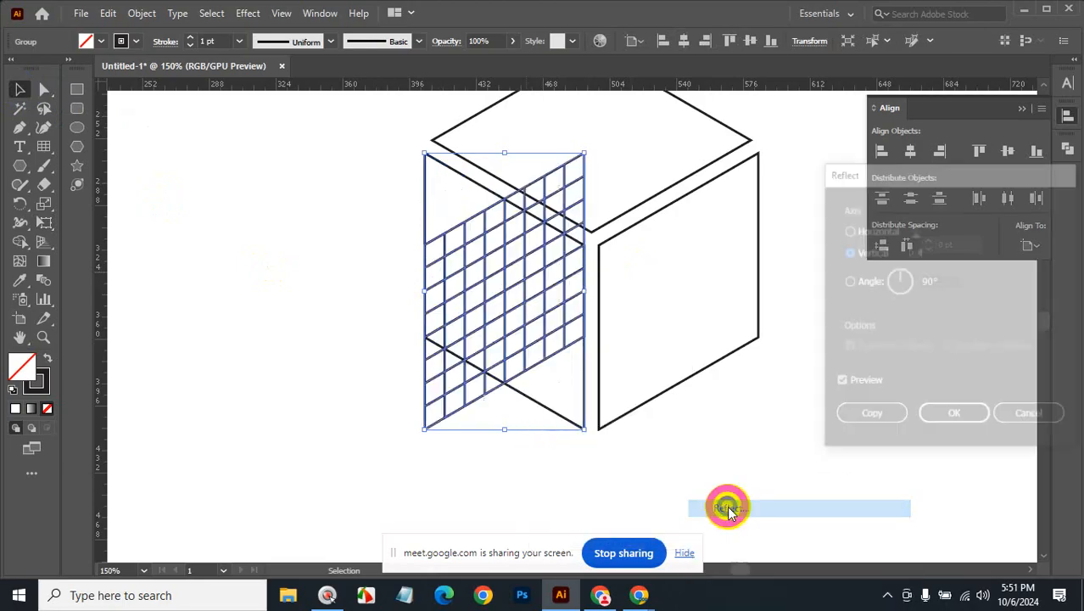
pyautogui.click(874, 419)
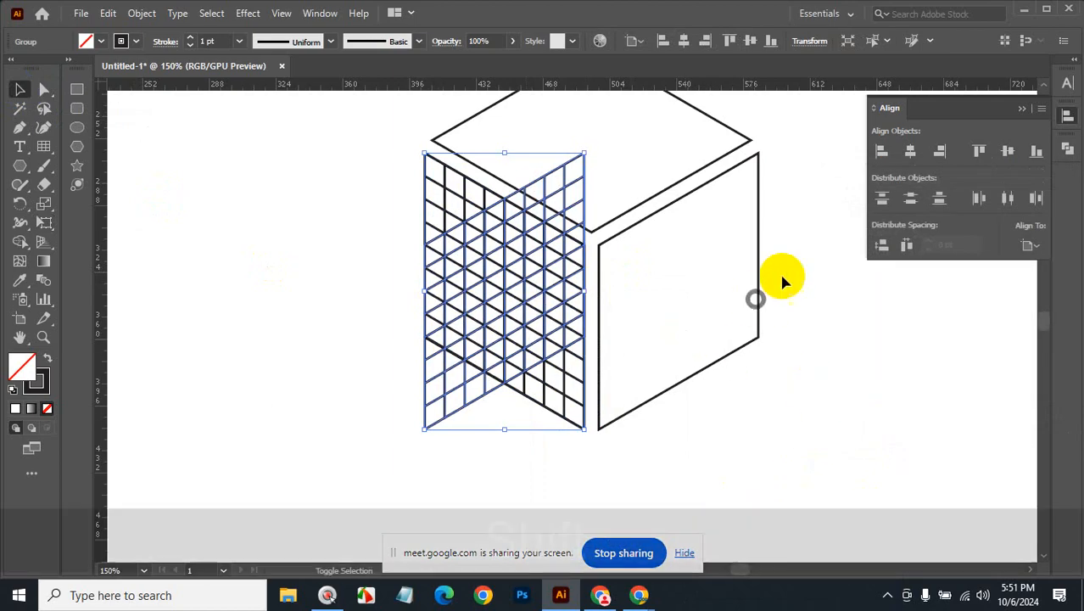
# - Align the mirrored grid horizontally to the right edge of the cube's right face, using that face as key object, and deselect
pyautogui.keyDown('shift'); pyautogui.click(733, 314); pyautogui.keyUp('shift')
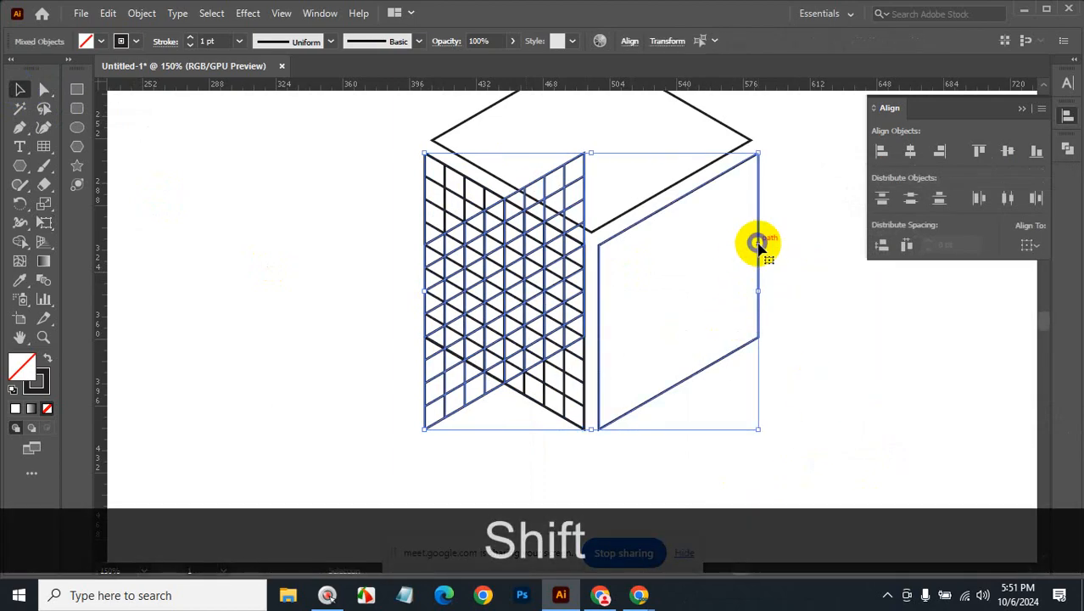
pyautogui.click(754, 248)
pyautogui.click(944, 153)
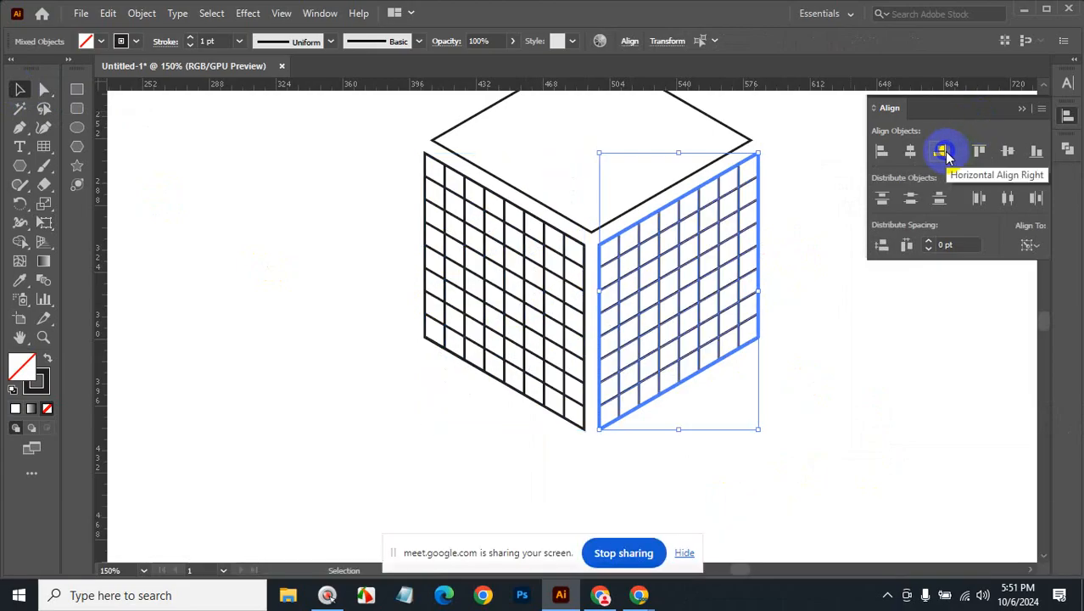
pyautogui.click(874, 400)
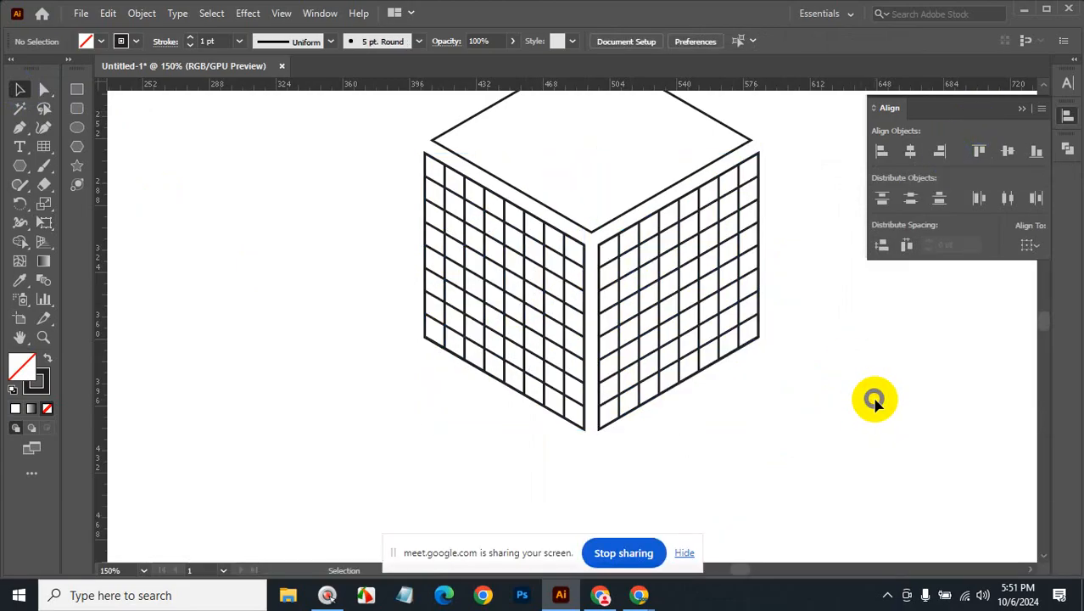
pyautogui.scroll(3, 874, 400)
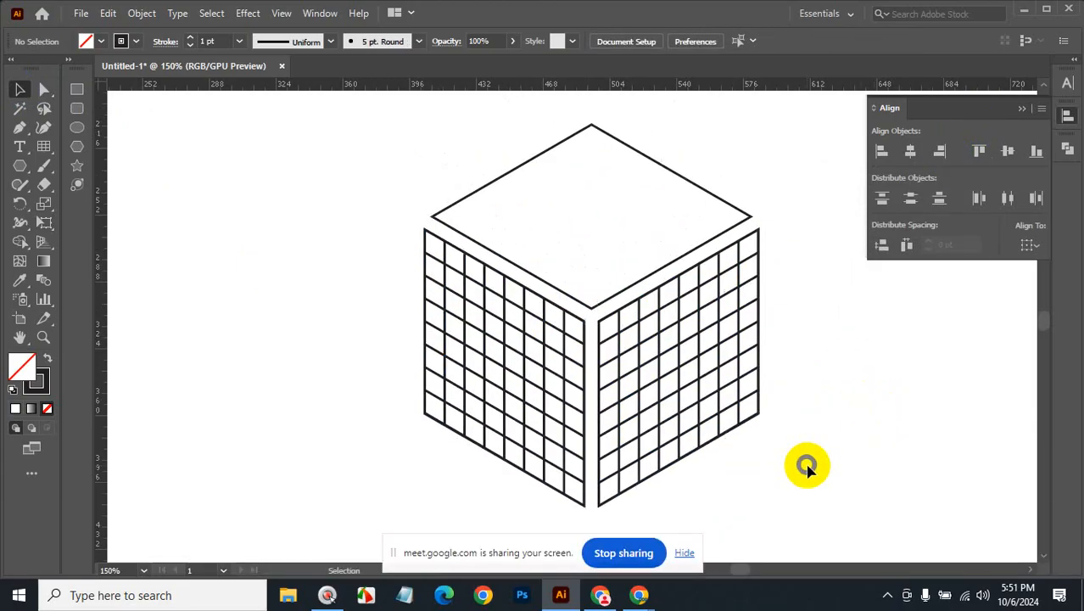
# - Create a mirrored copy of the right face's grid with Reflect across the horizontal axis
pyautogui.click(668, 313)
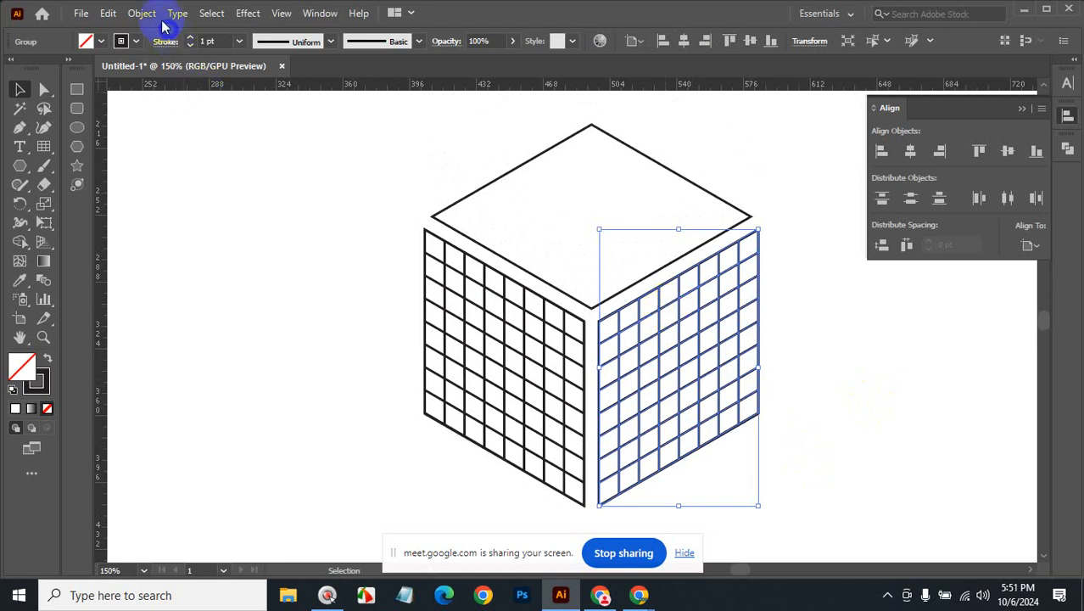
pyautogui.rightClick(642, 308)
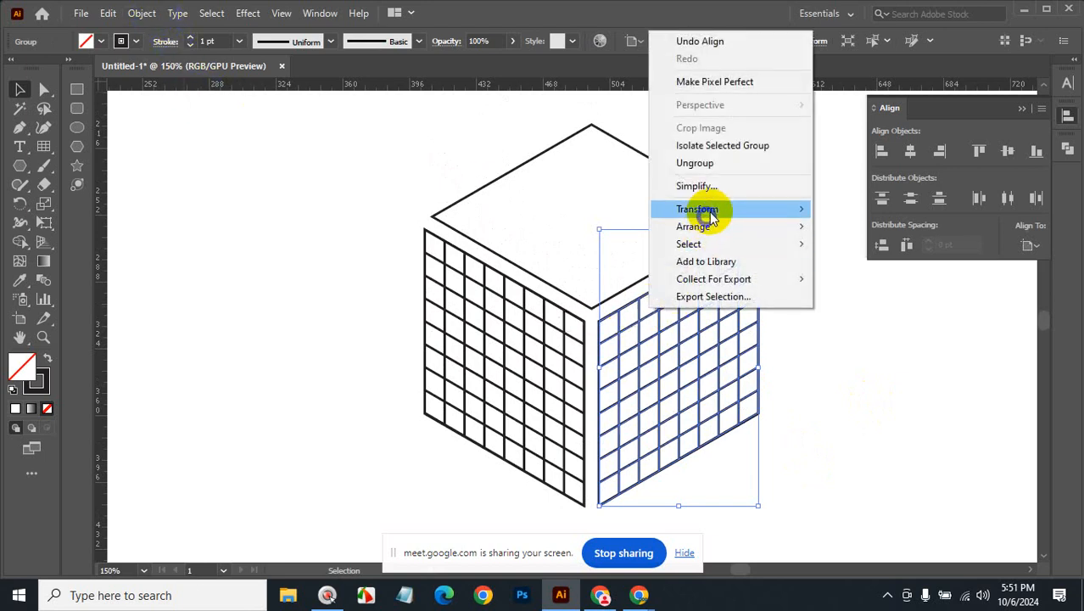
pyautogui.moveTo(711, 216)
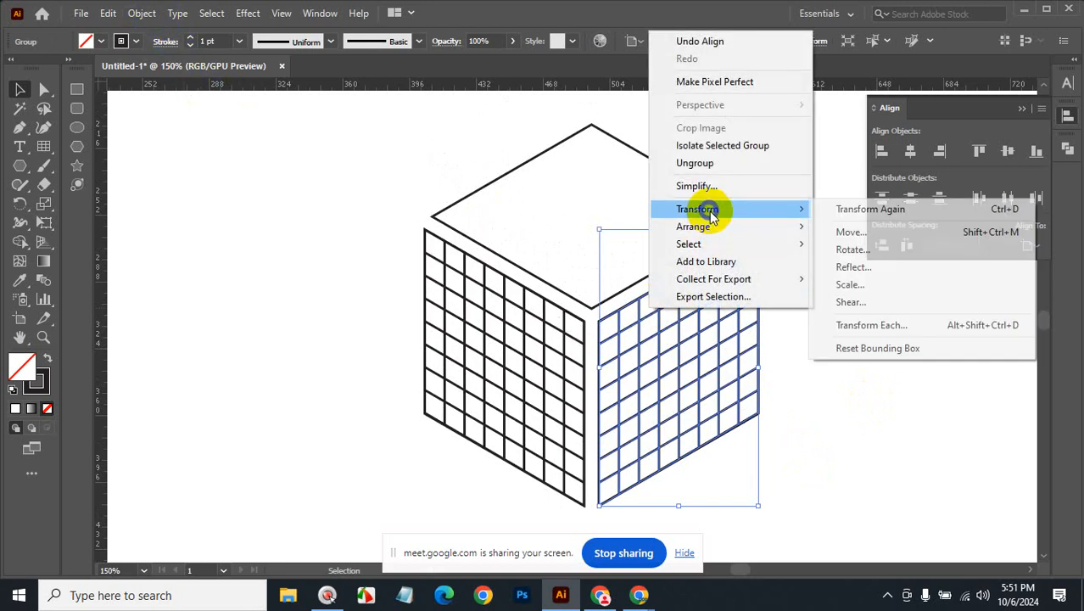
pyautogui.click(853, 268)
pyautogui.click(849, 230)
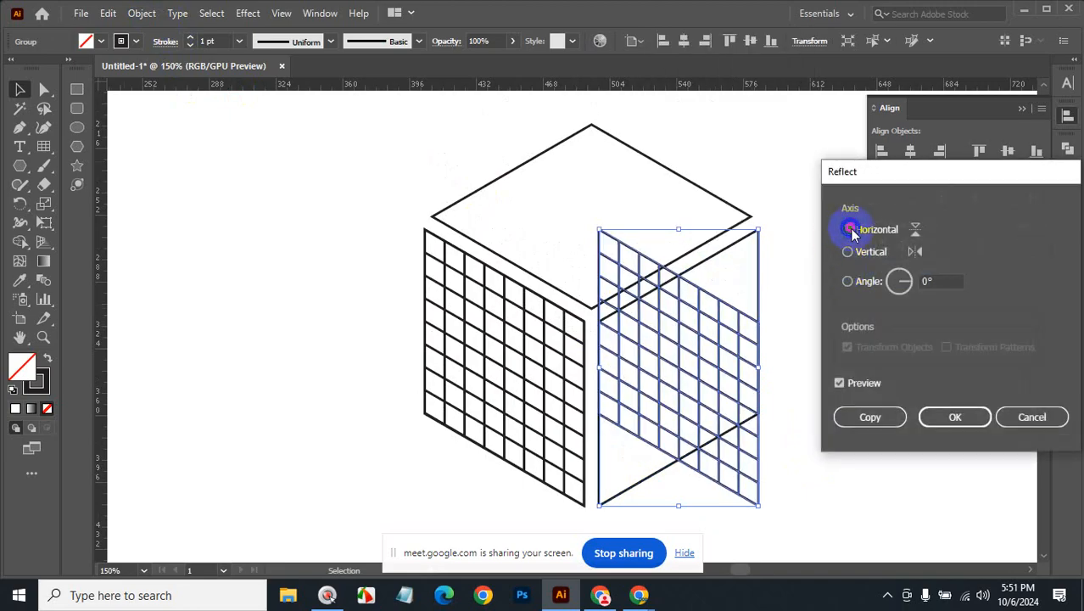
pyautogui.click(876, 420)
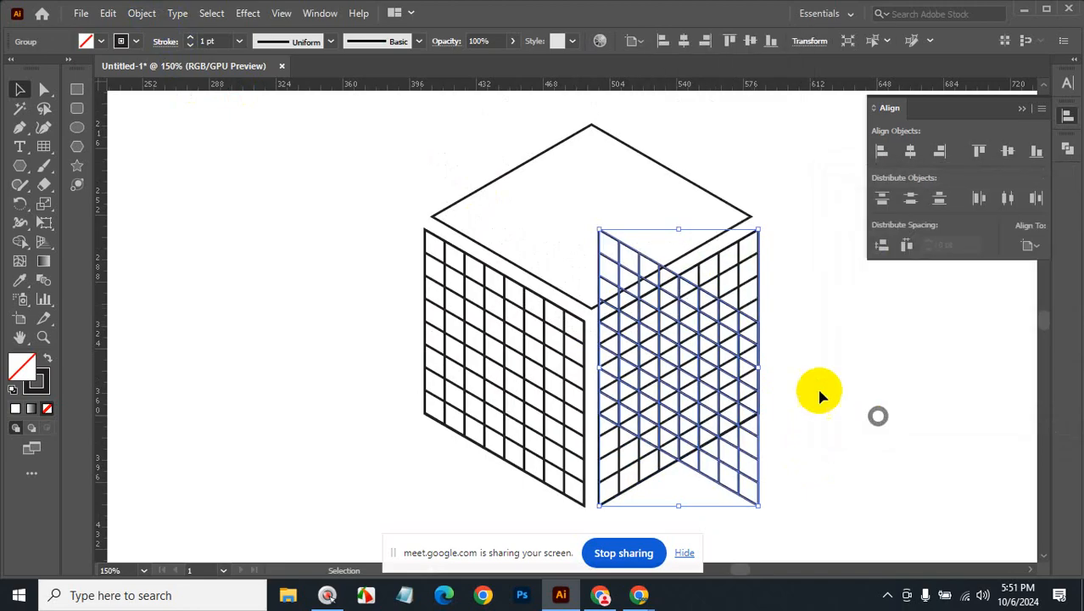
# - Move the new grid copy over the cube's top face, rotate it by 60° to fit the face, and deselect
pyautogui.moveTo(688, 355); pyautogui.dragTo(601, 204)
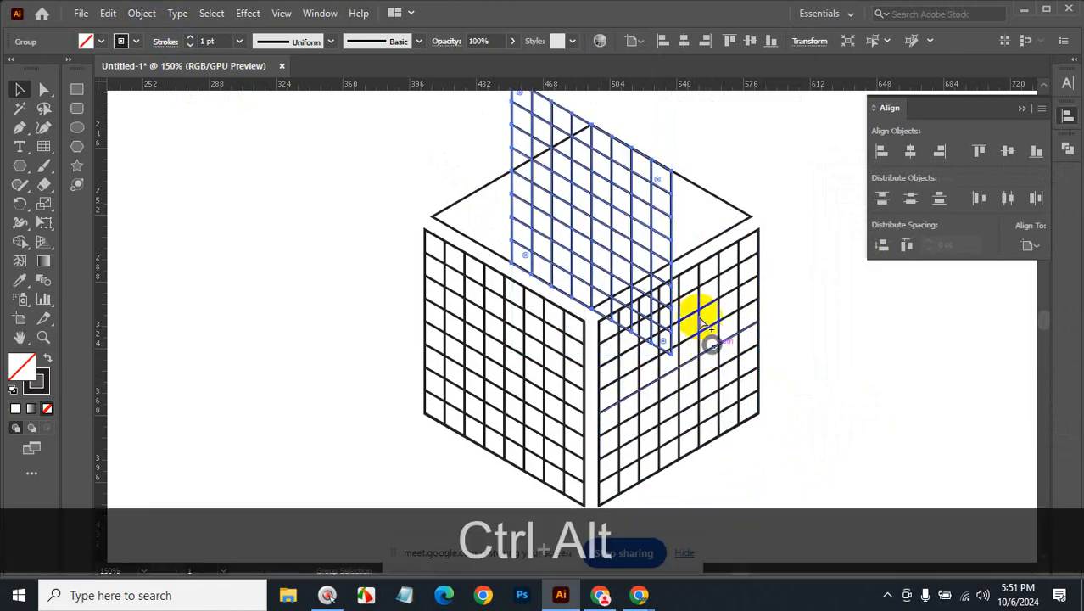
pyautogui.keyDown('ctrl'); pyautogui.keyDown('alt'); pyautogui.click(688, 279); pyautogui.keyUp('alt'); pyautogui.keyUp('ctrl')
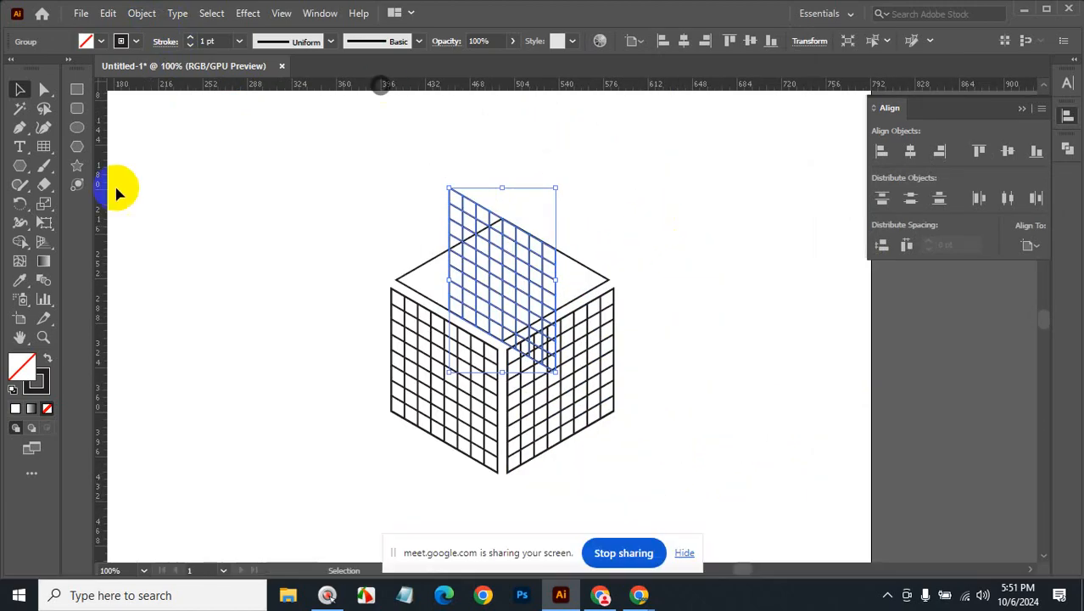
pyautogui.doubleClick(21, 205)
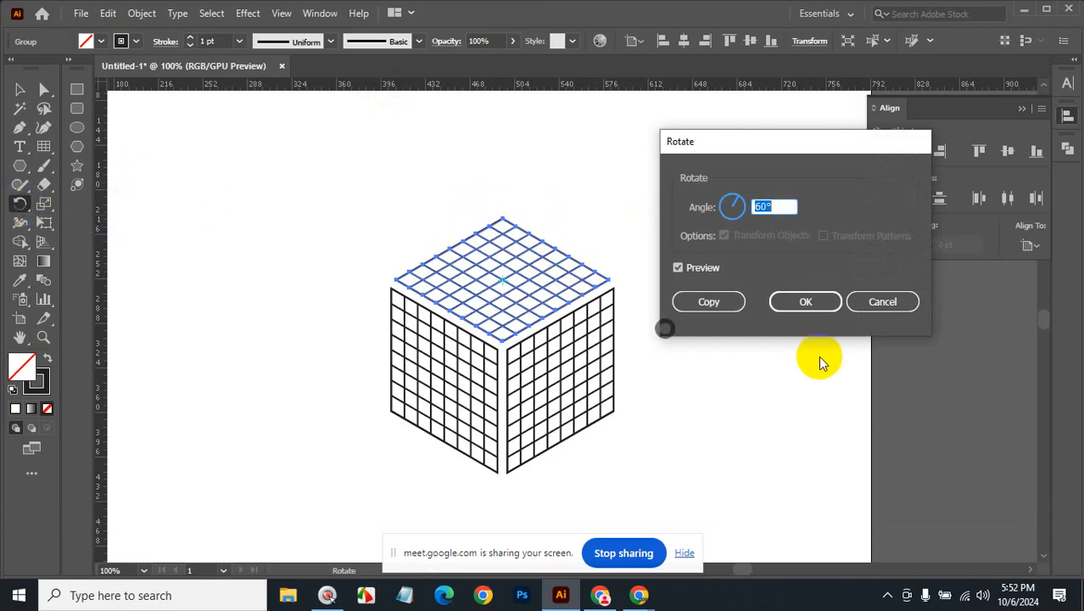
pyautogui.click(808, 302)
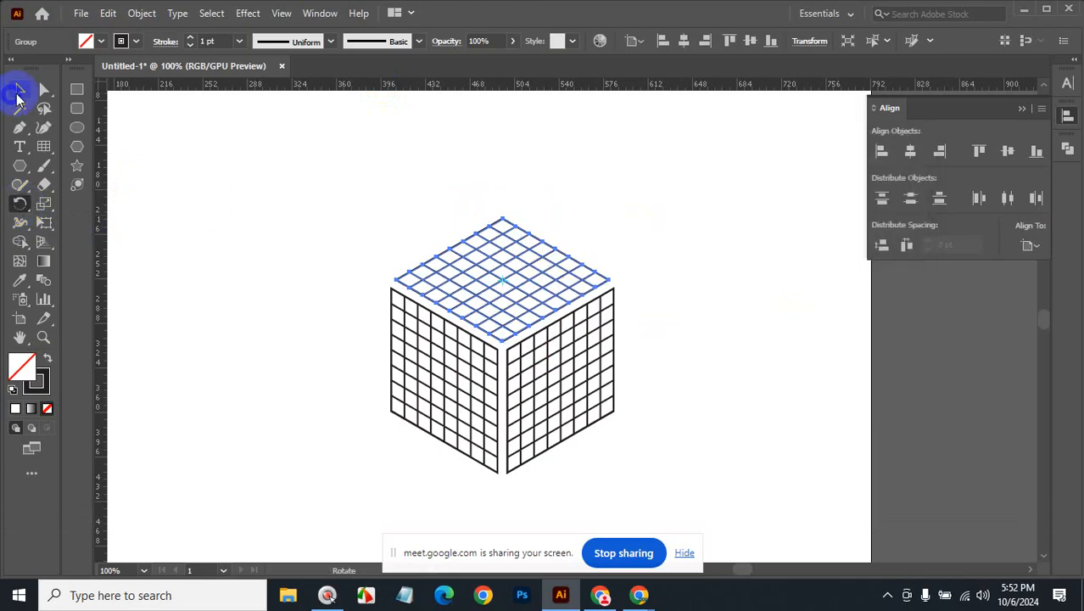
pyautogui.click(20, 89)
pyautogui.click(246, 197)
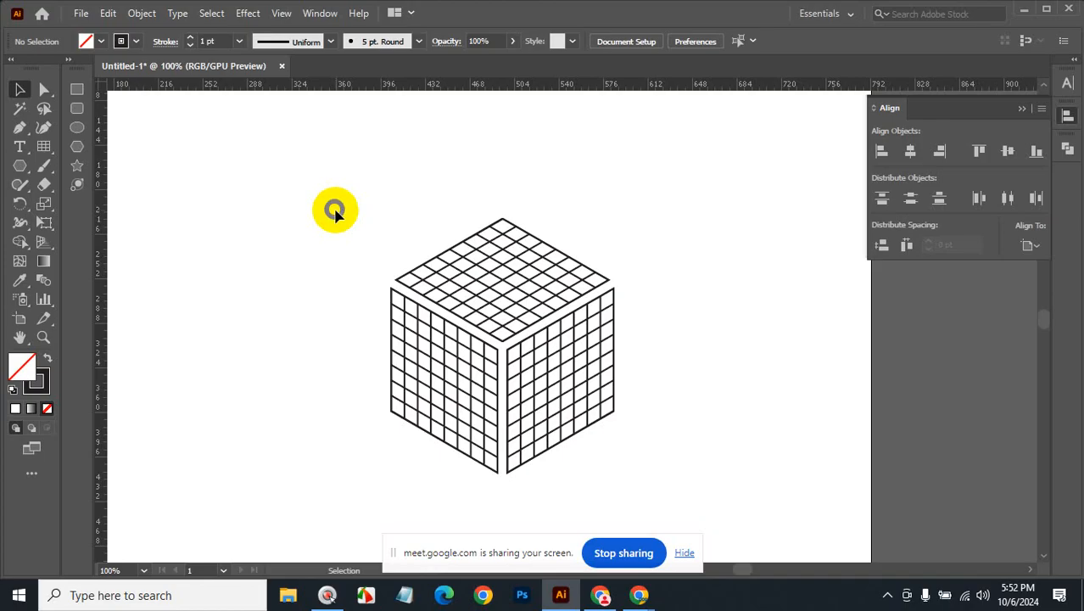
# - Duplicate the whole gridded cube toward the artboard's left side and move the original cube farther right
pyautogui.keyDown('ctrl'); pyautogui.keyDown('alt'); pyautogui.click(527, 363); pyautogui.keyUp('alt'); pyautogui.keyUp('ctrl')
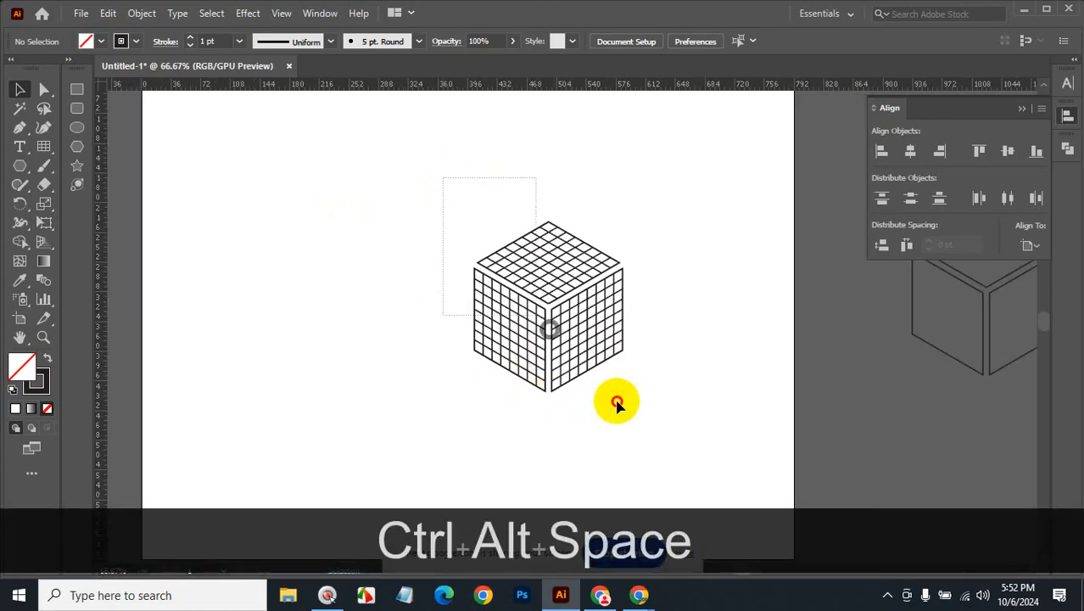
pyautogui.click(573, 312)
pyautogui.moveTo(569, 308); pyautogui.dragTo(328, 312)
pyautogui.click(591, 357)
pyautogui.moveTo(571, 281); pyautogui.dragTo(720, 286)
pyautogui.click(322, 352)
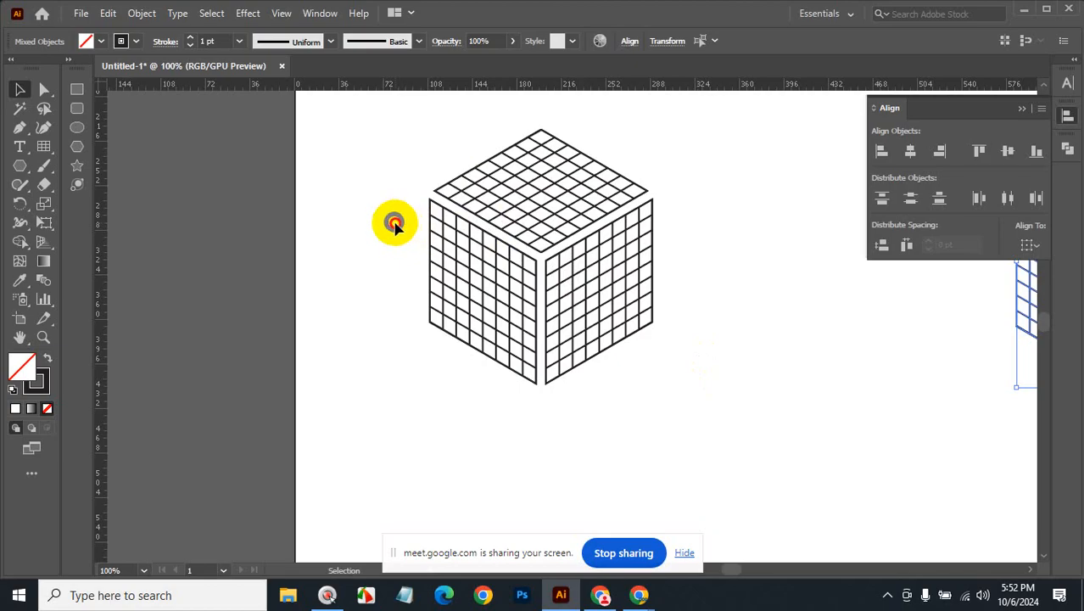
# - Merge grid cells on the duplicated cube's left face into a block E with Shape Builder, leaving two strips of six cells
pyautogui.moveTo(394, 222); pyautogui.dragTo(502, 319)
pyautogui.click(456, 462)
pyautogui.moveTo(375, 283); pyautogui.dragTo(468, 354)
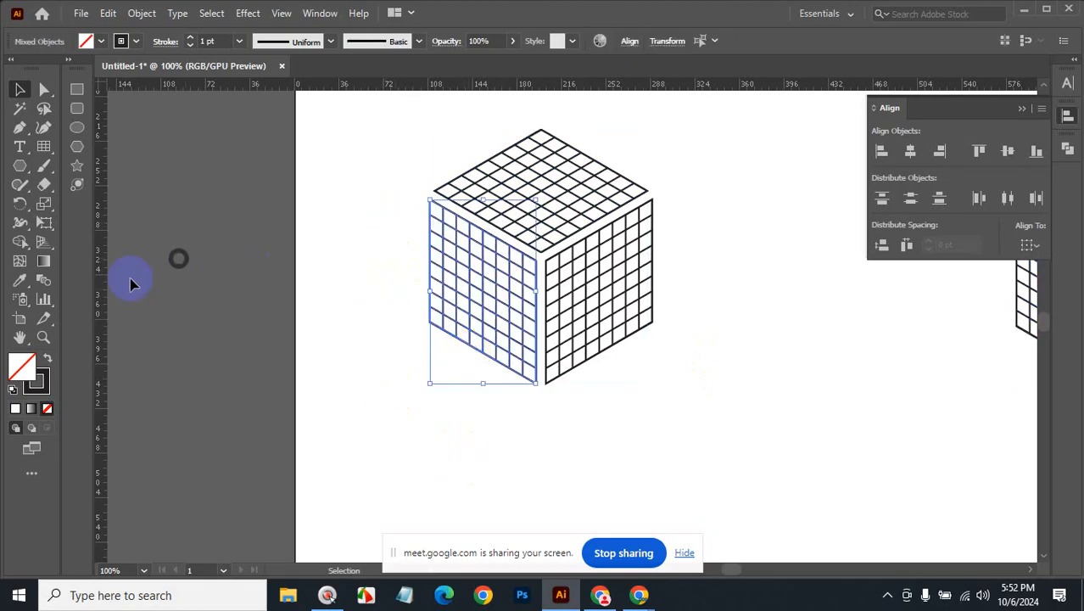
pyautogui.click(19, 241)
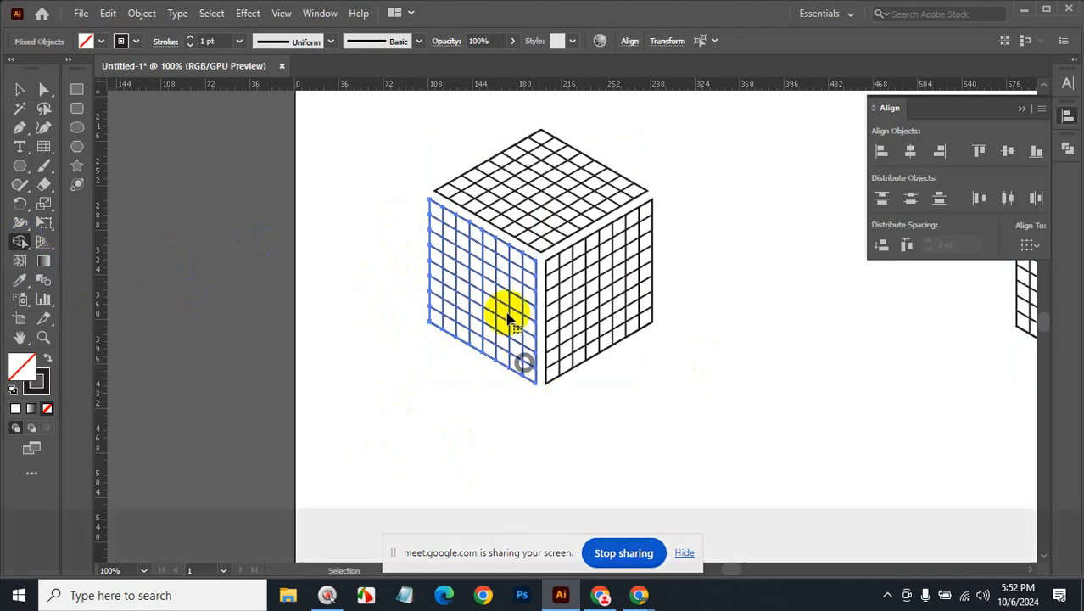
pyautogui.hotkey('ctrl', 'space')
pyautogui.moveTo(509, 315)
pyautogui.mouseDown()
pyautogui.moveTo(533, 289)
pyautogui.moveTo(654, 279)
pyautogui.moveTo(478, 180)
pyautogui.moveTo(471, 199)
pyautogui.moveTo(485, 211)
pyautogui.moveTo(653, 303)
pyautogui.mouseUp()
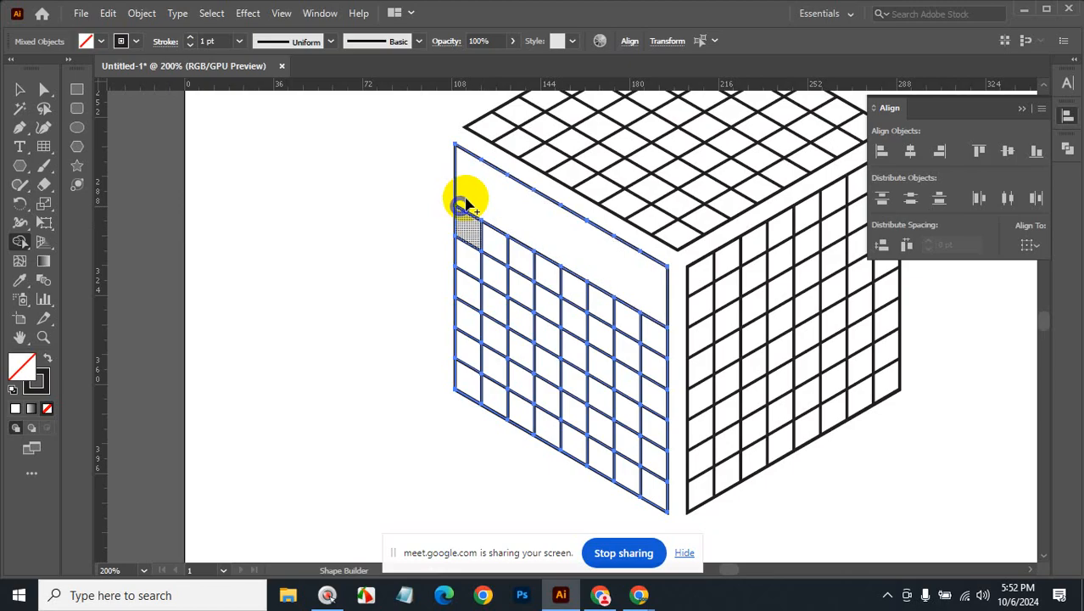
pyautogui.moveTo(475, 203)
pyautogui.mouseDown()
pyautogui.moveTo(468, 381)
pyautogui.moveTo(652, 487)
pyautogui.moveTo(656, 467)
pyautogui.moveTo(628, 437)
pyautogui.moveTo(501, 372)
pyautogui.moveTo(494, 211)
pyautogui.mouseUp()
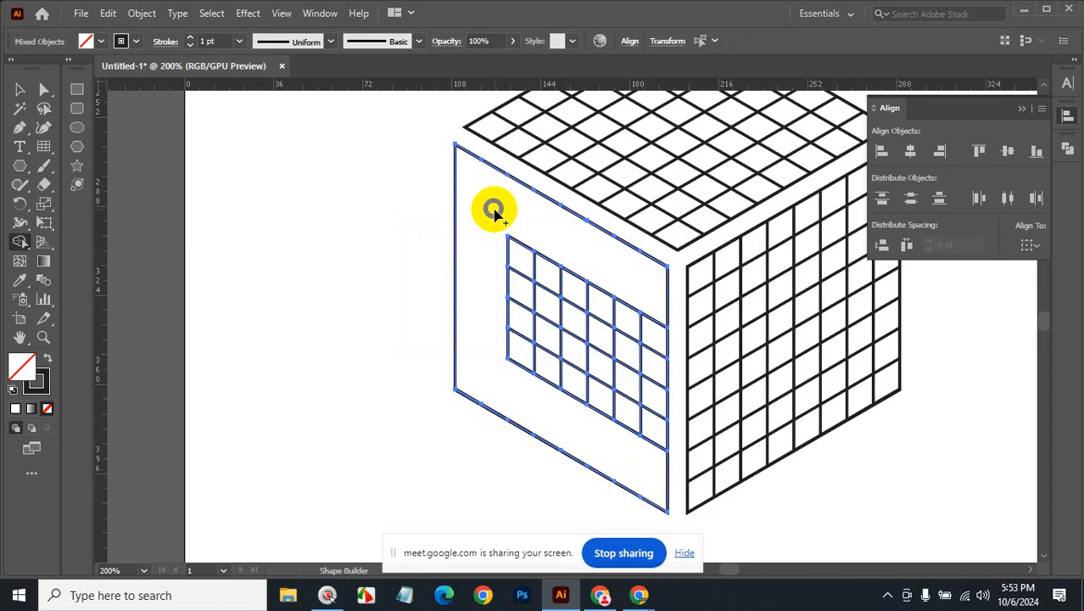
pyautogui.moveTo(502, 281)
pyautogui.mouseDown()
pyautogui.moveTo(630, 355)
pyautogui.moveTo(653, 392)
pyautogui.moveTo(486, 307)
pyautogui.mouseUp()
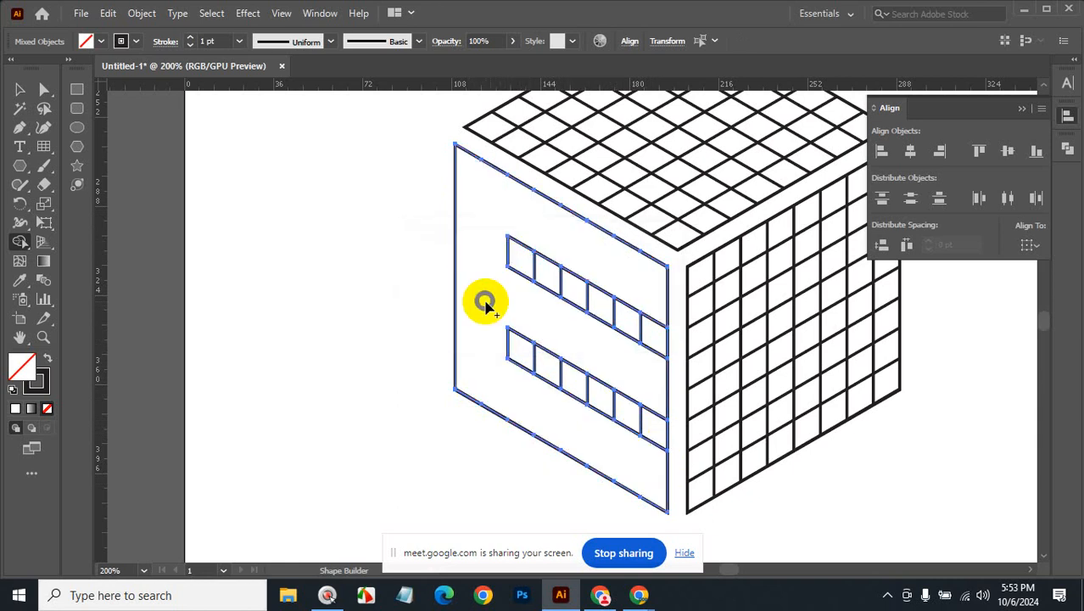
# - Show the Color panel, fill the E shape on the left face with green 008b1b, and deselect
pyautogui.click(21, 284)
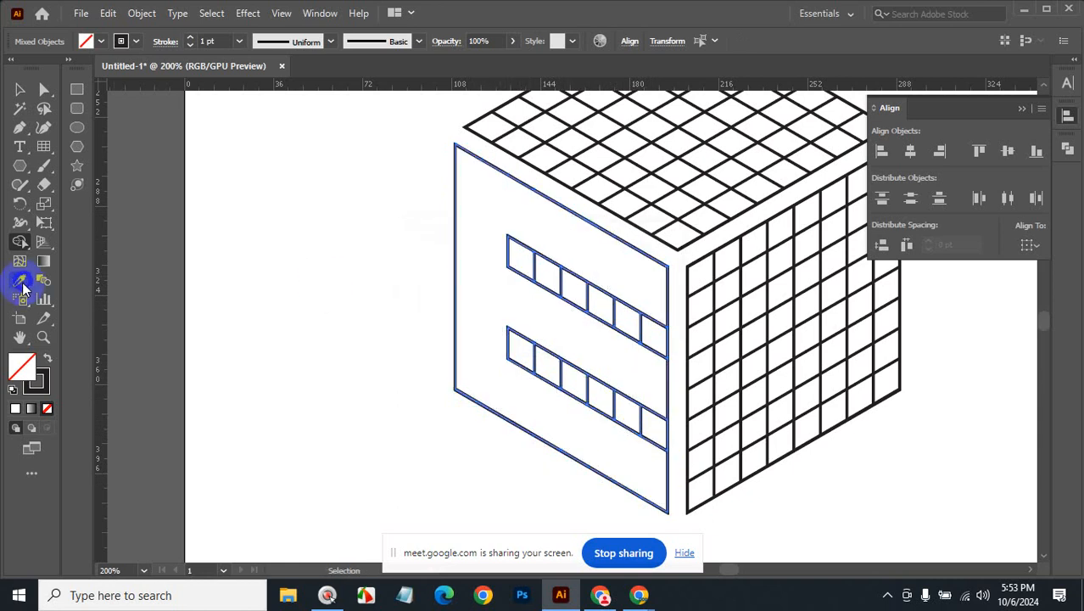
pyautogui.click(336, 14)
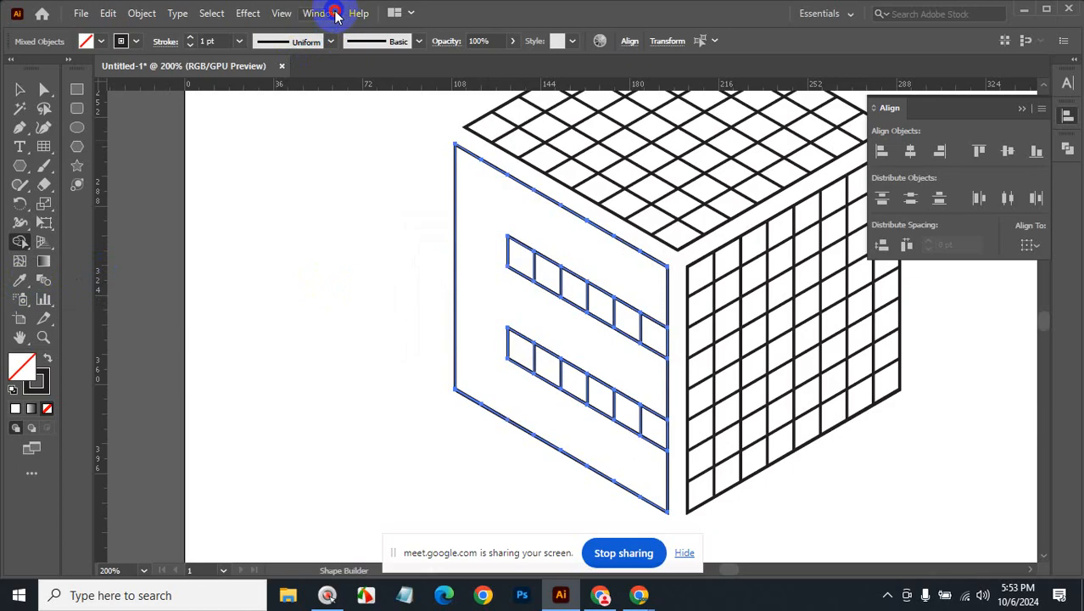
pyautogui.click(435, 292)
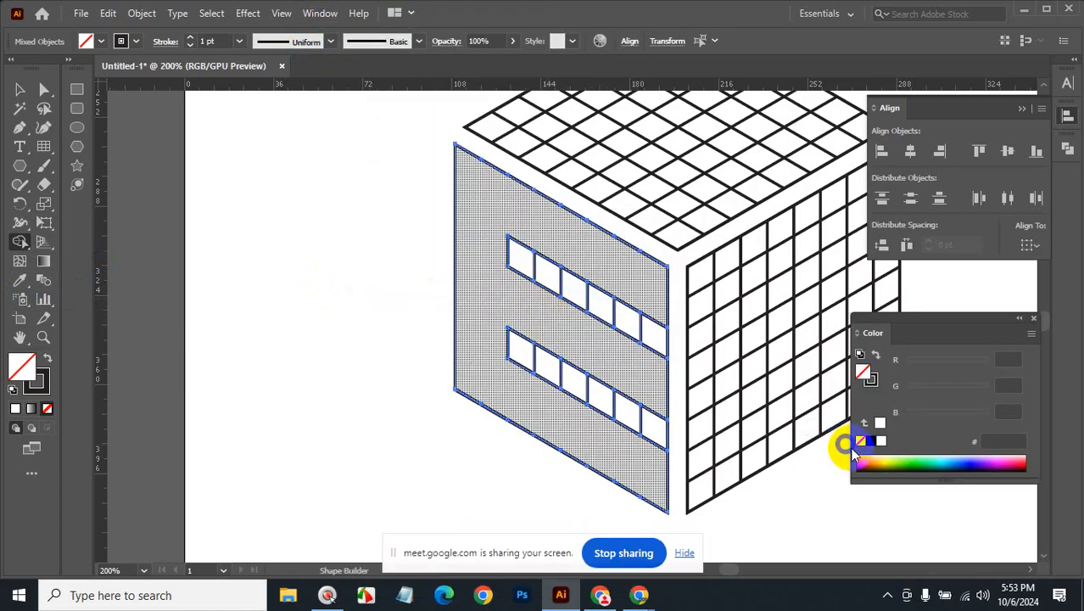
pyautogui.click(917, 467)
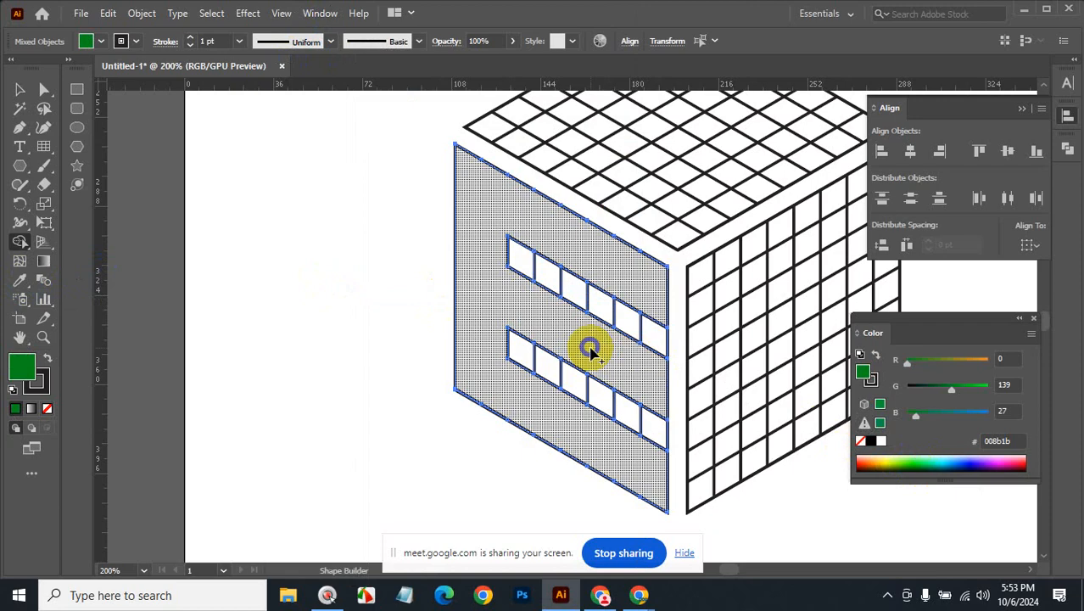
pyautogui.click(588, 350)
pyautogui.click(21, 90)
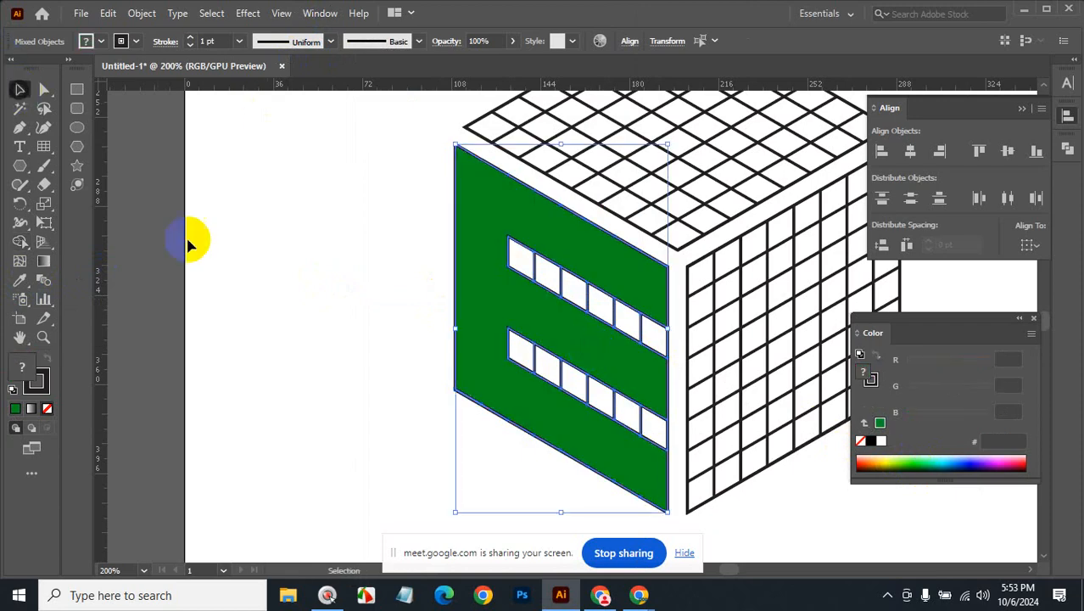
pyautogui.click(276, 286)
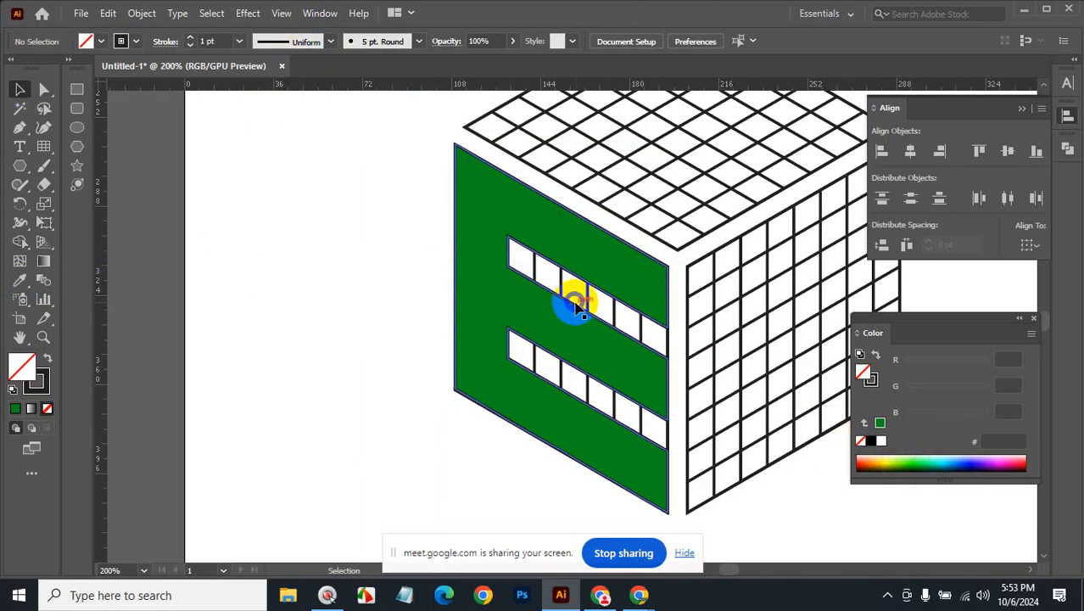
# - Merge grid cells on the cube's top face into a block S with Shape Builder, leaving two offset strips of cells unmerged
pyautogui.press('space')
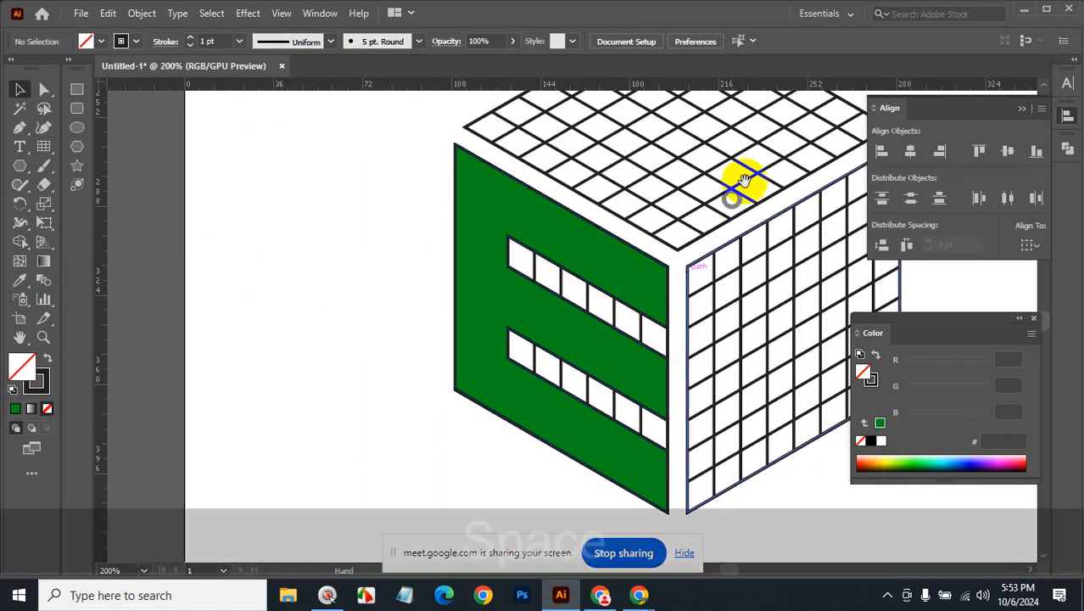
pyautogui.moveTo(738, 182); pyautogui.dragTo(565, 365)
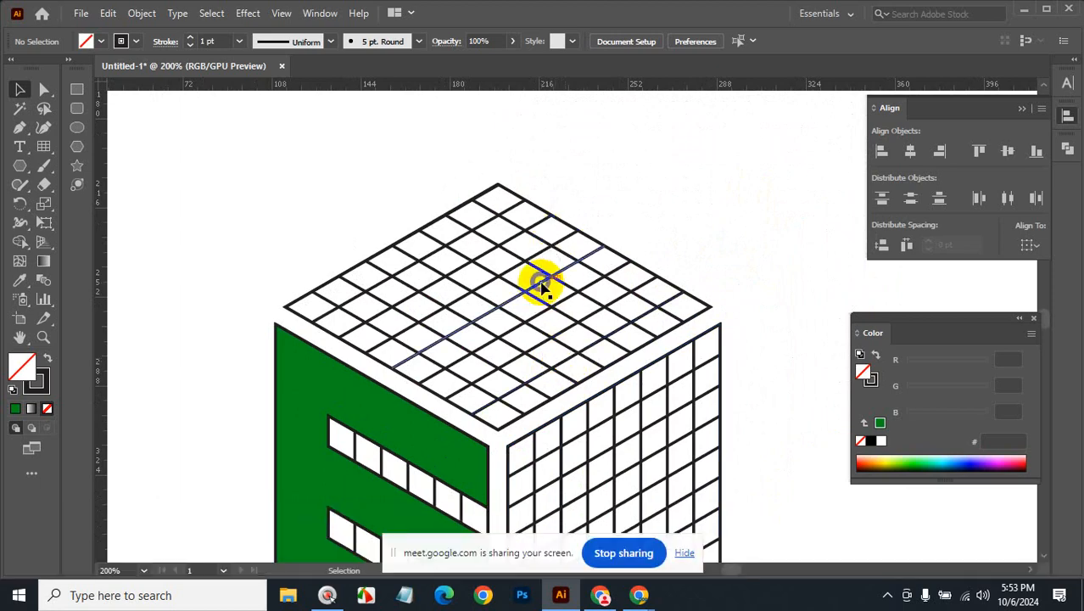
pyautogui.click(544, 247)
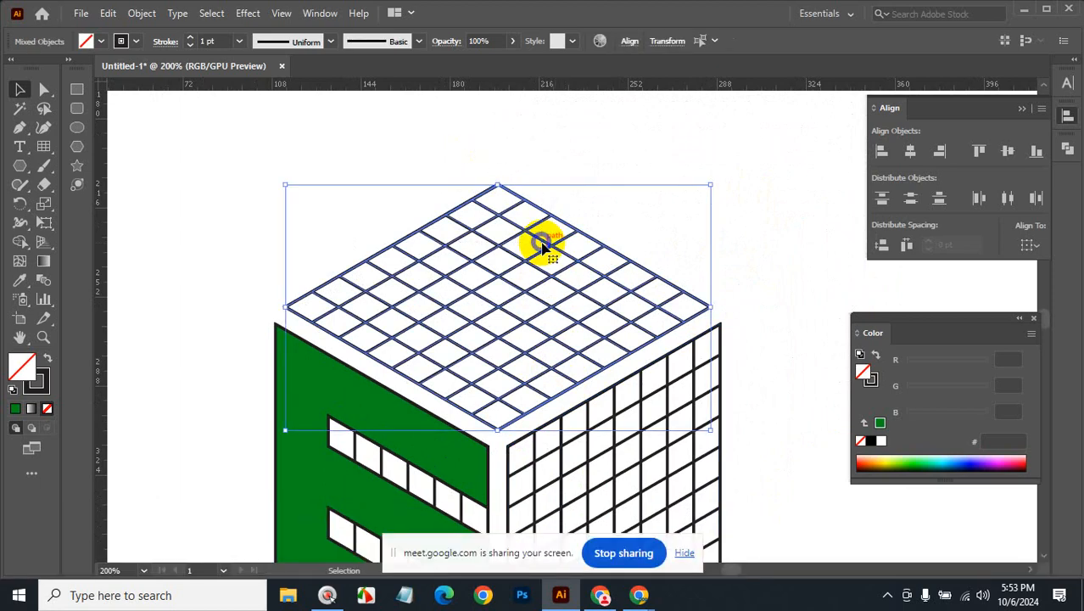
pyautogui.click(19, 241)
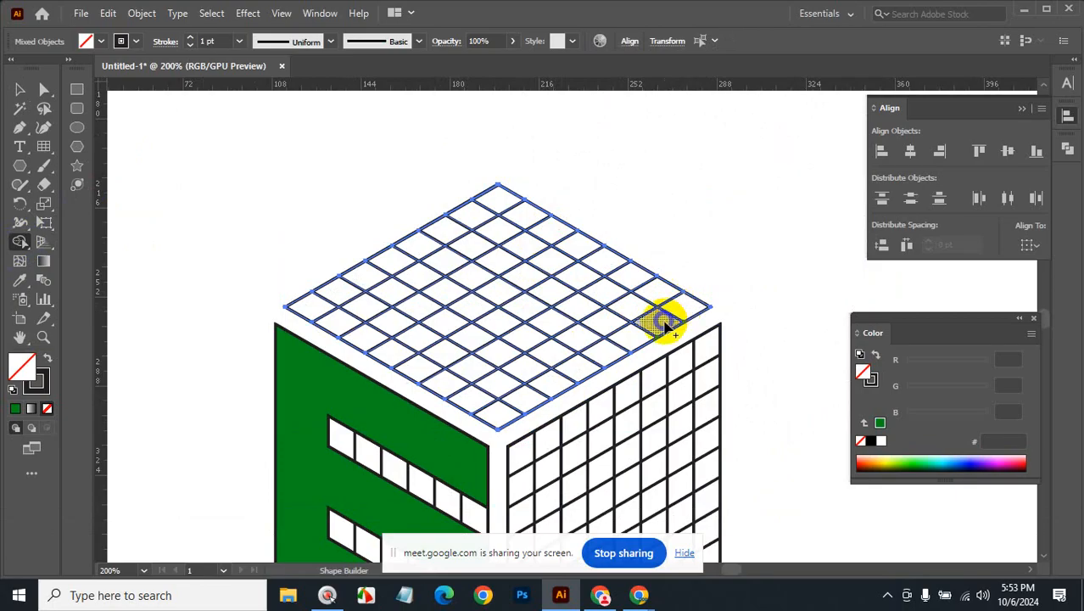
pyautogui.moveTo(501, 225)
pyautogui.mouseDown()
pyautogui.moveTo(660, 318)
pyautogui.moveTo(663, 294)
pyautogui.moveTo(499, 203)
pyautogui.moveTo(455, 225)
pyautogui.moveTo(427, 246)
pyautogui.moveTo(583, 336)
pyautogui.moveTo(591, 353)
pyautogui.moveTo(577, 379)
pyautogui.moveTo(499, 406)
pyautogui.moveTo(349, 331)
pyautogui.moveTo(332, 307)
pyautogui.moveTo(340, 292)
pyautogui.moveTo(373, 308)
pyautogui.moveTo(477, 382)
pyautogui.moveTo(513, 381)
pyautogui.moveTo(547, 361)
pyautogui.moveTo(496, 310)
pyautogui.moveTo(402, 268)
pyautogui.moveTo(417, 251)
pyautogui.moveTo(416, 263)
pyautogui.mouseUp()
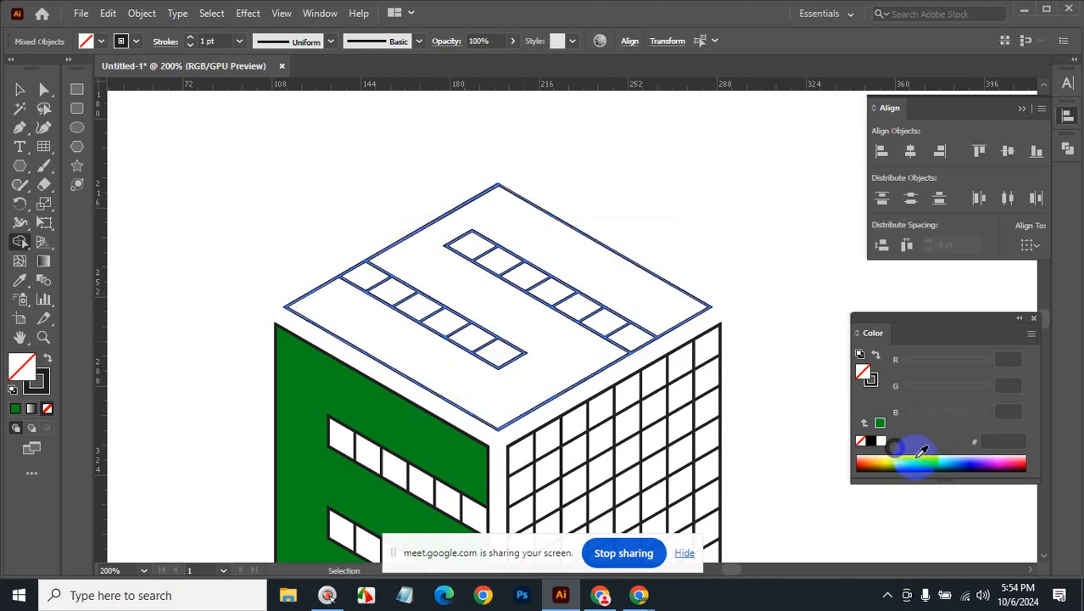
# - Fill the S shape on the cube's top face with green 008b36 and merge the inner end cell of the upper strip into it
pyautogui.click(915, 459)
pyautogui.click(545, 350)
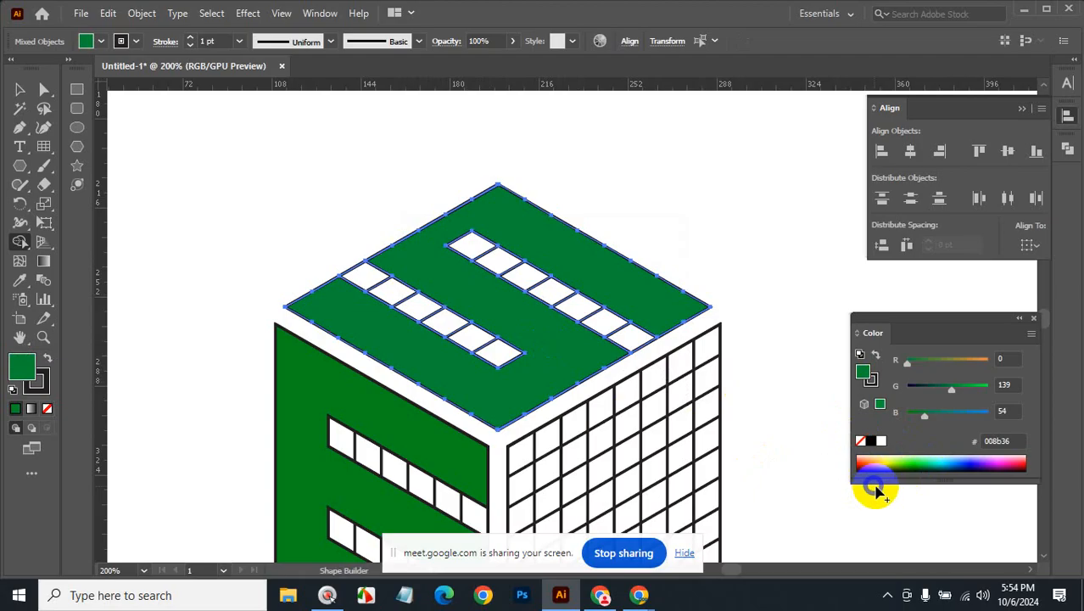
pyautogui.moveTo(488, 254)
pyautogui.mouseDown()
pyautogui.moveTo(456, 230)
pyautogui.moveTo(395, 321)
pyautogui.mouseUp()
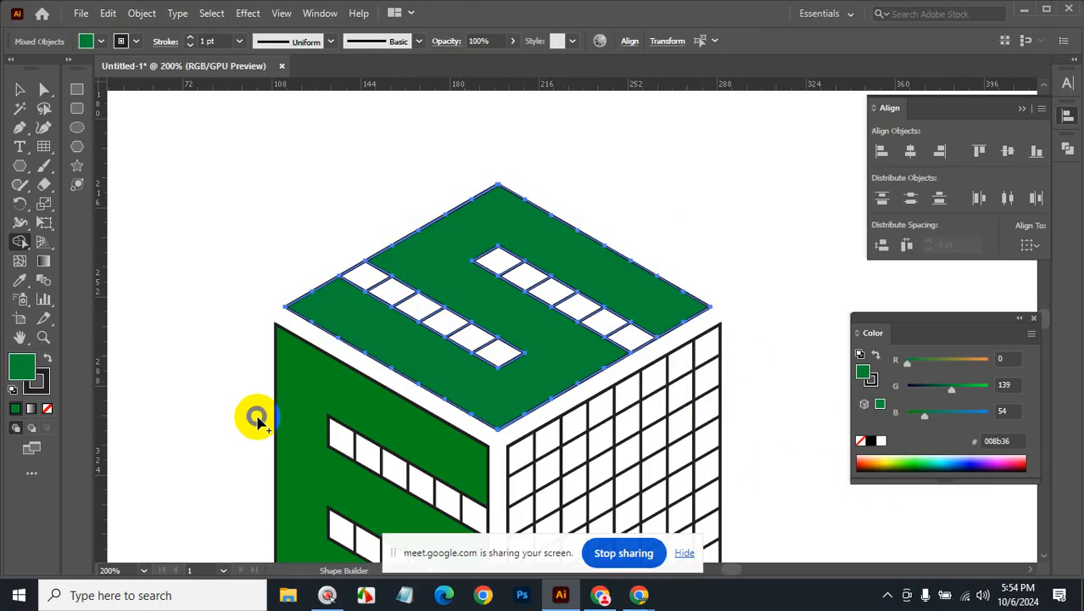
# - Merge grid cells on the cube's right face into a block M with Shape Builder, leaving two vertical strips of cells unmerged
pyautogui.scroll(-4, 684, 443)
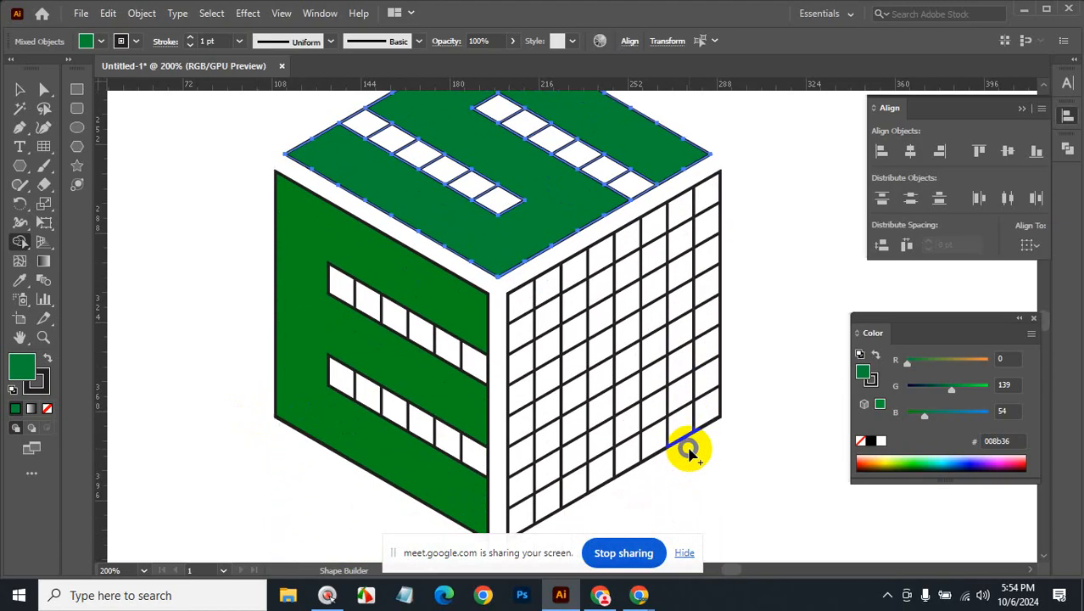
pyautogui.scroll(-1, 689, 452)
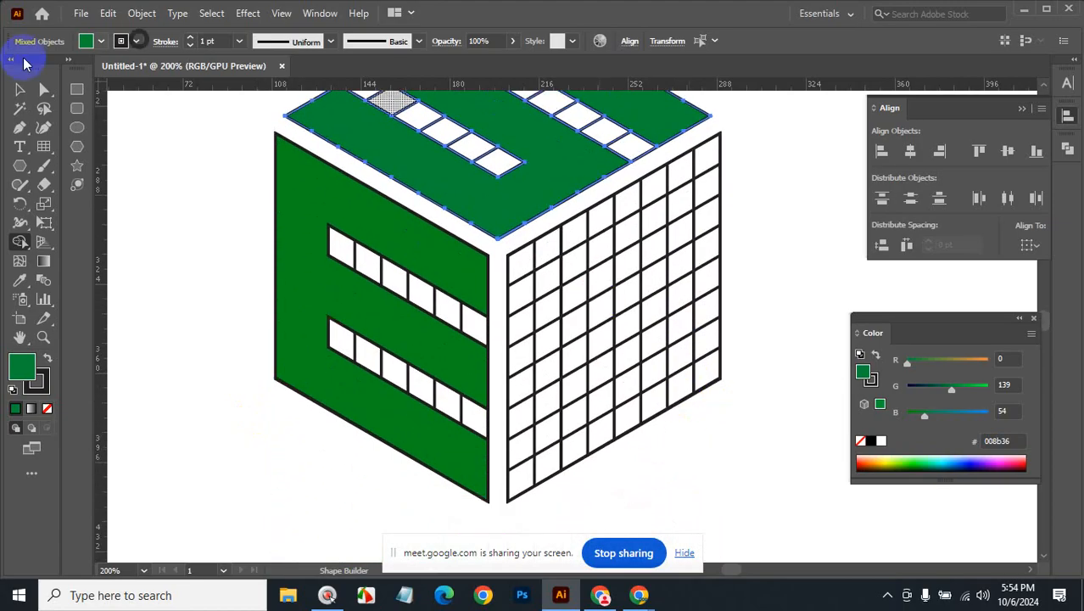
pyautogui.click(19, 89)
pyautogui.click(653, 349)
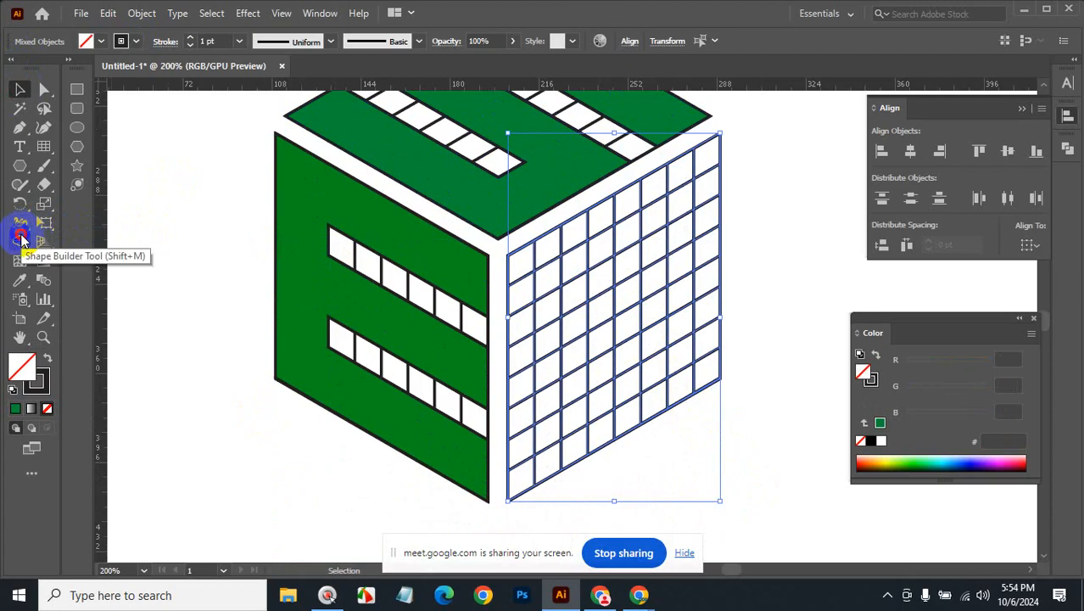
pyautogui.click(20, 239)
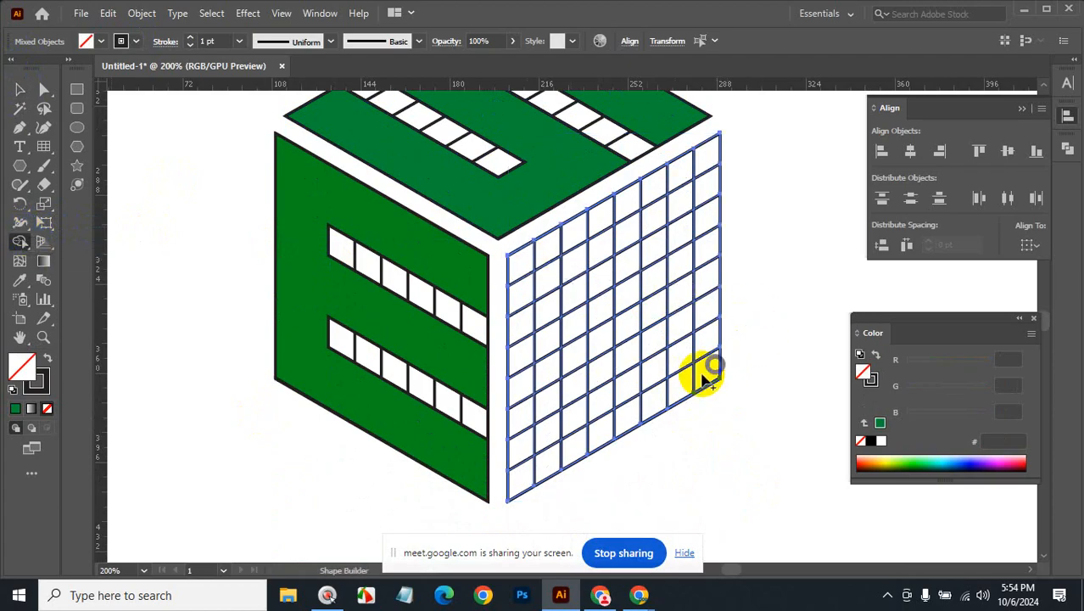
pyautogui.moveTo(682, 387)
pyautogui.mouseDown()
pyautogui.moveTo(709, 334)
pyautogui.moveTo(709, 165)
pyautogui.moveTo(533, 256)
pyautogui.moveTo(519, 301)
pyautogui.moveTo(520, 450)
pyautogui.moveTo(548, 457)
pyautogui.moveTo(556, 433)
pyautogui.moveTo(555, 270)
pyautogui.moveTo(585, 253)
pyautogui.moveTo(599, 264)
pyautogui.moveTo(596, 406)
pyautogui.moveTo(607, 424)
pyautogui.moveTo(626, 409)
pyautogui.moveTo(632, 235)
pyautogui.moveTo(651, 214)
pyautogui.moveTo(680, 227)
pyautogui.moveTo(689, 389)
pyautogui.mouseUp()
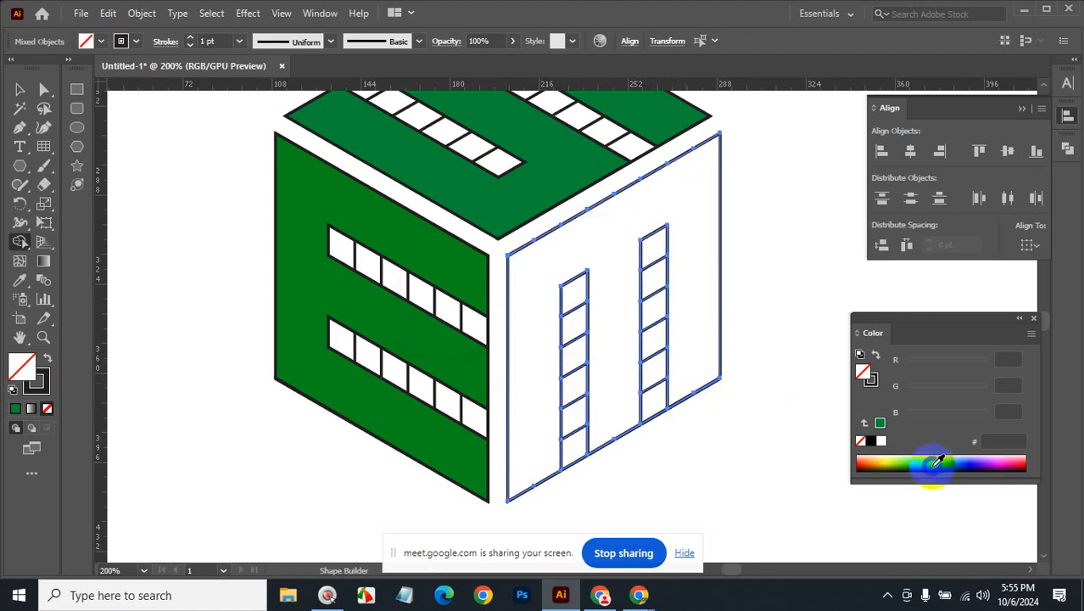
# - Fill the M shape on the right face with teal 00a276 and deselect it
pyautogui.click(932, 463)
pyautogui.click(697, 306)
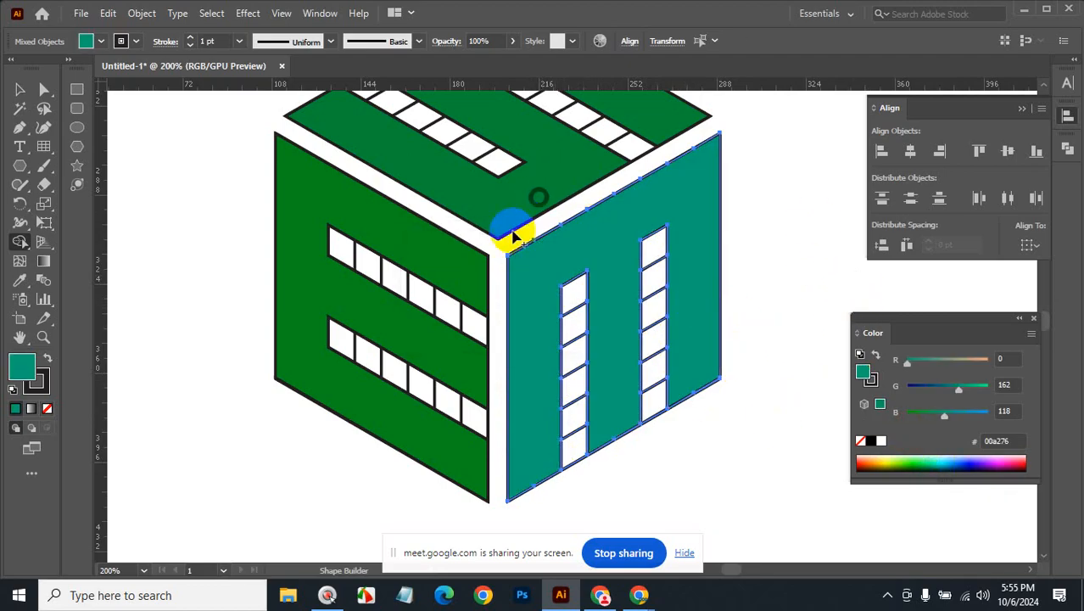
pyautogui.click(20, 89)
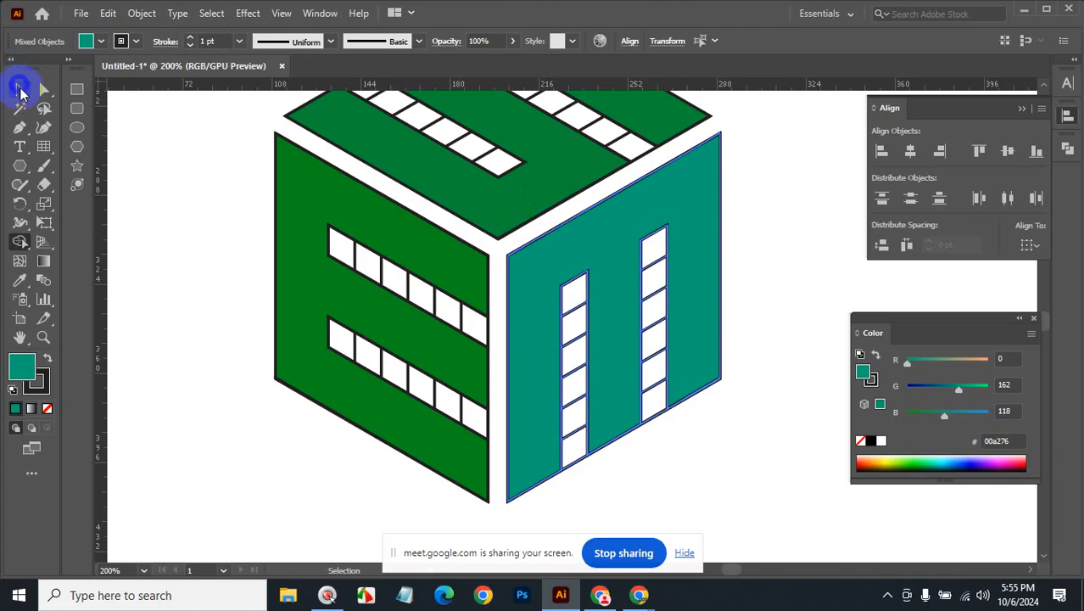
pyautogui.click(773, 458)
# - Ungroup the cube's three lettered faces, undoing a trial copy placed off the artboard
pyautogui.press('ctrl')
pyautogui.keyDown('ctrl'); pyautogui.keyDown('alt'); pyautogui.click(518, 337); pyautogui.keyUp('alt'); pyautogui.keyUp('ctrl')
pyautogui.keyDown('ctrl'); pyautogui.keyDown('alt'); pyautogui.click(530, 318); pyautogui.keyUp('alt'); pyautogui.keyUp('ctrl')
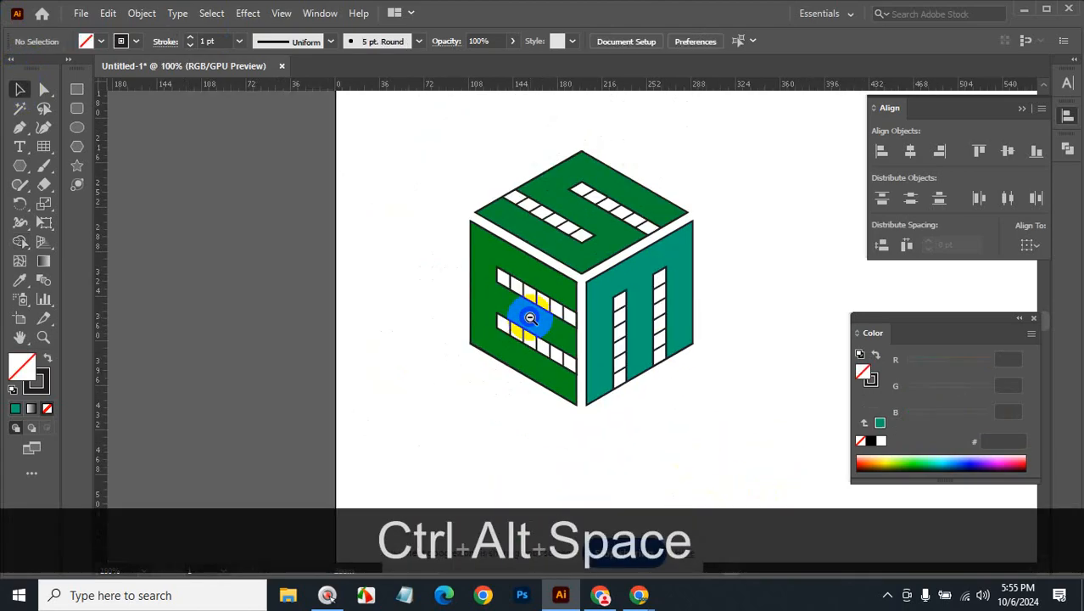
pyautogui.keyDown('ctrl'); pyautogui.keyDown('alt'); pyautogui.click(530, 318); pyautogui.keyUp('alt'); pyautogui.keyUp('ctrl')
pyautogui.click(623, 269)
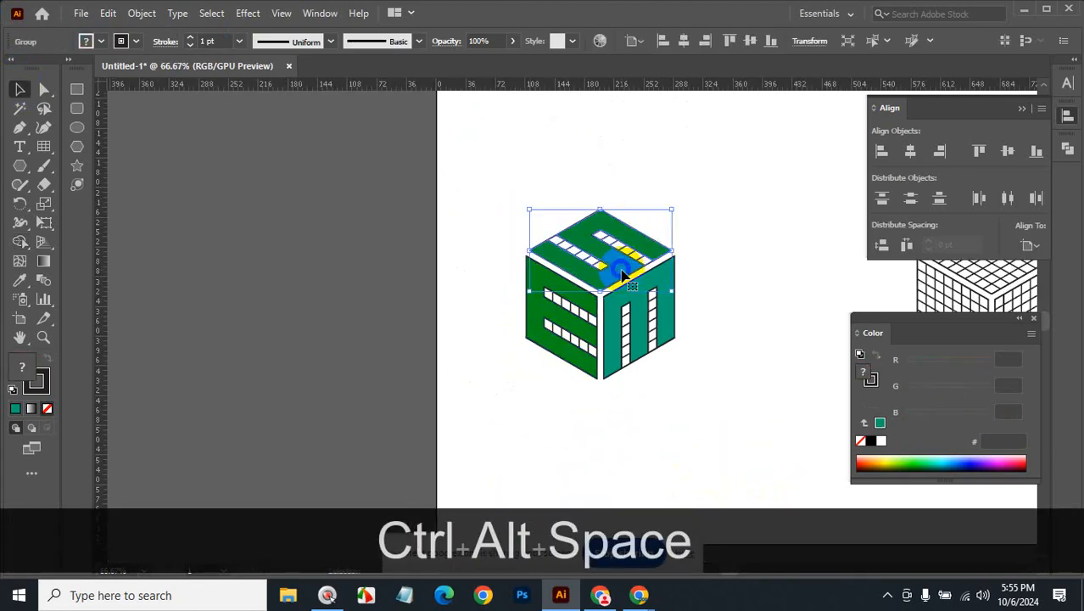
pyautogui.keyDown('shift'); pyautogui.click(545, 319); pyautogui.keyUp('shift')
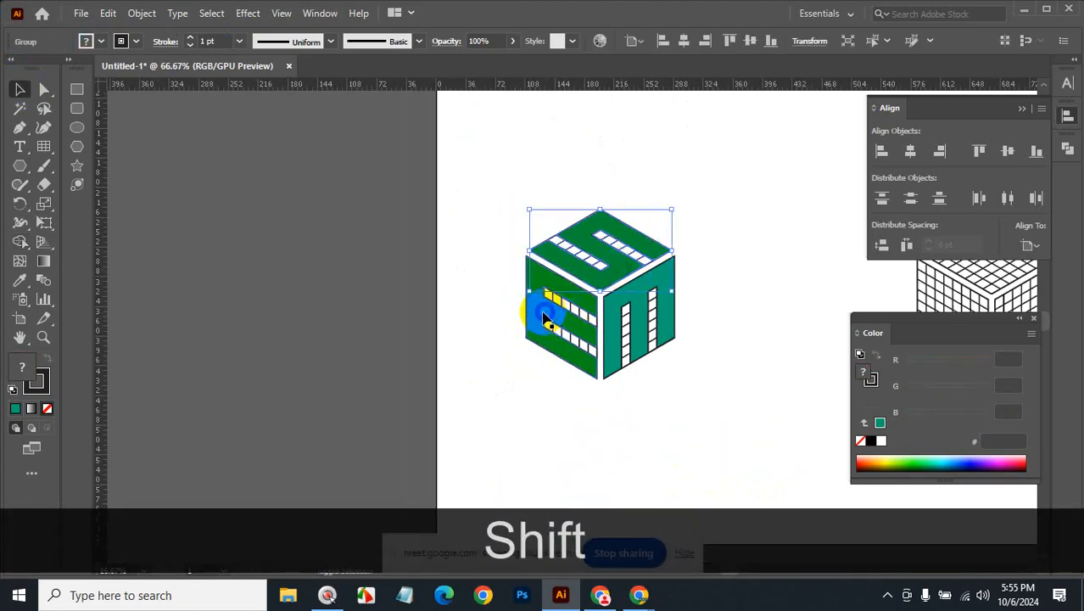
pyautogui.keyDown('shift'); pyautogui.click(619, 307); pyautogui.keyUp('shift')
pyautogui.moveTo(619, 308); pyautogui.dragTo(307, 295)
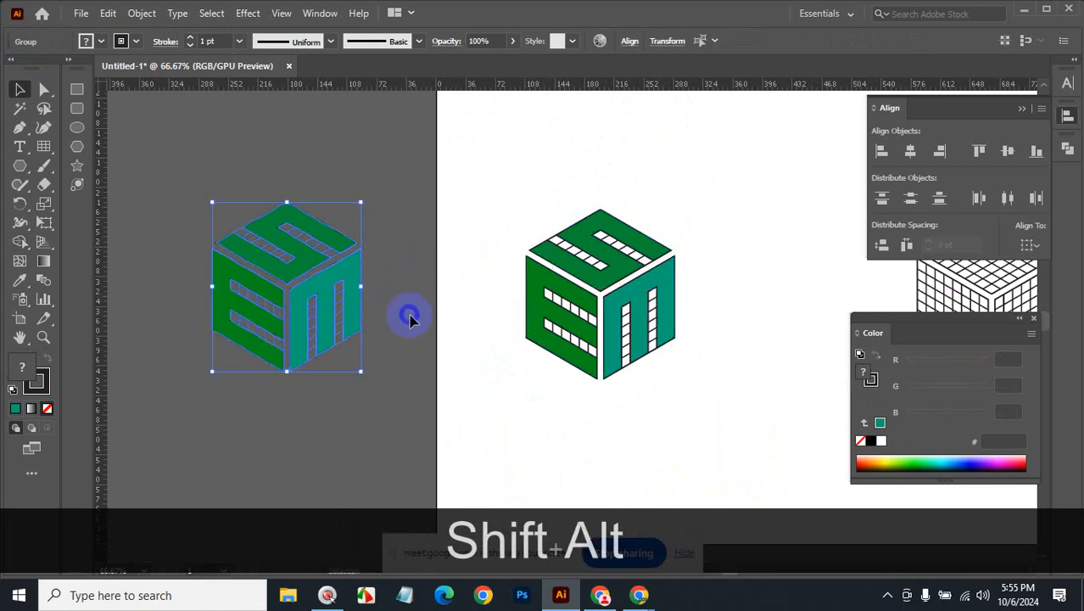
pyautogui.hotkey('ctrl', 'z')
pyautogui.click(611, 314)
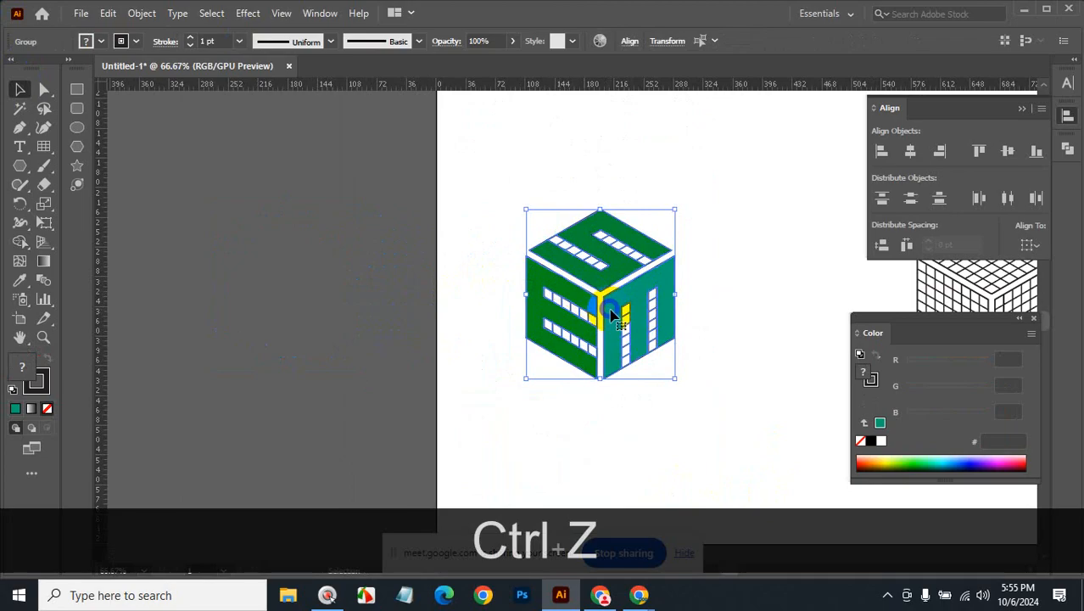
pyautogui.rightClick(611, 314)
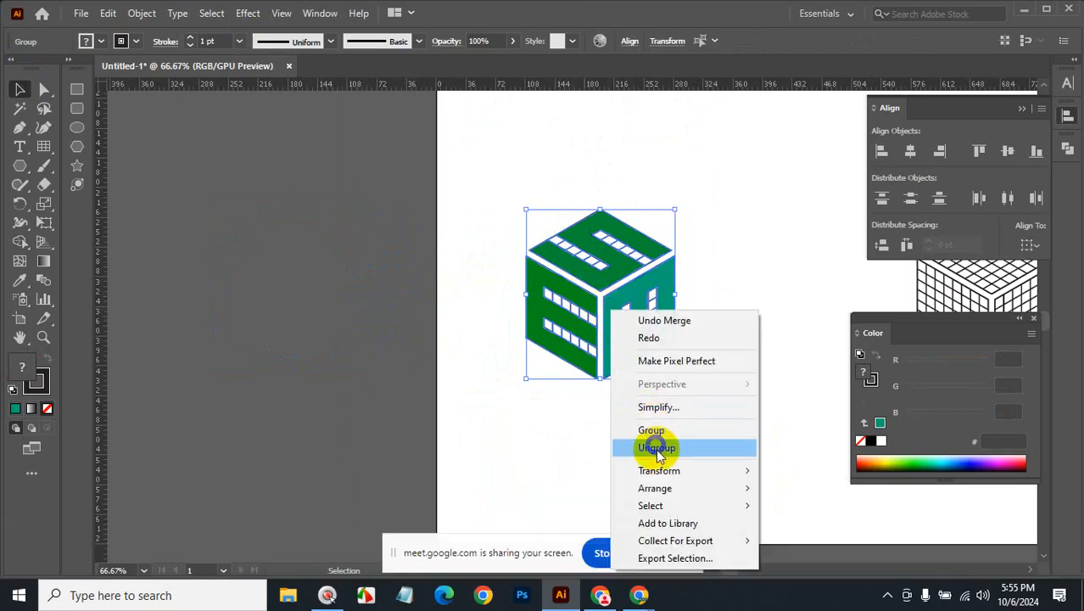
pyautogui.click(655, 446)
pyautogui.click(731, 403)
# - Move the M, E and S shapes together off the artboard, away from the leftover grid strips
pyautogui.click(625, 303)
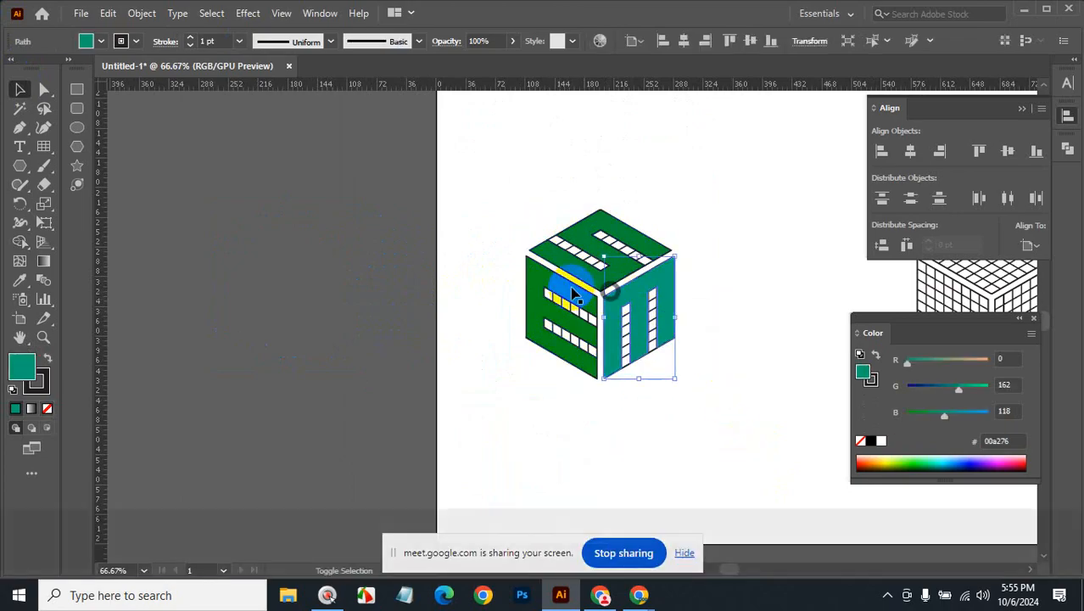
pyautogui.keyDown('shift'); pyautogui.click(548, 290); pyautogui.keyUp('shift')
pyautogui.keyDown('shift'); pyautogui.click(598, 230); pyautogui.keyUp('shift')
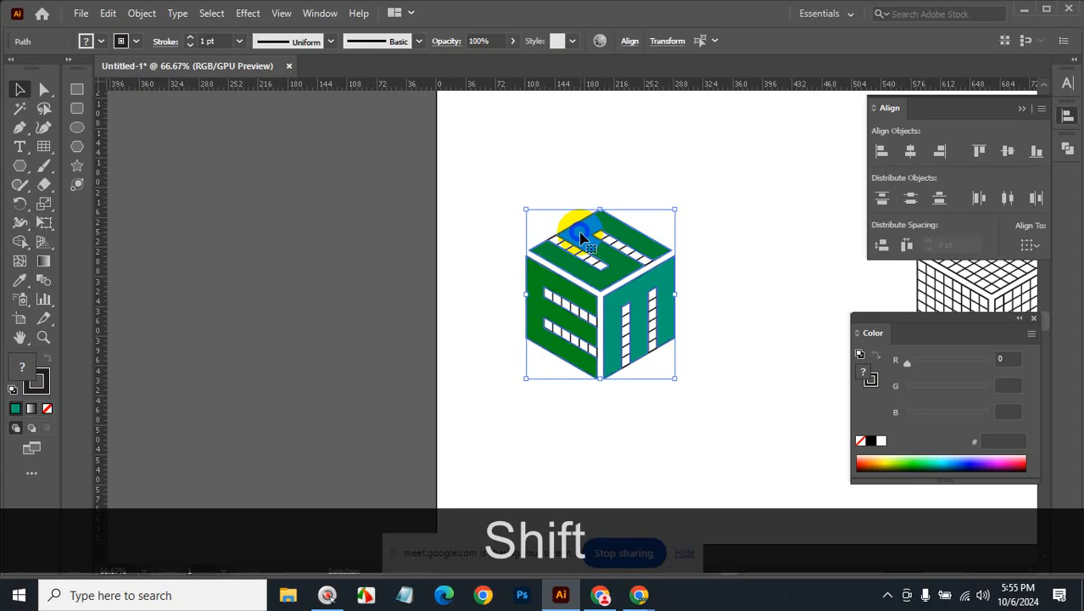
pyautogui.moveTo(598, 231); pyautogui.dragTo(279, 247)
pyautogui.click(387, 438)
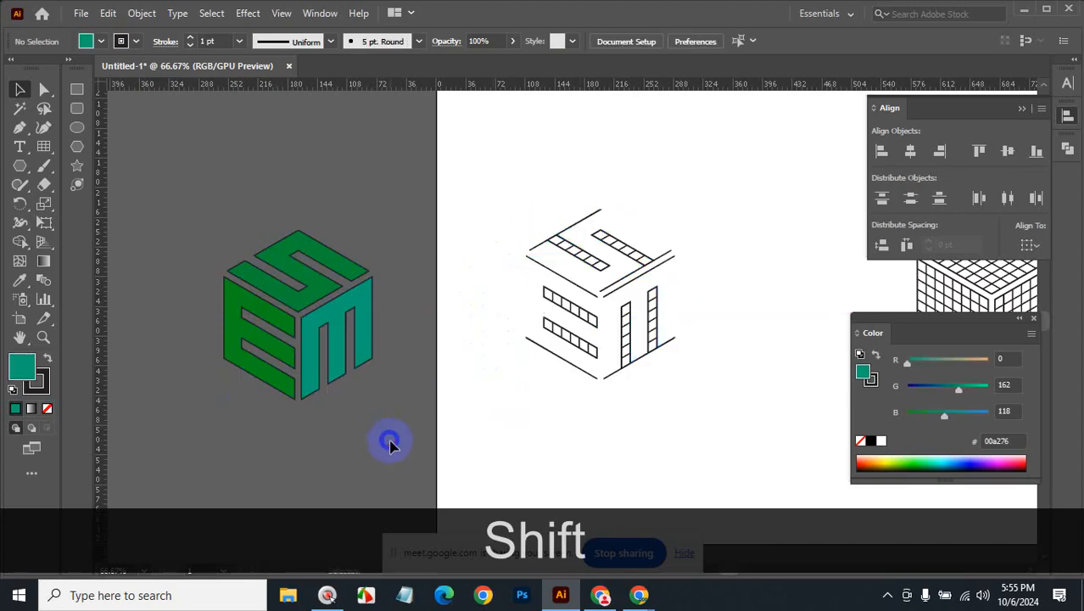
# - Remove the stroke from the three moved letter shapes and hide the S shape
pyautogui.moveTo(207, 210); pyautogui.dragTo(375, 465)
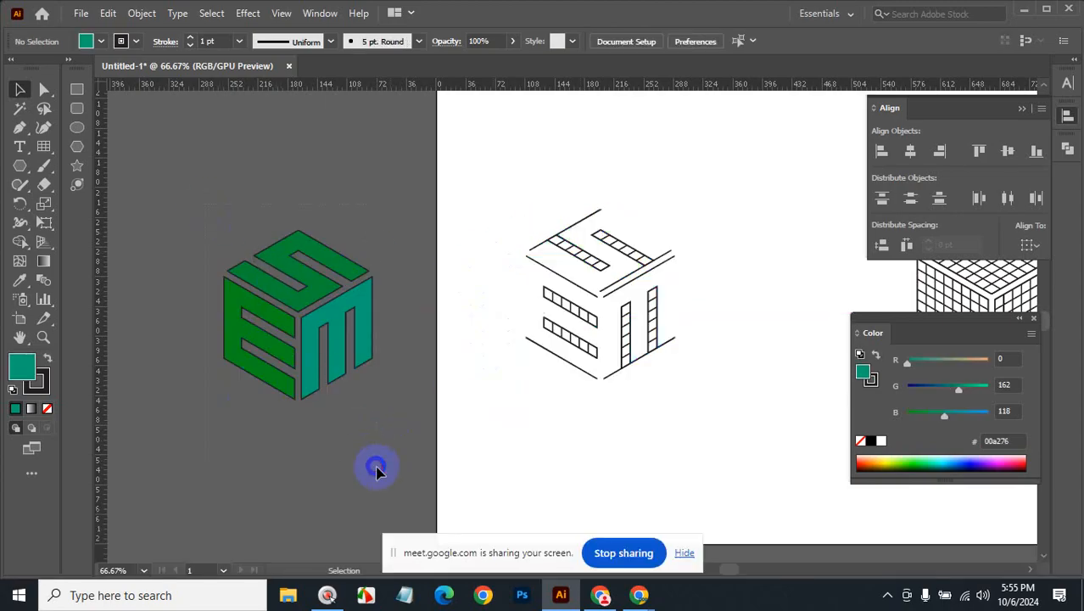
pyautogui.click(44, 395)
pyautogui.click(46, 408)
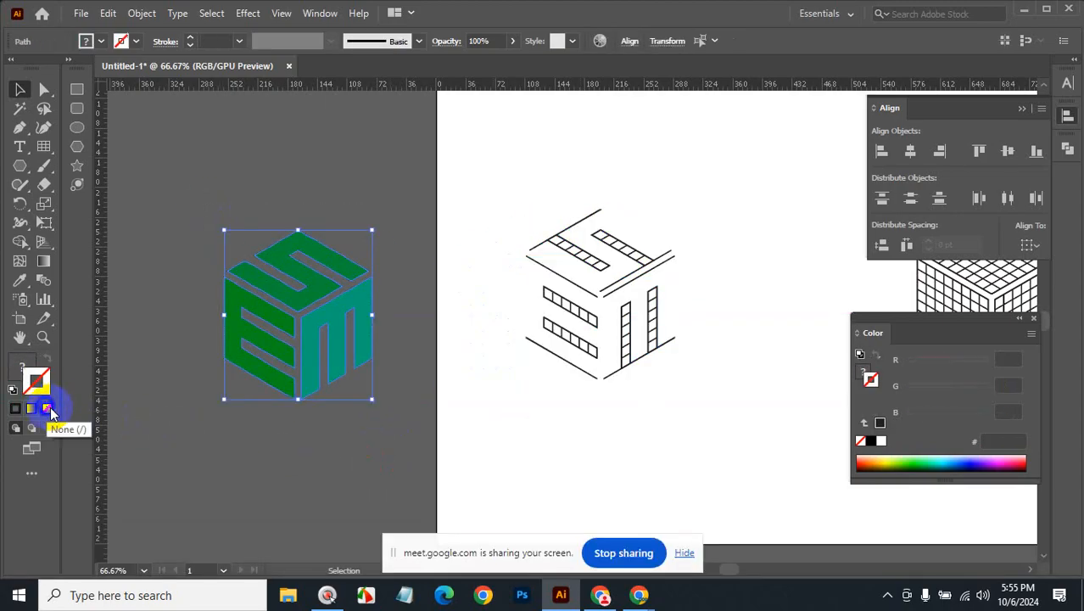
pyautogui.click(328, 483)
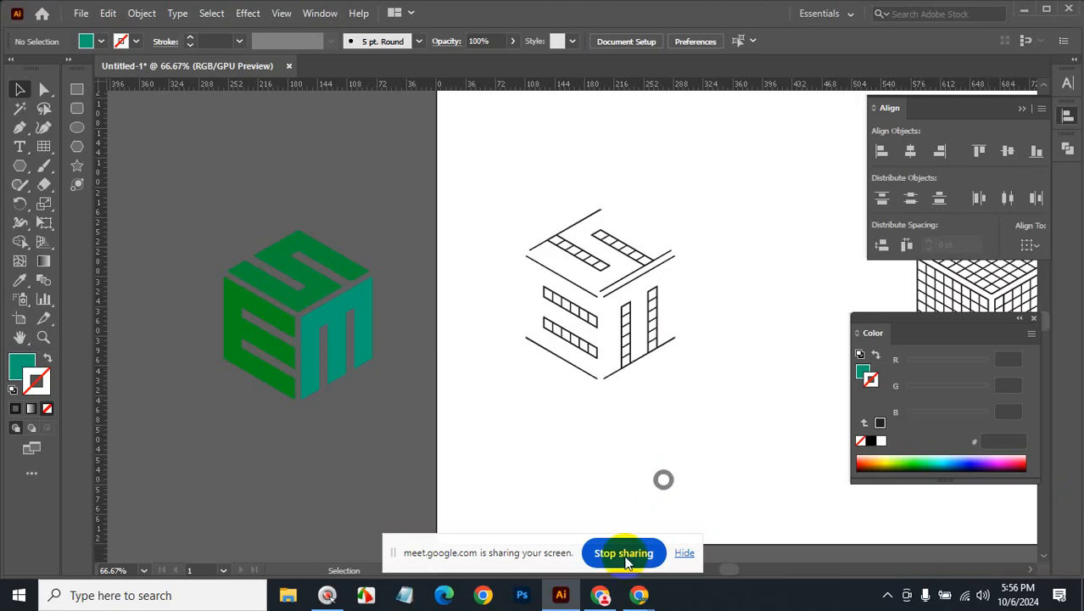
pyautogui.click(310, 282)
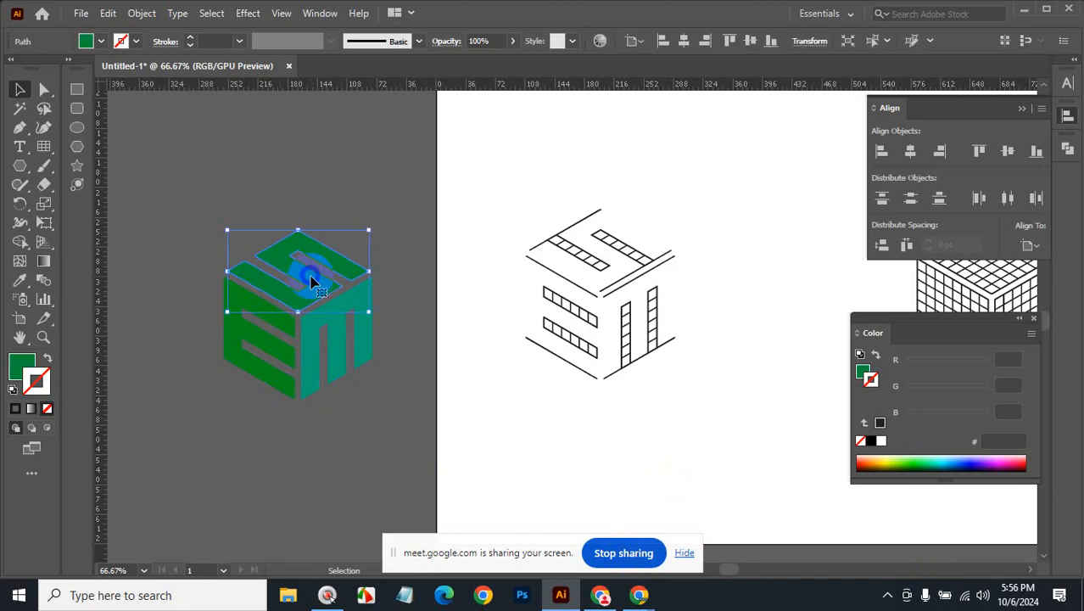
pyautogui.hotkey('ctrl', '3')
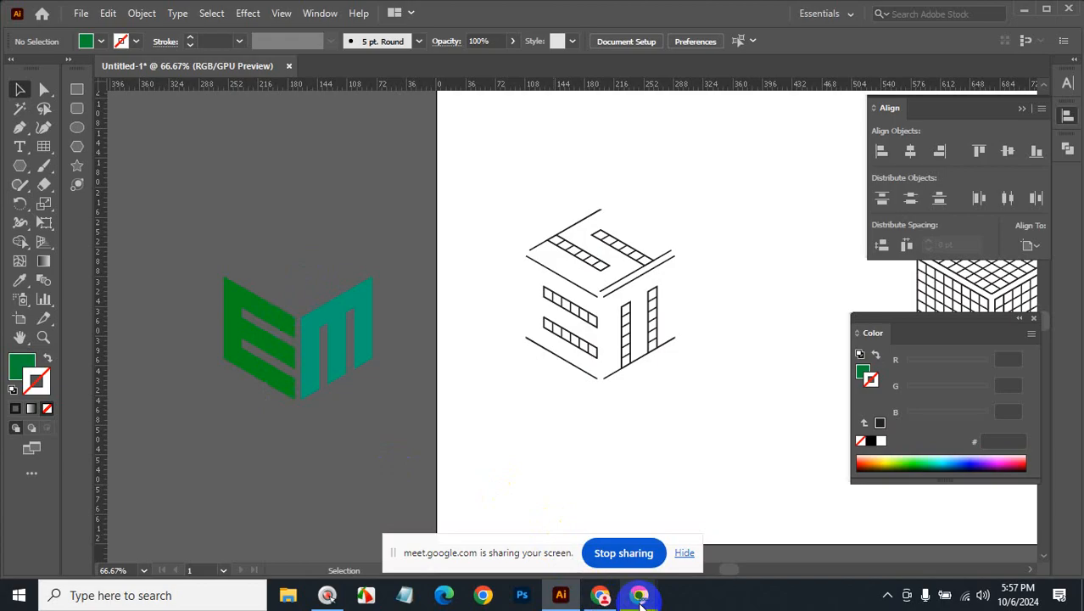
# - Switch to Chrome and search Google for "hexagon logo" in a new tab
pyautogui.click(597, 593)
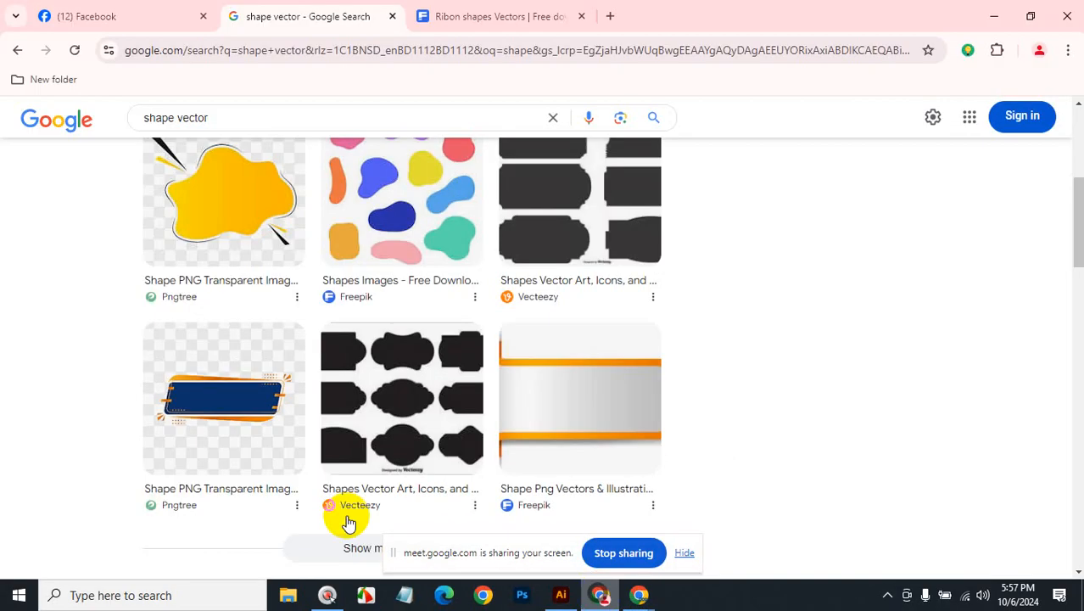
pyautogui.click(612, 17)
pyautogui.click(490, 48)
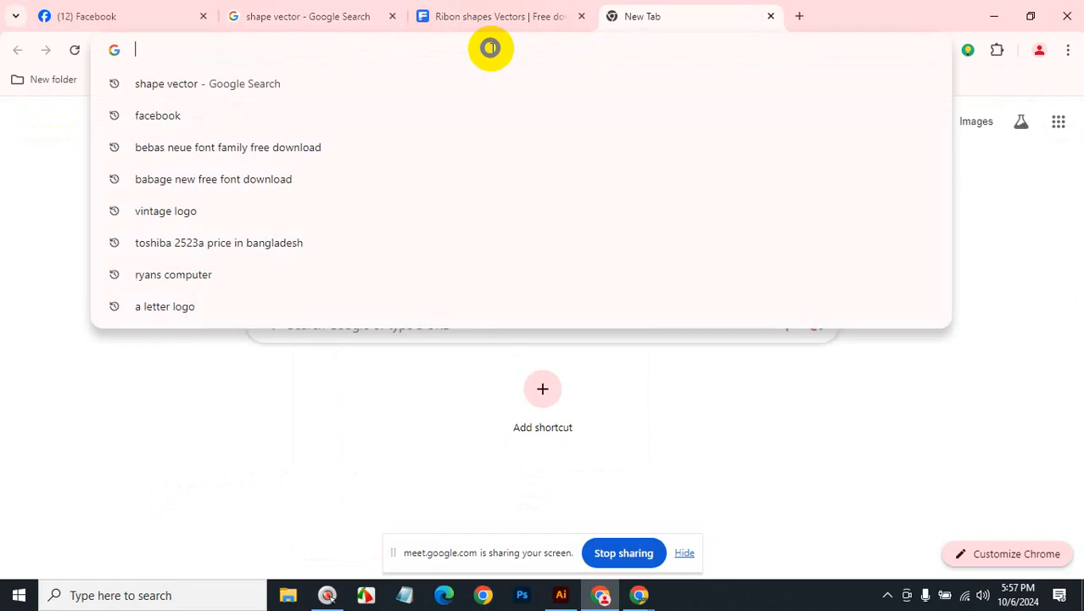
pyautogui.write('hex')
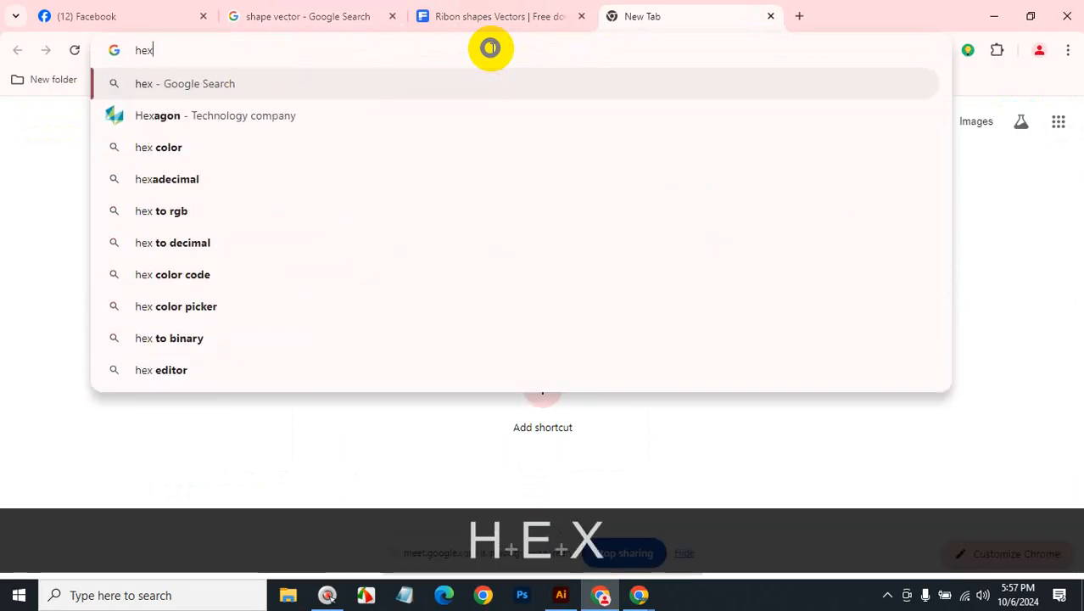
pyautogui.write('a')
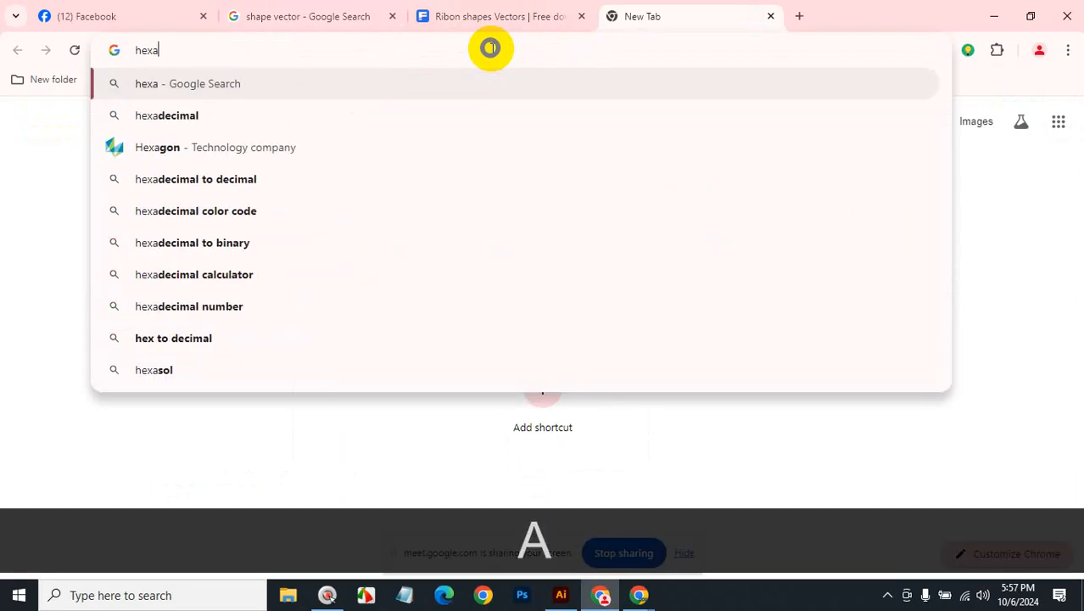
pyautogui.write('gon l')
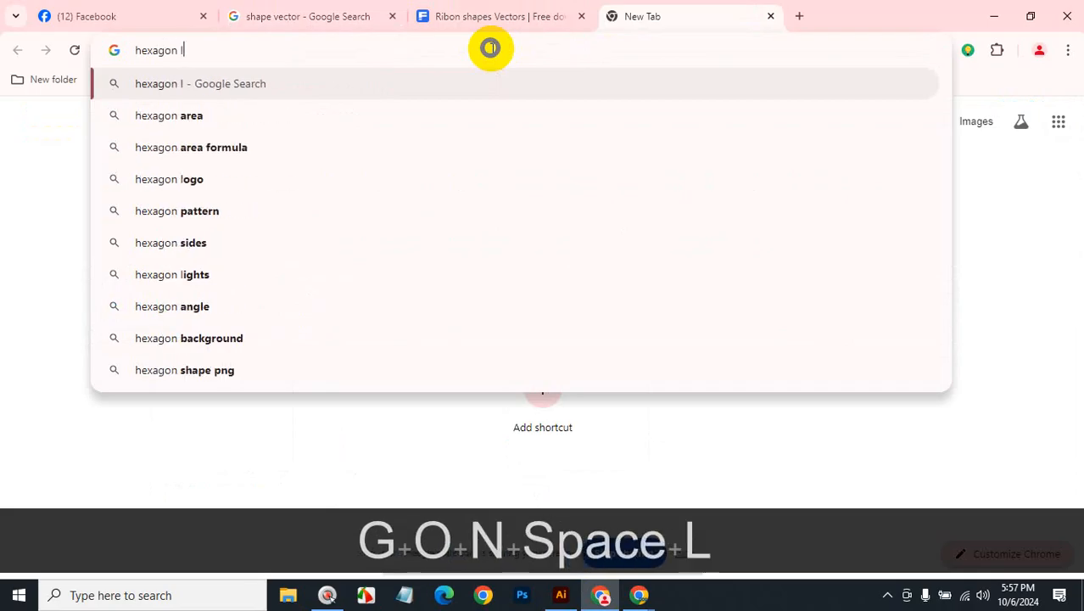
pyautogui.write('ogo')
pyautogui.press('Return')
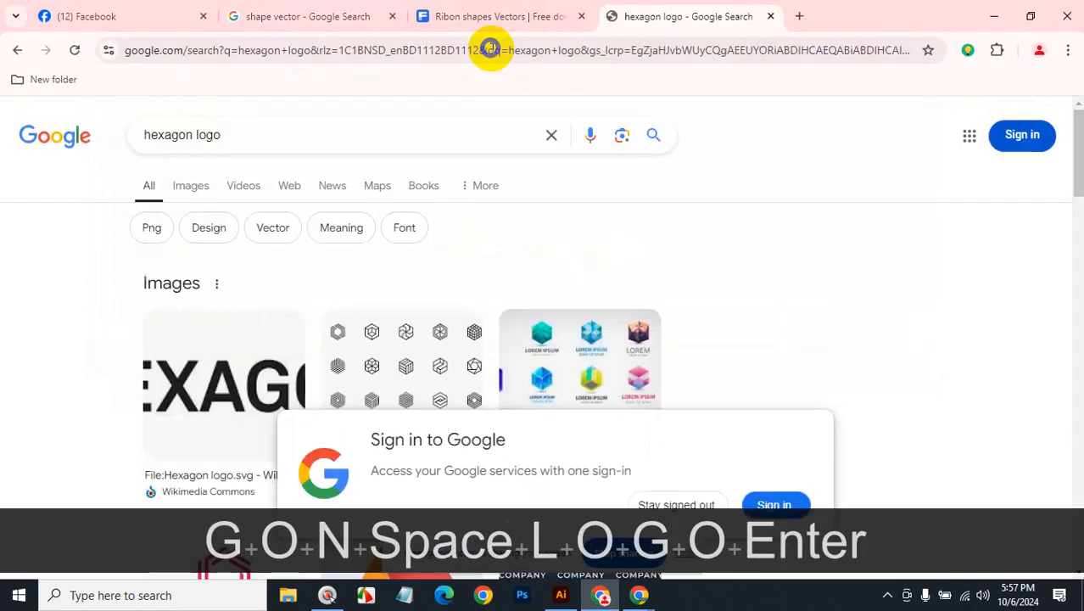
# - Show the image results for the hexagon logo search and browse through the logo examples
pyautogui.click(192, 192)
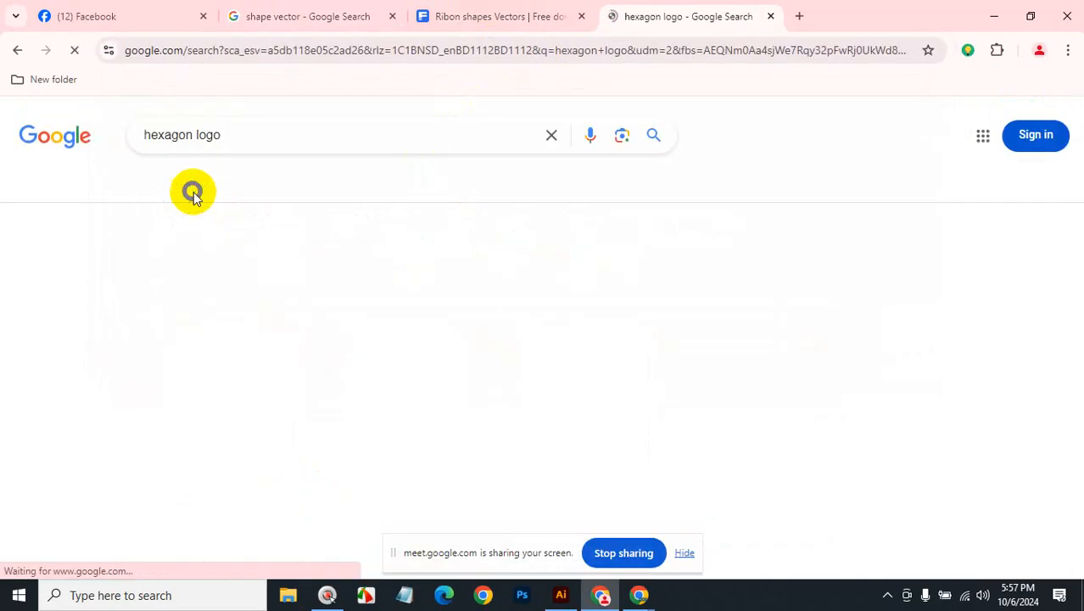
pyautogui.scroll(-4, 191, 192)
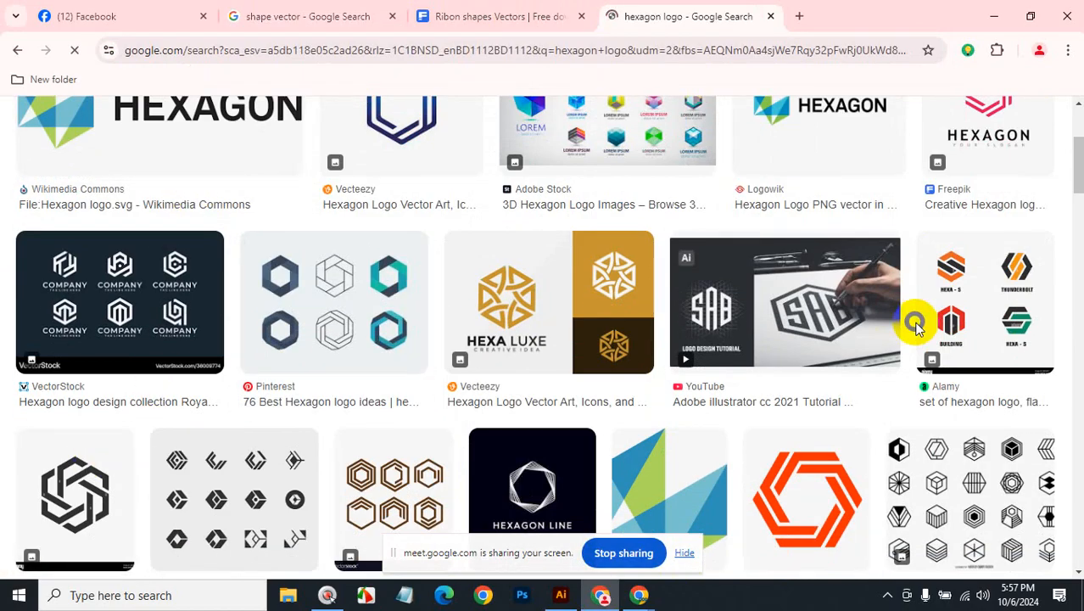
pyautogui.scroll(-4, 915, 323)
pyautogui.scroll(-4, 917, 324)
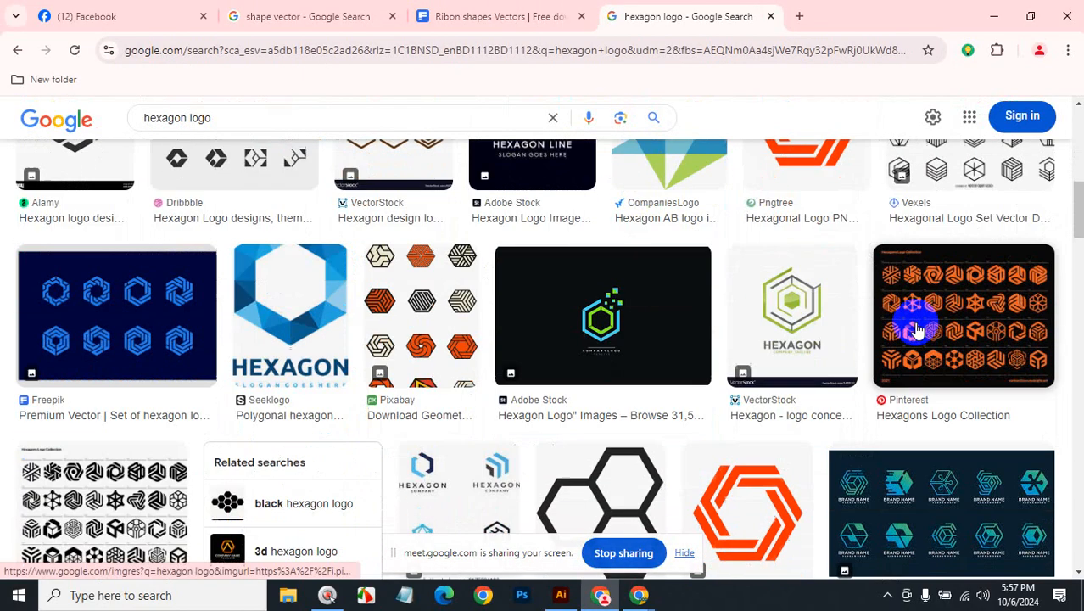
pyautogui.scroll(8, 914, 324)
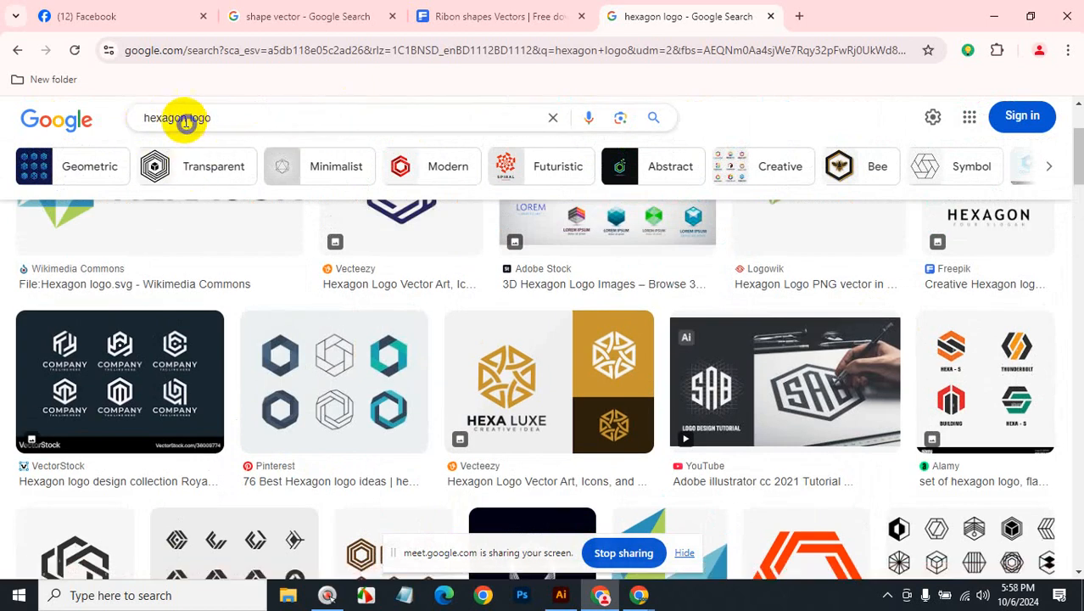
# - Refine the image search to "hexagon letter logo"
pyautogui.click(186, 117)
pyautogui.write('letter')
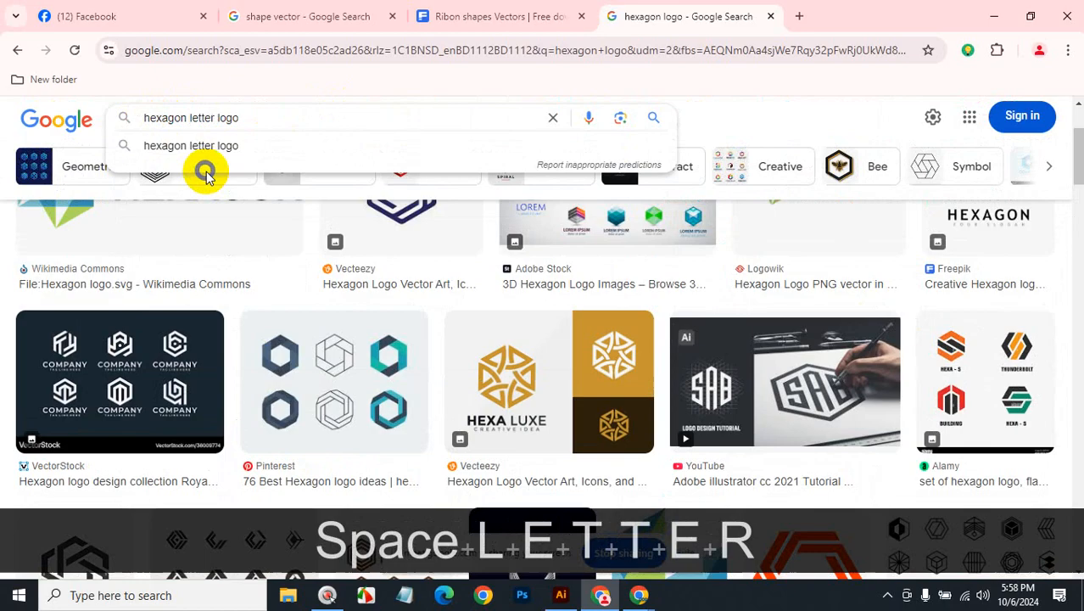
pyautogui.press('Return')
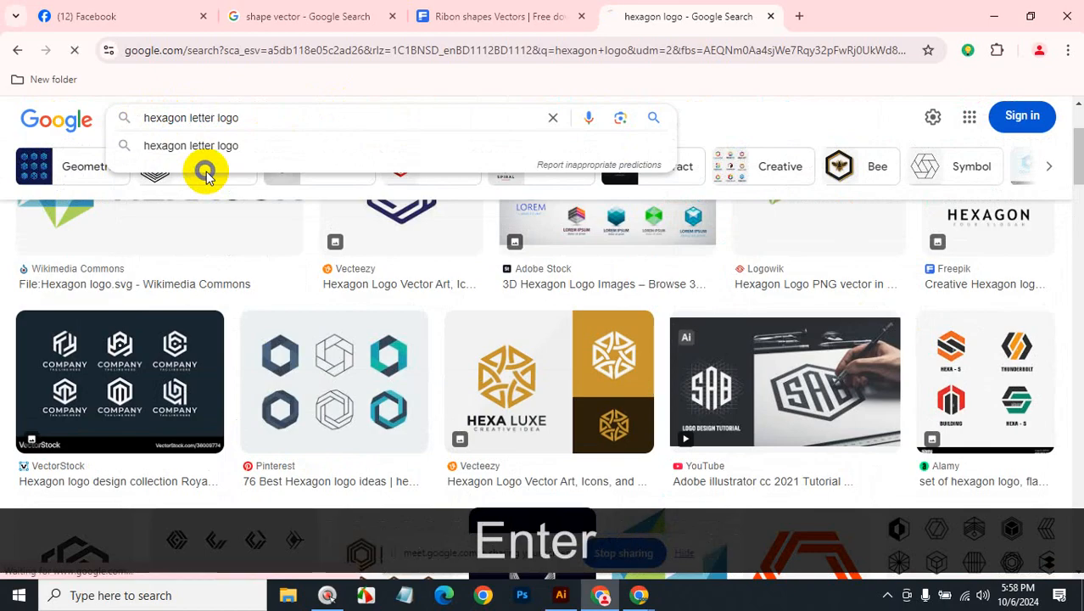
# - Browse the hexagon letter logo results and examine the Shutterstock hexagon G logo page and its initial letter template preview
pyautogui.scroll(-2, 227, 291)
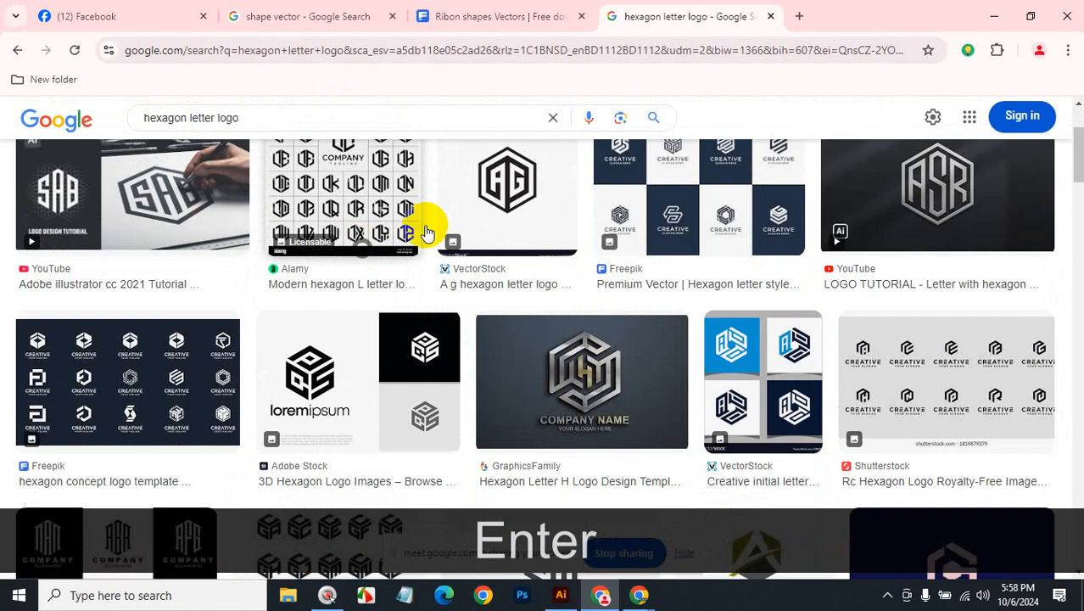
pyautogui.scroll(-2, 487, 194)
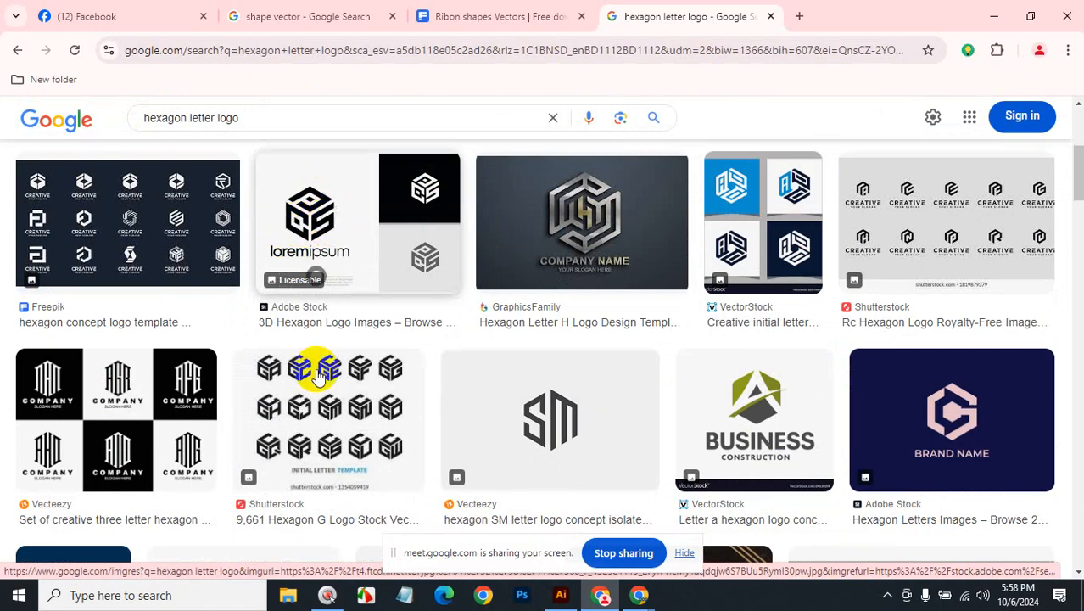
pyautogui.middleClick(276, 509)
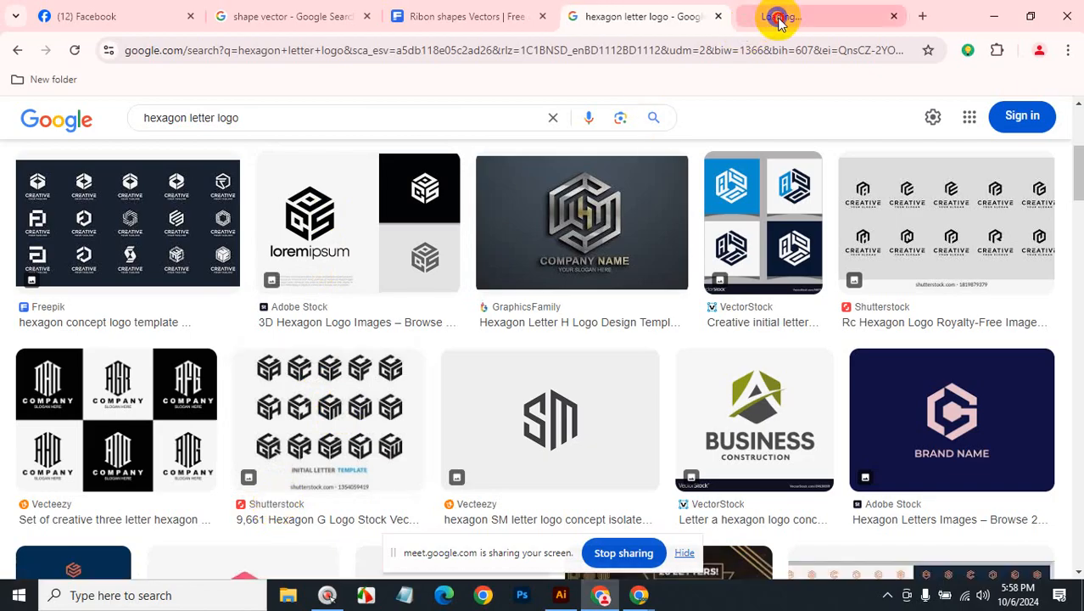
pyautogui.click(774, 17)
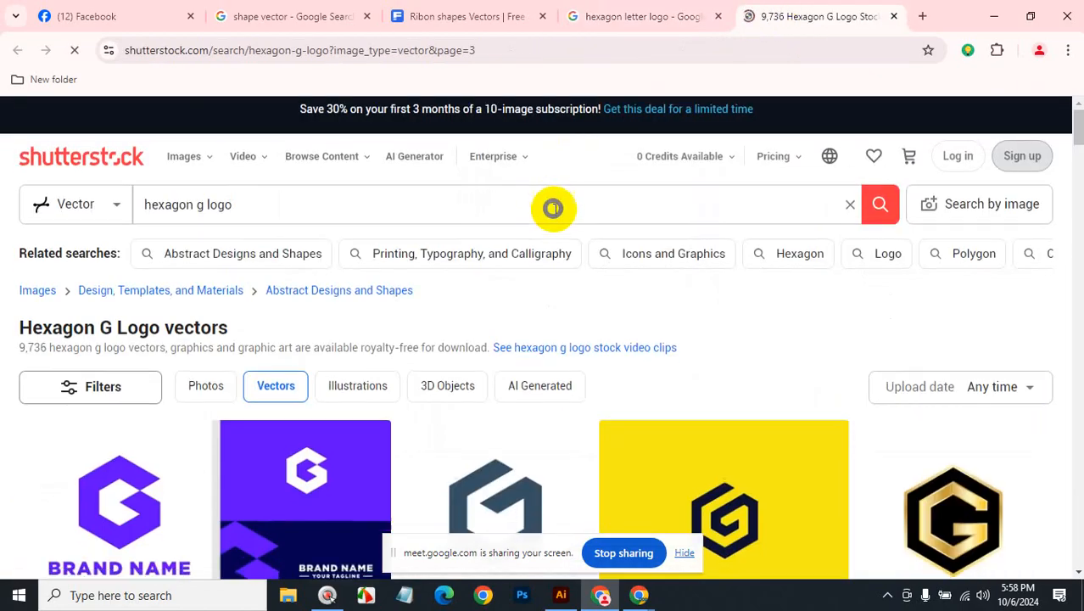
pyautogui.scroll(-2, 543, 212)
pyautogui.scroll(-5, 484, 322)
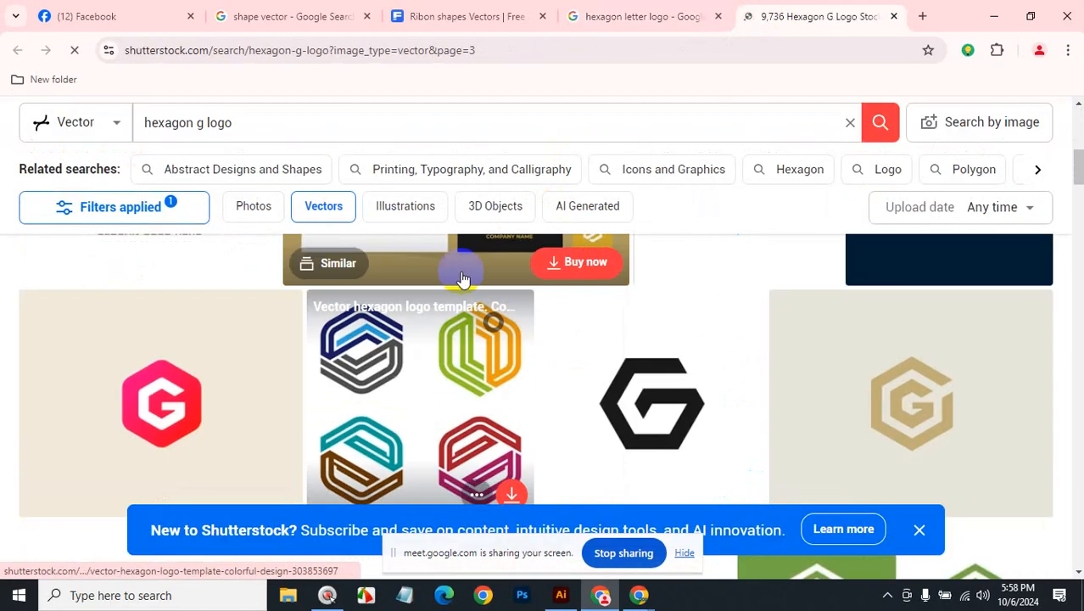
pyautogui.click(628, 17)
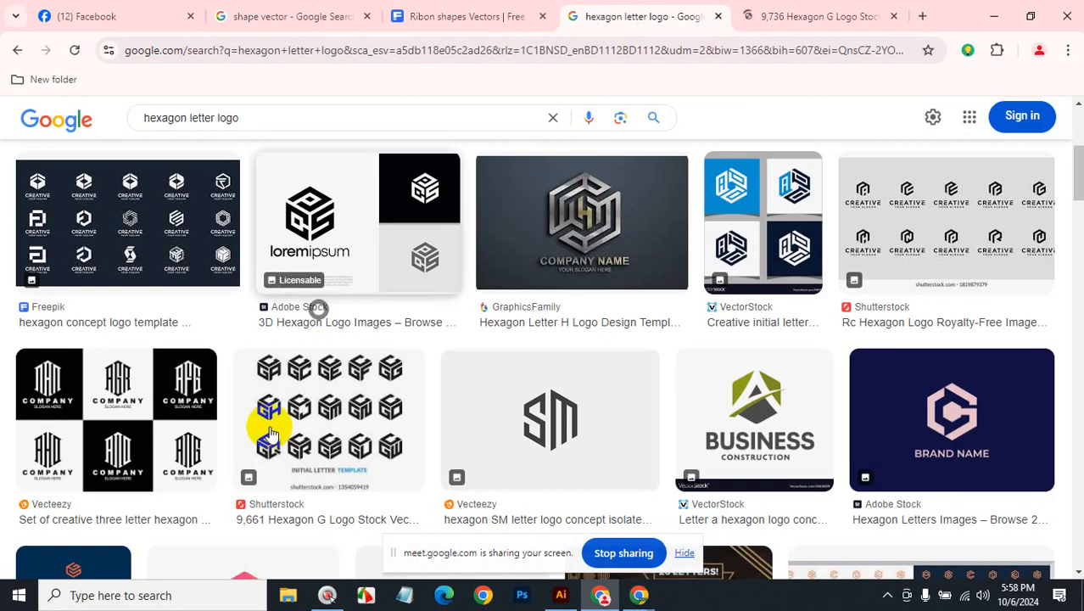
pyautogui.click(331, 412)
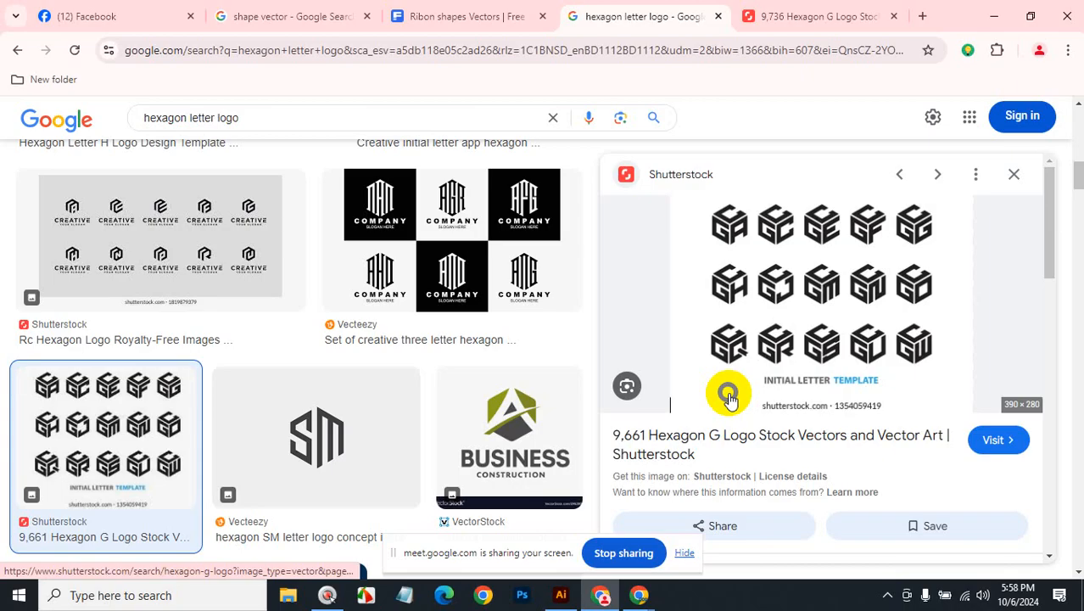
# - Switch back to Illustrator and show all hidden objects, including the S letter shape
pyautogui.click(995, 14)
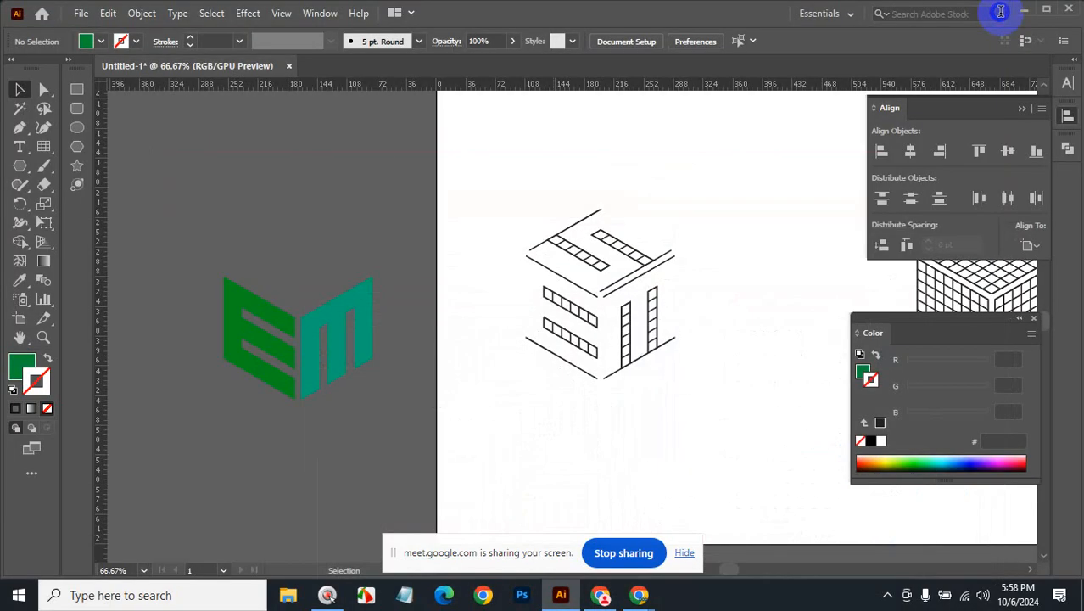
pyautogui.press('ctrl')
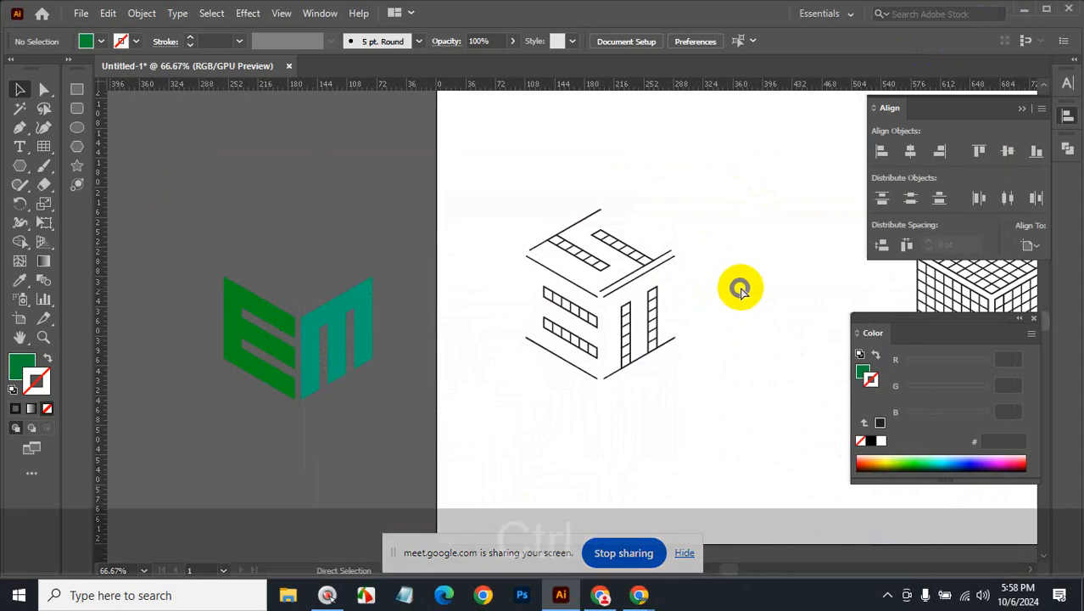
pyautogui.hotkey('ctrl', 'alt', 'space')
pyautogui.keyDown('ctrl'); pyautogui.keyDown('alt'); pyautogui.click(741, 288); pyautogui.keyUp('alt'); pyautogui.keyUp('ctrl')
pyautogui.keyDown('ctrl'); pyautogui.keyDown('alt'); pyautogui.click(746, 285); pyautogui.keyUp('alt'); pyautogui.keyUp('ctrl')
pyautogui.keyDown('ctrl'); pyautogui.click(541, 351); pyautogui.keyUp('ctrl')
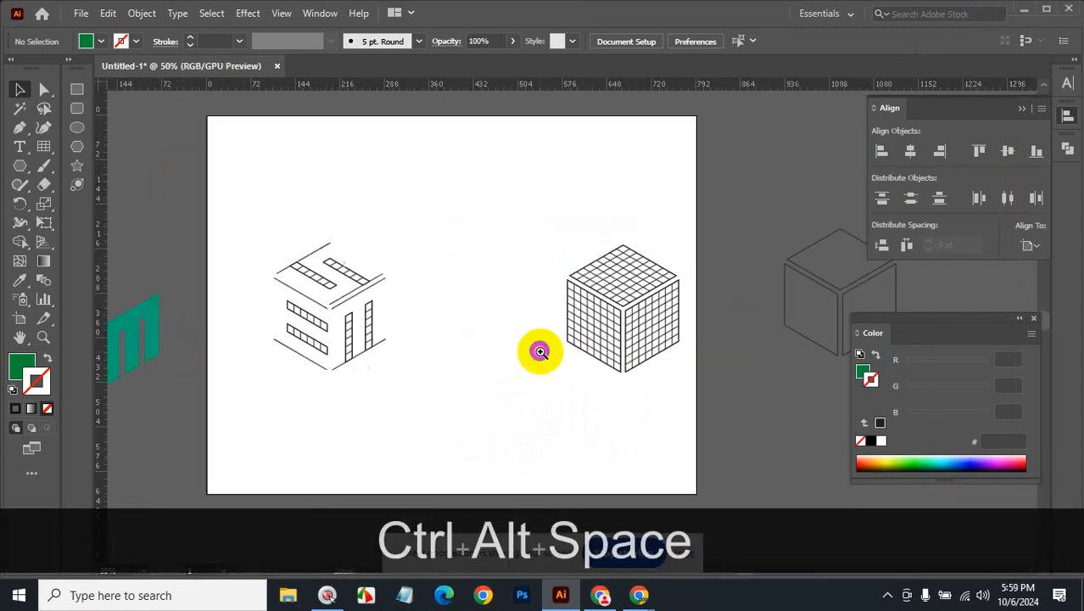
pyautogui.hotkey('ctrl', 'alt', '3')
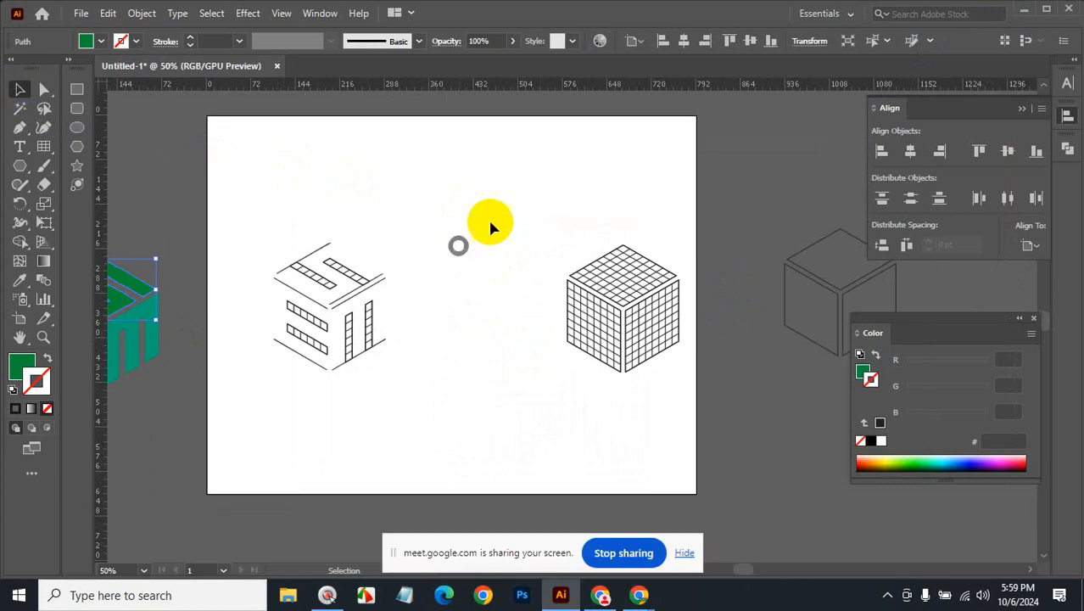
# - Delete the line-drawn cube with striped letter cutouts from the artboard, keeping the fully gridded cube
pyautogui.moveTo(528, 203); pyautogui.dragTo(694, 412)
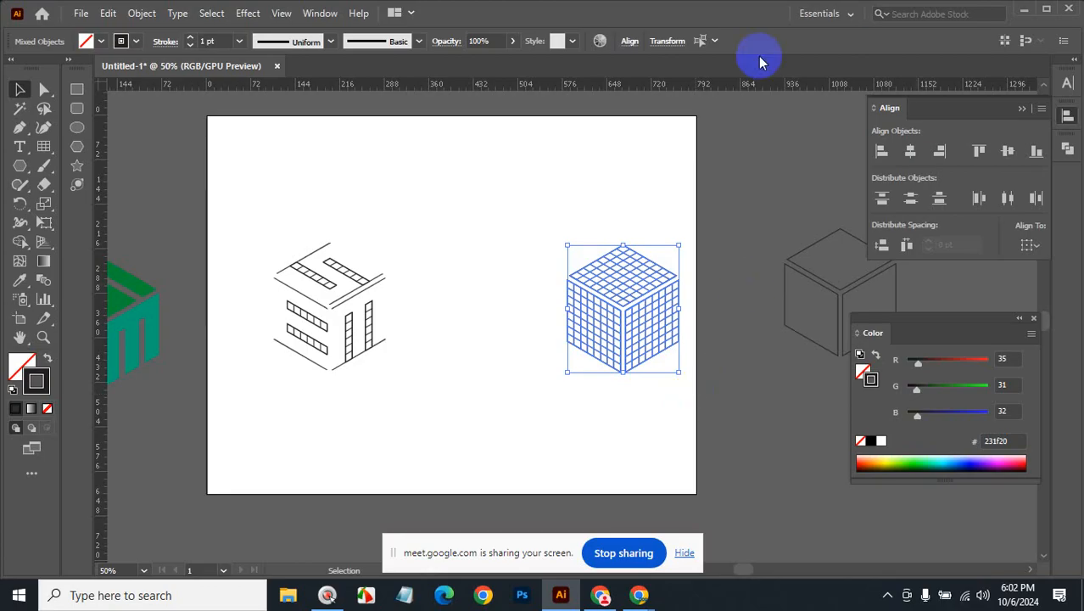
pyautogui.click(332, 291)
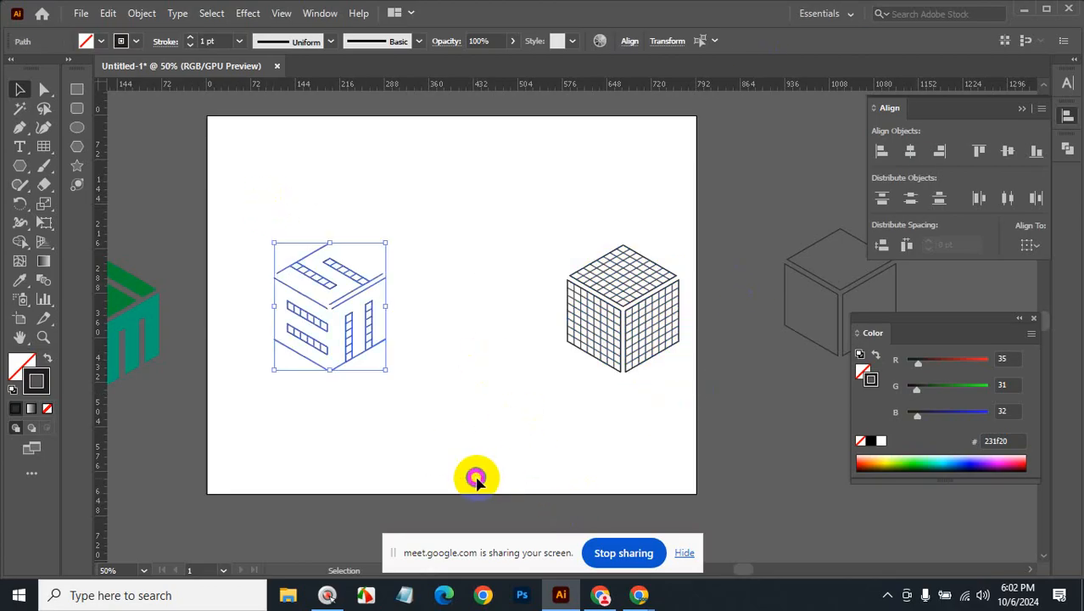
pyautogui.press('BackSpace')
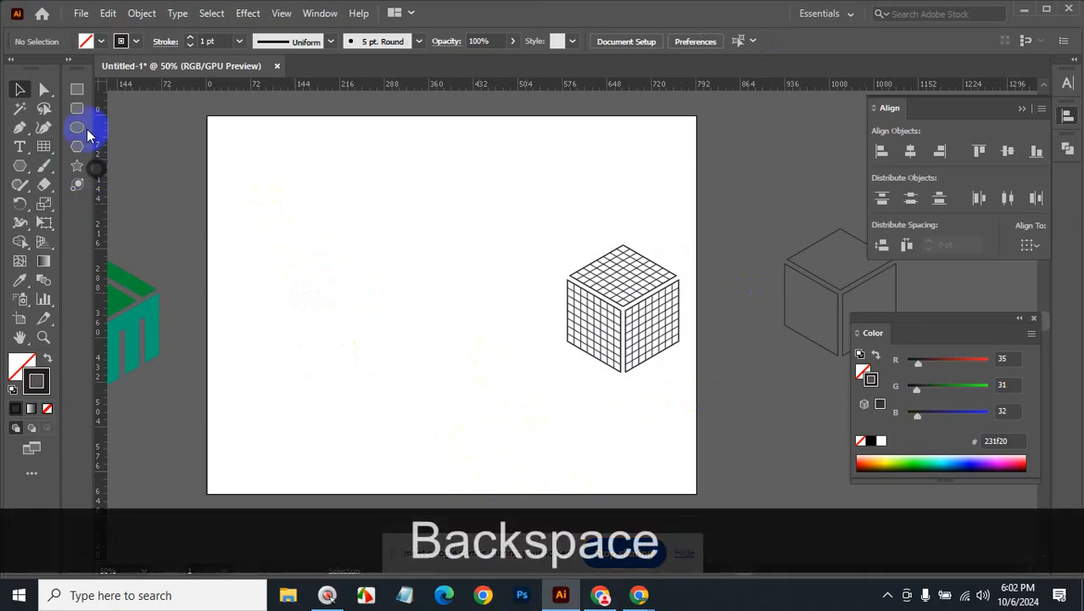
# - Draw an unfilled circle from its centre beside the gridded cube and set its stroke weight to 25 pt
pyautogui.click(77, 127)
pyautogui.moveTo(332, 272)
pyautogui.mouseDown()
pyautogui.moveTo(426, 404)
pyautogui.moveTo(441, 409)
pyautogui.mouseUp()
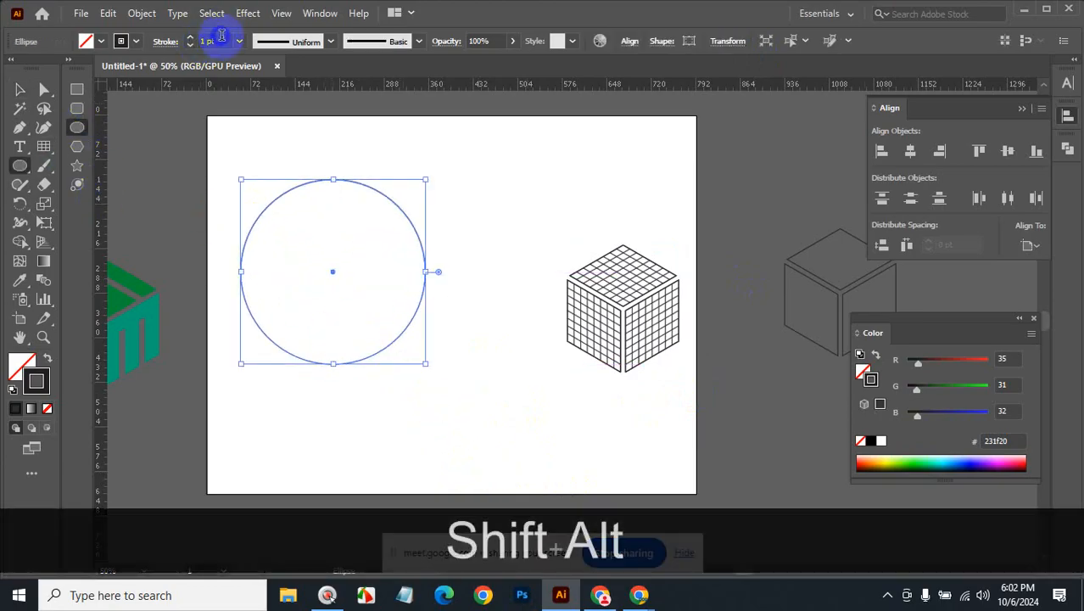
pyautogui.click(220, 39)
pyautogui.scroll(7, 222, 38)
pyautogui.scroll(17, 224, 38)
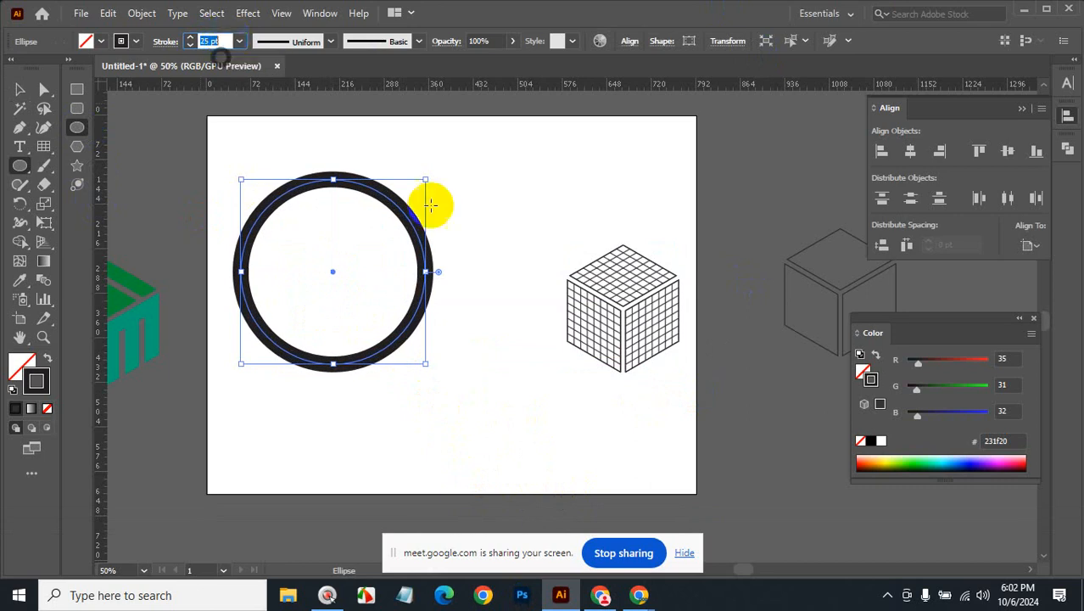
# - Move the circle down toward the middle of the artboard and scale it down slightly about its centre
pyautogui.click(21, 90)
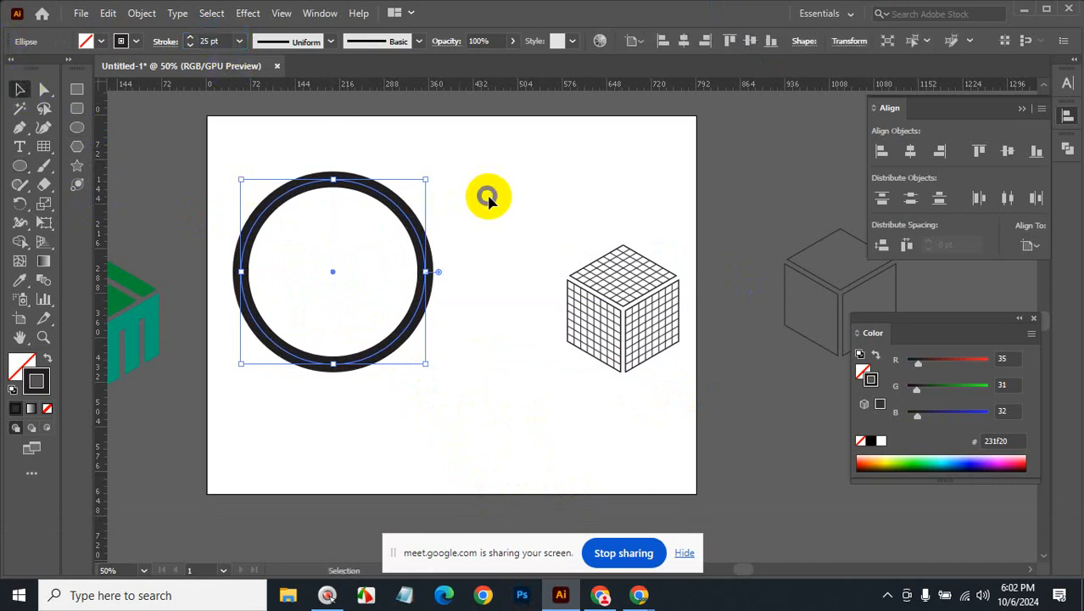
pyautogui.click(422, 249)
pyautogui.moveTo(422, 249); pyautogui.dragTo(515, 318)
pyautogui.moveTo(519, 250); pyautogui.dragTo(510, 258)
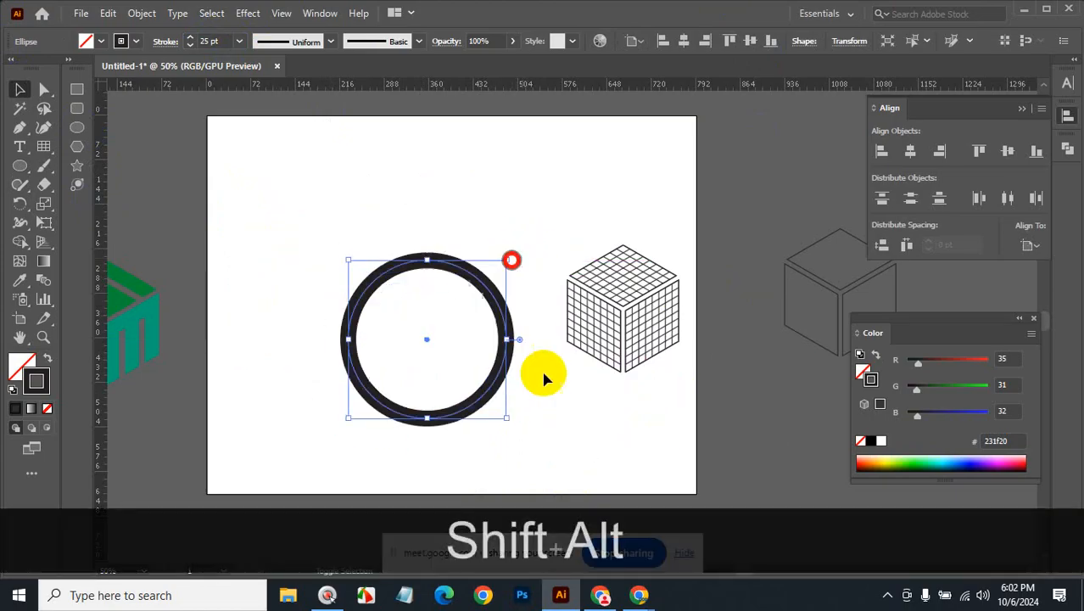
pyautogui.click(572, 417)
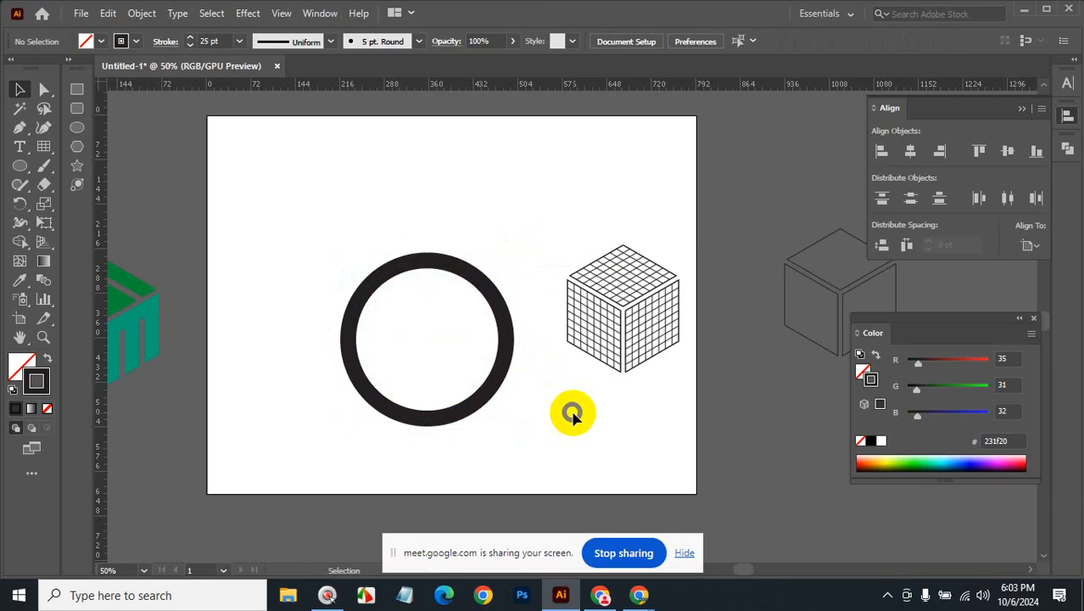
# - Switch to Chrome and search Google for "rfl logo" in a new tab
pyautogui.click(600, 595)
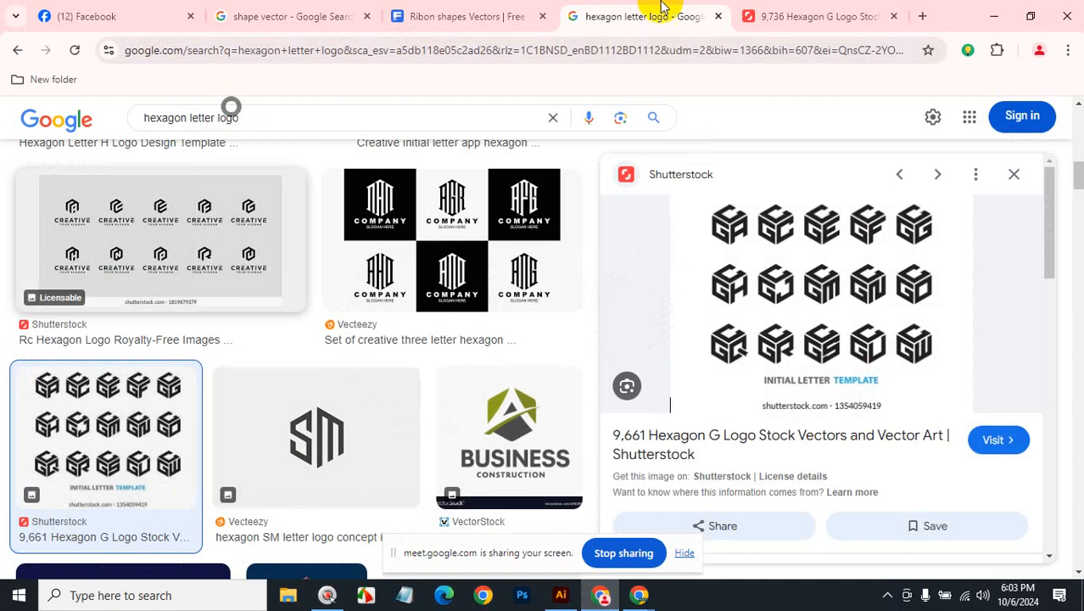
pyautogui.click(923, 15)
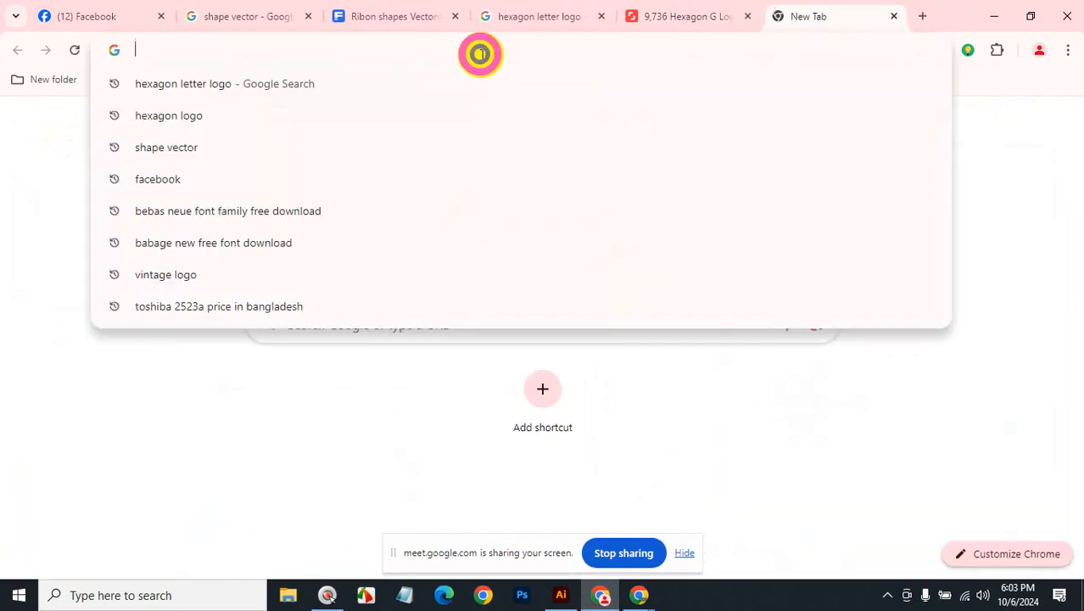
pyautogui.write('ra')
pyautogui.press('BackSpace')
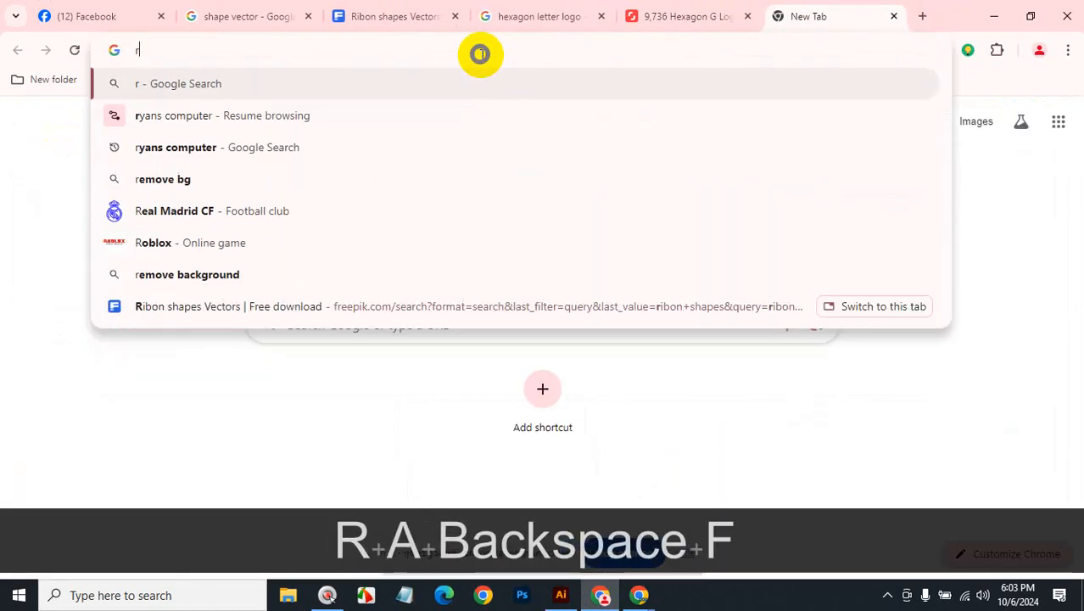
pyautogui.write('fl lo')
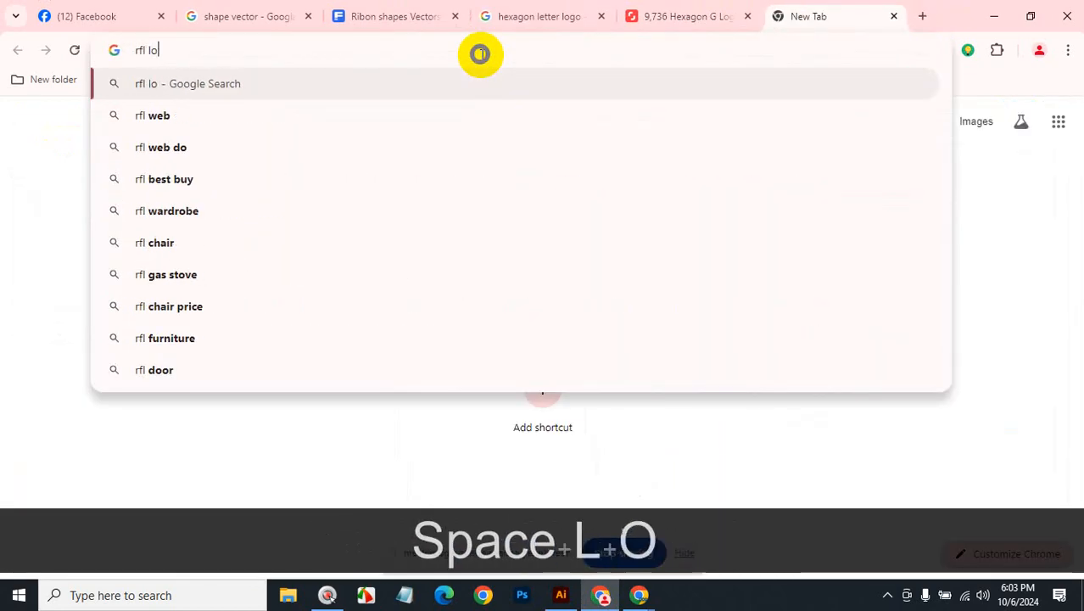
pyautogui.write('go')
pyautogui.press('Return')
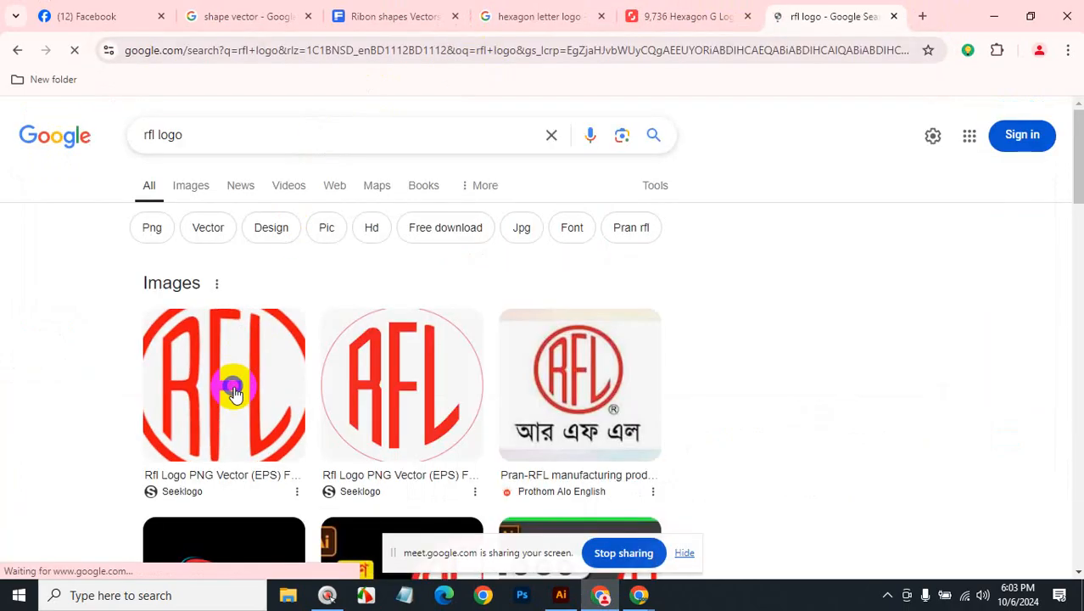
# - Preview the two Seeklogo RFL logo results and show the full image results
pyautogui.click(234, 392)
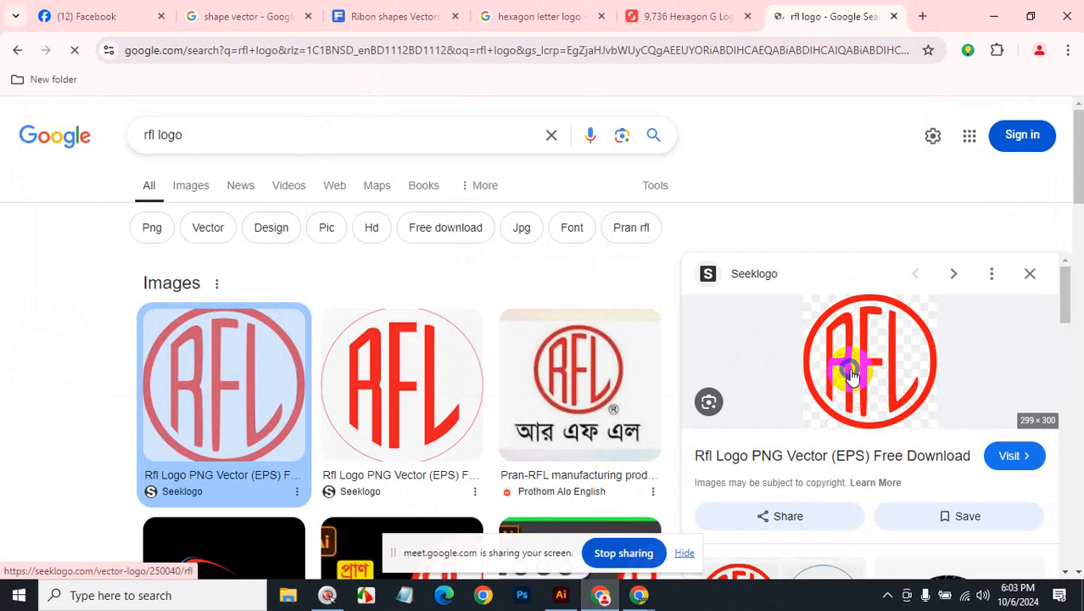
pyautogui.click(428, 422)
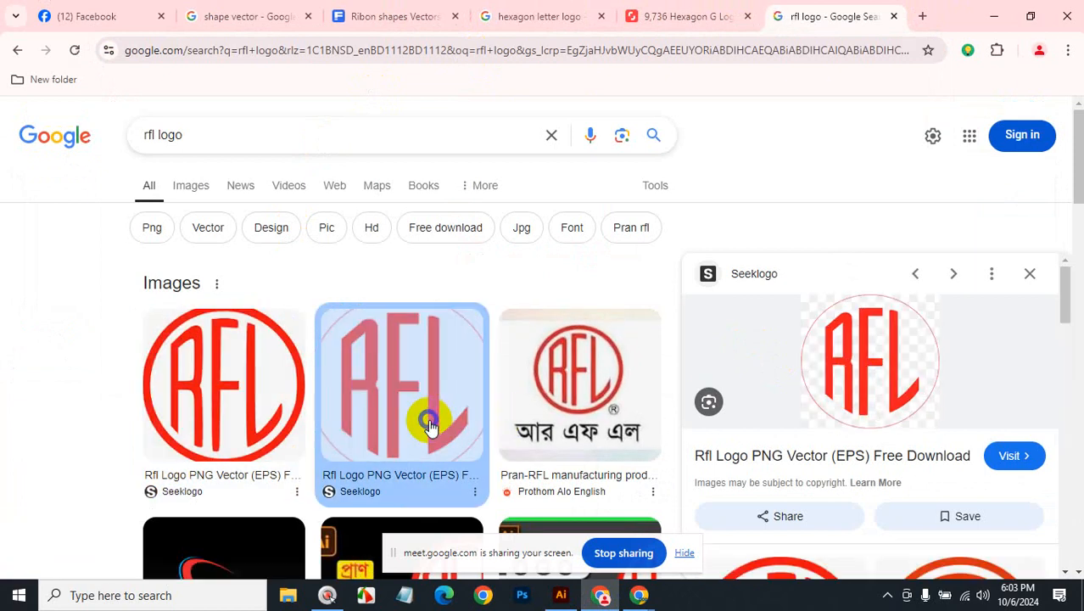
pyautogui.click(192, 185)
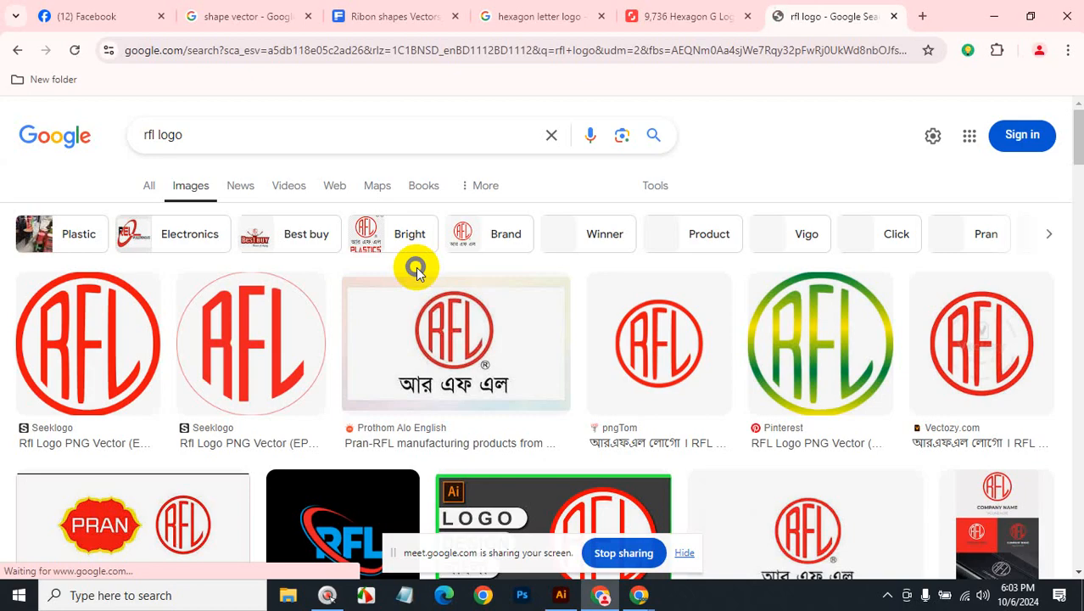
# - Open the preview of the pngTom RFL logo and copy its image
pyautogui.click(658, 354)
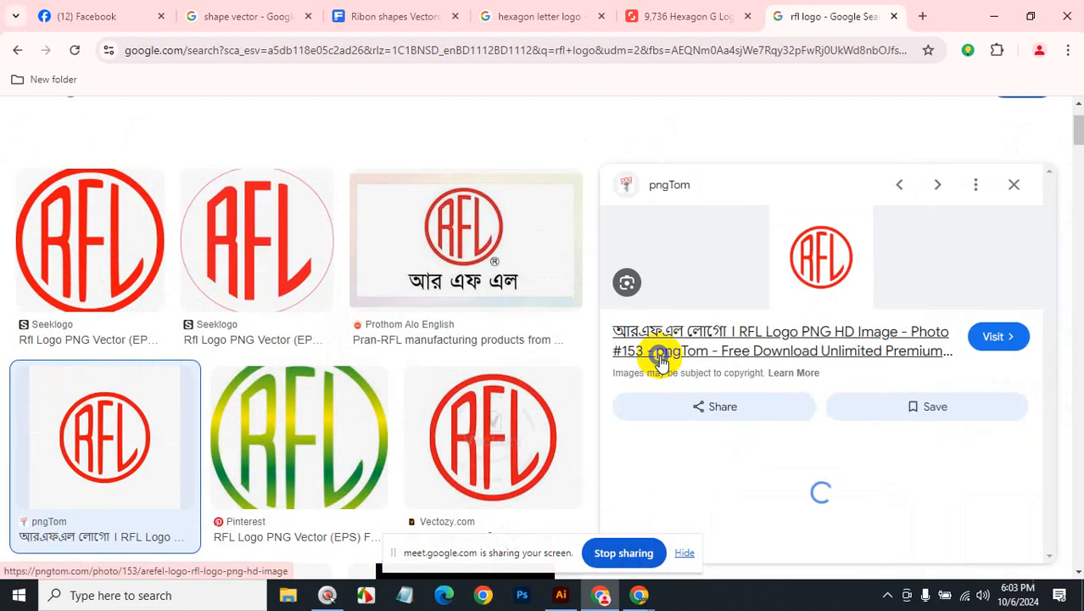
pyautogui.rightClick(819, 252)
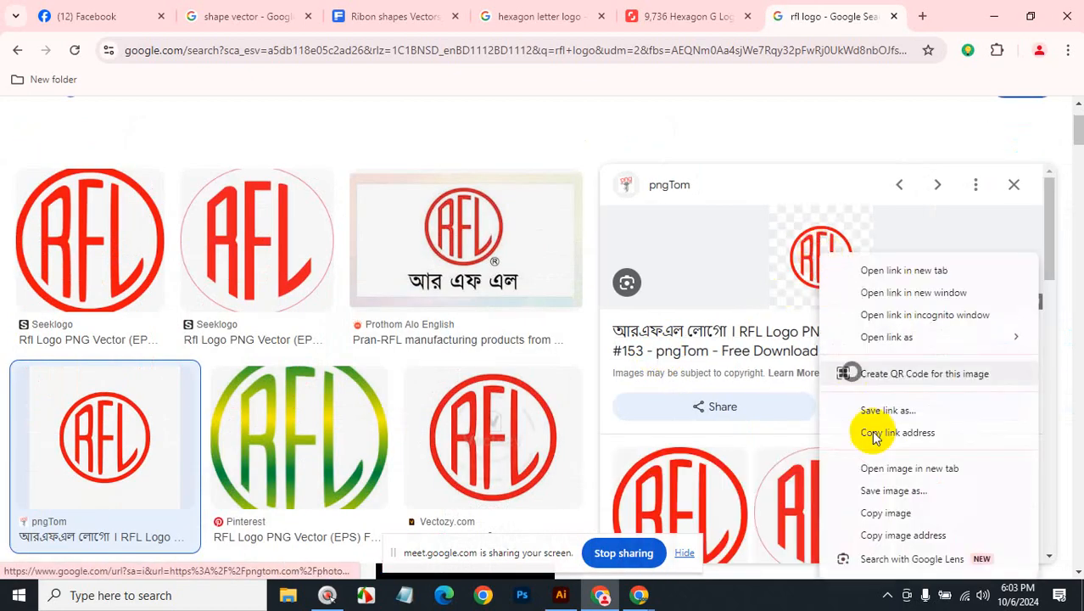
pyautogui.click(885, 513)
# - Switch to Illustrator, paste the copied RFL logo image and move it to the artboard's upper-left corner
pyautogui.click(561, 594)
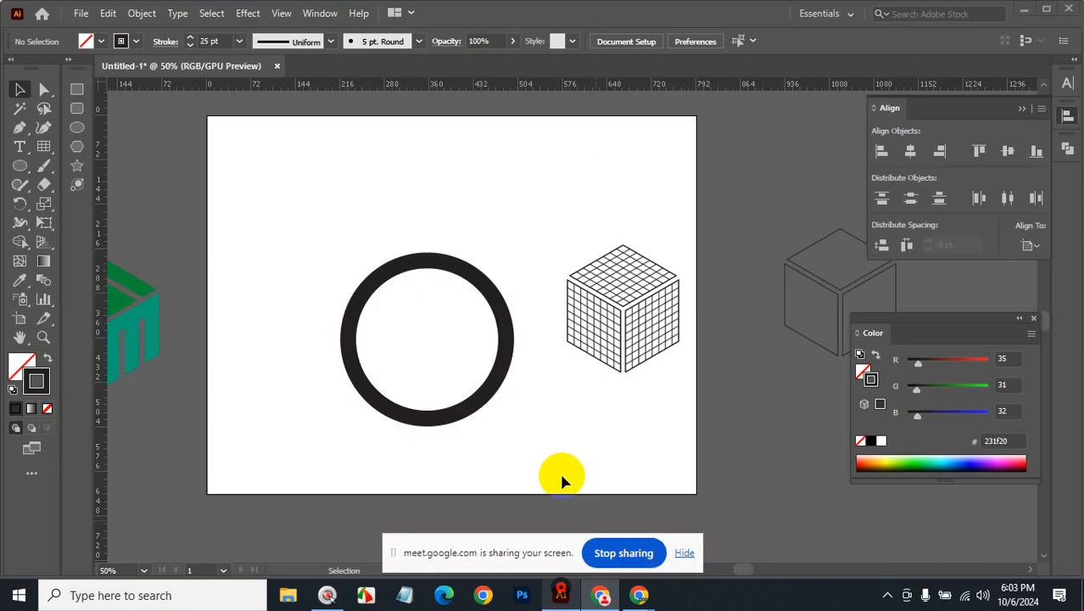
pyautogui.hotkey('ctrl', 'v')
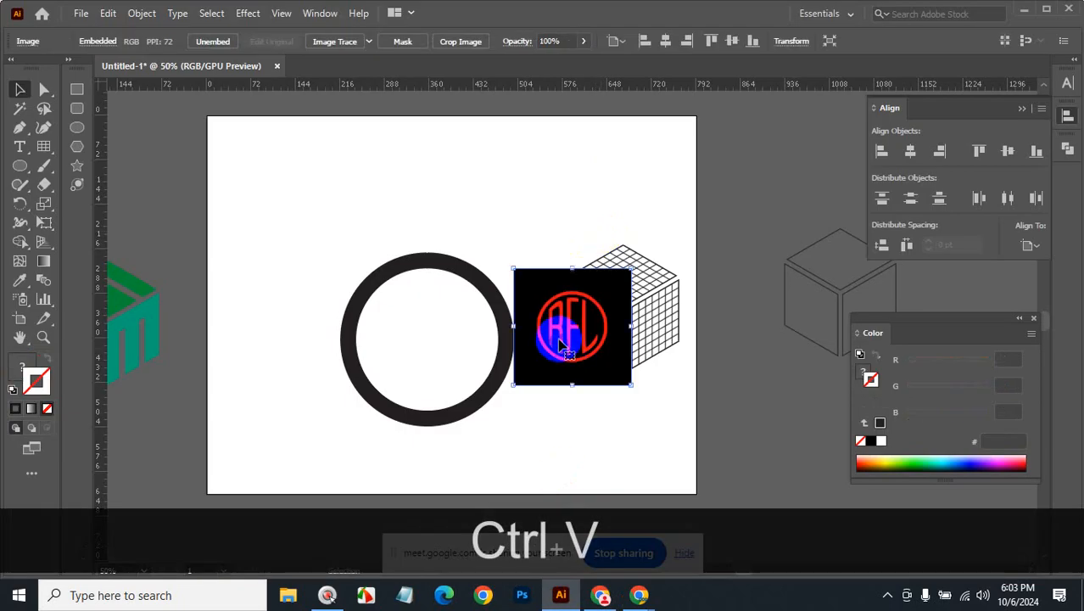
pyautogui.moveTo(560, 344); pyautogui.dragTo(263, 203)
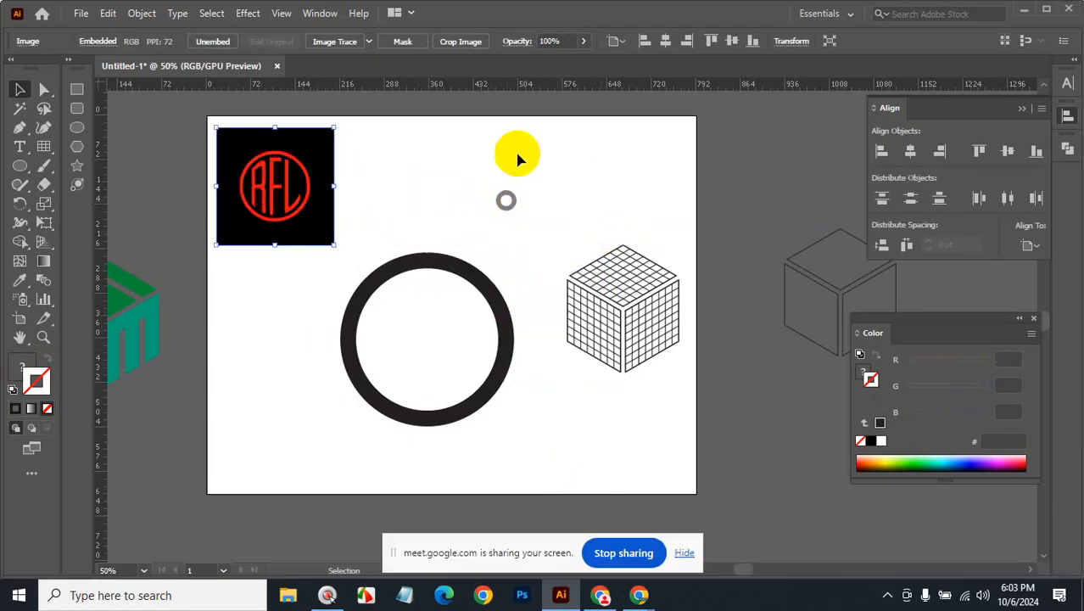
pyautogui.click(557, 214)
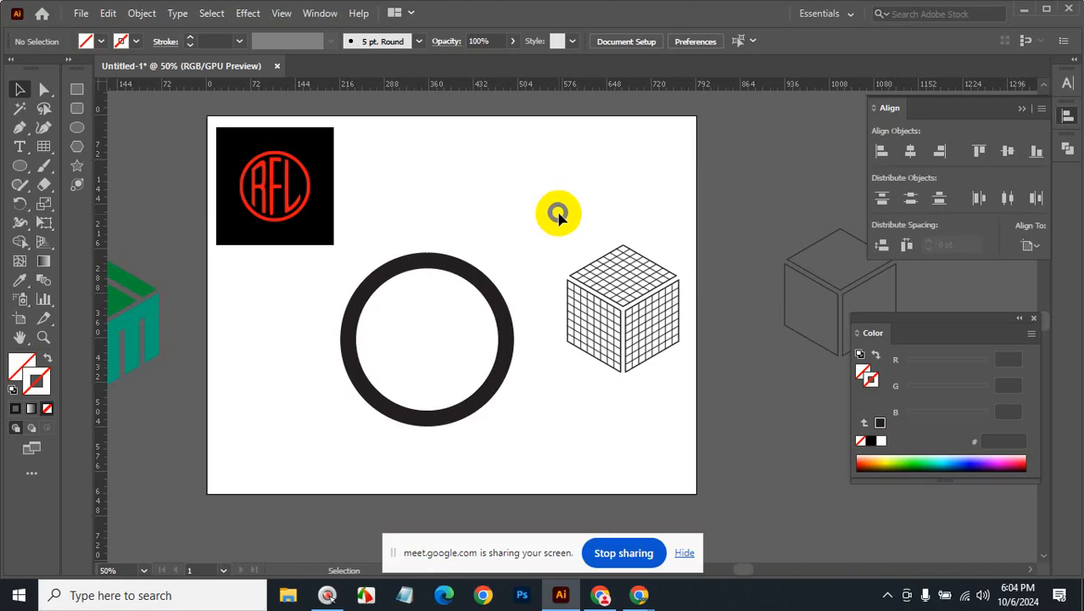
# - Draw two straight vertical lines with the Line Segment tool through the thick ring, one across its left part and one through its centre
pyautogui.hotkey('ctrl', 'space')
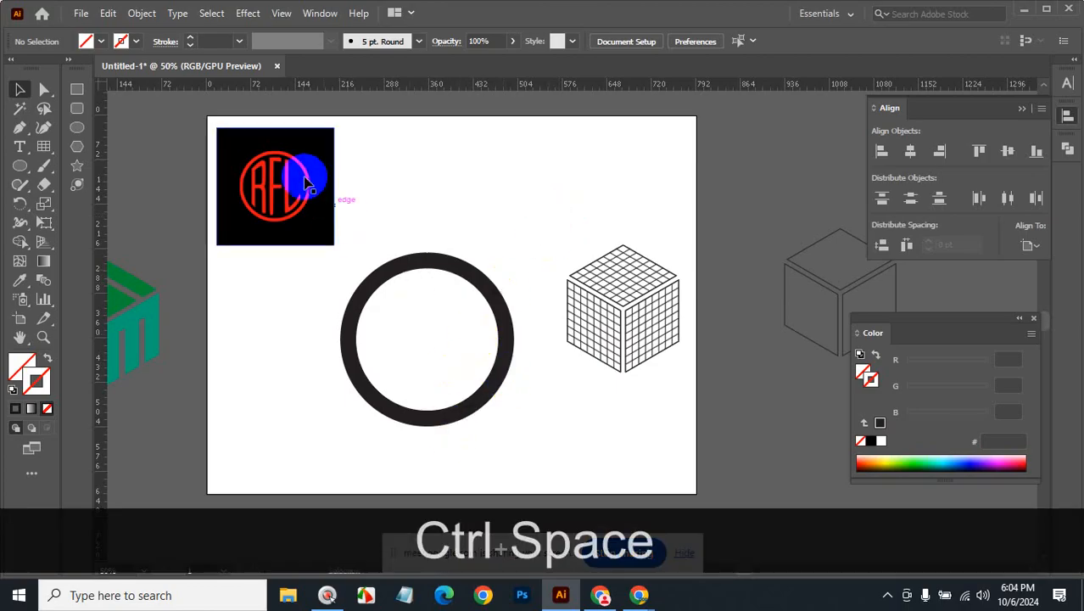
pyautogui.moveTo(305, 180); pyautogui.dragTo(305, 211)
pyautogui.hotkey('ctrl', 'space')
pyautogui.keyDown('ctrl'); pyautogui.click(389, 337); pyautogui.keyUp('ctrl')
pyautogui.moveTo(569, 329); pyautogui.dragTo(552, 334)
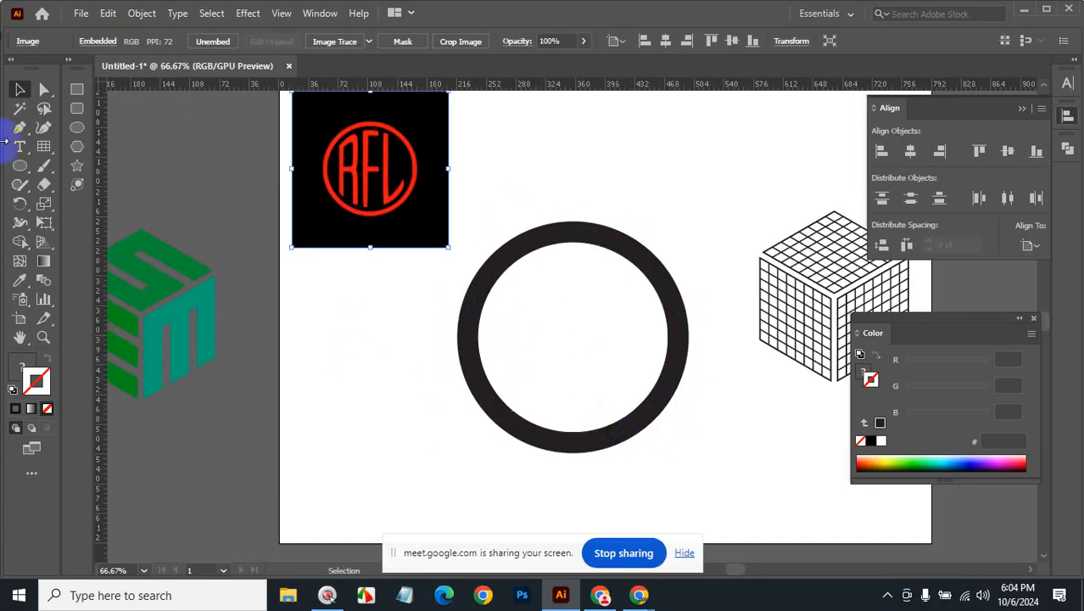
pyautogui.moveTo(45, 148); pyautogui.dragTo(96, 139)
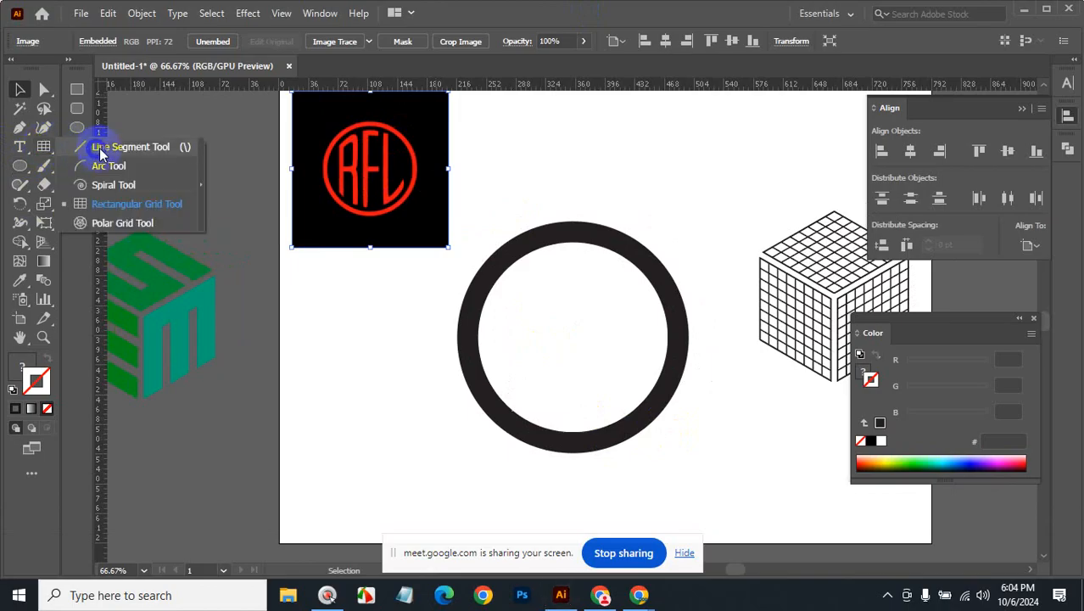
pyautogui.moveTo(520, 184)
pyautogui.mouseDown()
pyautogui.moveTo(502, 502)
pyautogui.moveTo(501, 475)
pyautogui.mouseUp()
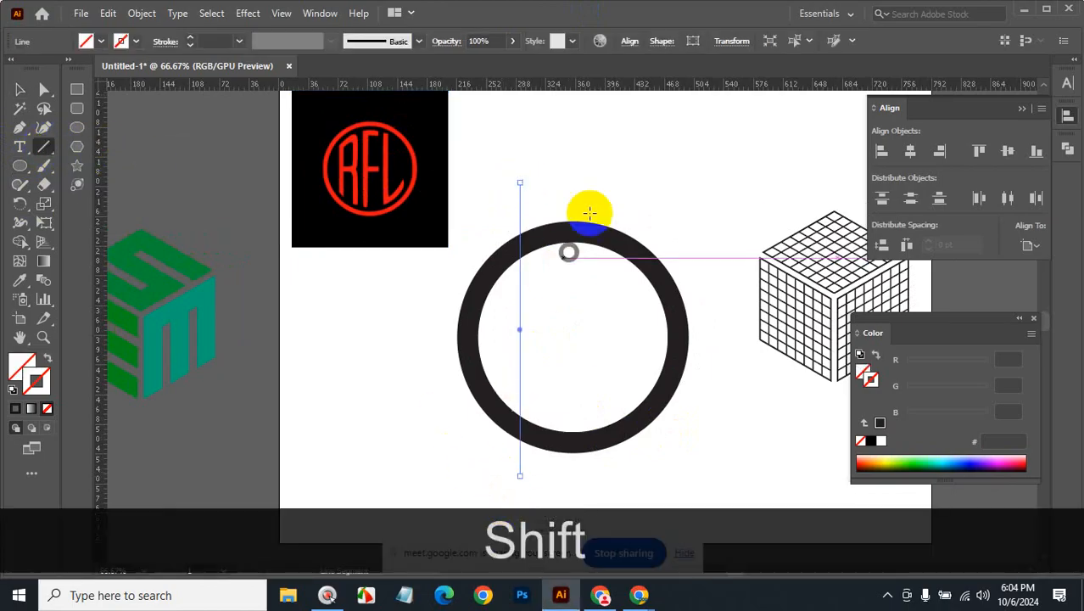
pyautogui.moveTo(572, 172); pyautogui.dragTo(573, 501)
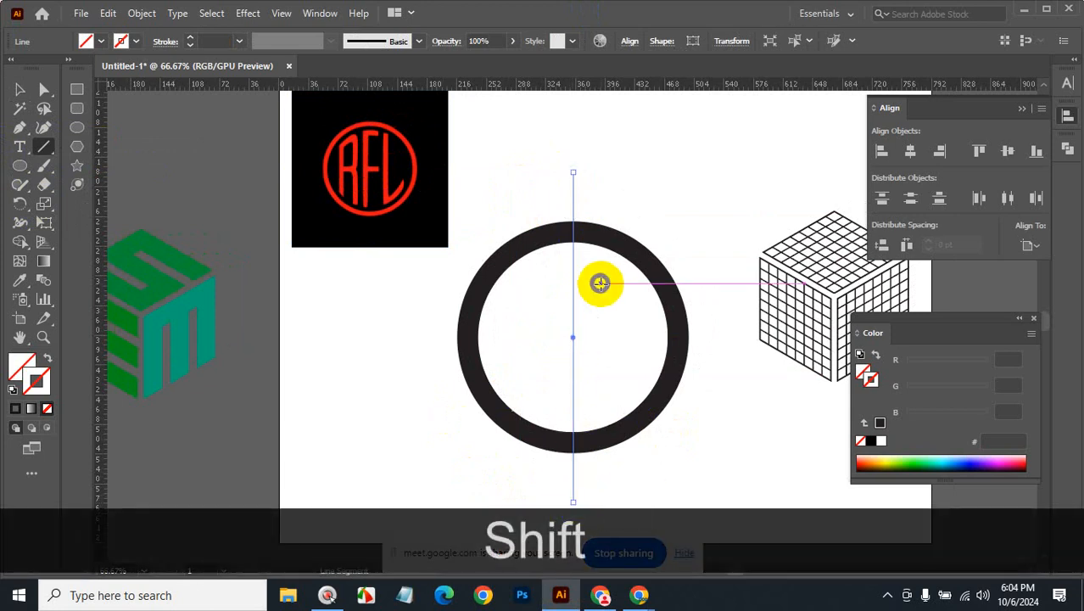
# - Give the centre vertical line a stroke and copy the ring's 25 pt stroke style onto it with the Eyedropper
pyautogui.click(19, 409)
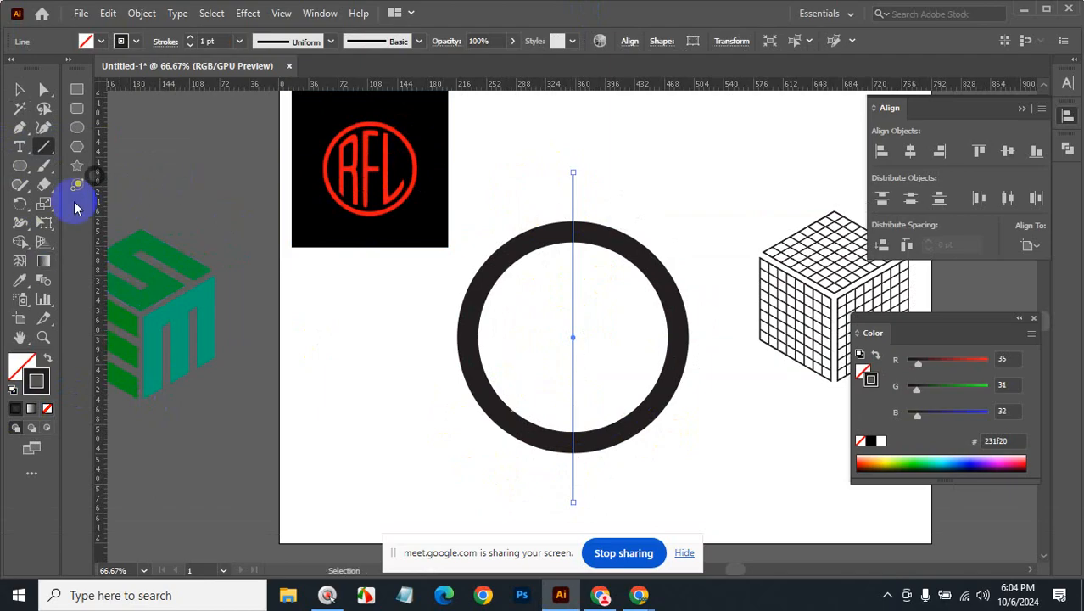
pyautogui.click(19, 280)
pyautogui.click(597, 235)
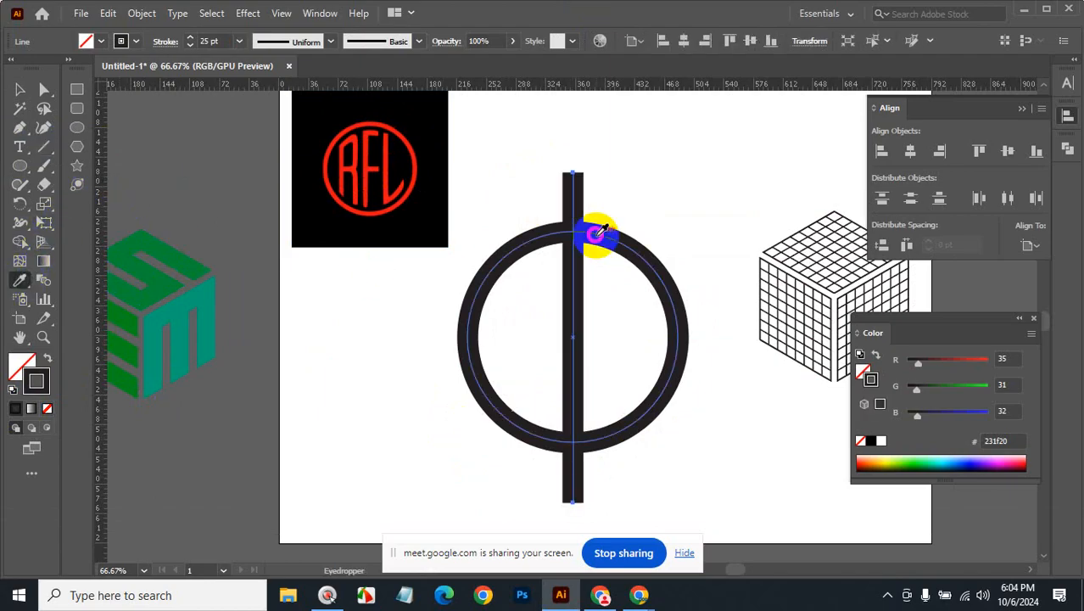
pyautogui.click(571, 121)
pyautogui.click(19, 89)
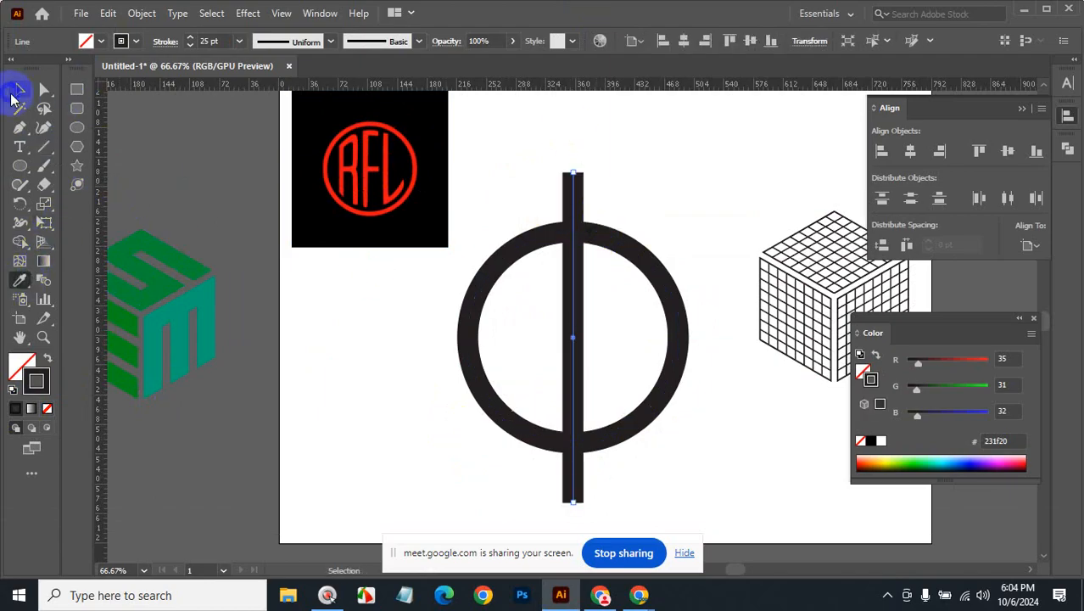
# - Copy the ring's 25 pt stroke style onto the unstyled line at the left with the Eyedropper
pyautogui.click(519, 310)
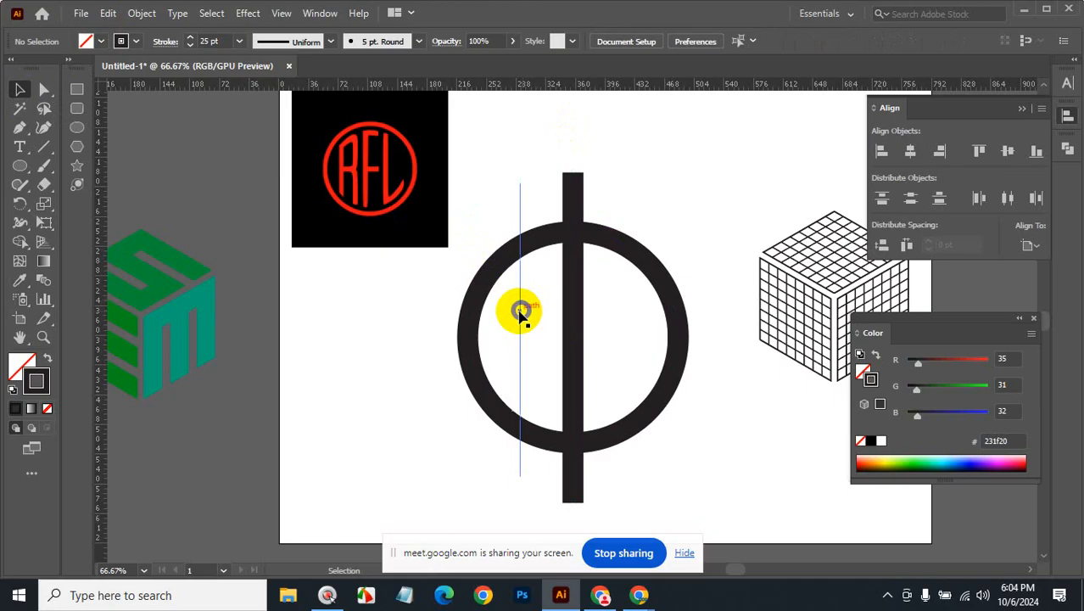
pyautogui.click(20, 280)
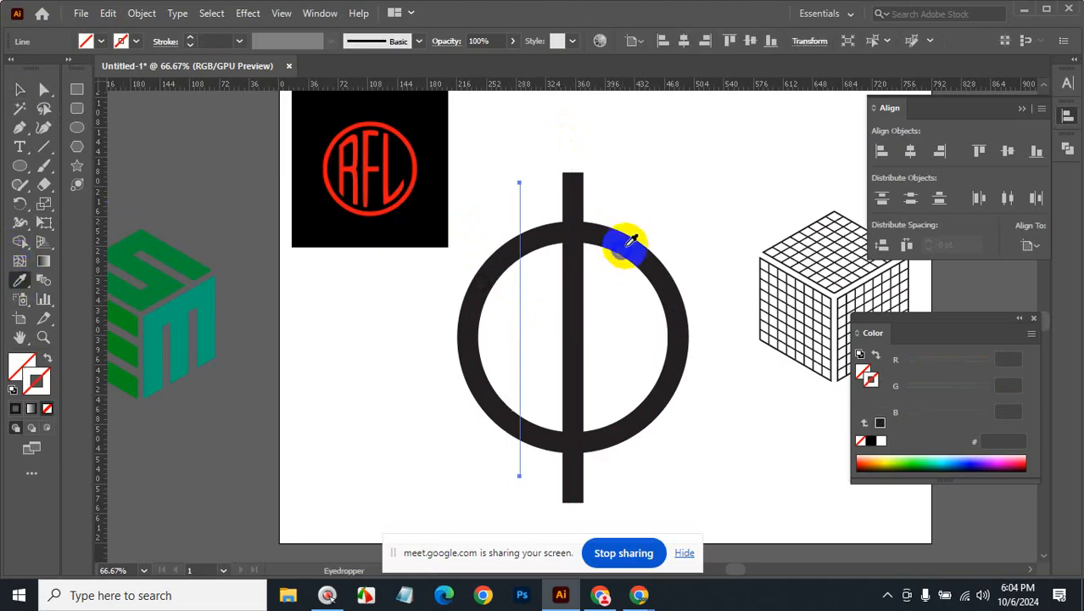
pyautogui.click(628, 243)
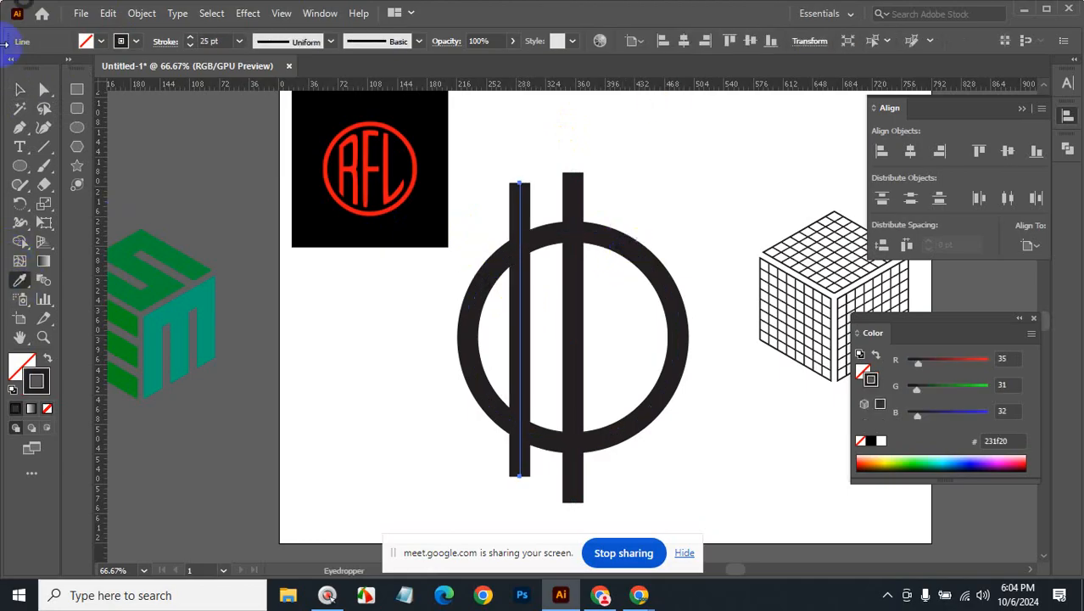
# - Duplicate the centre bar about 60 pt to its right inside the ring
pyautogui.click(19, 89)
pyautogui.click(521, 368)
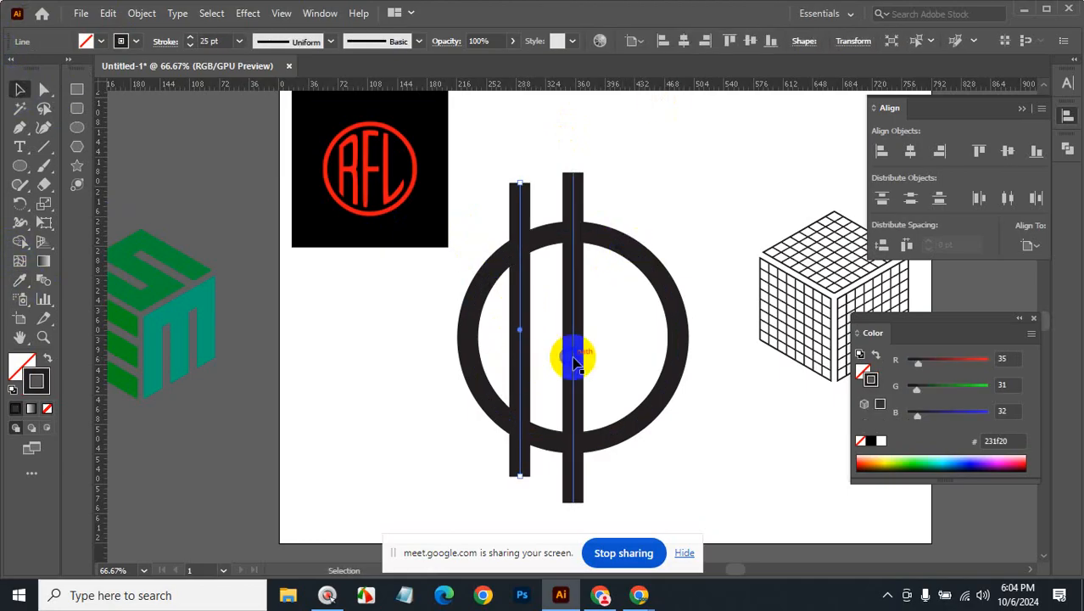
pyautogui.moveTo(572, 357); pyautogui.dragTo(622, 355)
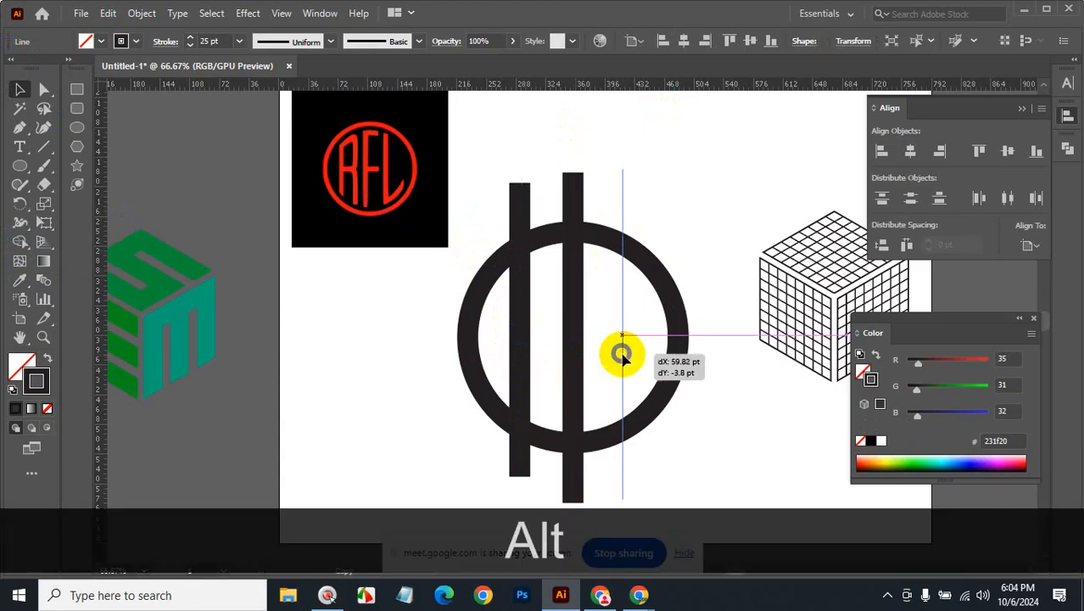
pyautogui.moveTo(623, 355); pyautogui.dragTo(623, 355)
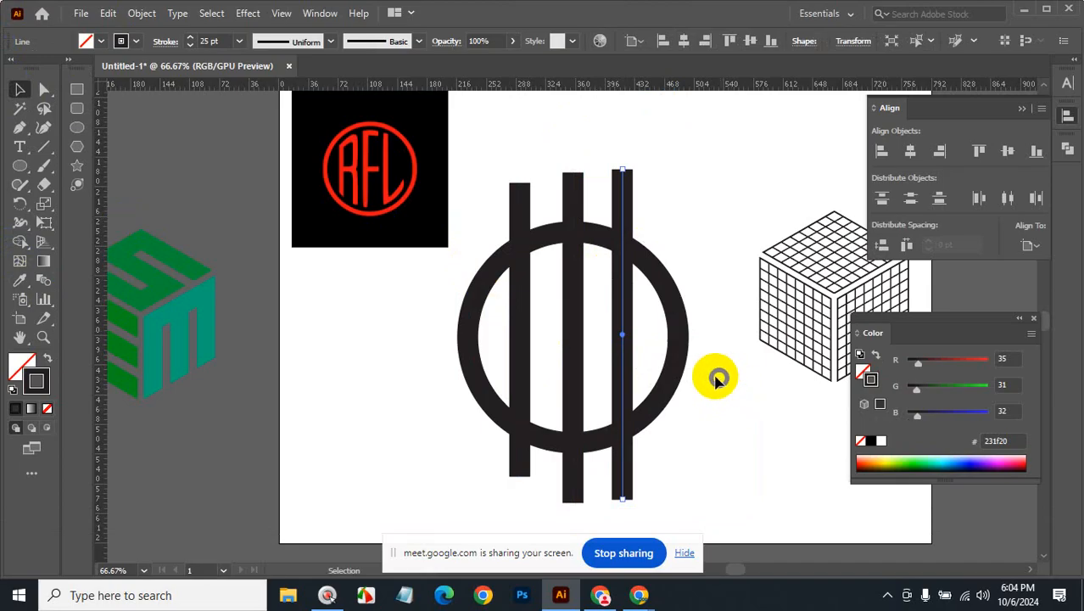
# - Align the centre bar to the ring's horizontal and vertical centre, using the ring as key object
pyautogui.click(580, 204)
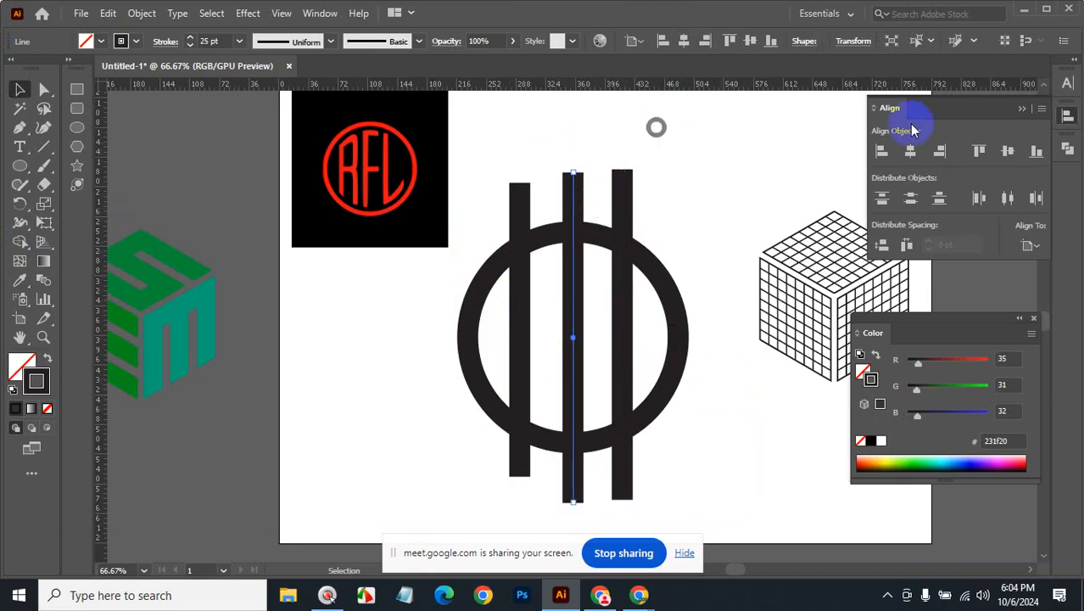
pyautogui.keyDown('shift'); pyautogui.click(672, 312); pyautogui.keyUp('shift')
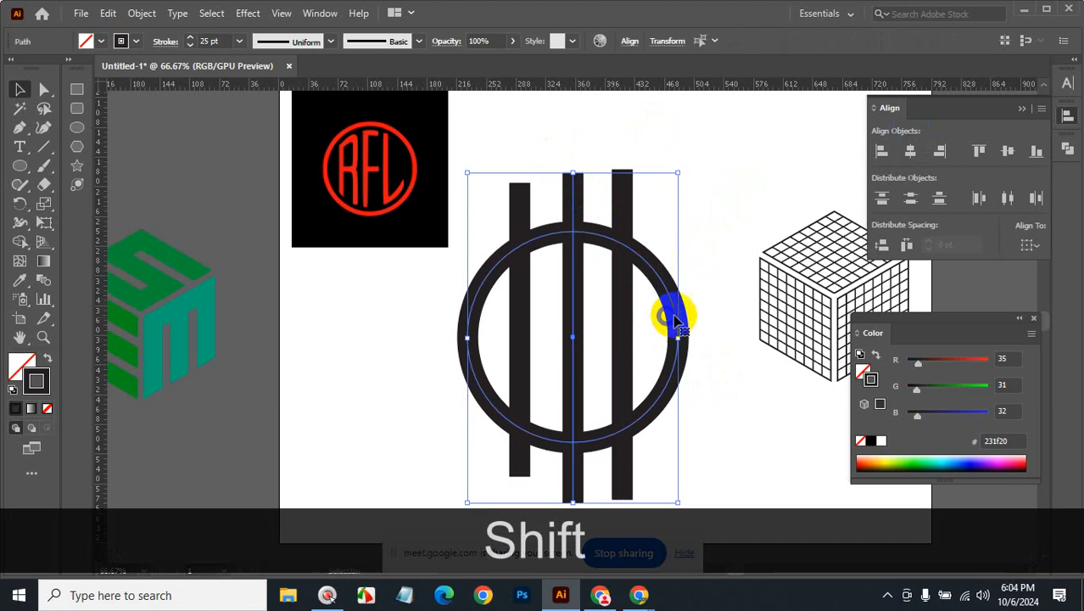
pyautogui.click(660, 284)
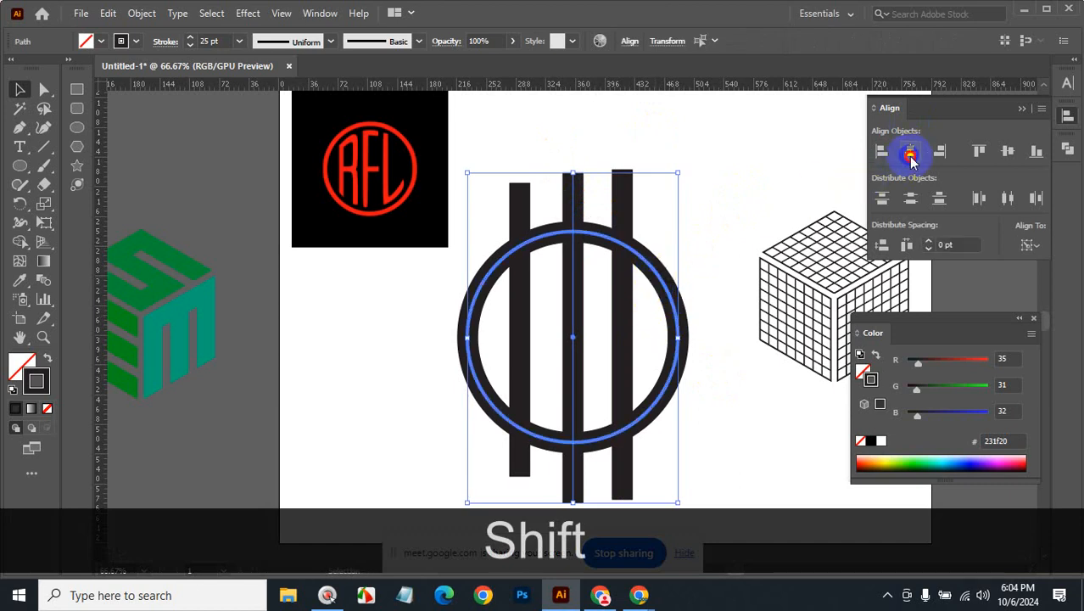
pyautogui.click(1008, 150)
pyautogui.click(763, 214)
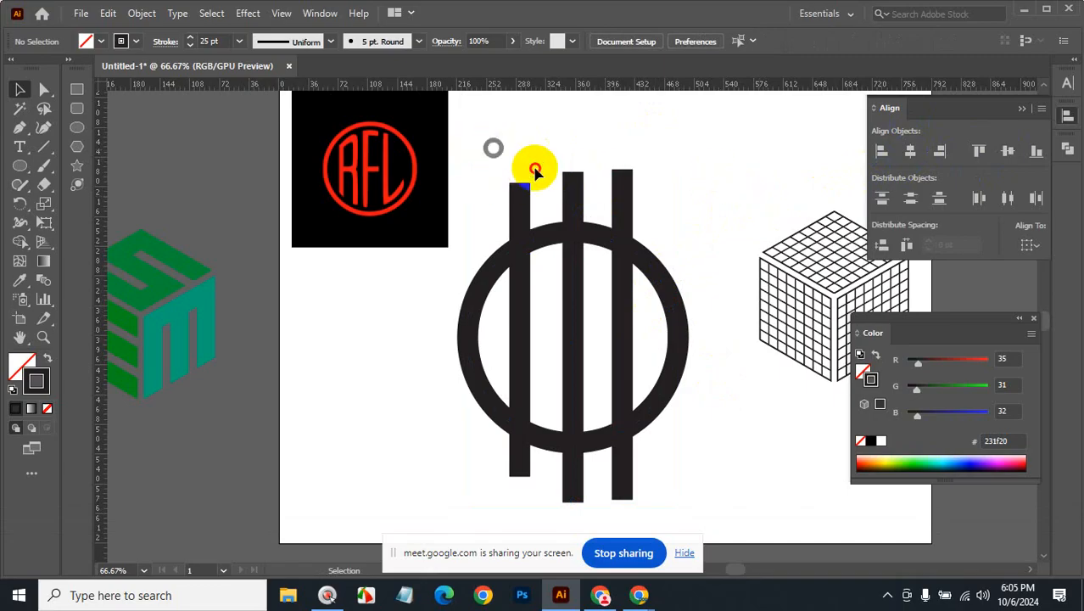
# - Select the three vertical bars and distribute them evenly in the horizontal direction
pyautogui.moveTo(535, 172); pyautogui.dragTo(672, 189)
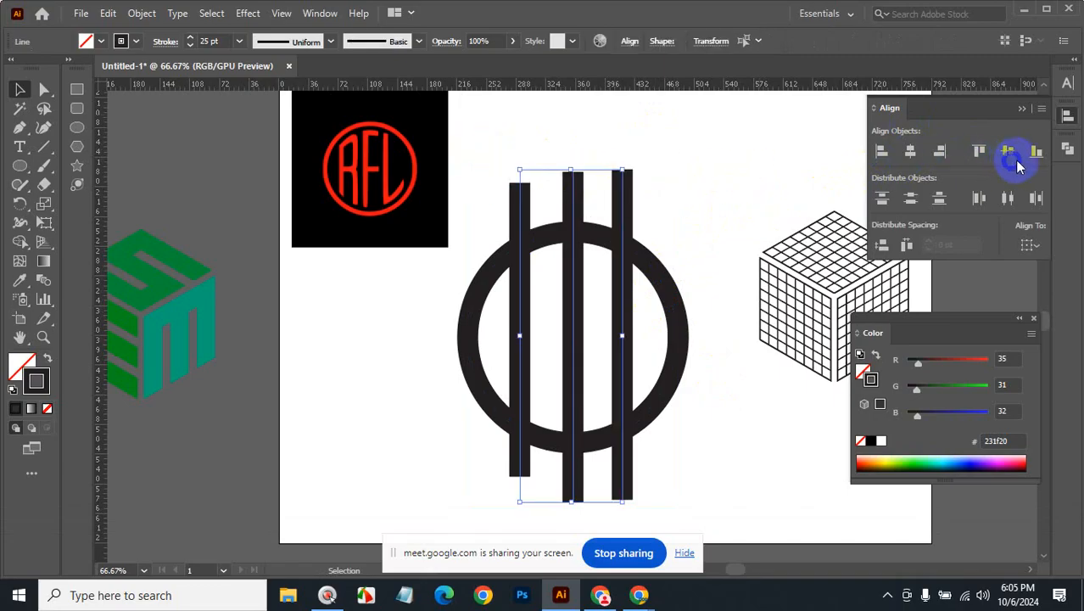
pyautogui.click(1008, 198)
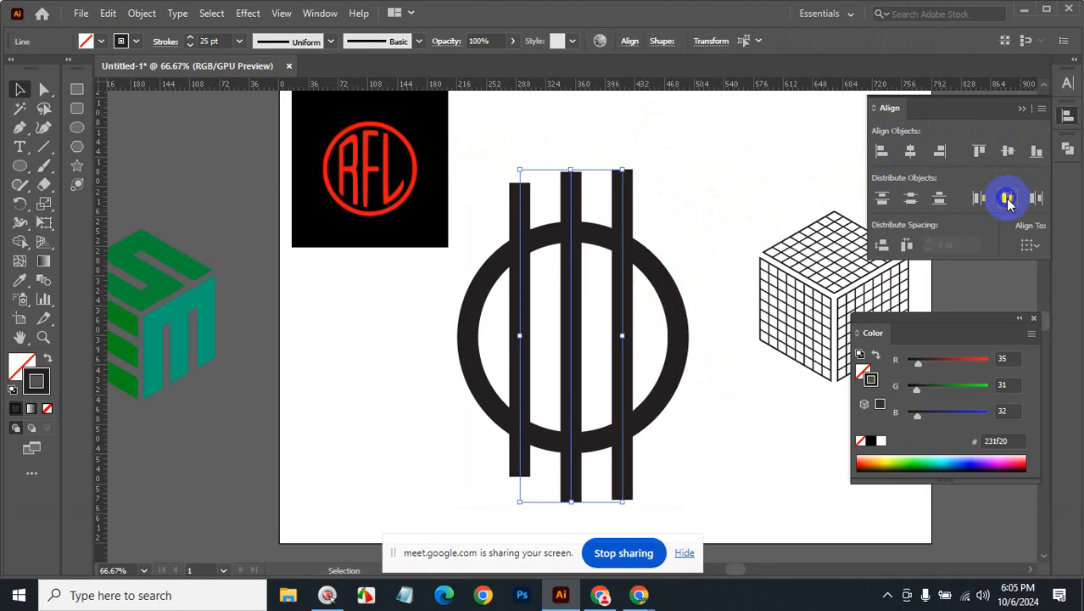
pyautogui.click(979, 198)
pyautogui.hotkey('ctrl', 'z')
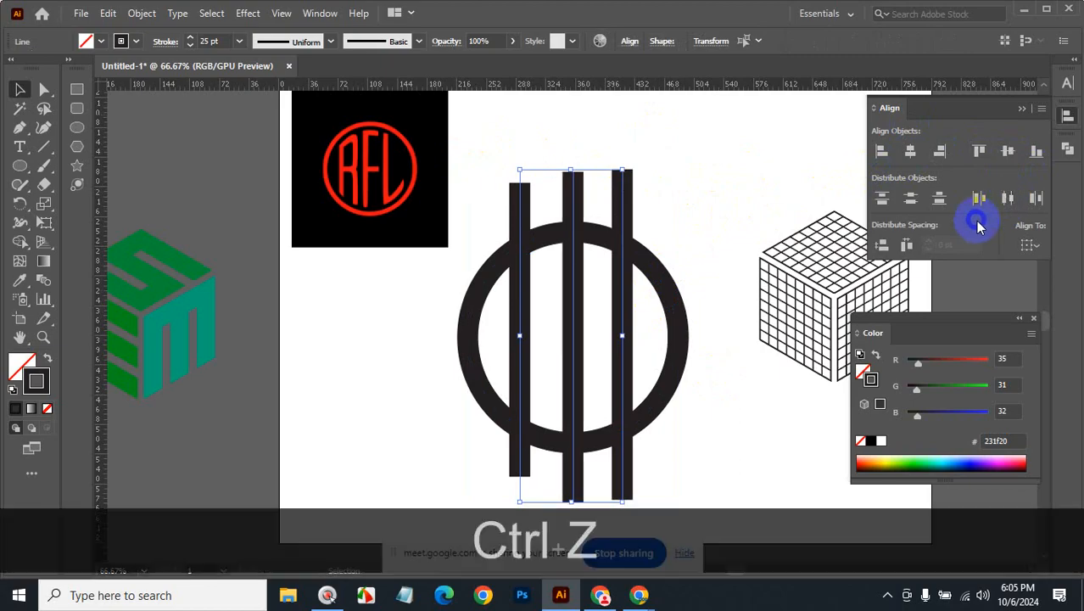
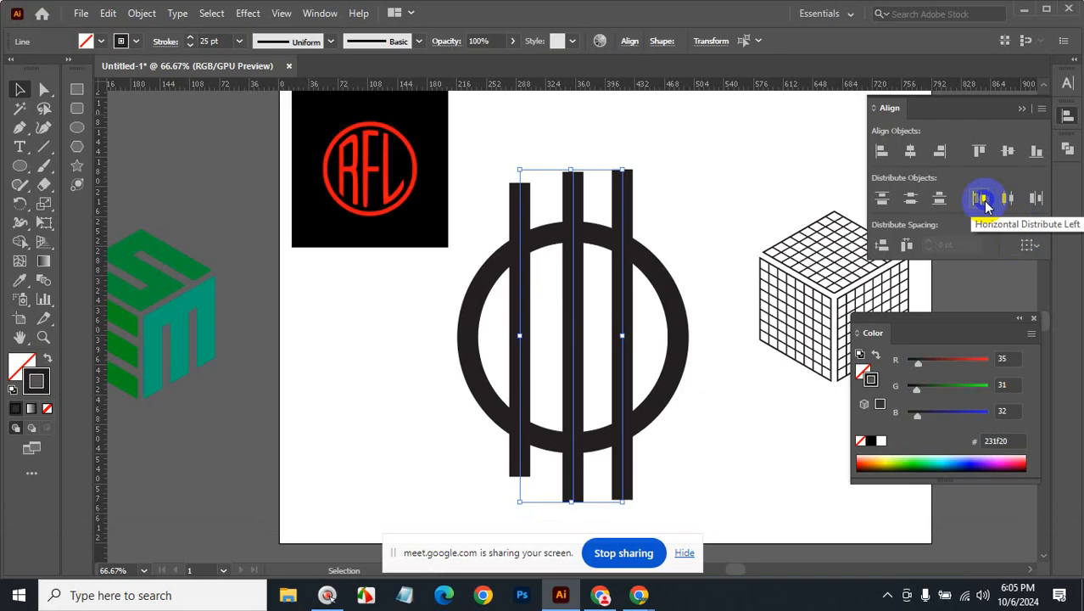
pyautogui.click(1032, 201)
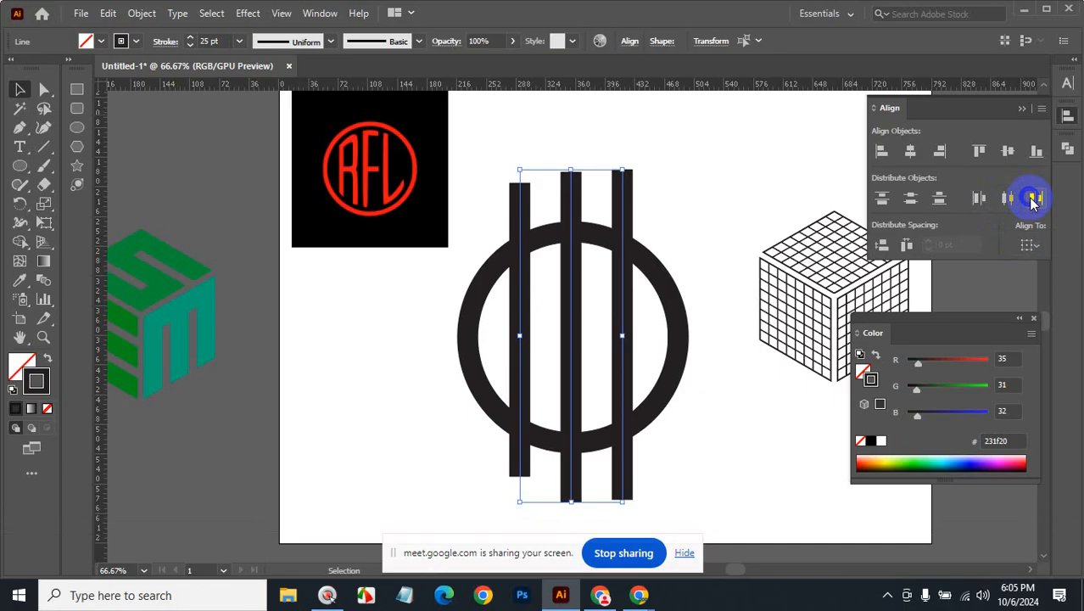
pyautogui.moveTo(490, 143); pyautogui.dragTo(658, 201)
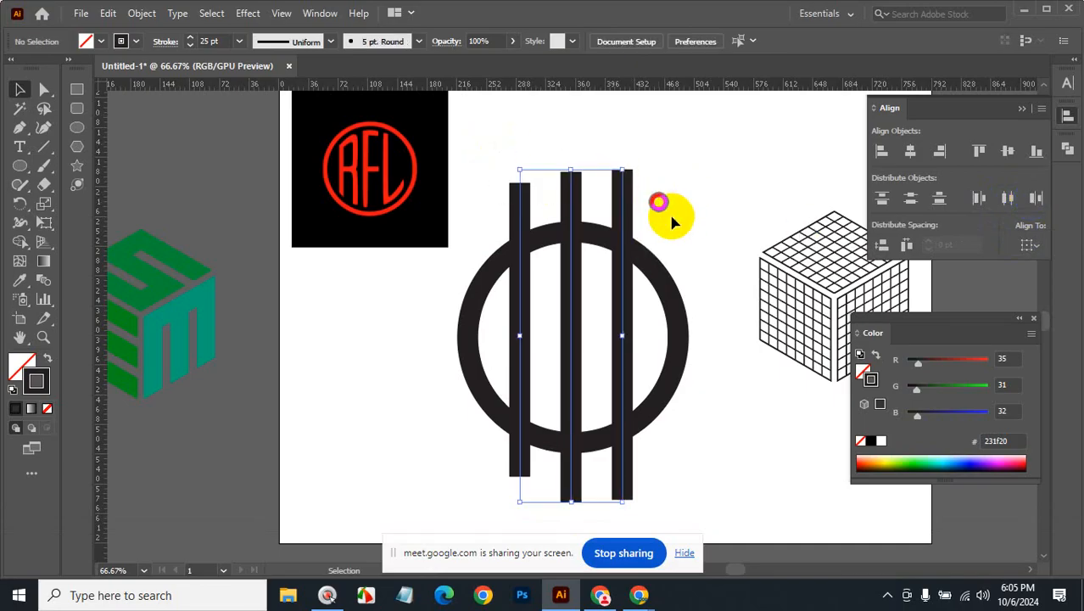
pyautogui.keyDown('shift'); pyautogui.click(665, 288); pyautogui.keyUp('shift')
pyautogui.click(685, 179)
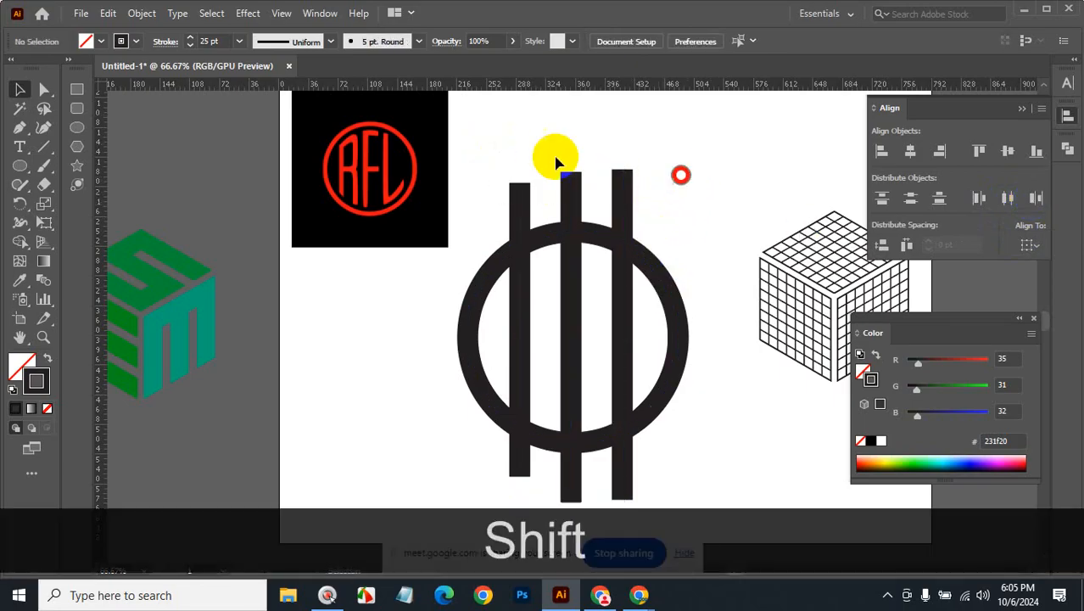
# - Group the three vertical bars and centre the group horizontally on the ring as key object
pyautogui.moveTo(496, 155); pyautogui.dragTo(694, 204)
pyautogui.hotkey('ctrl', 'g')
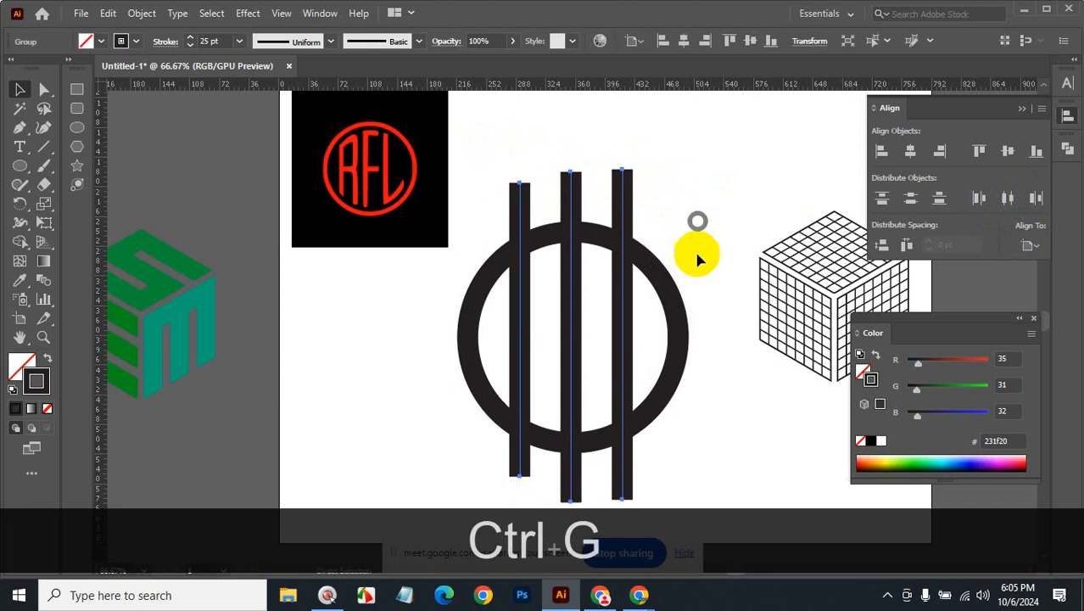
pyautogui.keyDown('shift'); pyautogui.click(665, 288); pyautogui.keyUp('shift')
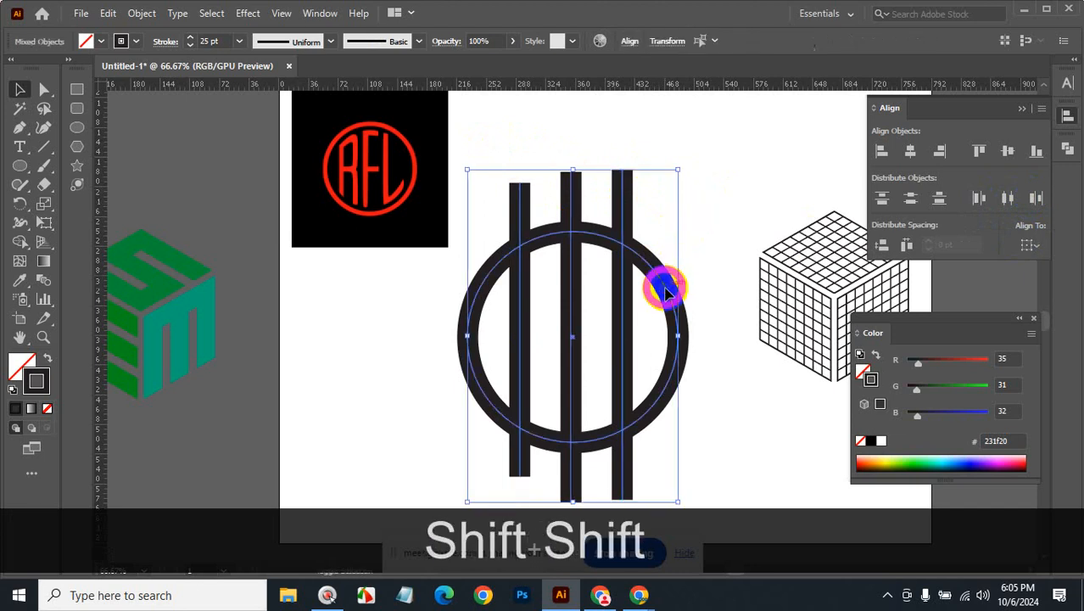
pyautogui.click(670, 283)
pyautogui.click(908, 153)
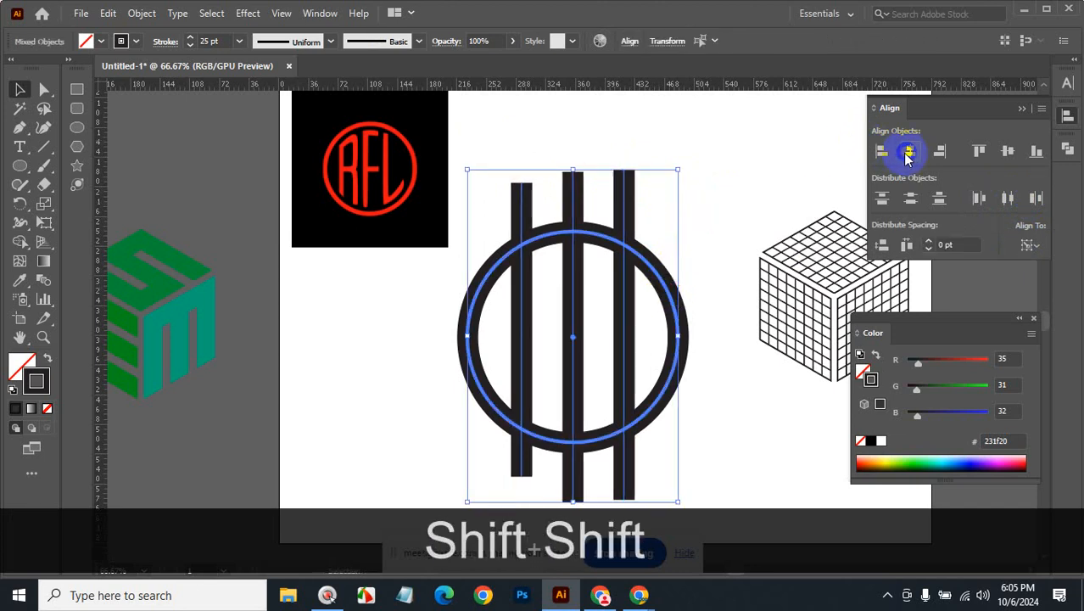
pyautogui.click(755, 176)
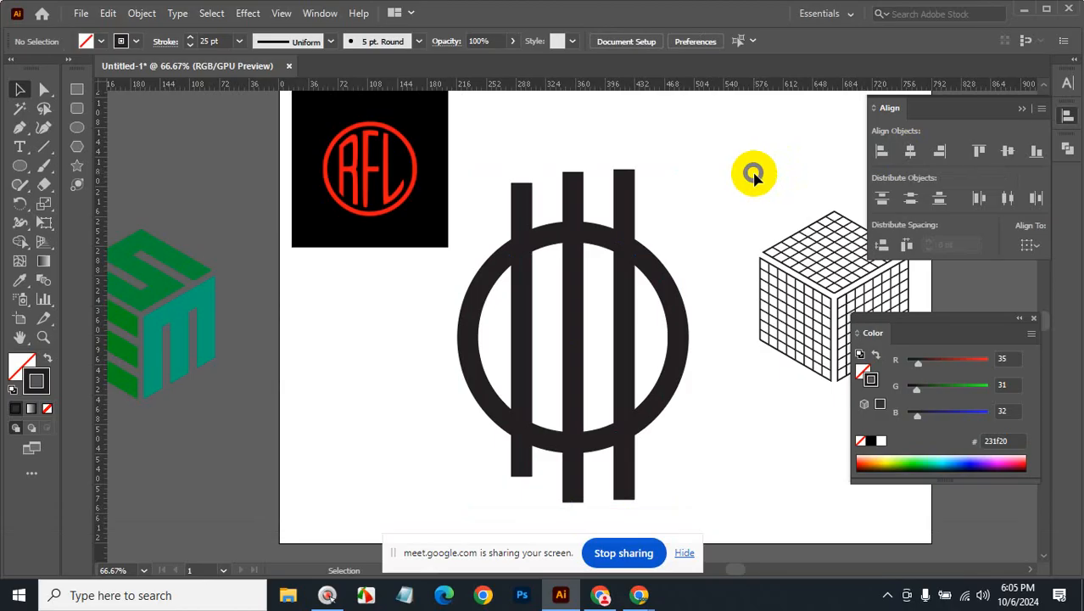
pyautogui.click(703, 224)
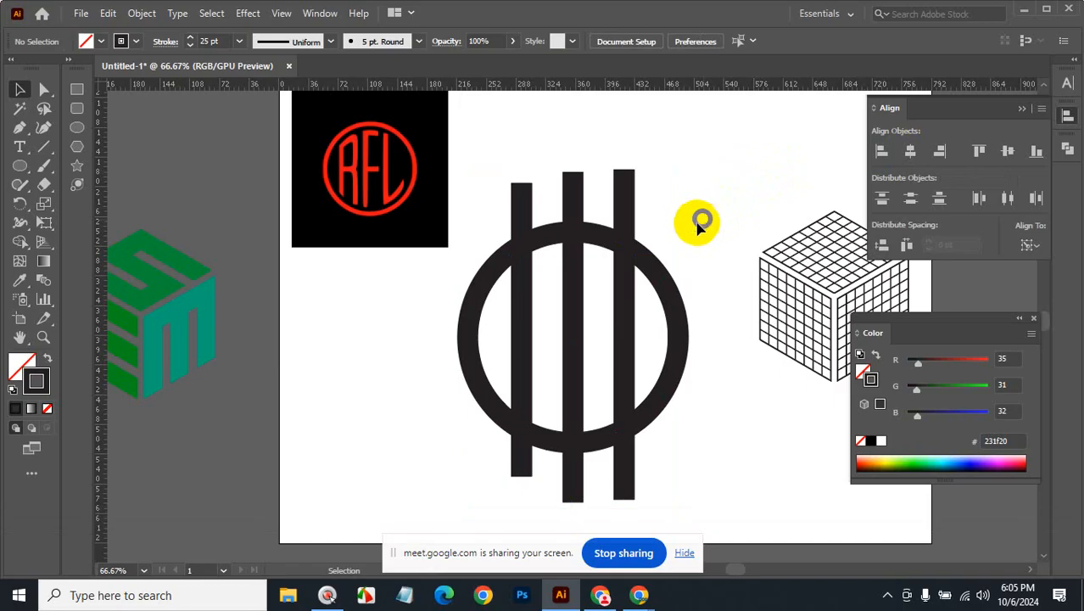
# - Ungroup the three vertical bars
pyautogui.click(625, 200)
pyautogui.rightClick(628, 207)
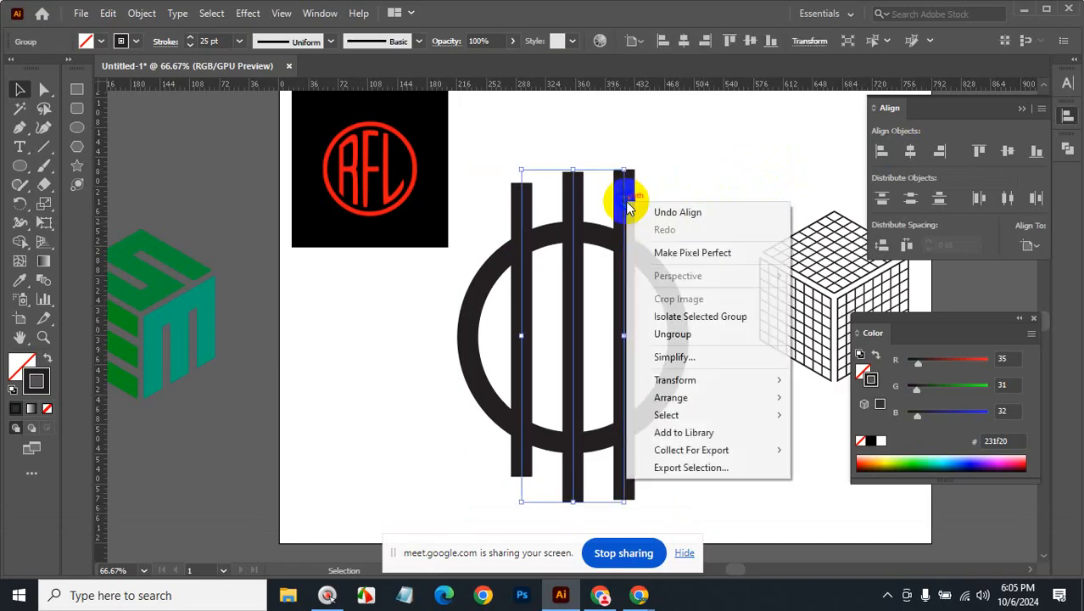
pyautogui.click(675, 335)
# - Nudge the right bar four increments to the right, away from the centre bar
pyautogui.moveTo(625, 207); pyautogui.dragTo(622, 209)
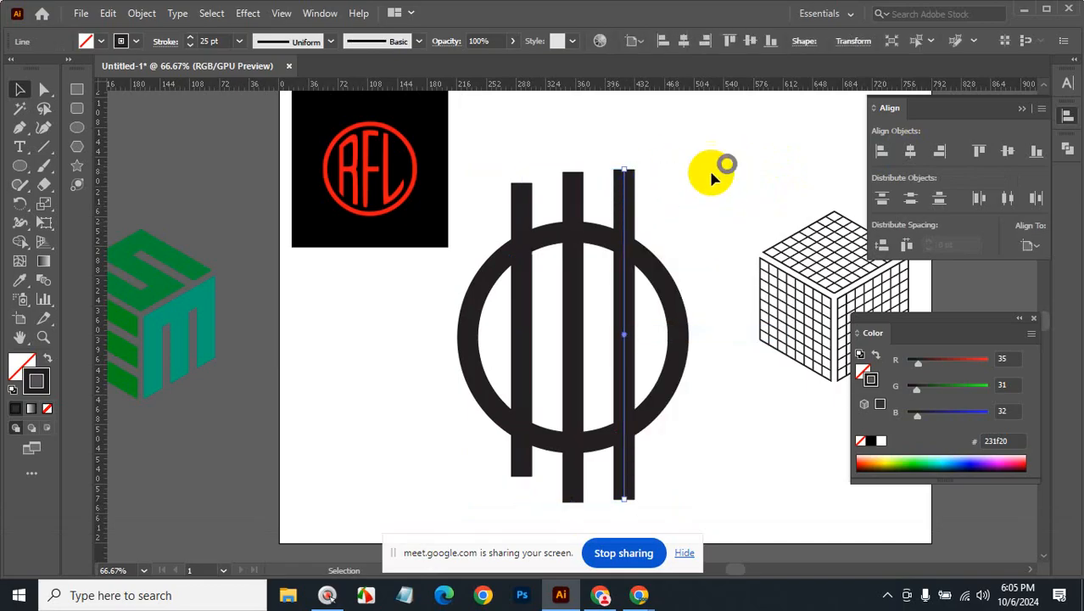
pyautogui.moveTo(683, 179); pyautogui.dragTo(611, 211)
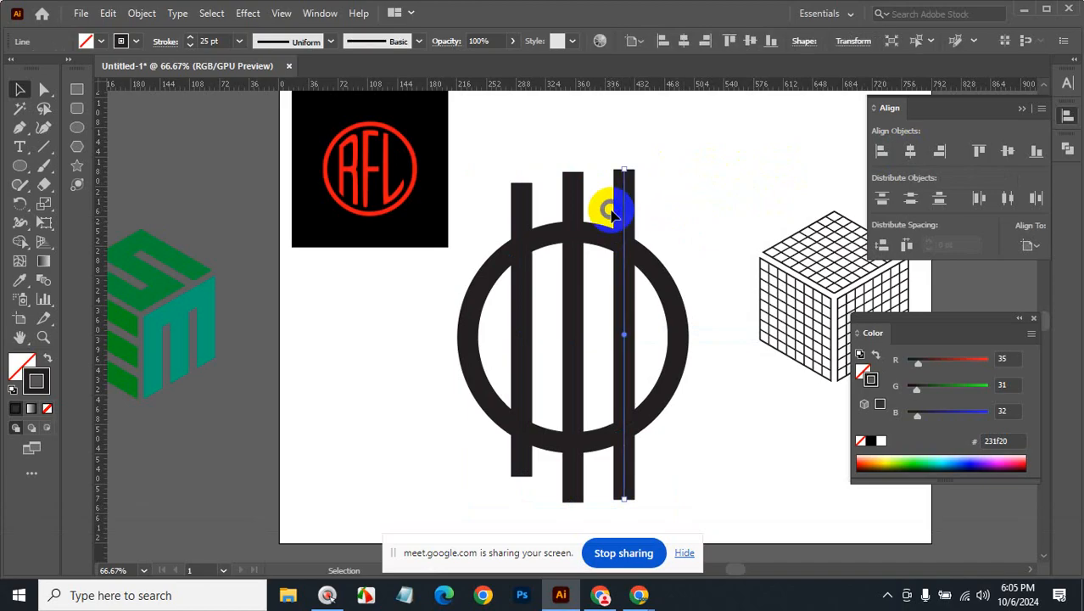
pyautogui.press('Right')
pyautogui.press('Right')
pyautogui.press('Right')
pyautogui.press('Right')
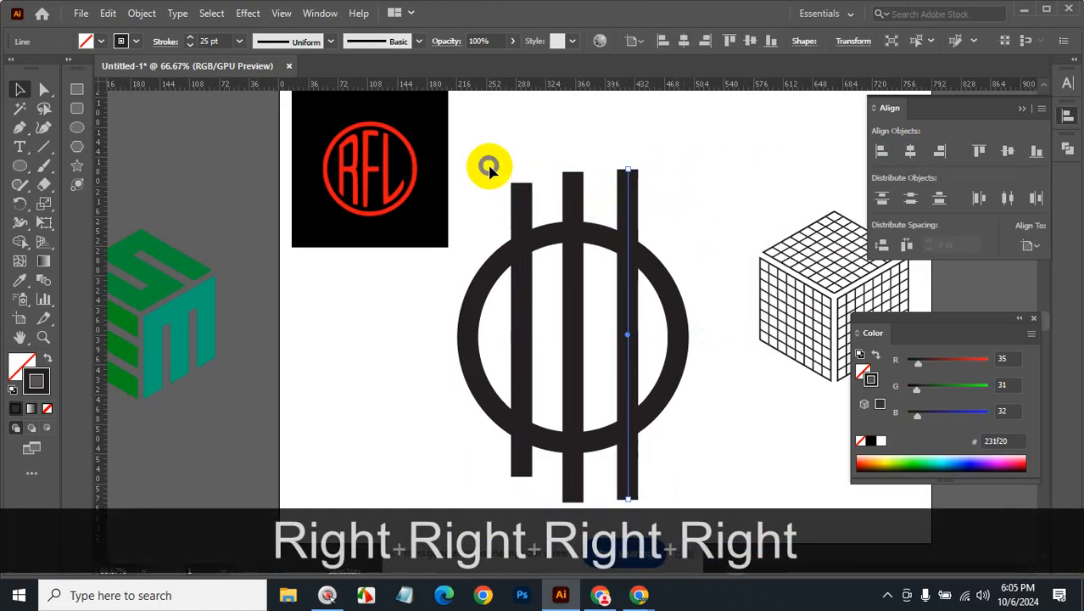
# - Nudge the left bar four increments to the left, away from the centre bar
pyautogui.moveTo(489, 165); pyautogui.dragTo(543, 206)
pyautogui.press('Left')
pyautogui.press('Left')
pyautogui.press('Left')
pyautogui.press('Left')
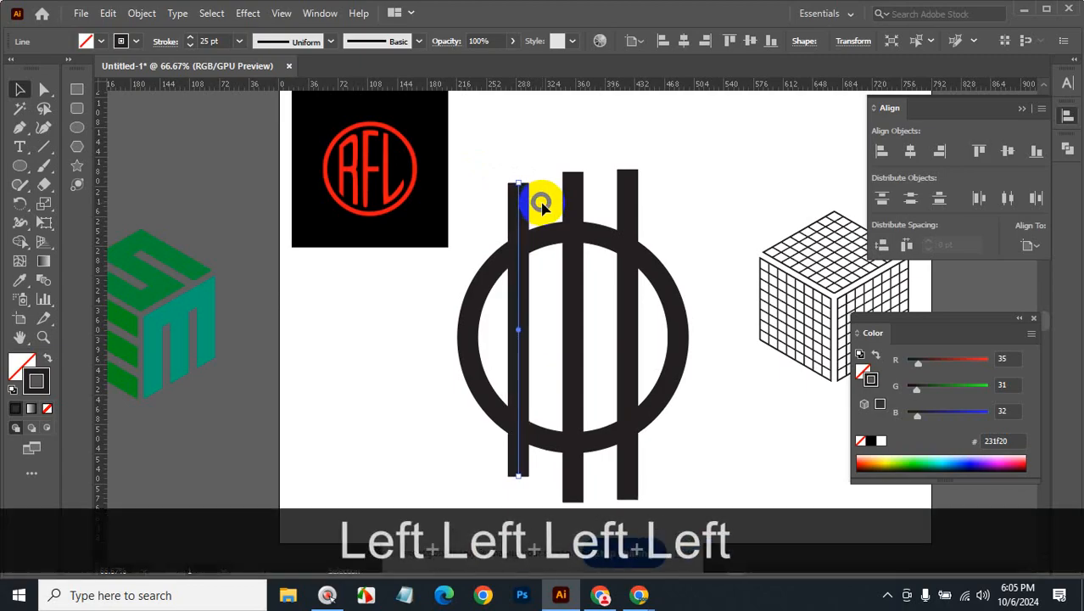
# - Nudge the left bar one more increment outward and distribute the three vertical bars evenly by their horizontal centres
pyautogui.press('Left')
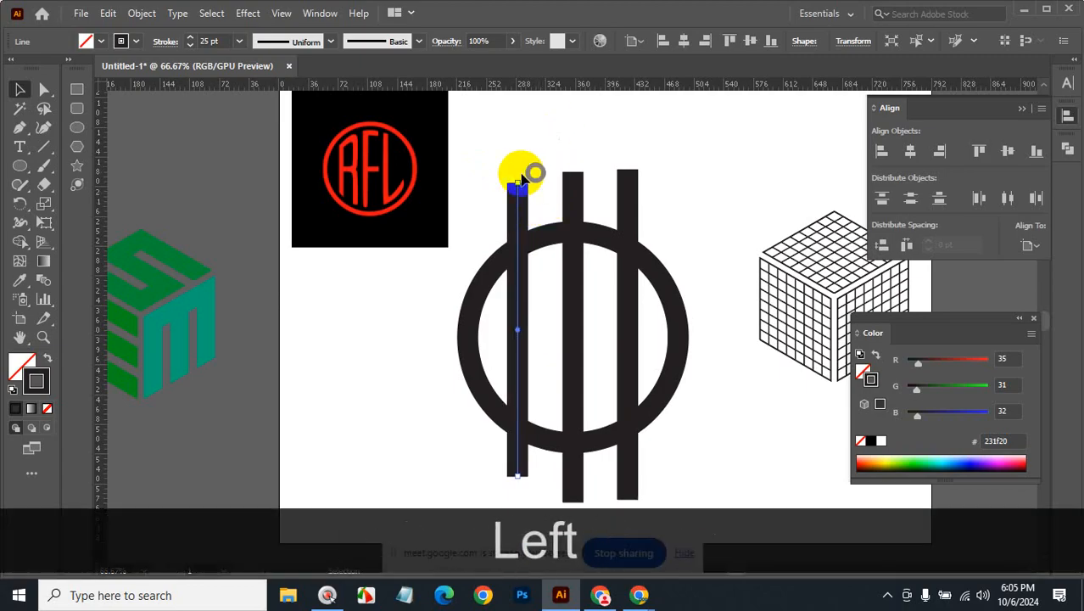
pyautogui.moveTo(503, 165); pyautogui.dragTo(672, 190)
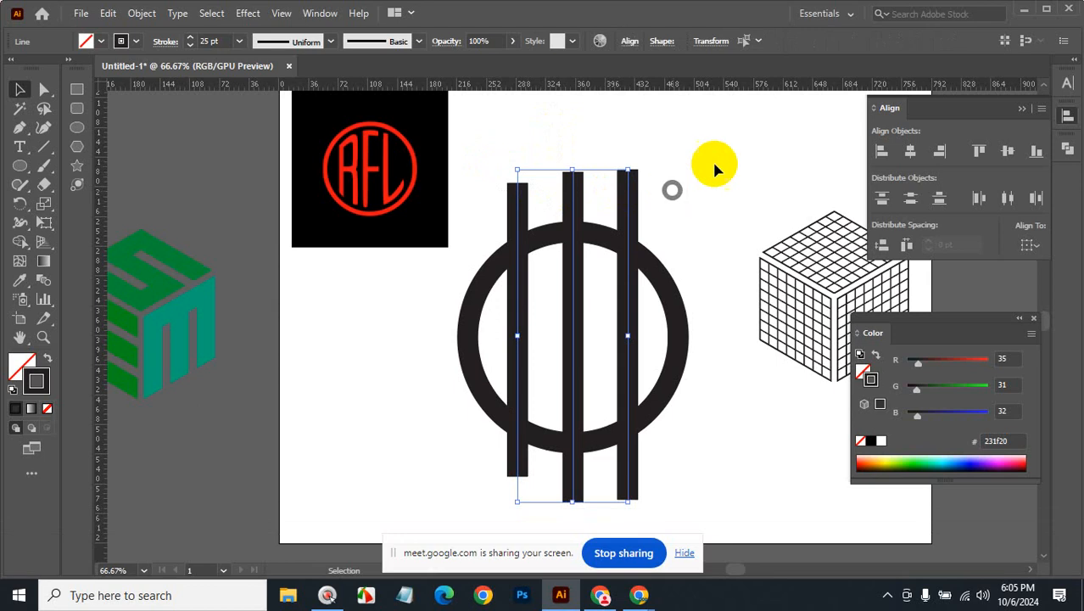
pyautogui.click(1007, 197)
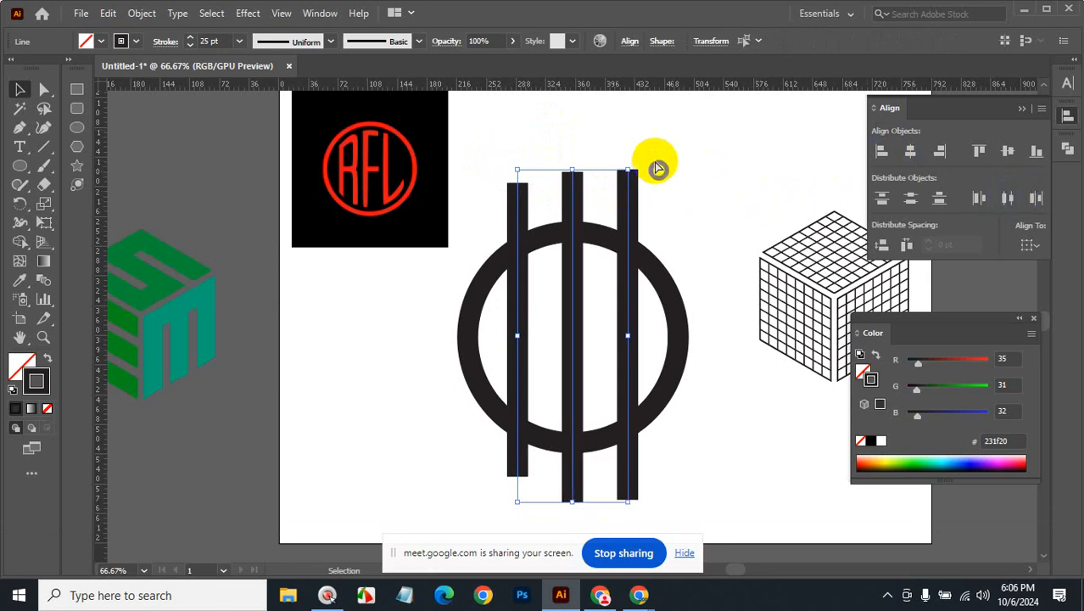
# - Group the three vertical bars and align the group horizontally to the centre of the ring
pyautogui.hotkey('ctrl', 'g')
pyautogui.keyDown('shift'); pyautogui.click(658, 249); pyautogui.keyUp('shift')
pyautogui.click(912, 152)
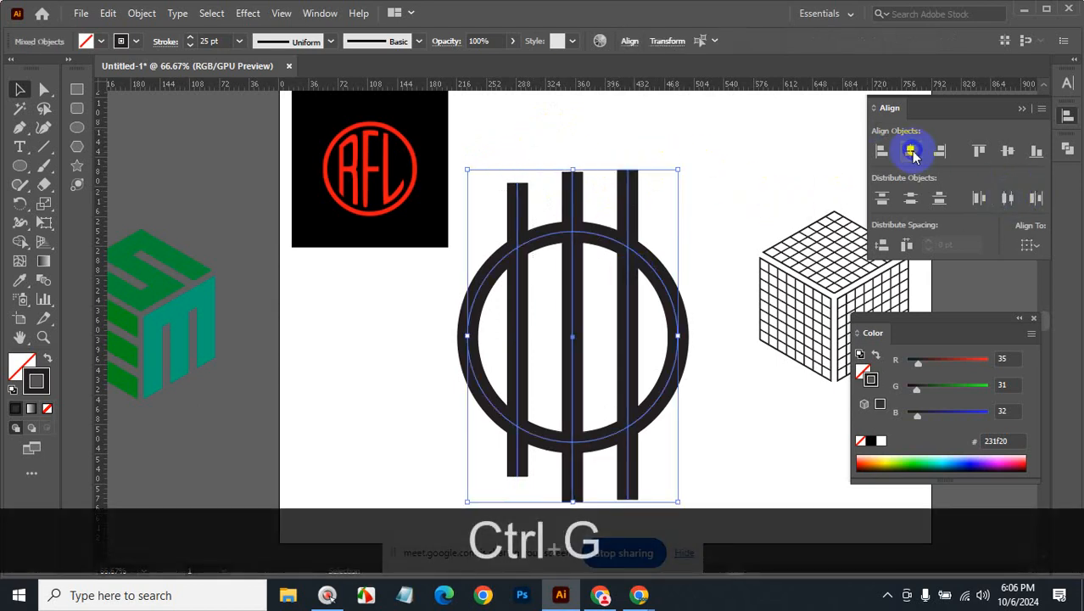
pyautogui.click(743, 180)
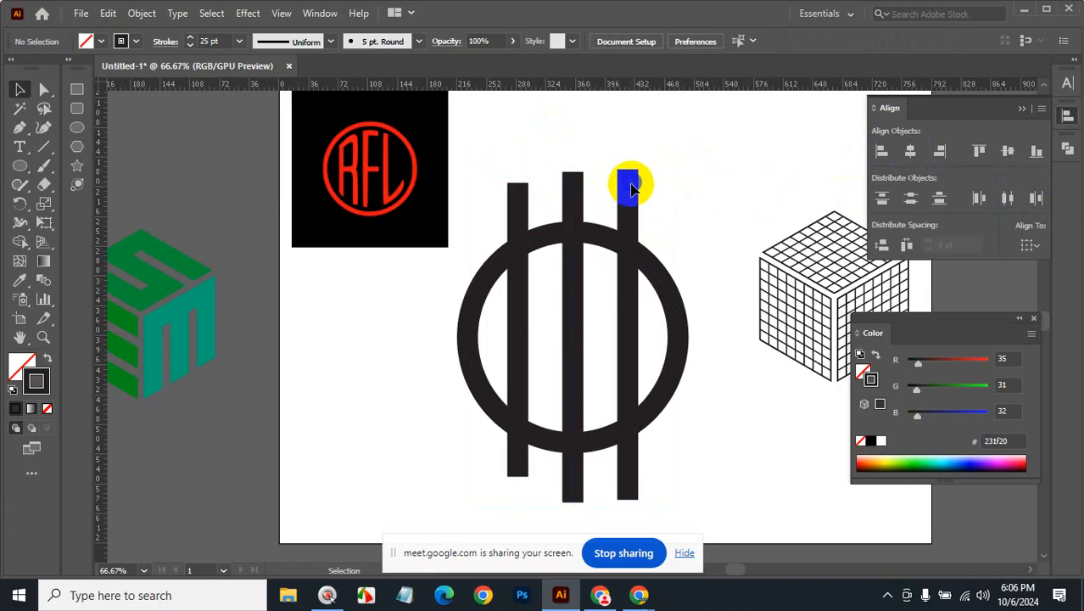
# - Ungroup the three centred vertical bars
pyautogui.click(626, 184)
pyautogui.rightClick(627, 185)
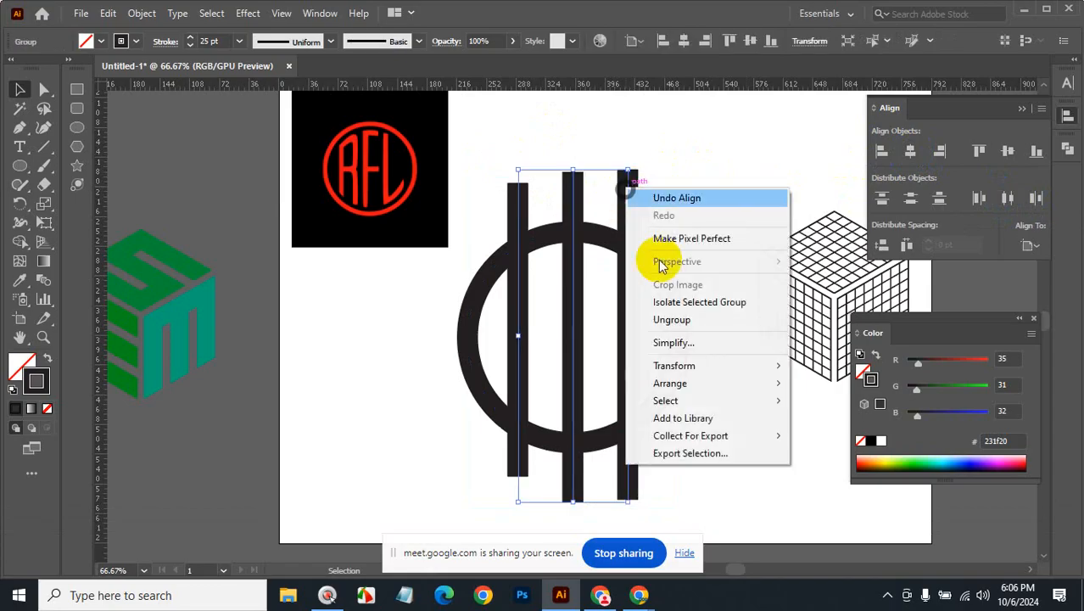
pyautogui.click(678, 319)
pyautogui.click(724, 184)
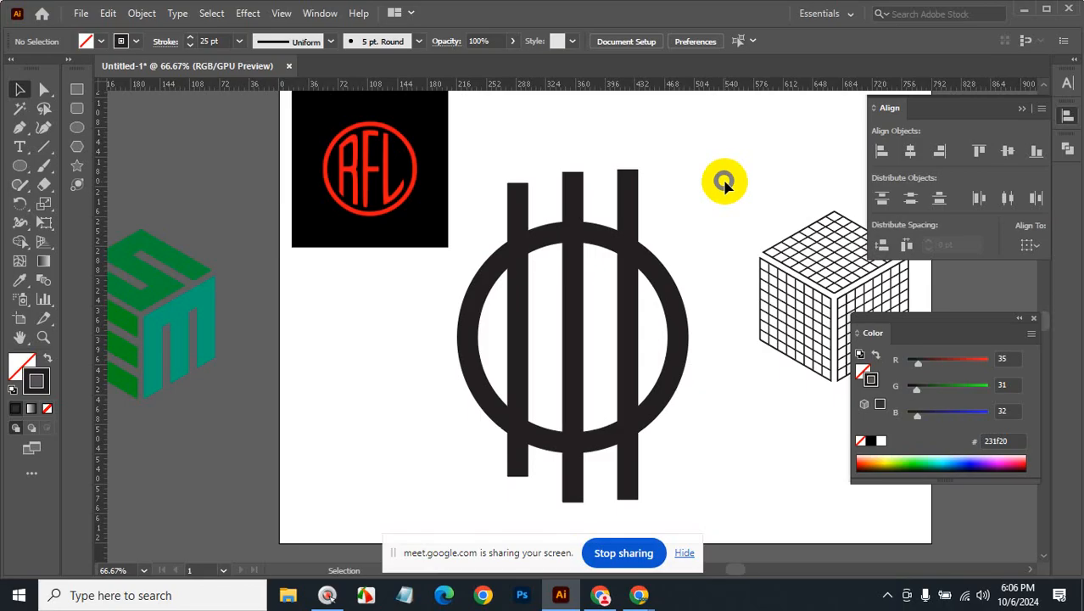
# - Move the left bar farther left inside the ring and place a copy of the centre bar in the widened gap
pyautogui.click(628, 263)
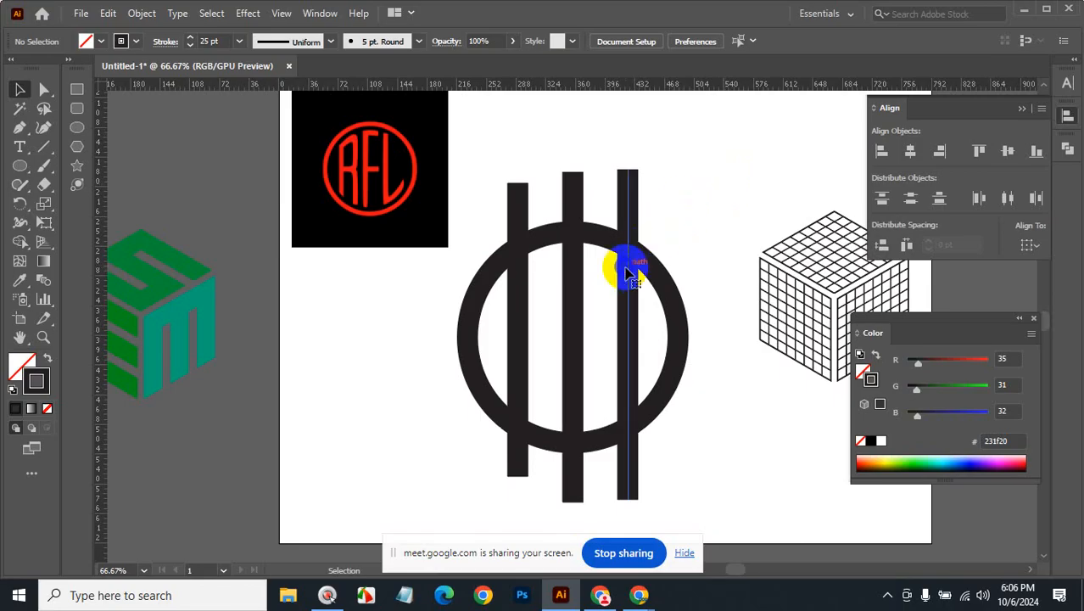
pyautogui.moveTo(515, 308); pyautogui.dragTo(495, 307)
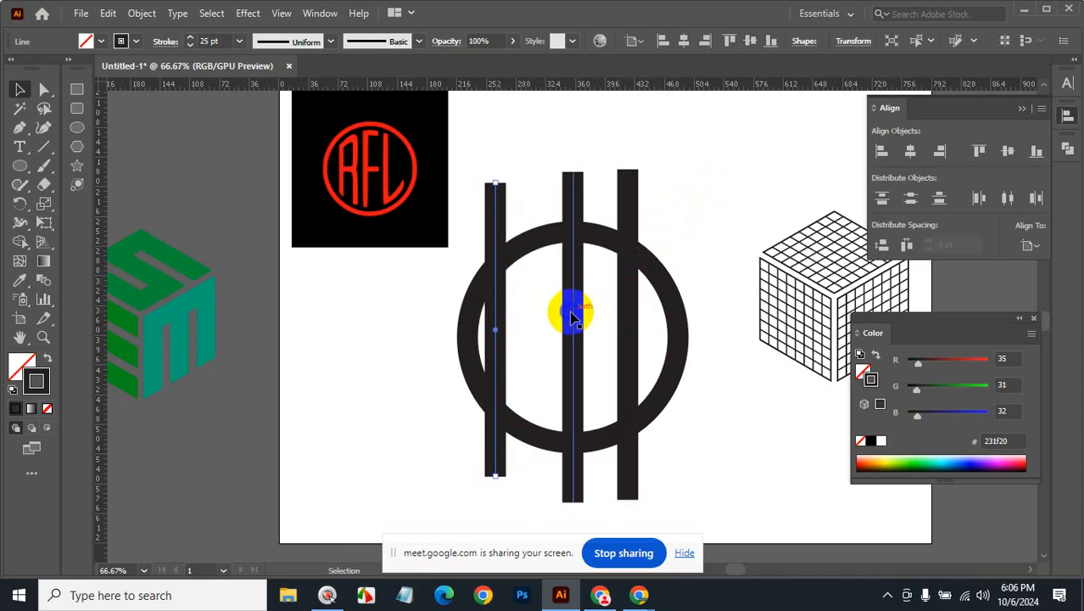
pyautogui.moveTo(573, 315); pyautogui.dragTo(534, 310)
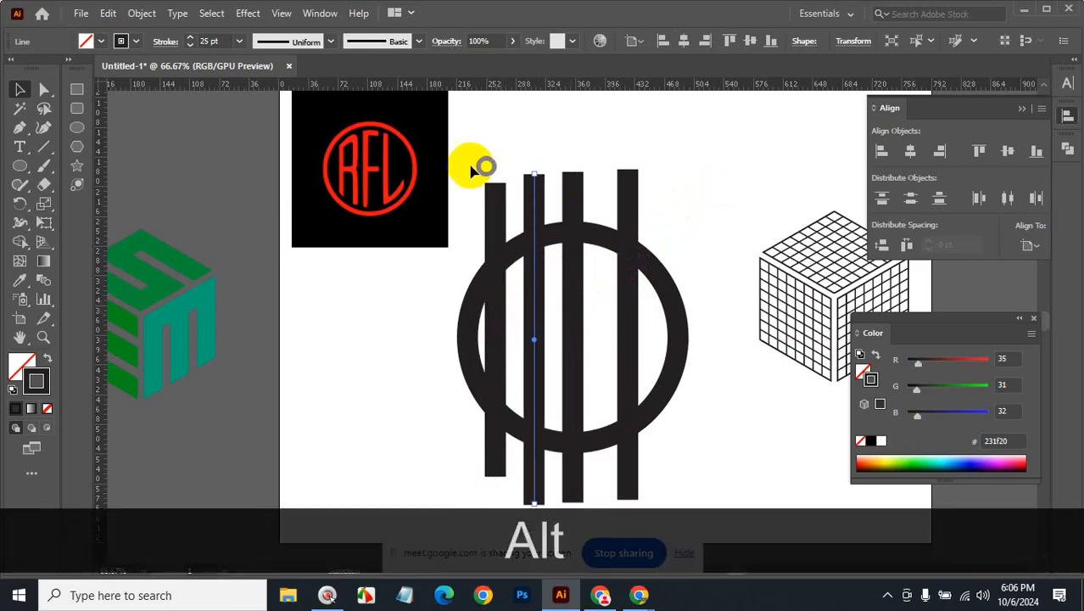
# - Distribute the four vertical bars evenly by their horizontal centres
pyautogui.moveTo(634, 197); pyautogui.dragTo(679, 199)
pyautogui.click(1008, 198)
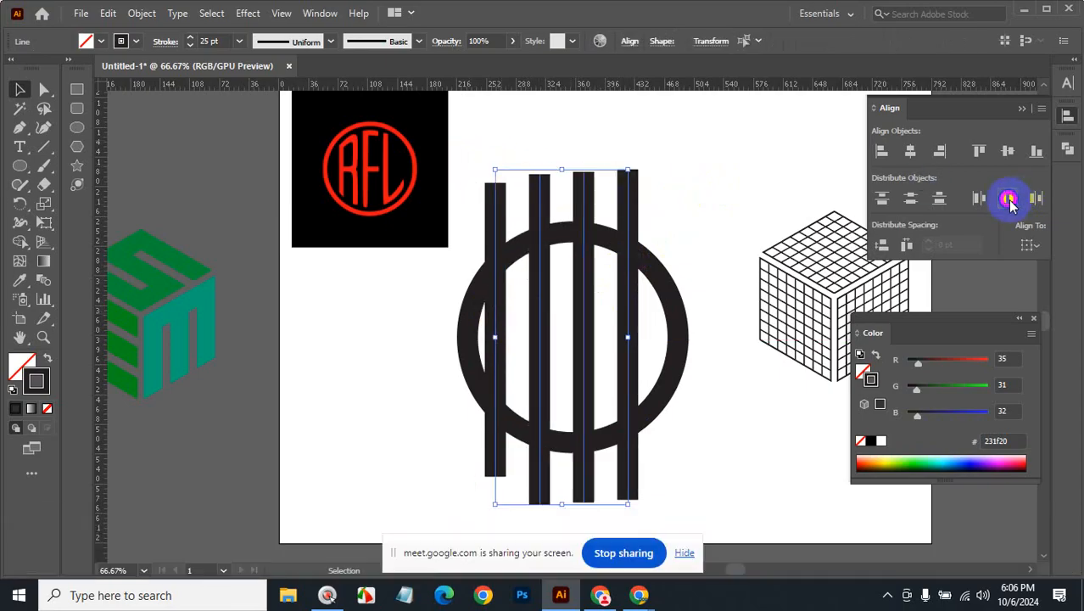
pyautogui.click(738, 201)
# - Group the four vertical bars and align the group and the ring on their horizontal centres
pyautogui.moveTo(477, 160); pyautogui.dragTo(715, 196)
pyautogui.hotkey('ctrl', 'g')
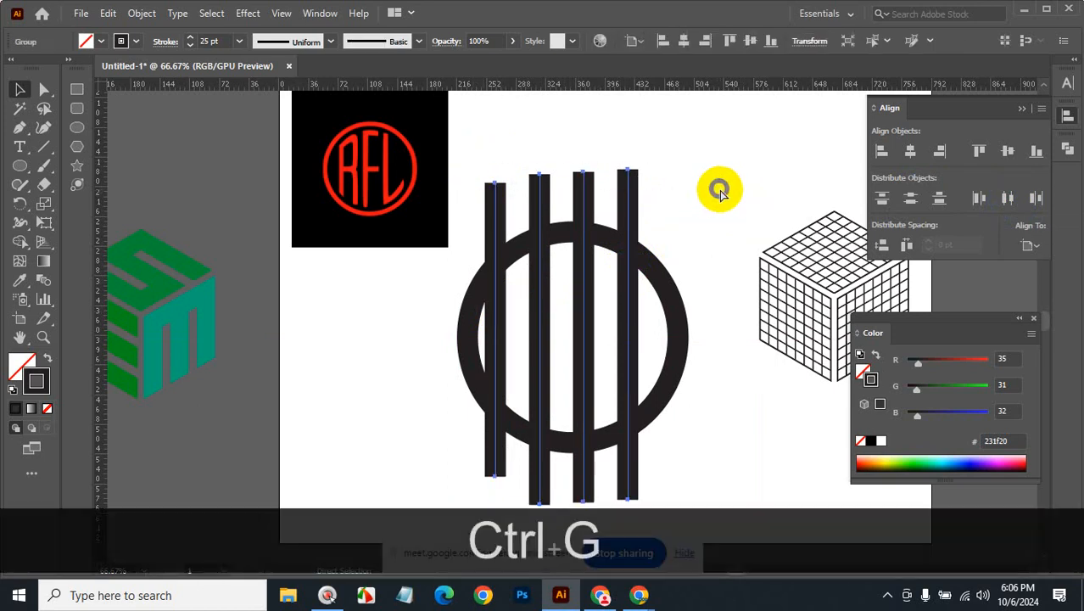
pyautogui.keyDown('shift'); pyautogui.click(660, 253); pyautogui.keyUp('shift')
pyautogui.click(910, 150)
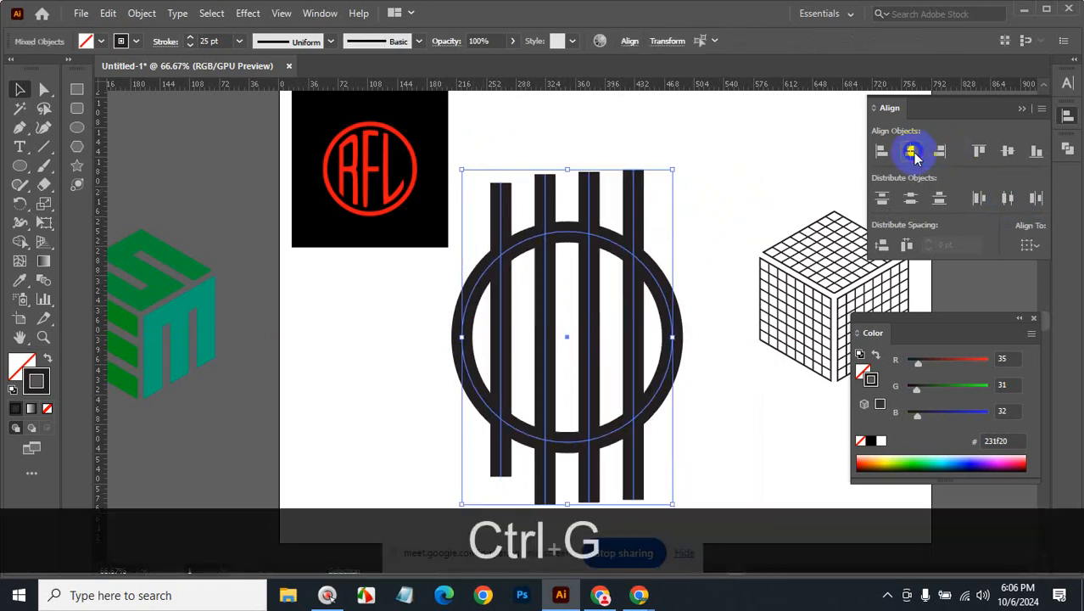
pyautogui.click(756, 149)
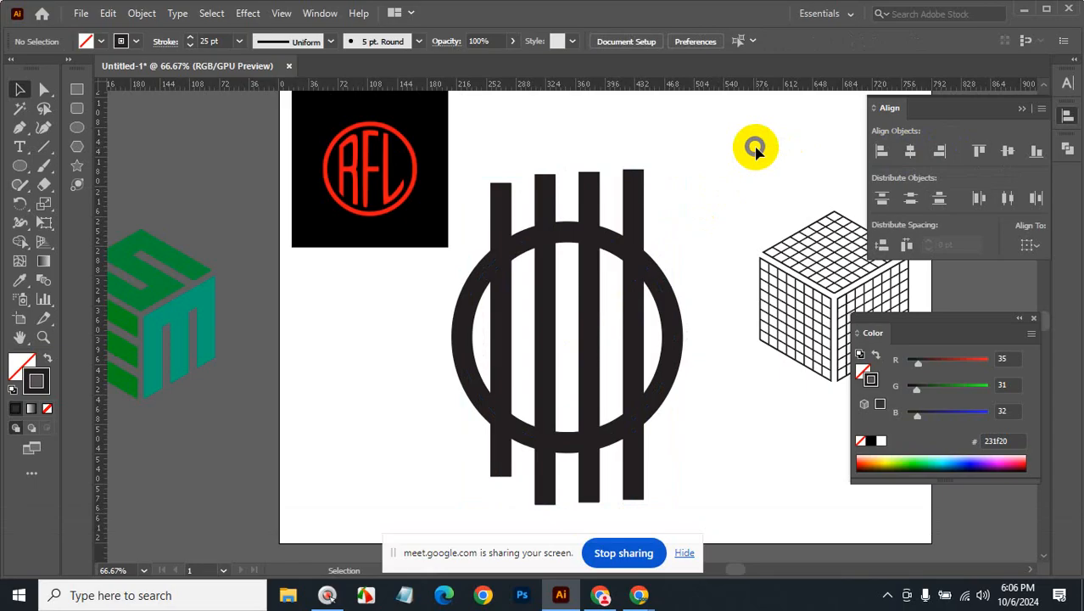
# - Set the stroke weight of the ring and the four bars to 20 pt
pyautogui.moveTo(465, 213); pyautogui.dragTo(709, 434)
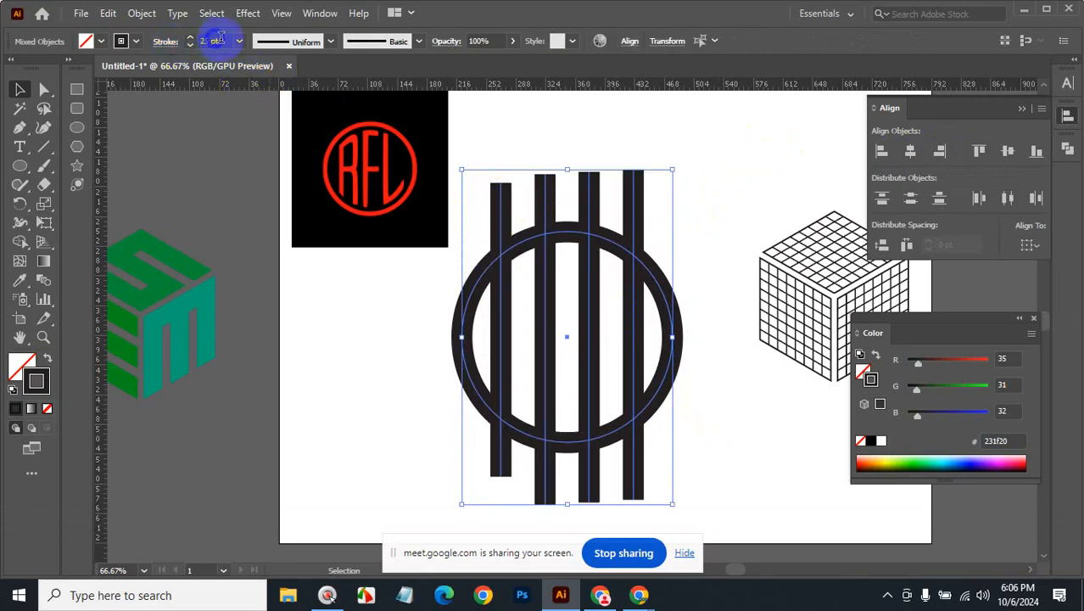
pyautogui.click(219, 40)
pyautogui.scroll(-5, 219, 39)
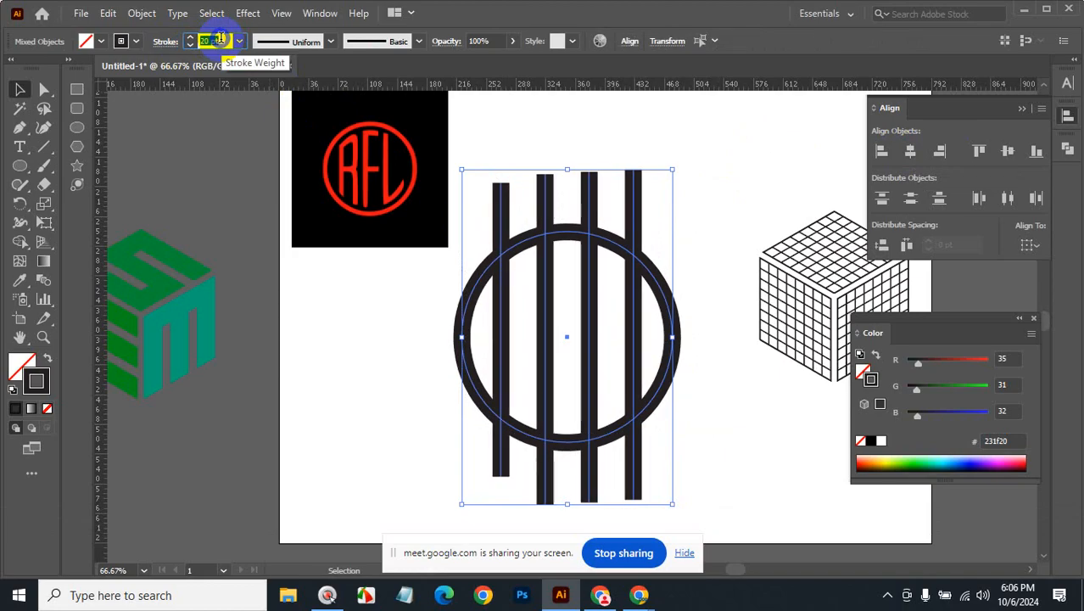
pyautogui.click(780, 400)
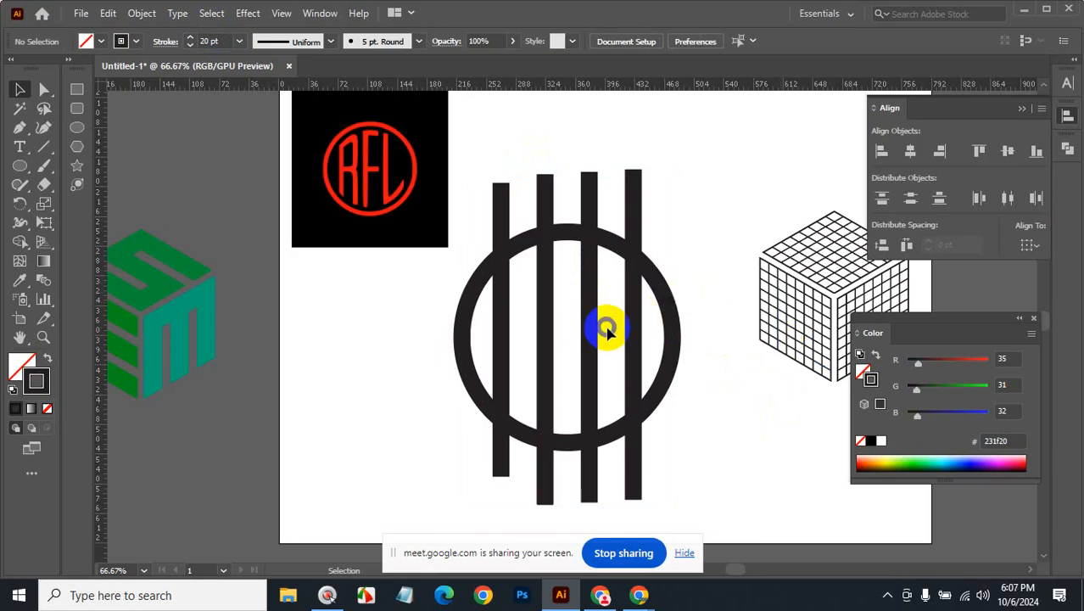
# - Place a spare copy of the ring and its four bars to the left of the original, overlapping the artboard's edge
pyautogui.moveTo(479, 237); pyautogui.dragTo(703, 462)
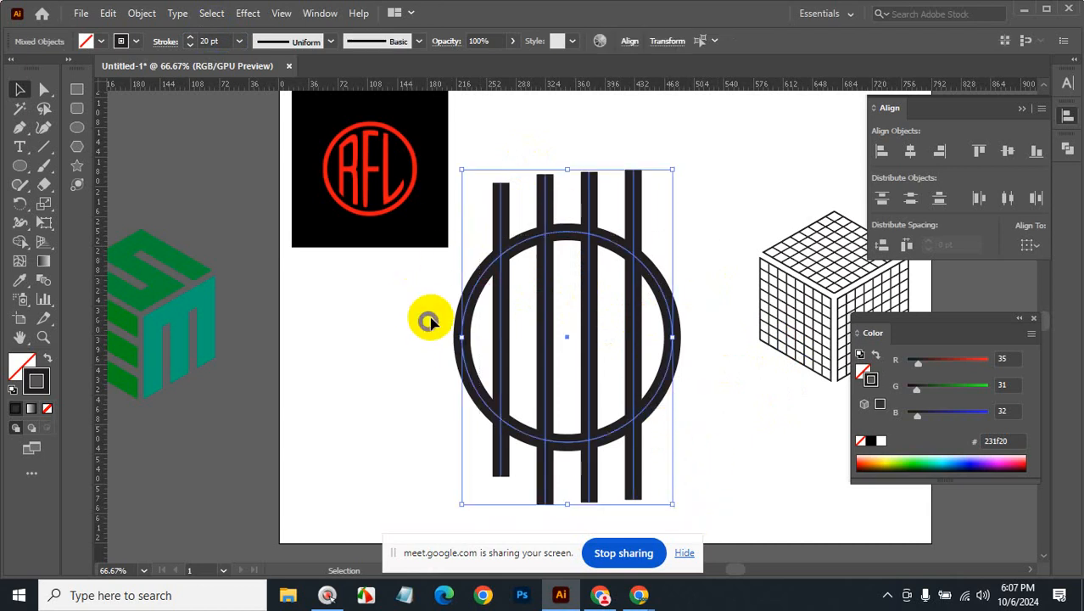
pyautogui.moveTo(590, 341); pyautogui.dragTo(280, 378)
# - Expand the strokes of the original ring and four bars into filled shapes
pyautogui.moveTo(484, 231); pyautogui.dragTo(726, 461)
pyautogui.click(142, 13)
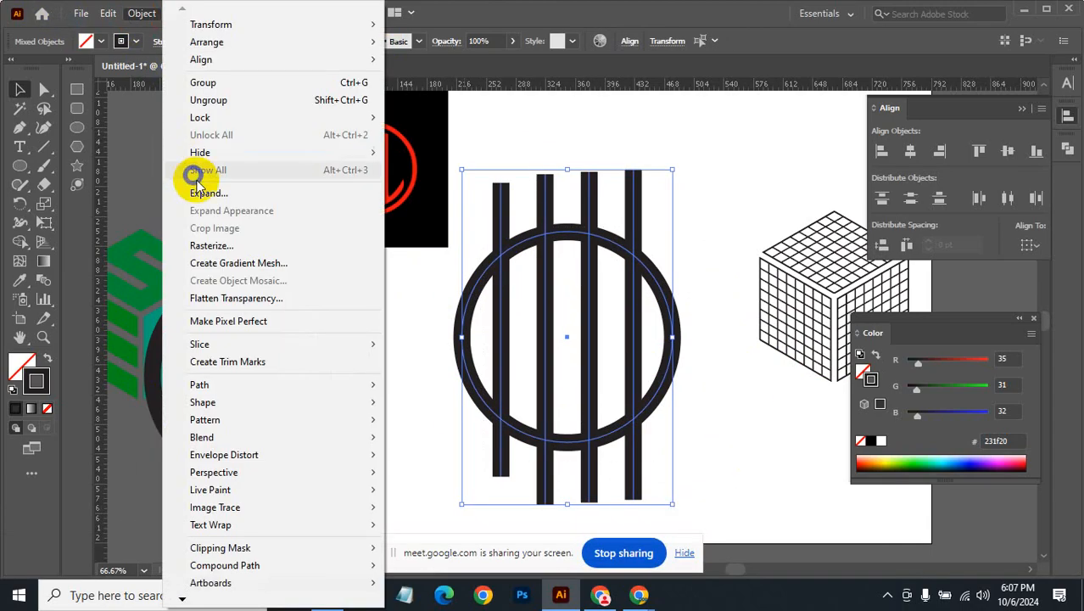
pyautogui.click(203, 188)
pyautogui.click(506, 389)
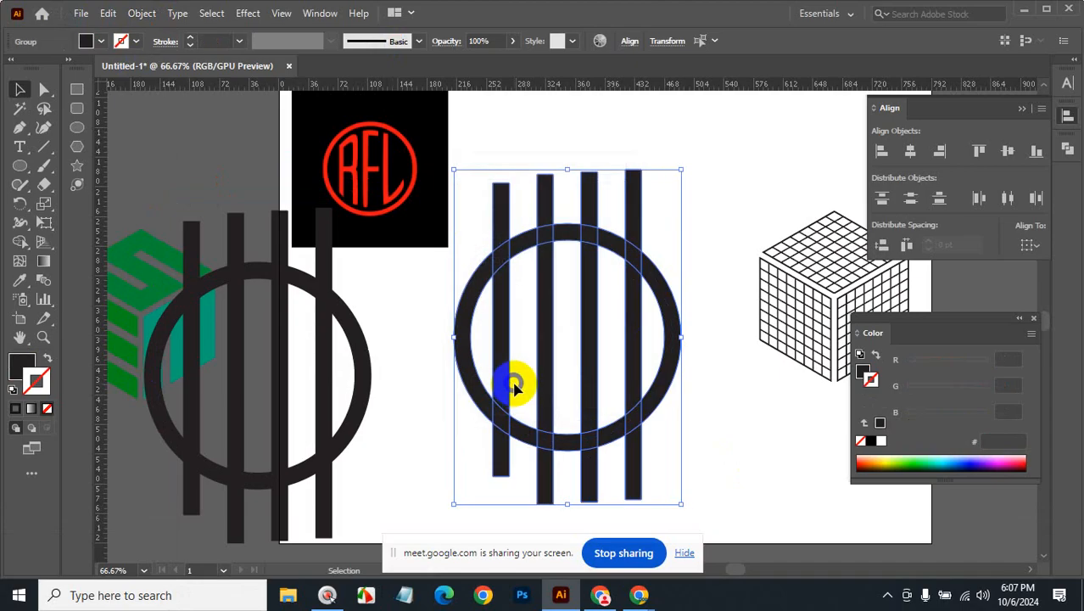
pyautogui.click(738, 423)
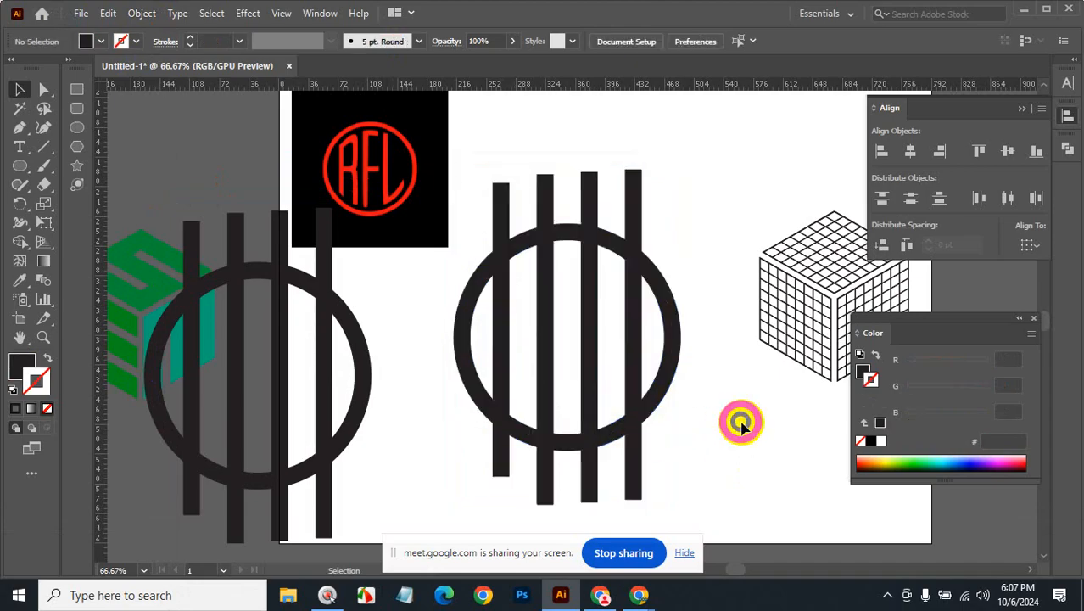
pyautogui.click(632, 323)
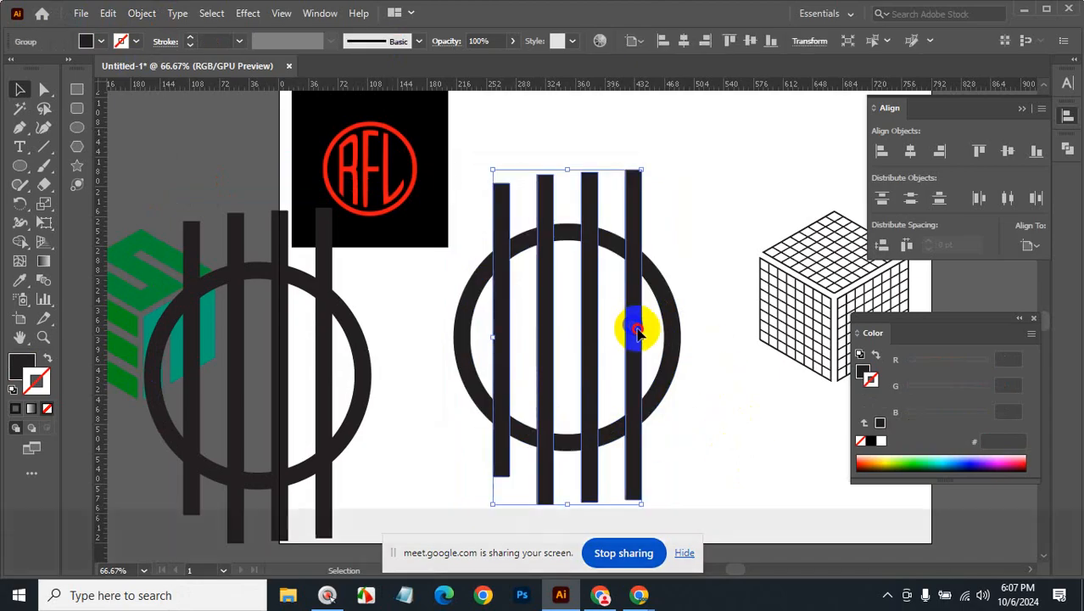
pyautogui.moveTo(633, 324); pyautogui.dragTo(738, 351)
pyautogui.hotkey('ctrl', 'alt', 'z')
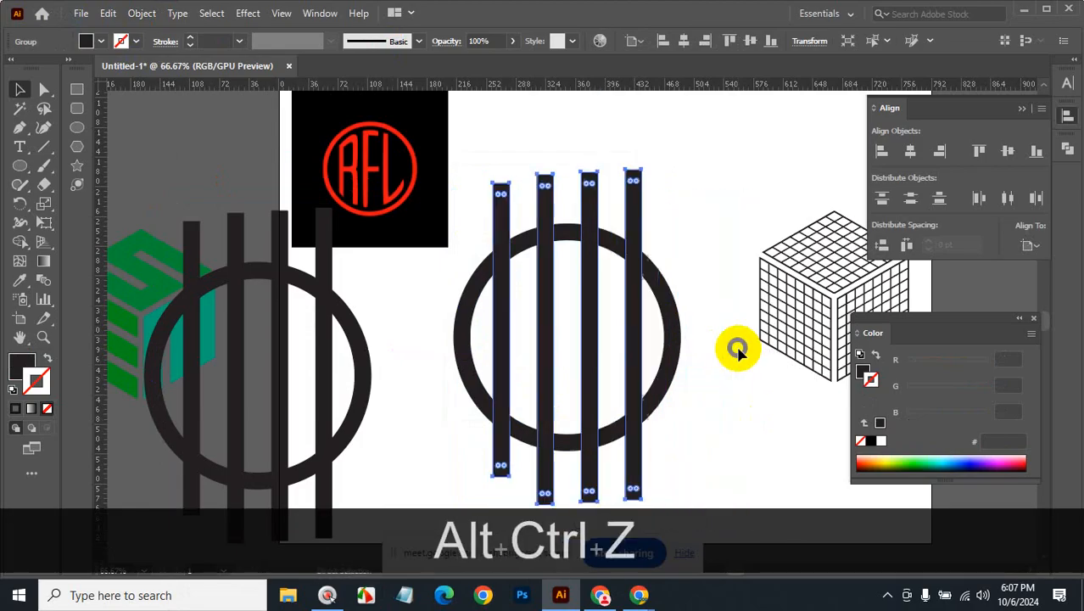
# - Ungroup the four expanded vertical bars
pyautogui.rightClick(642, 208)
pyautogui.click(679, 334)
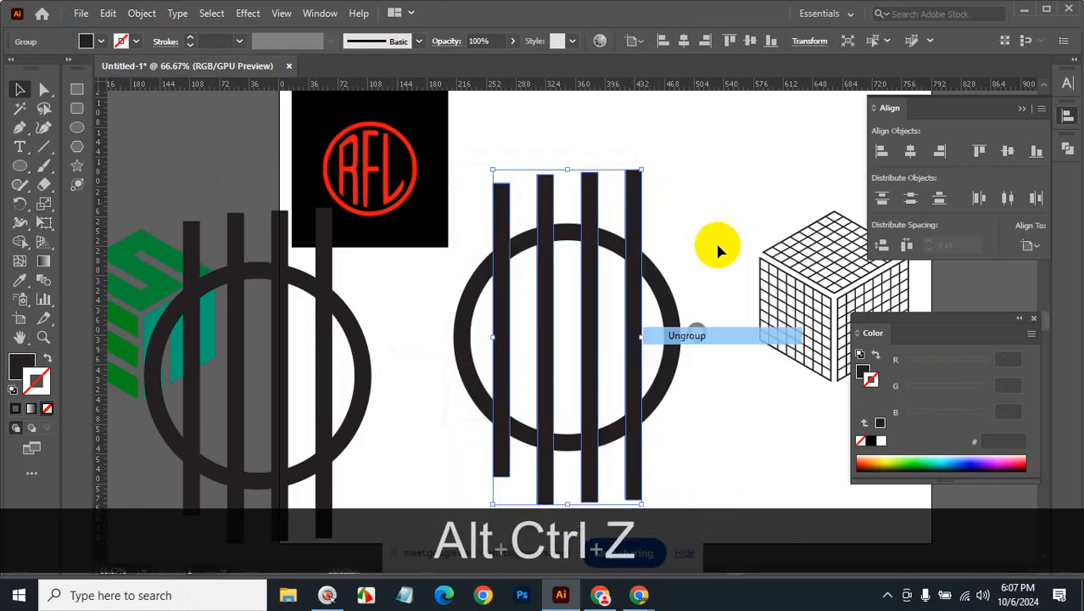
pyautogui.click(715, 240)
# - Duplicate the rightmost bar, rotate the copy 90 degrees to horizontal and lay it across the ring
pyautogui.moveTo(635, 218); pyautogui.dragTo(727, 212)
pyautogui.moveTo(741, 155); pyautogui.dragTo(842, 304)
pyautogui.moveTo(758, 332); pyautogui.dragTo(582, 317)
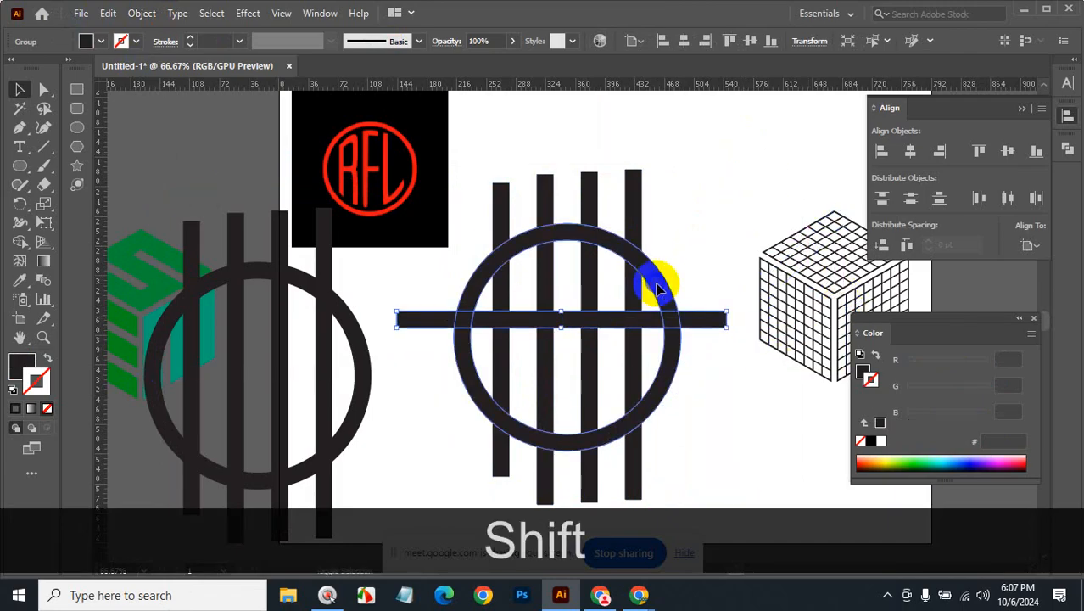
# - Centre the horizontal bar on the ring both horizontally and vertically, using the ring as key object
pyautogui.keyDown('shift'); pyautogui.click(657, 287); pyautogui.keyUp('shift')
pyautogui.click(658, 287)
pyautogui.click(909, 152)
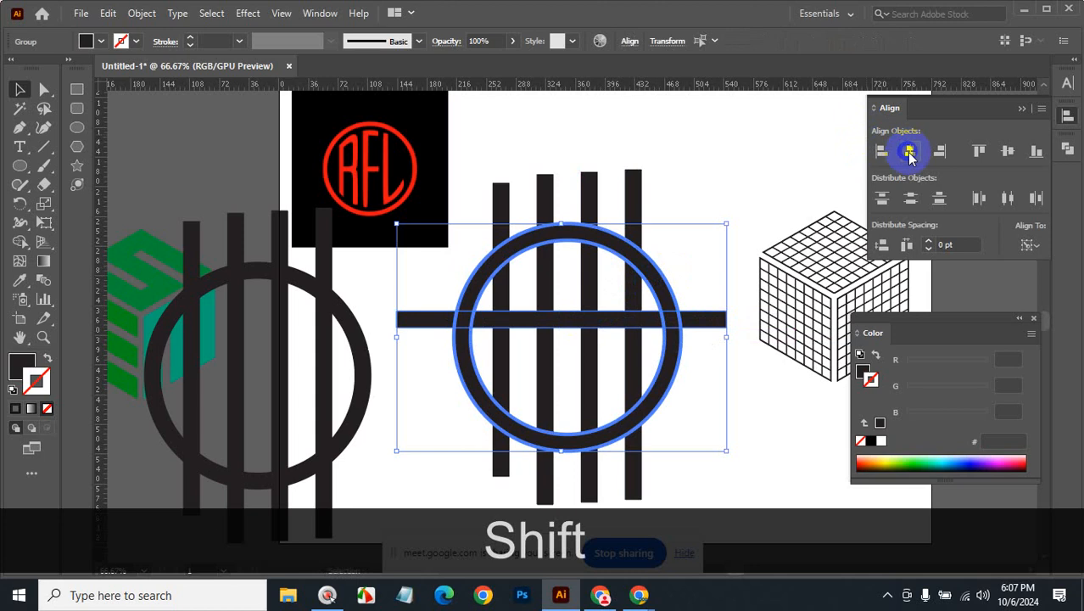
pyautogui.click(1007, 152)
pyautogui.click(771, 176)
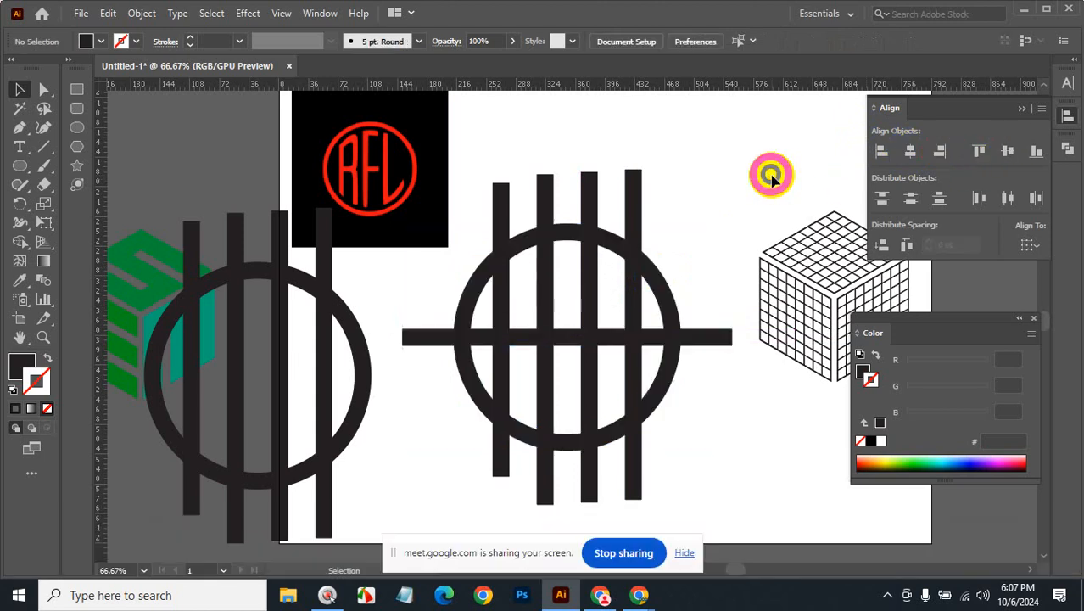
# - Divide the ring, the vertical bars and the horizontal bar at their overlaps with Pathfinder and ungroup the resulting pieces
pyautogui.moveTo(468, 230); pyautogui.dragTo(690, 462)
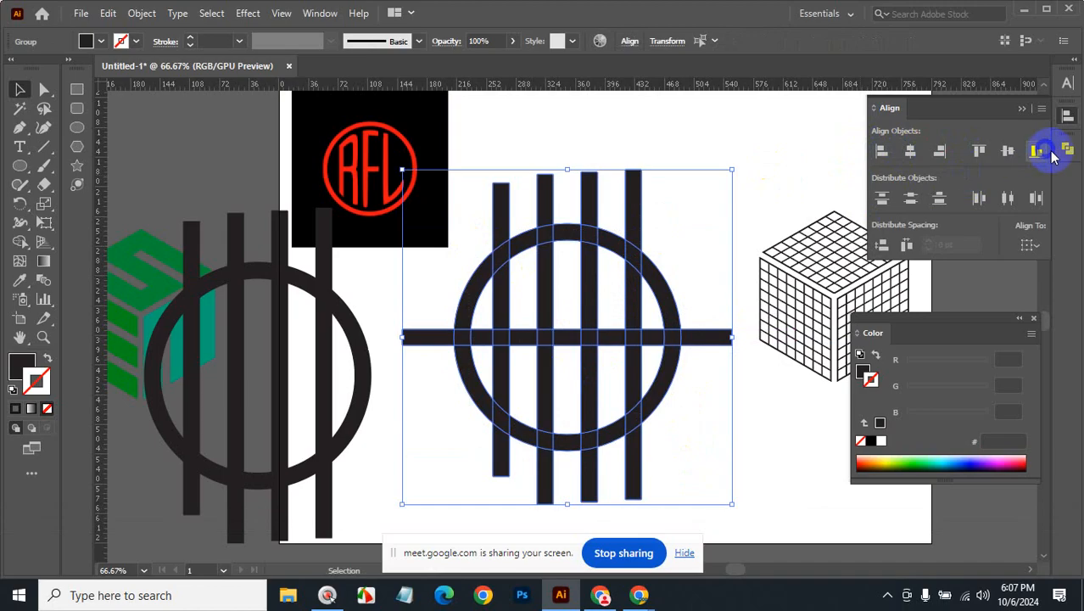
pyautogui.click(1061, 153)
pyautogui.click(885, 224)
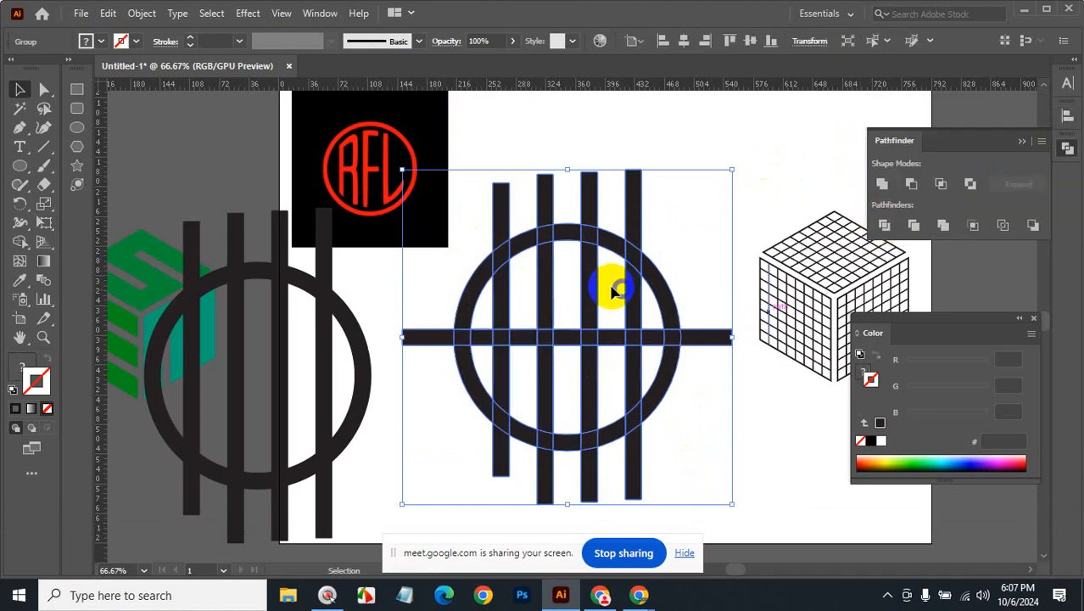
pyautogui.rightClick(565, 272)
pyautogui.click(625, 405)
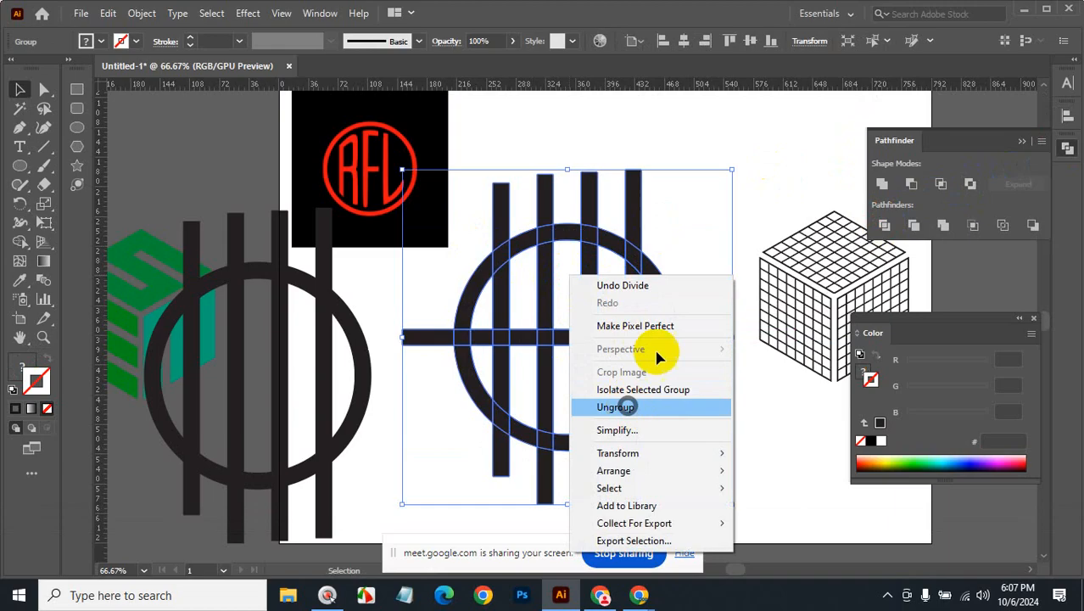
pyautogui.click(683, 199)
# - Delete the vertical bar ends above the ring and the horizontal bar's overhang to the left of the ring
pyautogui.moveTo(459, 153); pyautogui.dragTo(697, 203)
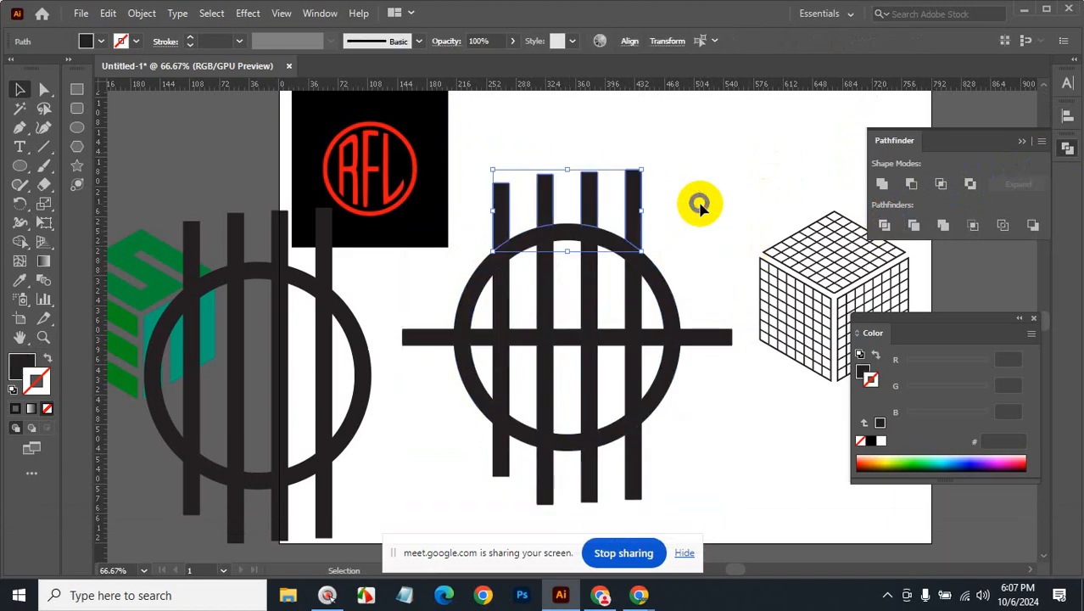
pyautogui.press('BackSpace')
pyautogui.moveTo(404, 309); pyautogui.dragTo(427, 398)
pyautogui.press('BackSpace')
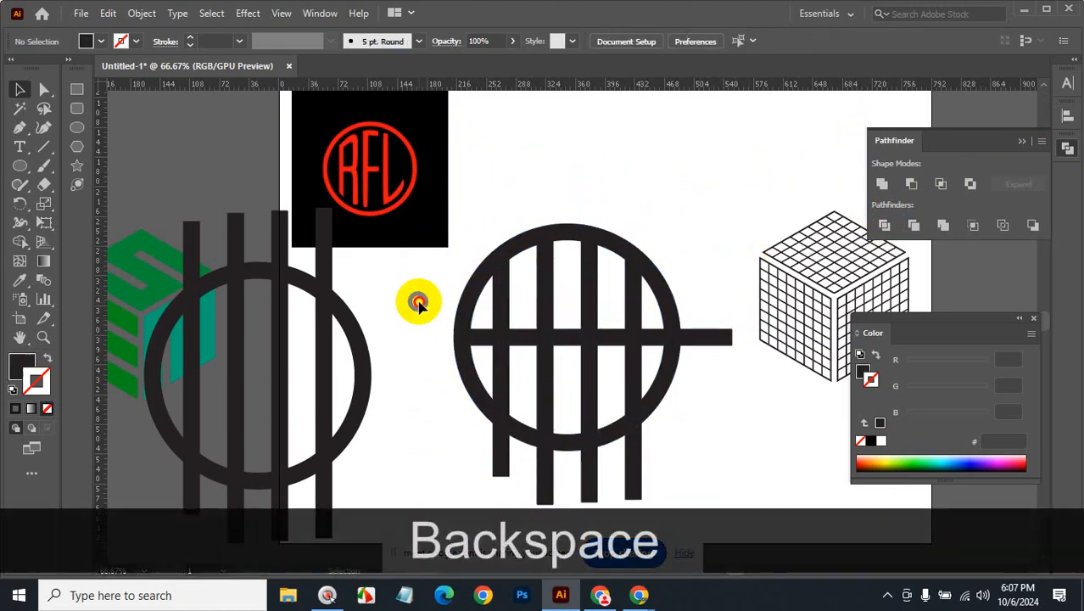
# - Delete the ring's arc beyond the leftmost bar, the horizontal bar's right overhang and the upper arc beyond the rightmost bar
pyautogui.moveTo(418, 300); pyautogui.dragTo(472, 382)
pyautogui.press('BackSpace')
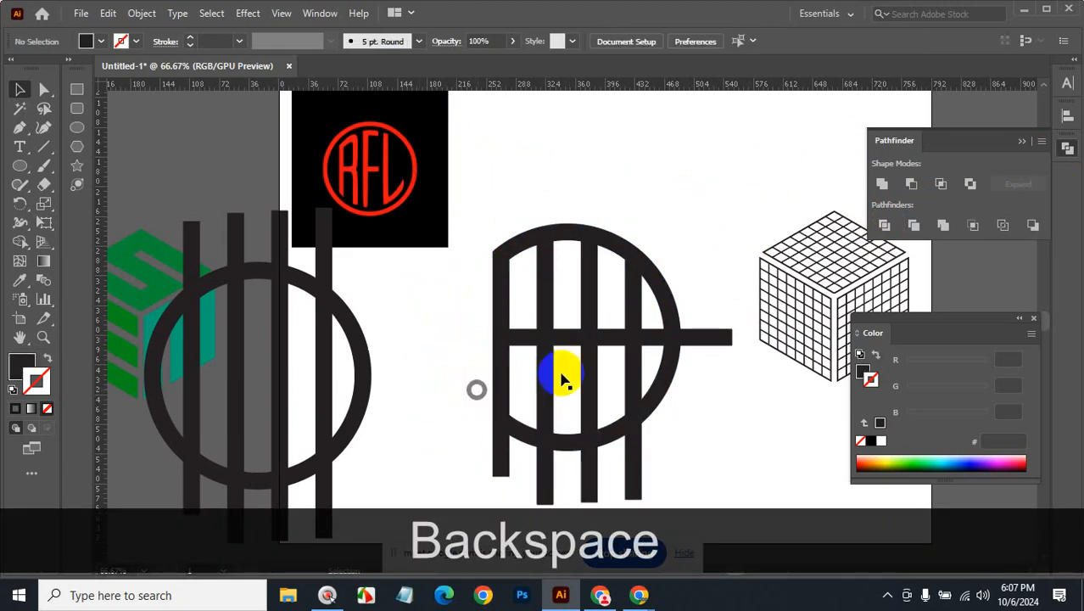
pyautogui.moveTo(720, 293); pyautogui.dragTo(702, 392)
pyautogui.press('BackSpace')
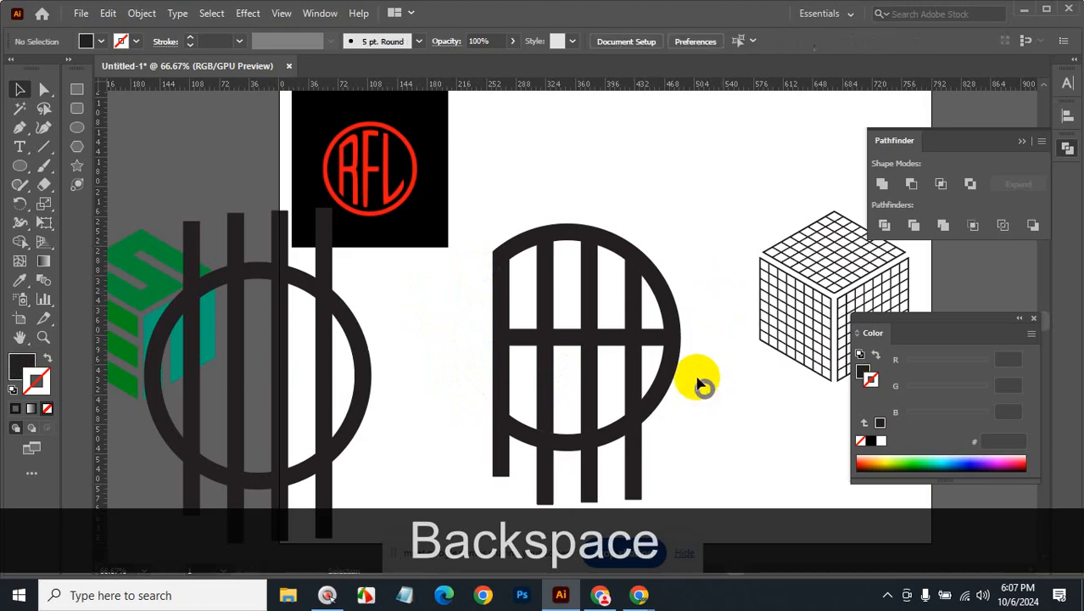
pyautogui.moveTo(682, 304); pyautogui.dragTo(667, 297)
pyautogui.press('BackSpace')
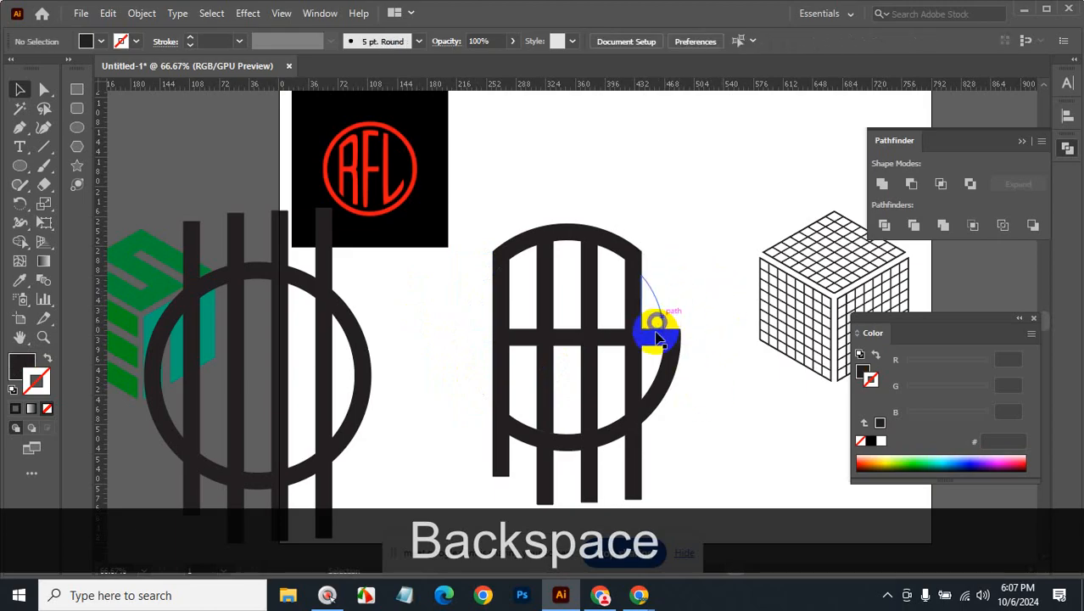
# - Delete the horizontal bar pieces to the right of the rightmost vertical bar, including where the bar crosses the ring
pyautogui.click(655, 340)
pyautogui.press('BackSpace')
pyautogui.moveTo(694, 360); pyautogui.dragTo(671, 363)
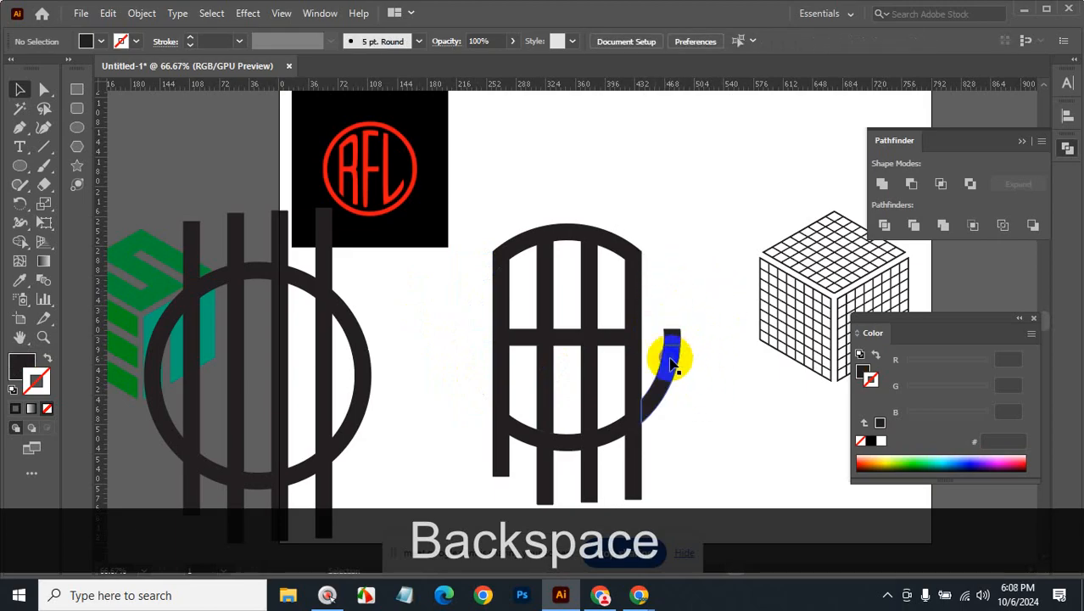
pyautogui.press('BackSpace')
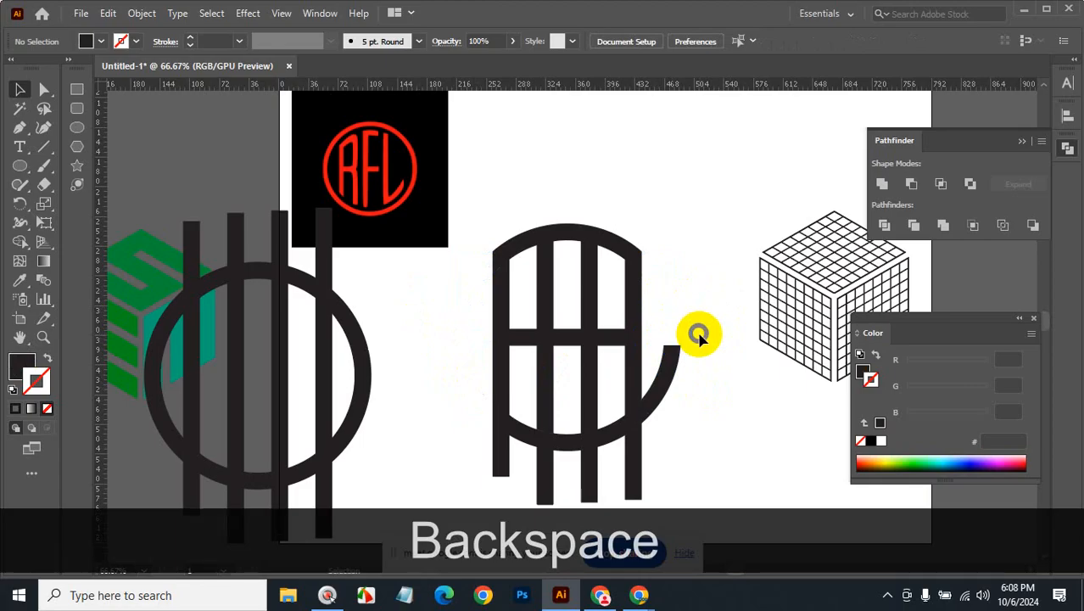
# - Delete the ends of all four vertical bars that extend below the ring
pyautogui.moveTo(460, 468); pyautogui.dragTo(684, 488)
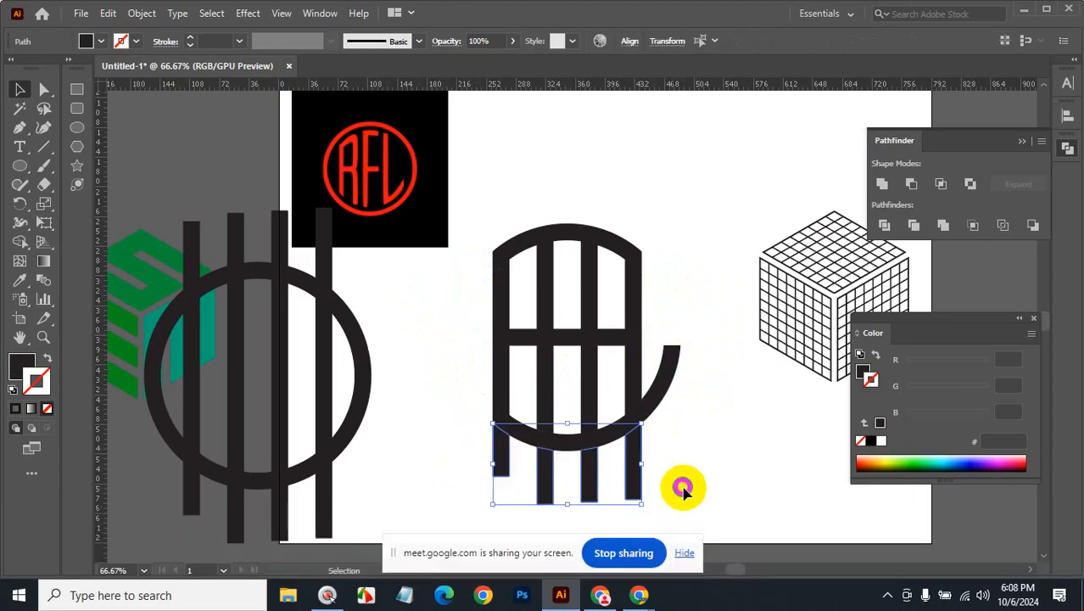
pyautogui.press('BackSpace')
pyautogui.press('BackSpace')
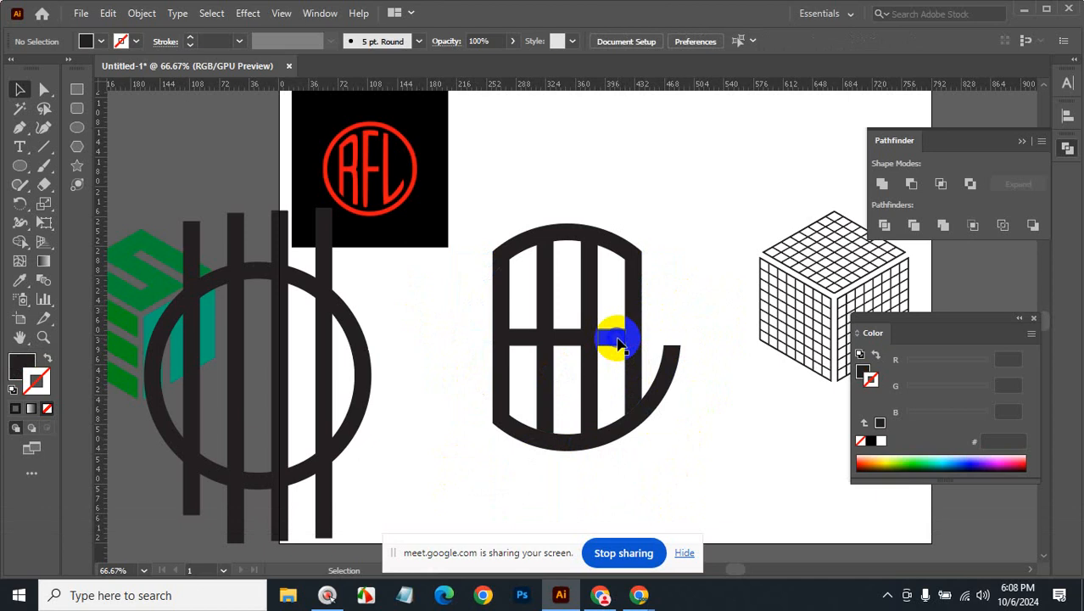
# - Delete the horizontal bar, upper arc and lower arc pieces between the two middle vertical bars
pyautogui.click(567, 334)
pyautogui.press('BackSpace')
pyautogui.click(563, 235)
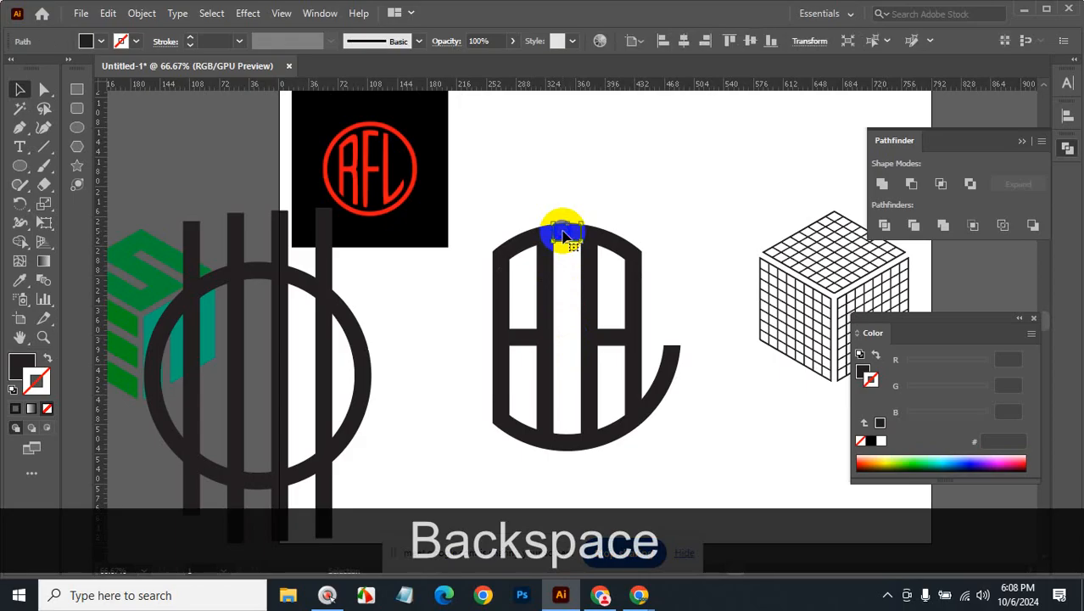
pyautogui.press('BackSpace')
pyautogui.click(568, 450)
pyautogui.press('BackSpace')
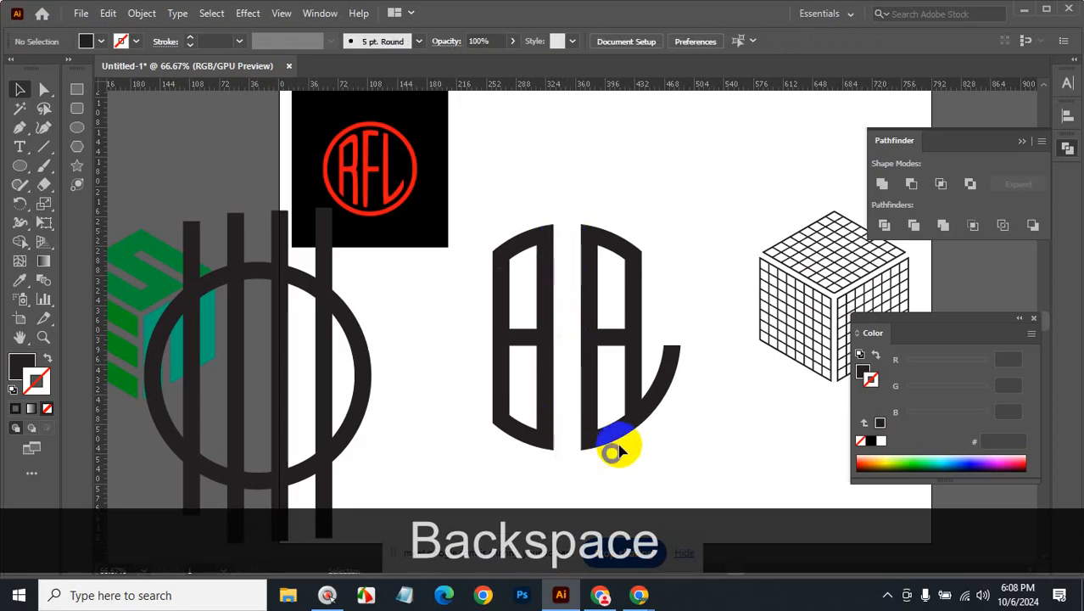
# - Delete the lower arc pieces between the two right-hand bars and between the two left-hand bars
pyautogui.click(619, 438)
pyautogui.press('BackSpace')
pyautogui.click(501, 435)
pyautogui.press('BackSpace')
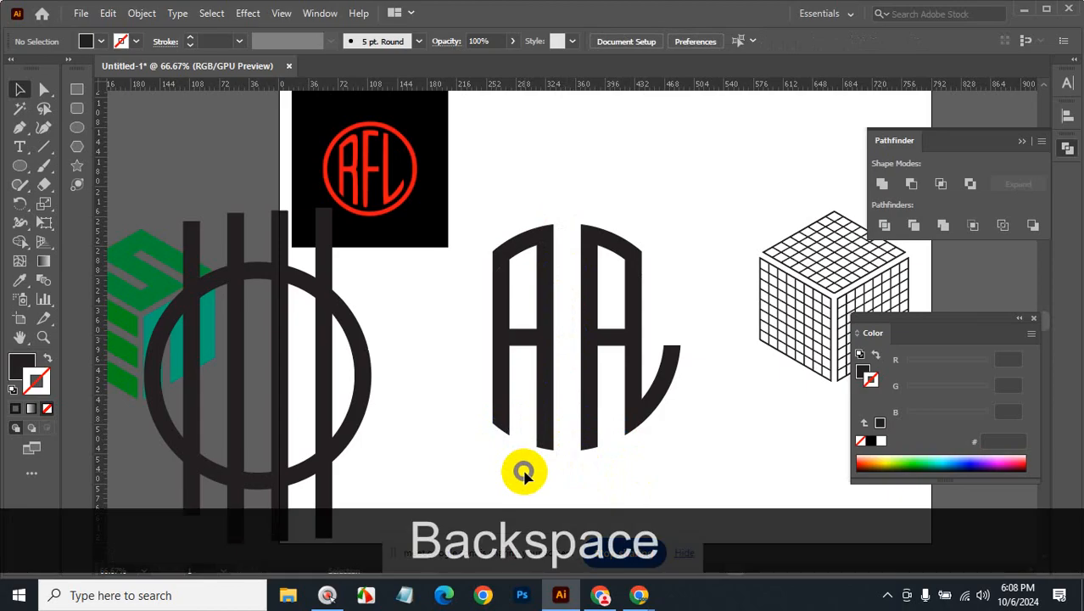
# - Offset by 4 pt the rightmost bar's pieces where it crosses the upper arc and the horizontal bar
pyautogui.click(637, 254)
pyautogui.keyDown('shift'); pyautogui.click(638, 310); pyautogui.keyUp('shift')
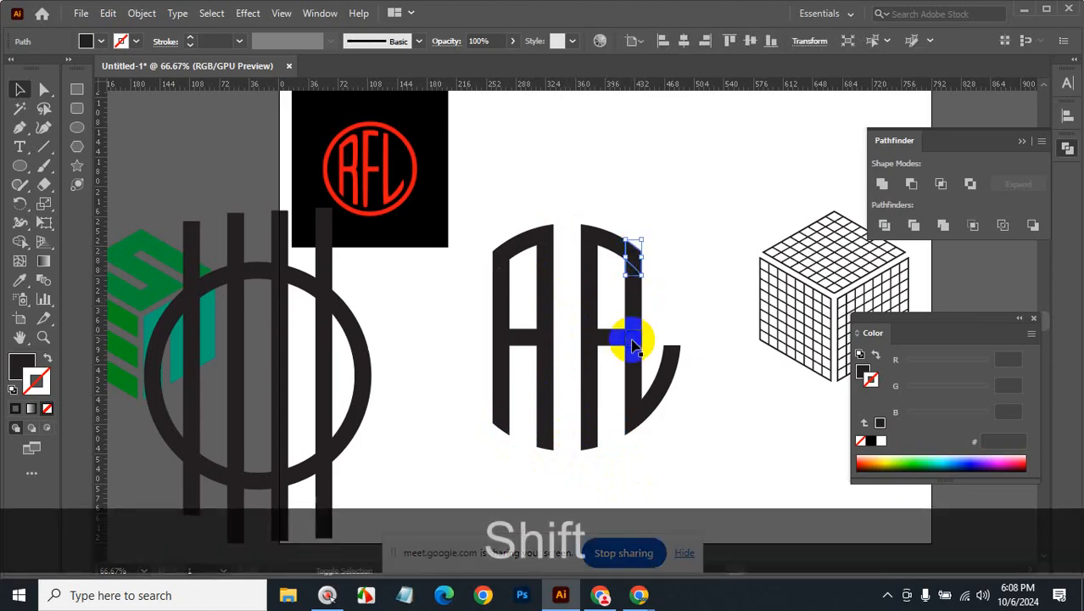
pyautogui.keyDown('shift'); pyautogui.click(632, 340); pyautogui.keyUp('shift')
pyautogui.click(141, 13)
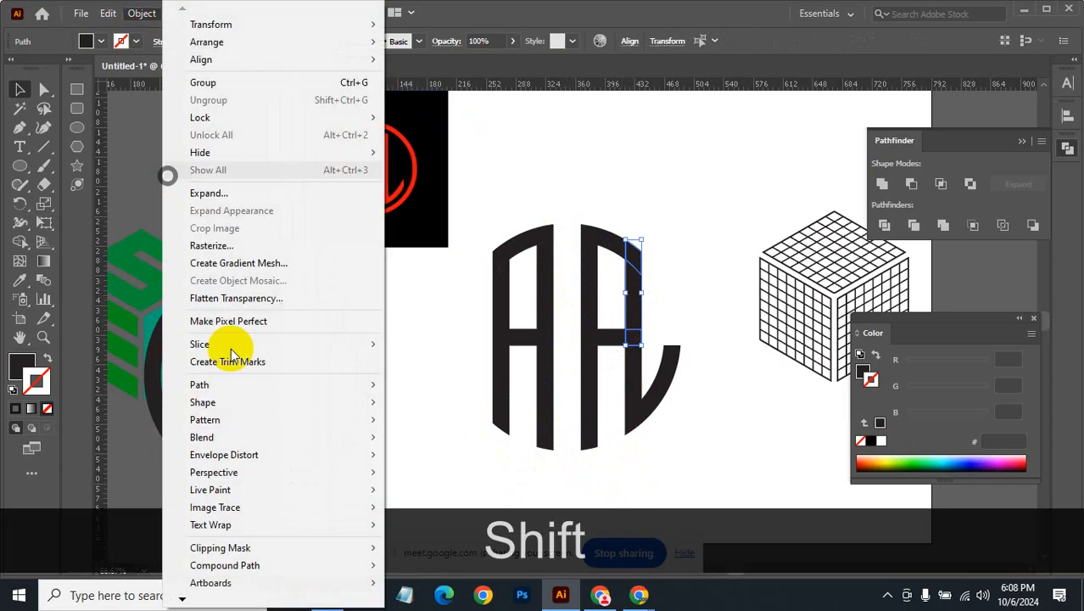
pyautogui.moveTo(355, 386)
pyautogui.click(400, 436)
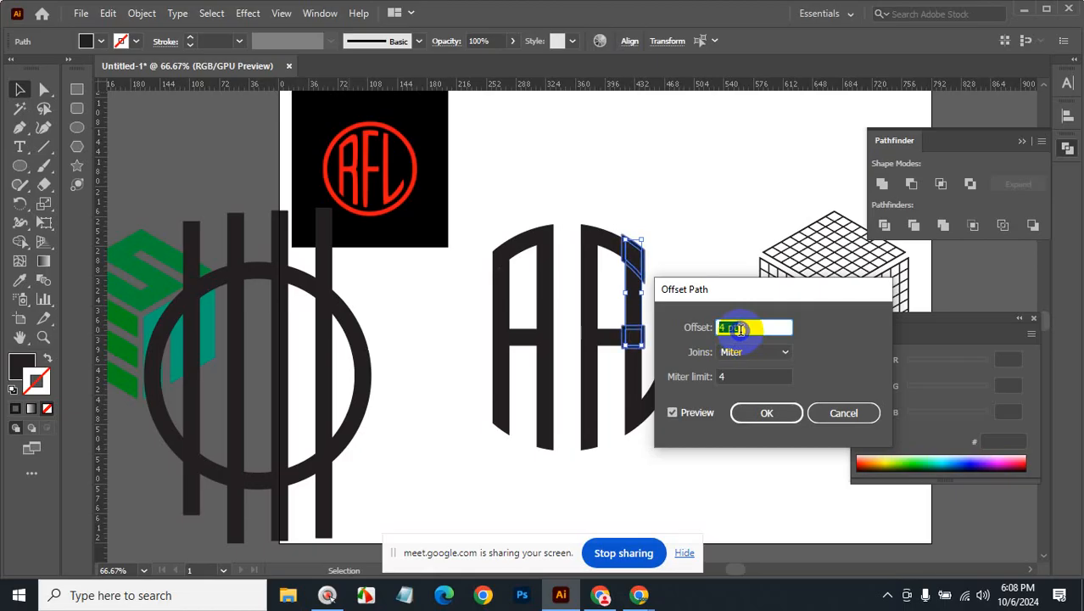
pyautogui.click(760, 413)
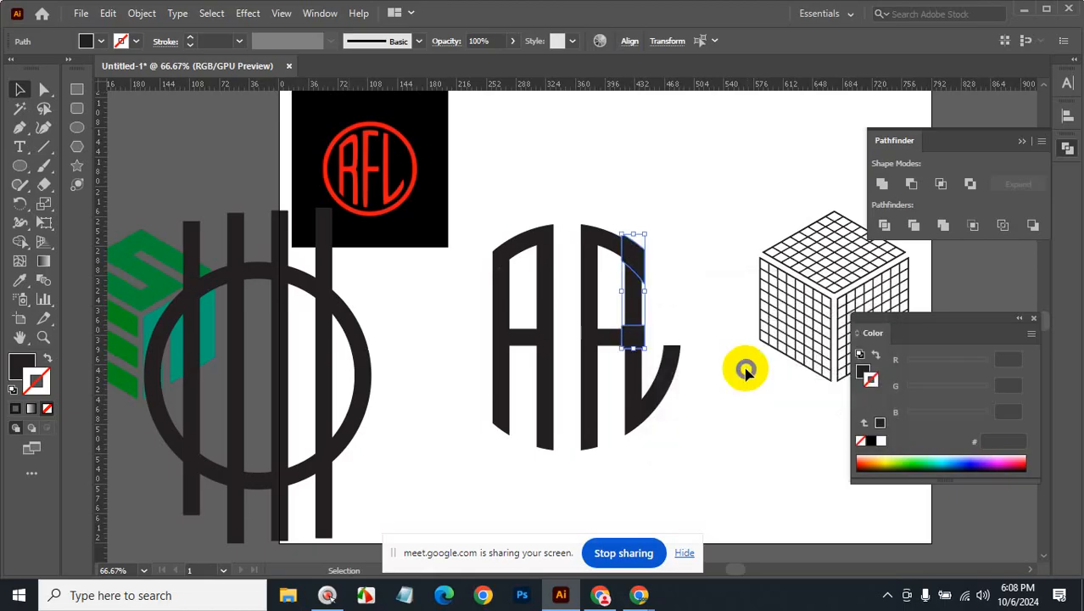
# - Remove the offset pieces and their overlaps from the F's top arm and crossbar with Shape Builder, leaving a gap before the L
pyautogui.keyDown('ctrl'); pyautogui.click(615, 316); pyautogui.keyUp('ctrl')
pyautogui.keyDown('ctrl'); pyautogui.click(615, 316); pyautogui.keyUp('ctrl')
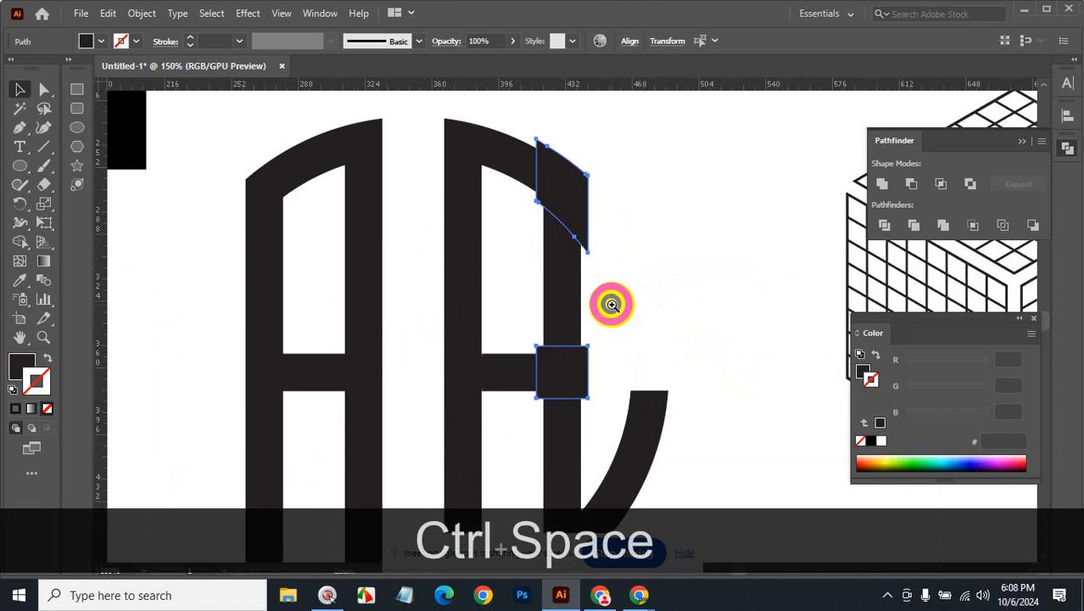
pyautogui.keyDown('shift'); pyautogui.click(519, 163); pyautogui.keyUp('shift')
pyautogui.keyDown('shift'); pyautogui.click(509, 371); pyautogui.keyUp('shift')
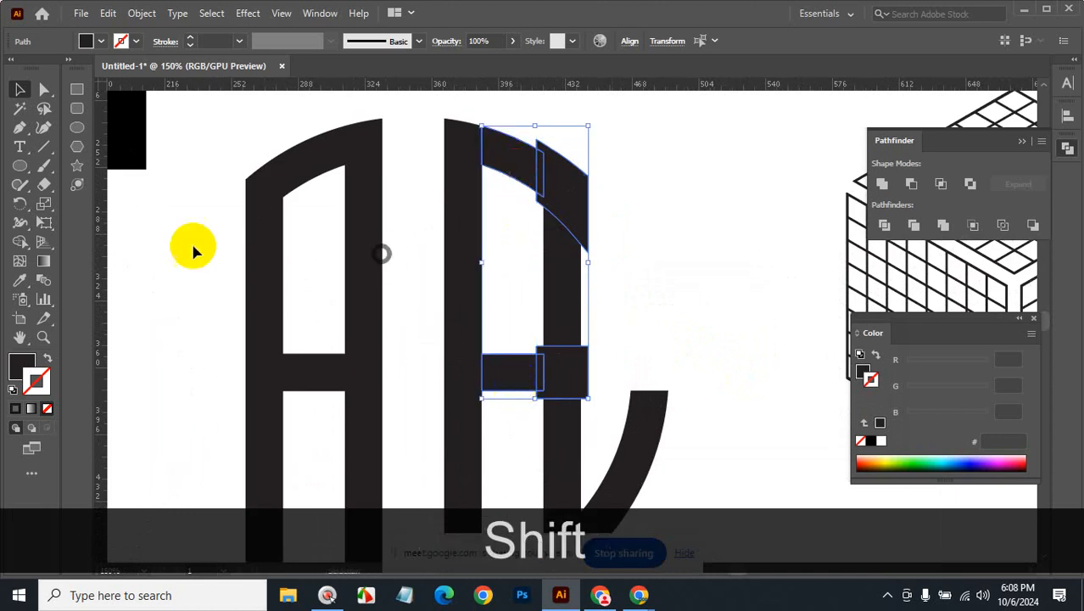
pyautogui.click(18, 244)
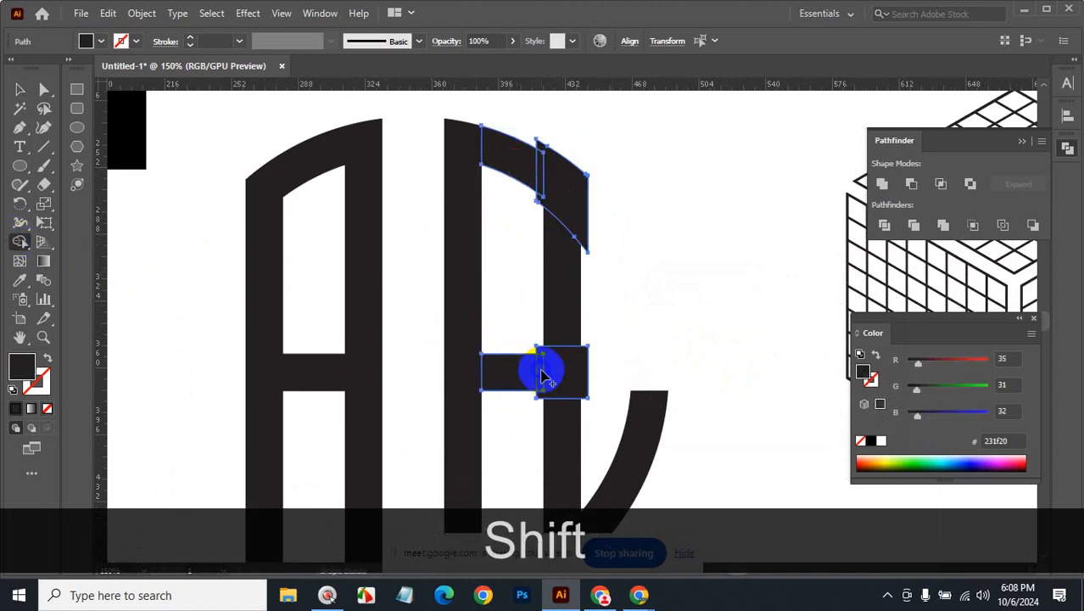
pyautogui.keyDown('alt'); pyautogui.click(560, 370); pyautogui.keyUp('alt')
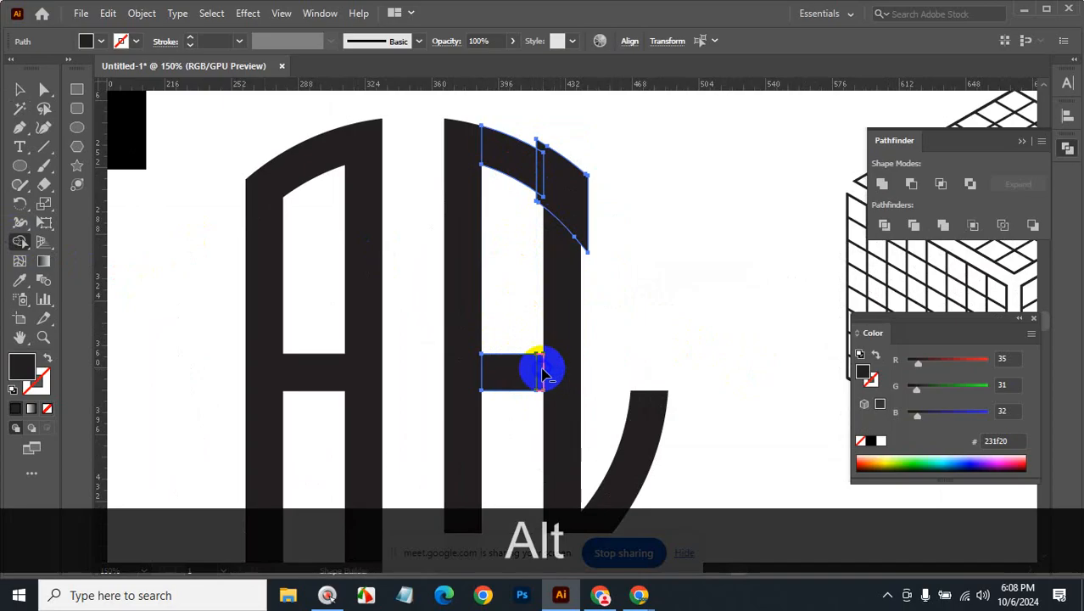
pyautogui.keyDown('alt'); pyautogui.click(543, 371); pyautogui.keyUp('alt')
pyautogui.keyDown('alt'); pyautogui.click(574, 201); pyautogui.keyUp('alt')
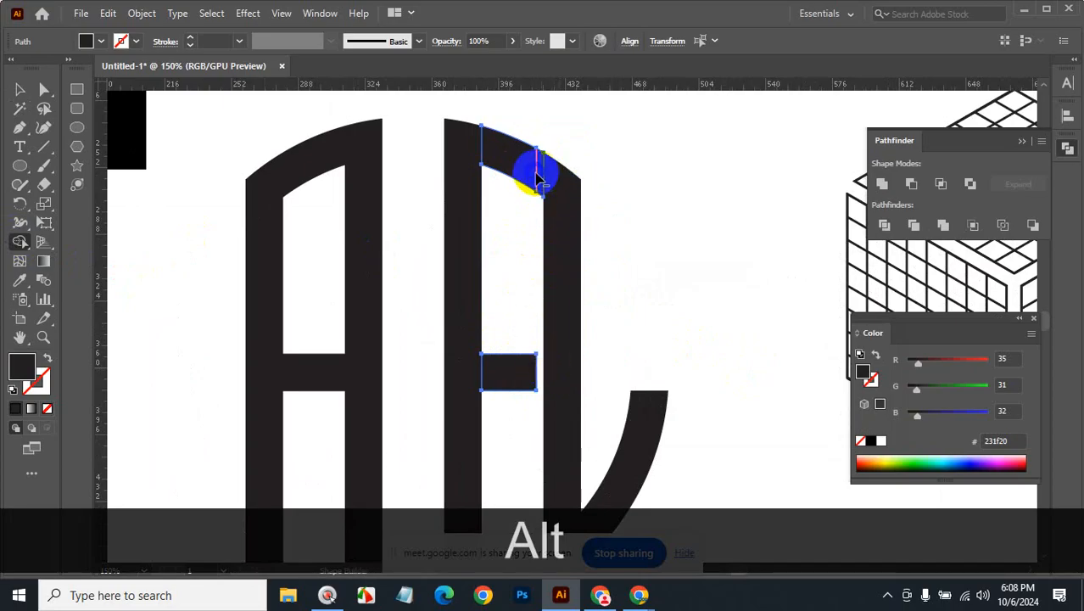
pyautogui.keyDown('alt'); pyautogui.click(543, 178); pyautogui.keyUp('alt')
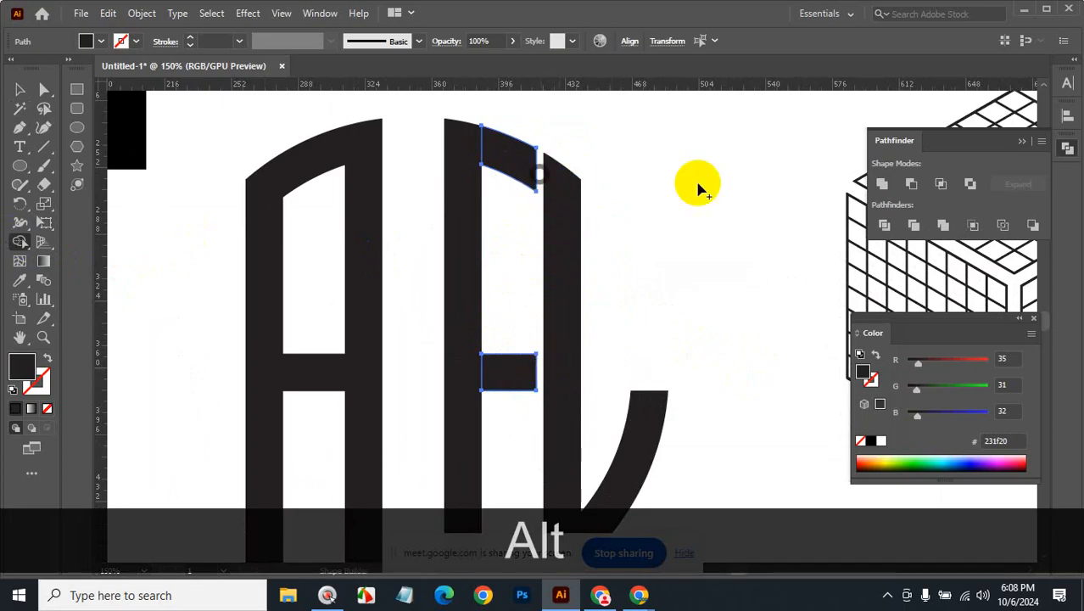
pyautogui.click(22, 90)
pyautogui.click(650, 287)
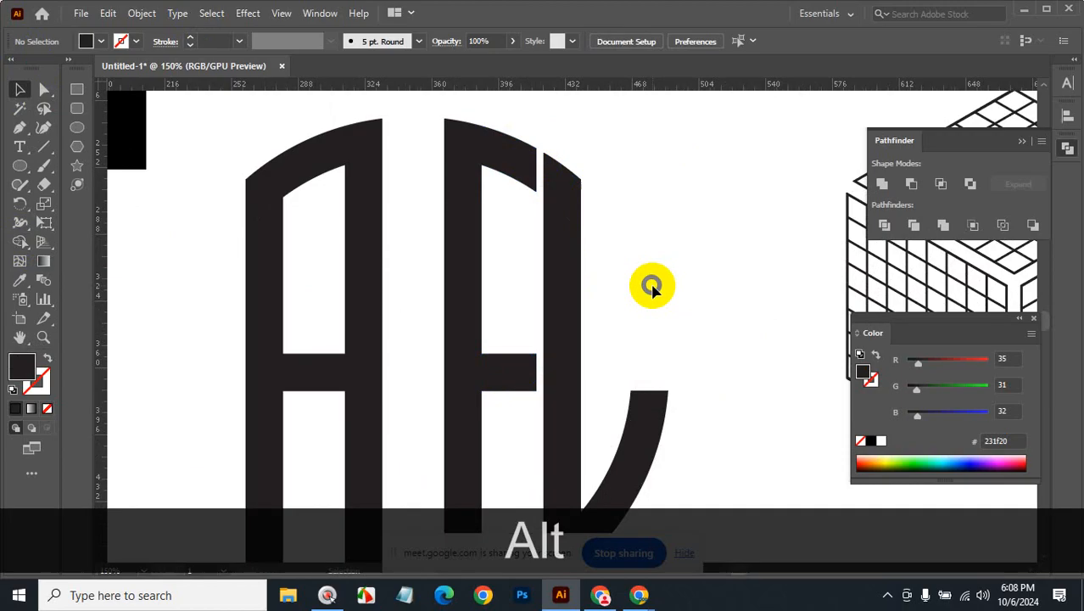
# - Add an anchor point midway along the right edge of the first letter's square piece at its crossbar
pyautogui.keyDown('ctrl'); pyautogui.keyDown('alt'); pyautogui.click(497, 360); pyautogui.keyUp('alt'); pyautogui.keyUp('ctrl')
pyautogui.keyDown('ctrl'); pyautogui.keyDown('alt'); pyautogui.click(555, 380); pyautogui.keyUp('alt'); pyautogui.keyUp('ctrl')
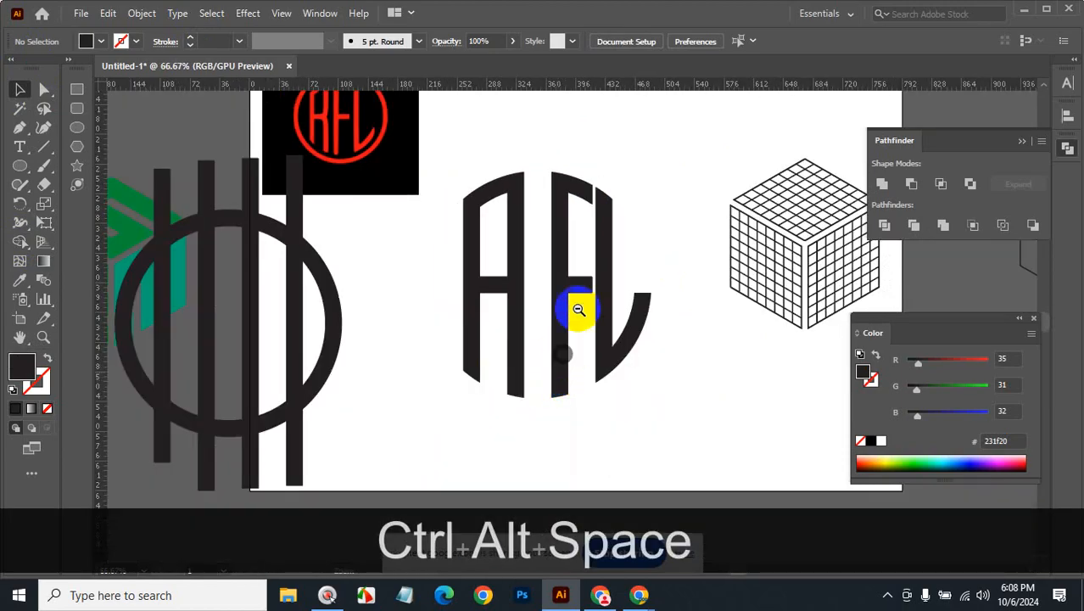
pyautogui.keyDown('ctrl'); pyautogui.keyDown('alt'); pyautogui.click(541, 244); pyautogui.keyUp('alt'); pyautogui.keyUp('ctrl')
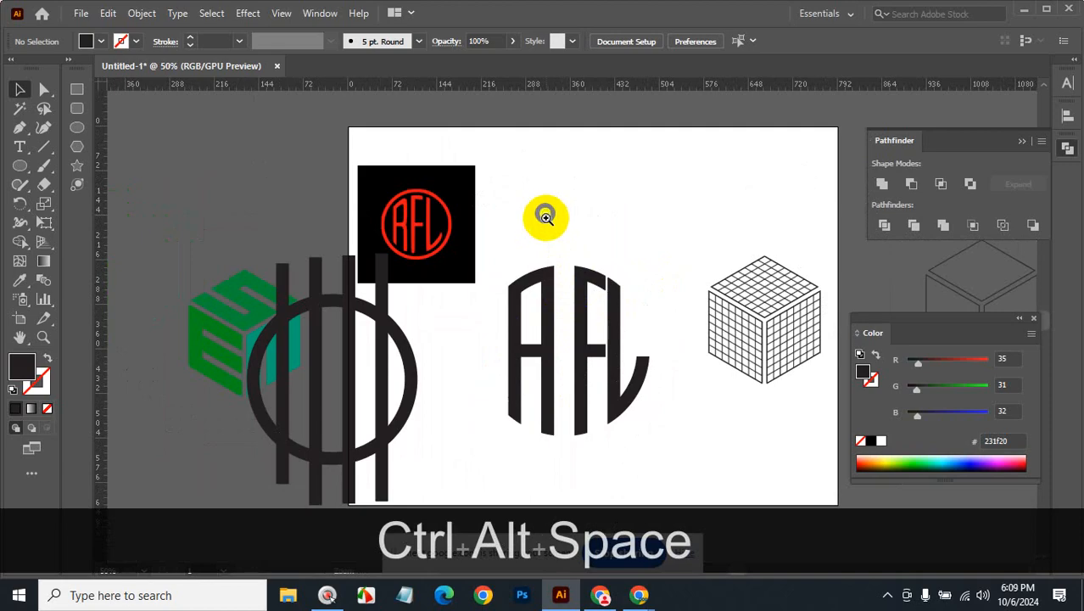
pyautogui.keyDown('ctrl'); pyautogui.click(564, 322); pyautogui.keyUp('ctrl')
pyautogui.keyDown('ctrl'); pyautogui.click(564, 321); pyautogui.keyUp('ctrl')
pyautogui.keyDown('ctrl'); pyautogui.click(564, 322); pyautogui.keyUp('ctrl')
pyautogui.keyDown('ctrl'); pyautogui.click(565, 324); pyautogui.keyUp('ctrl')
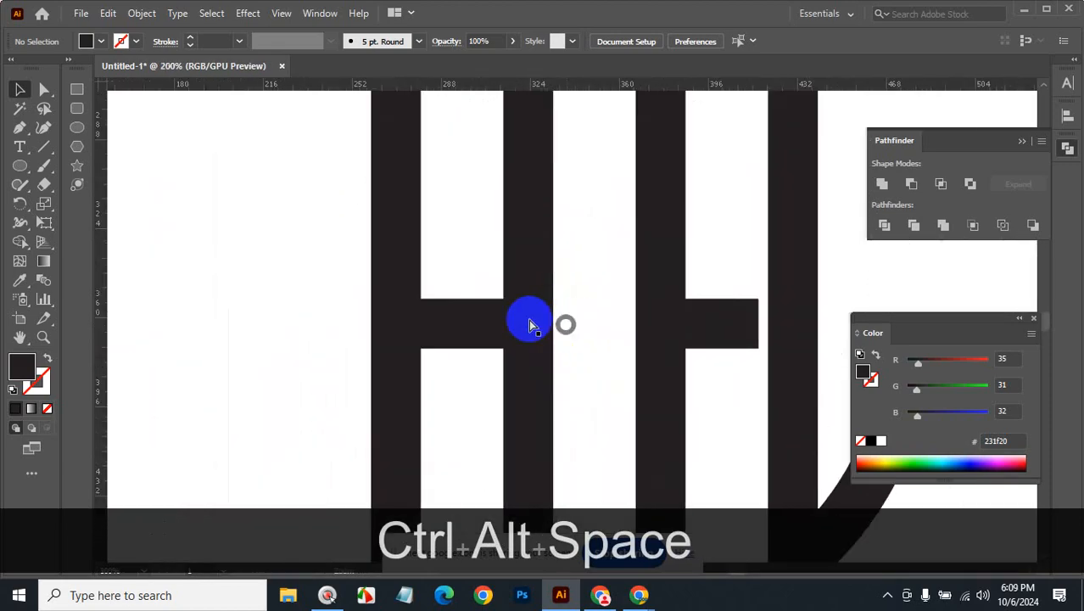
pyautogui.click(527, 320)
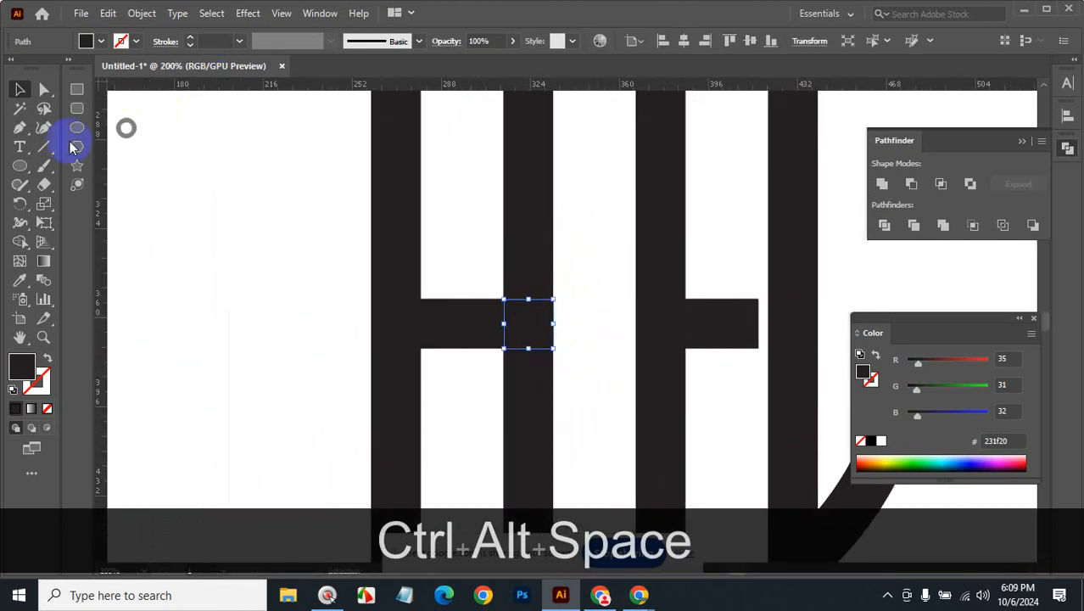
pyautogui.moveTo(32, 136); pyautogui.dragTo(47, 77)
pyautogui.click(555, 321)
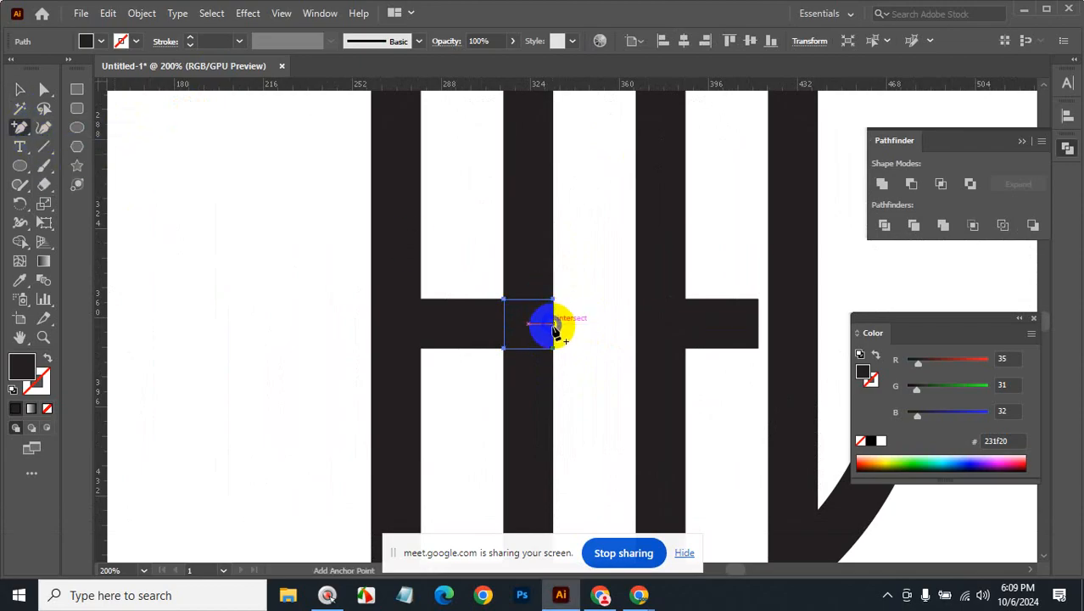
pyautogui.click(555, 327)
# - Nudge the new anchor point left into the bar to form a V-shaped notch at the first letter's crossbar
pyautogui.click(44, 89)
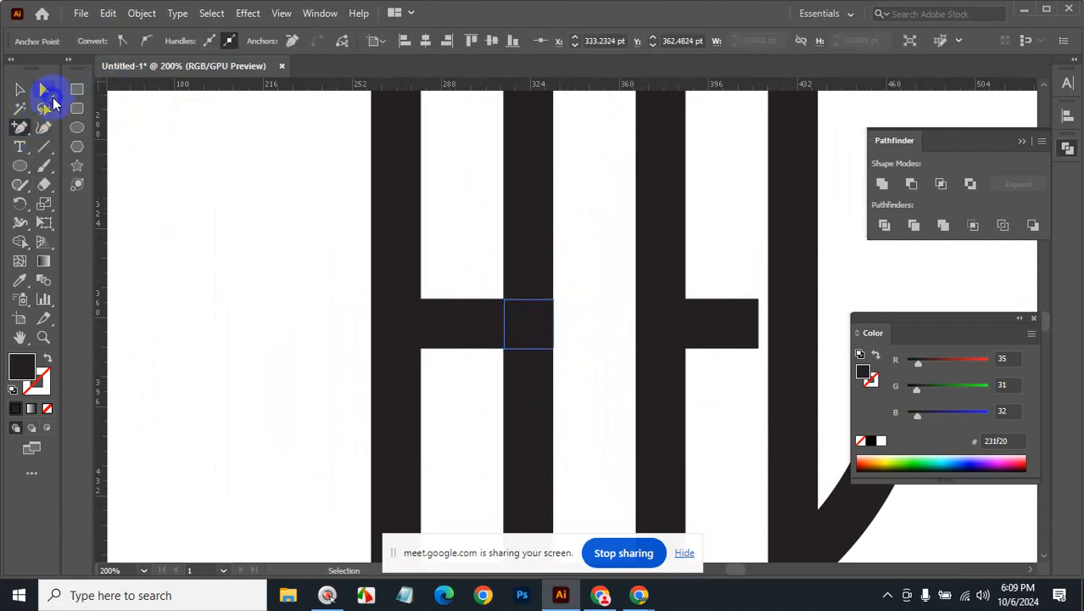
pyautogui.click(548, 335)
pyautogui.press('Left')
pyautogui.press('Left')
pyautogui.press('Left')
pyautogui.press('Left')
pyautogui.press('Left')
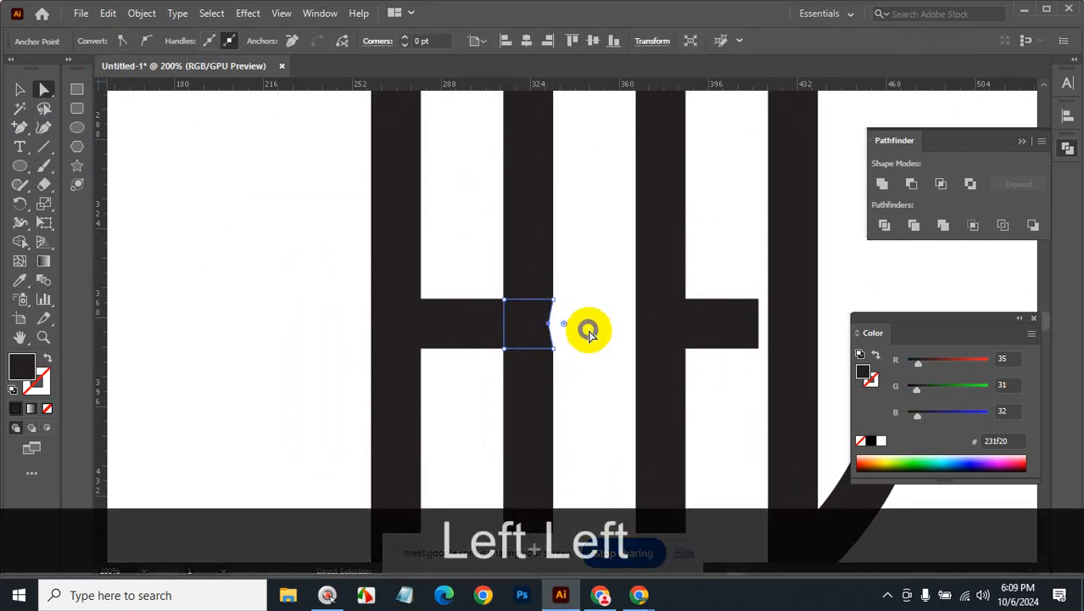
pyautogui.press('Left')
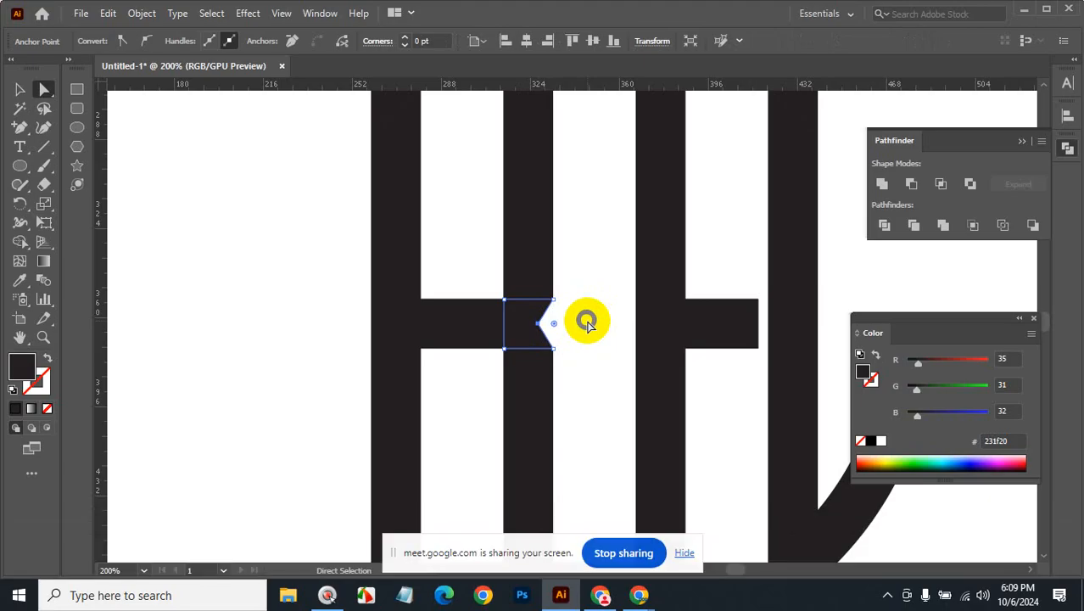
# - Round the inner corner of the notch in the first letter's right stem
pyautogui.click(547, 327)
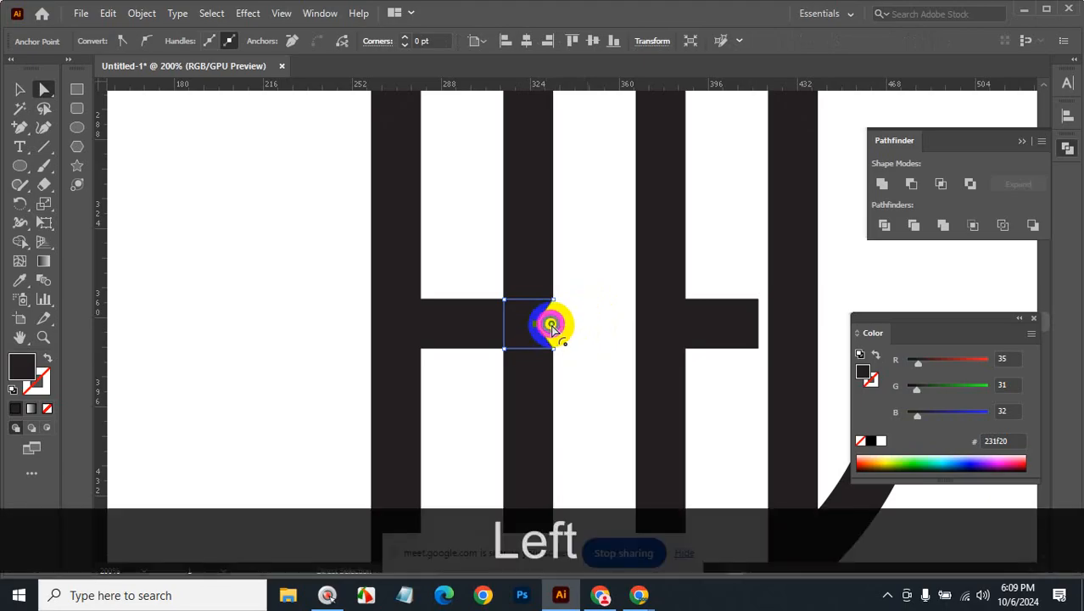
pyautogui.moveTo(556, 327); pyautogui.dragTo(577, 327)
pyautogui.click(602, 389)
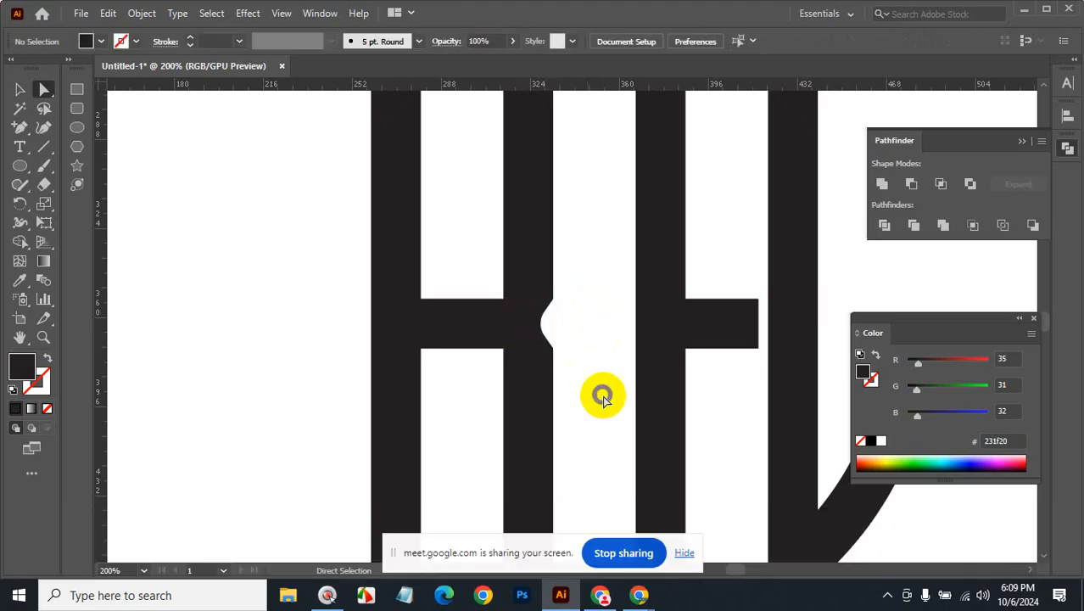
pyautogui.keyDown('ctrl'); pyautogui.keyDown('alt'); pyautogui.click(566, 361); pyautogui.keyUp('alt'); pyautogui.keyUp('ctrl')
pyautogui.keyDown('ctrl'); pyautogui.keyDown('alt'); pyautogui.click(564, 335); pyautogui.keyUp('alt'); pyautogui.keyUp('ctrl')
pyautogui.keyDown('ctrl'); pyautogui.keyDown('alt'); pyautogui.click(569, 331); pyautogui.keyUp('alt'); pyautogui.keyUp('ctrl')
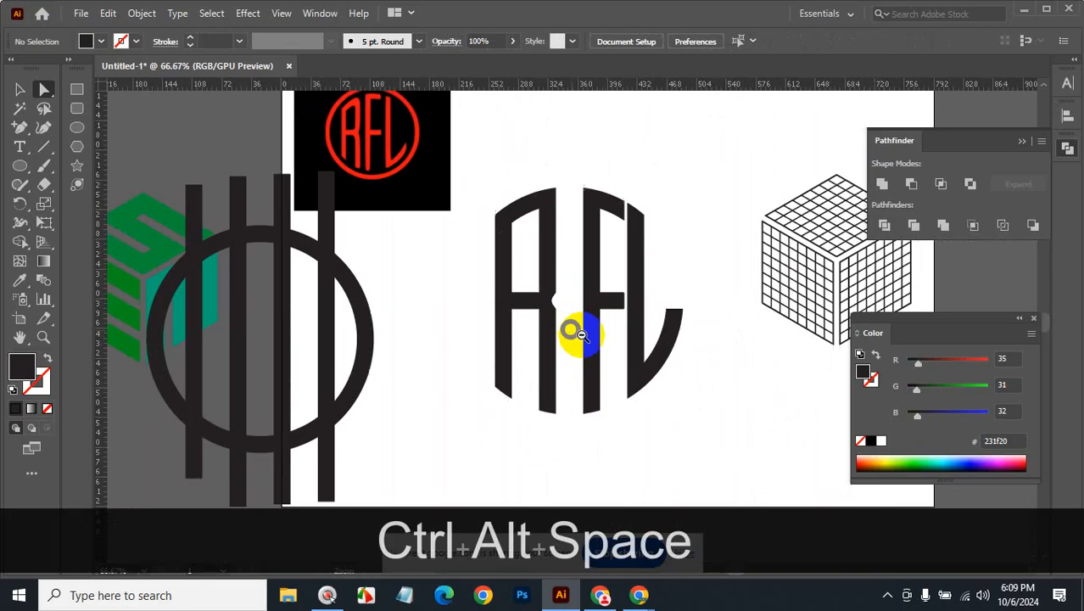
# - Lock the spare ring and its four vertical bars to the left of the RFL letters
pyautogui.click(21, 90)
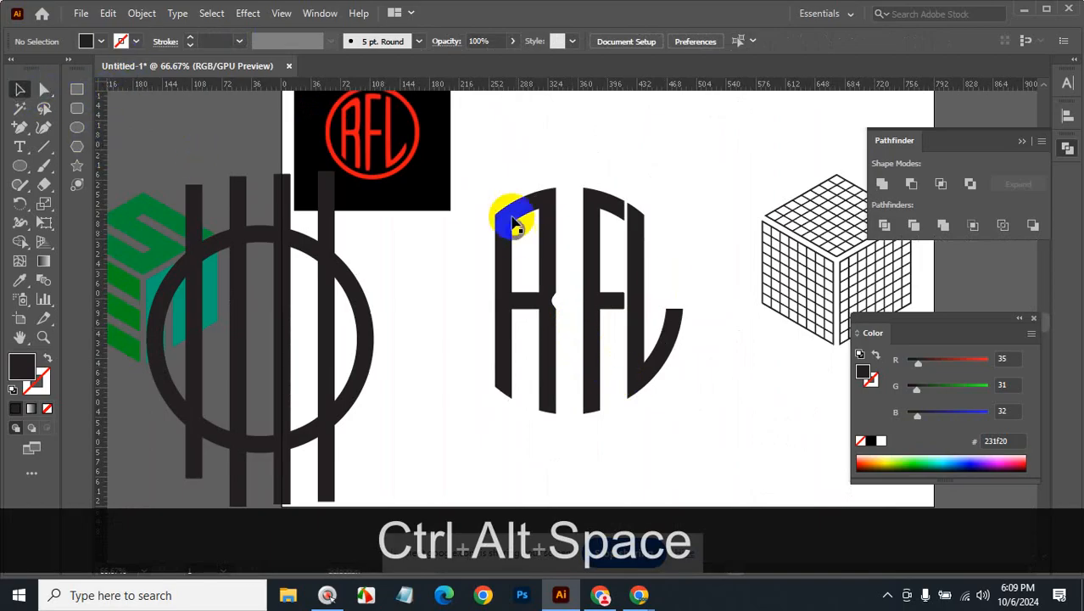
pyautogui.moveTo(477, 160); pyautogui.dragTo(684, 454)
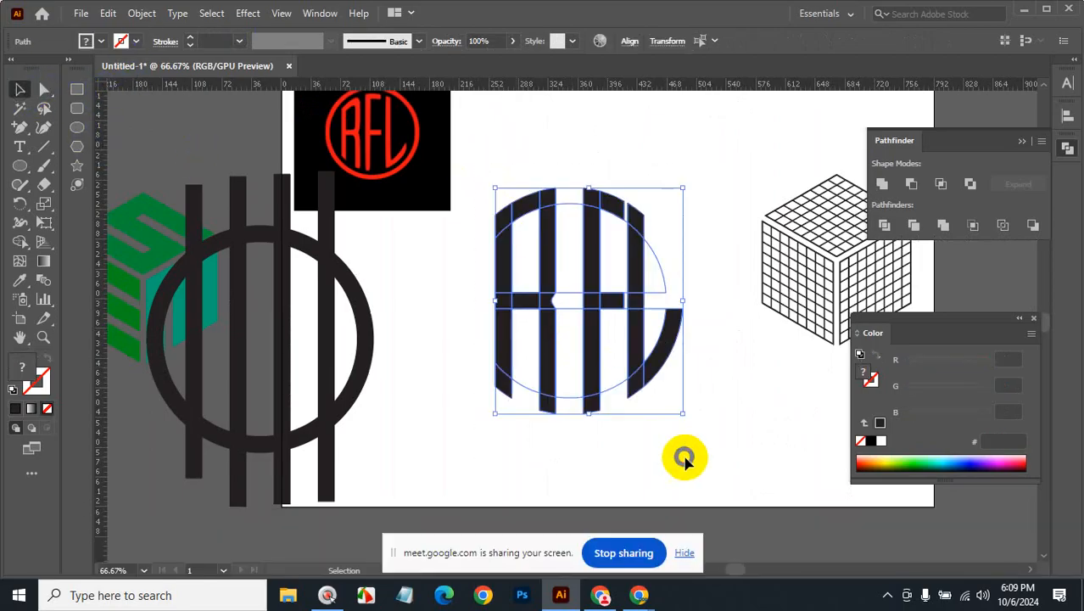
pyautogui.click(740, 399)
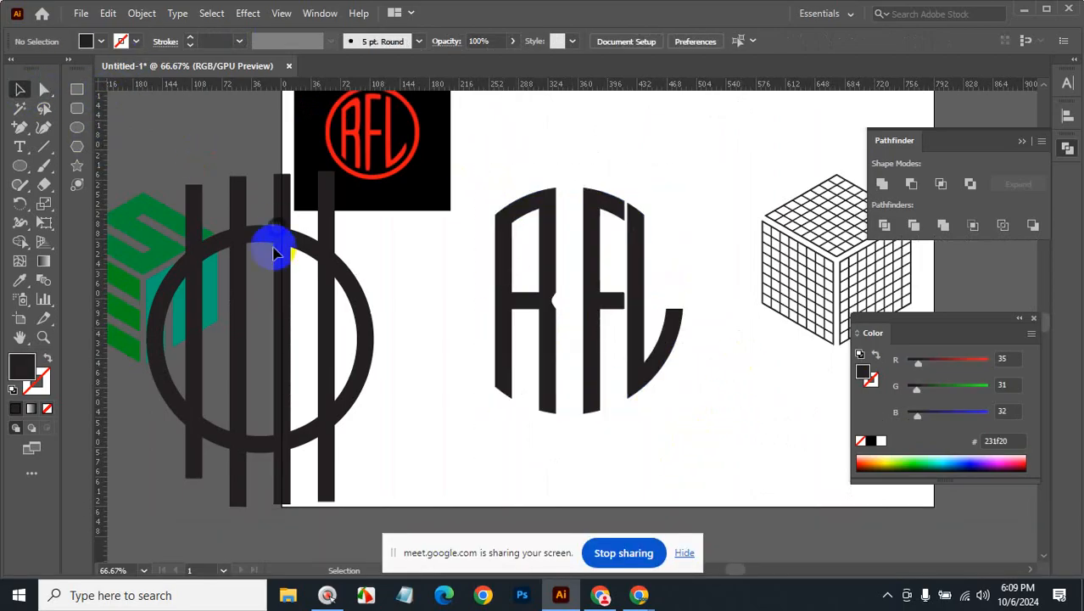
pyautogui.moveTo(382, 427); pyautogui.dragTo(162, 408)
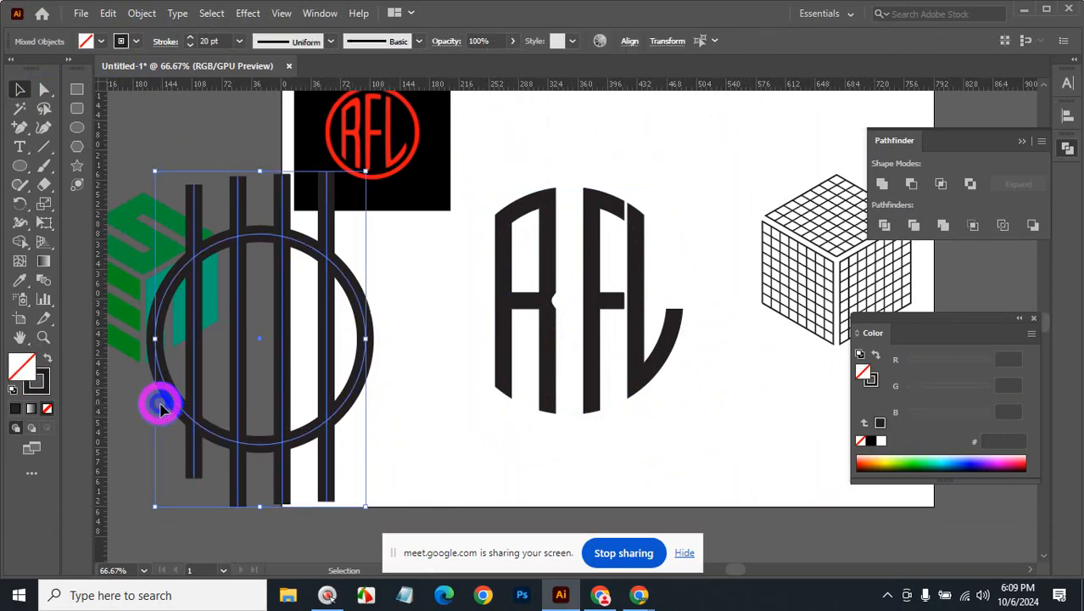
pyautogui.hotkey('ctrl', '2')
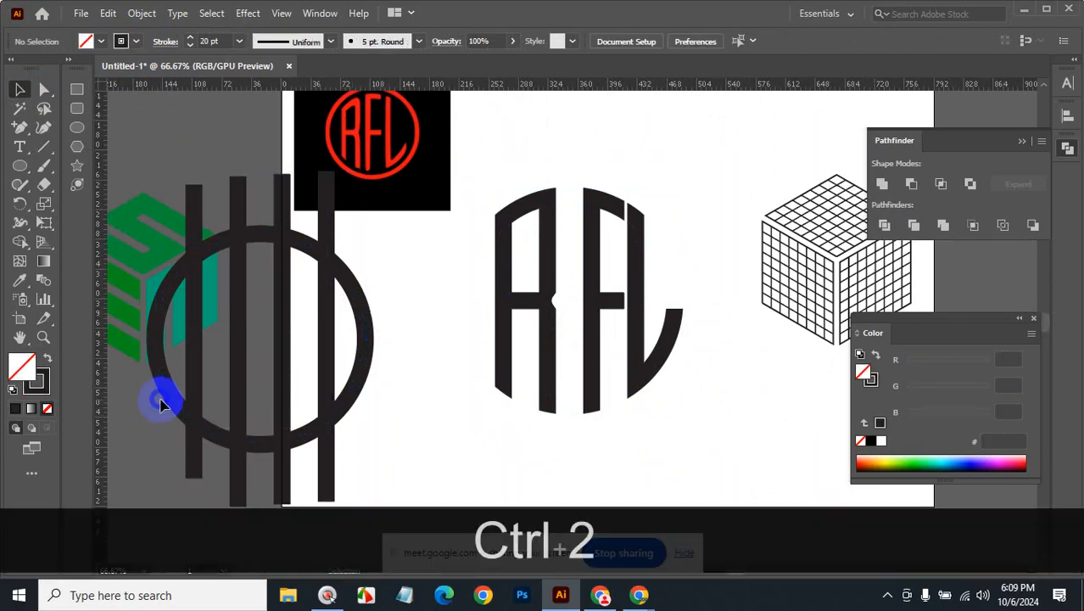
# - Select the objects without a fill, narrow the selection to the isometric grid cube beside the letters, and lock it
pyautogui.click(22, 111)
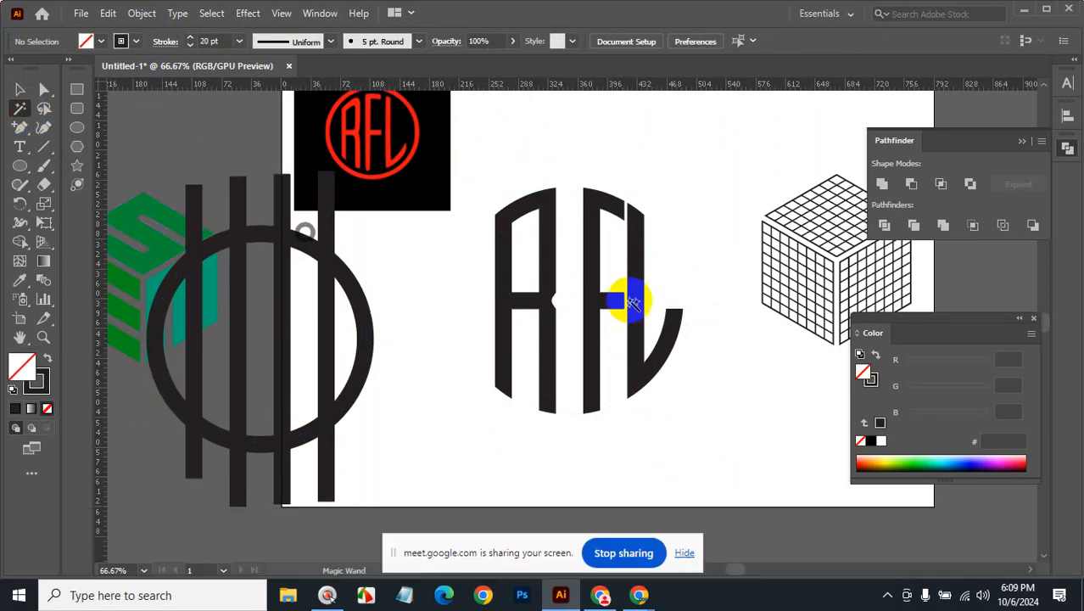
pyautogui.click(660, 268)
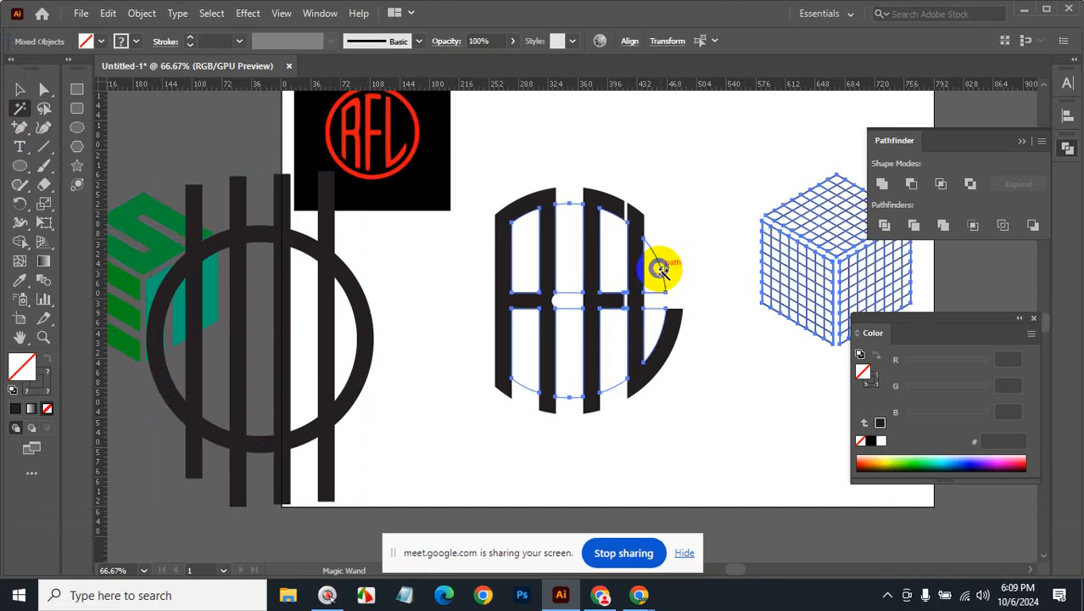
pyautogui.click(20, 90)
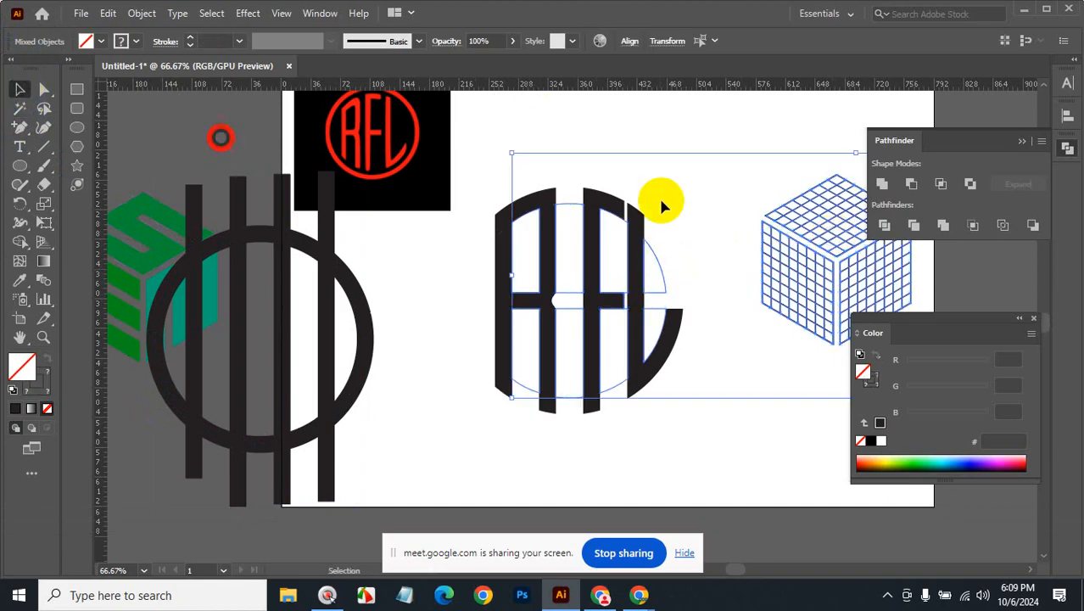
pyautogui.click(751, 183)
pyautogui.click(885, 278)
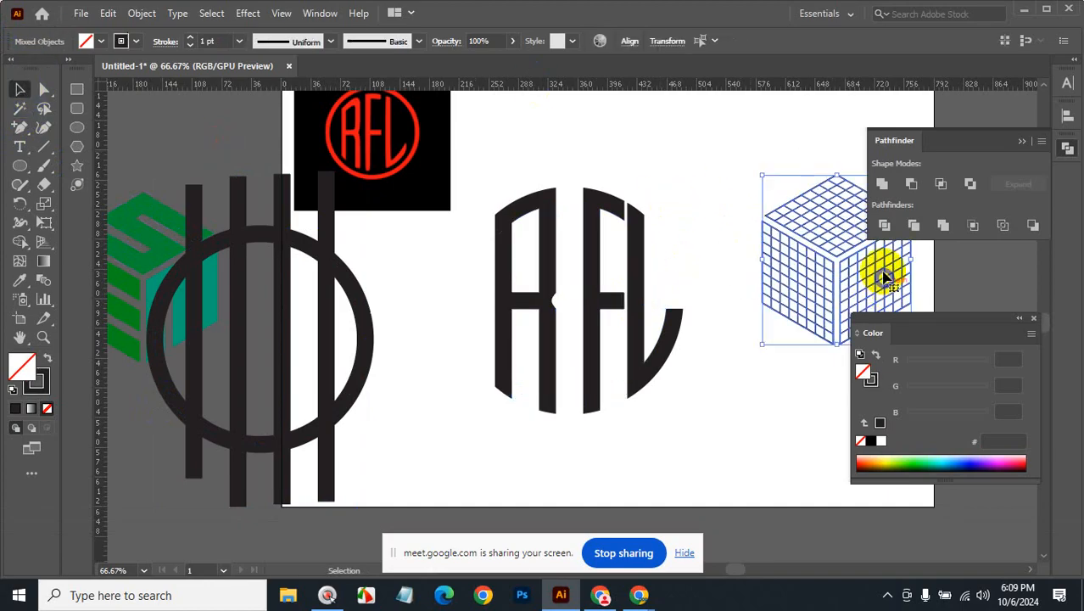
pyautogui.hotkey('ctrl', '2')
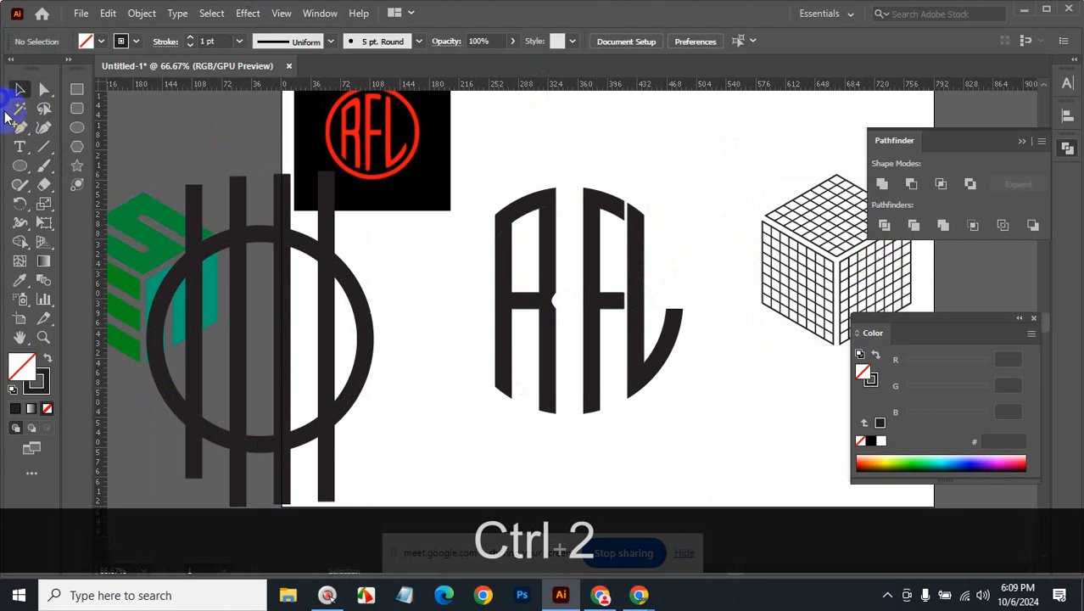
# - Delete all the unfilled leftover pieces around the RFL letters and unite the remaining letter pieces
pyautogui.click(642, 256)
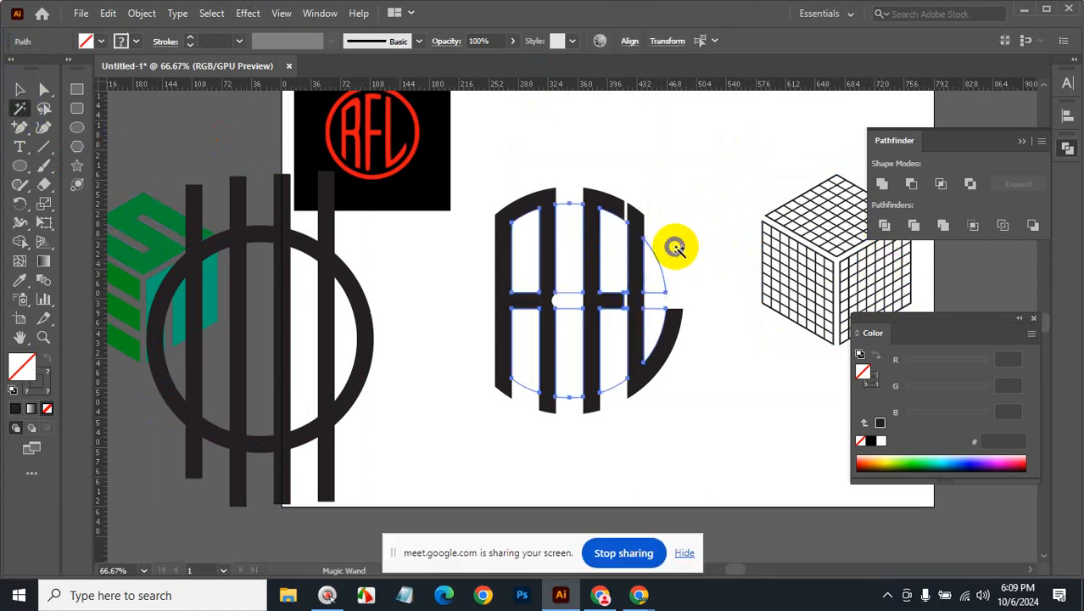
pyautogui.press('BackSpace')
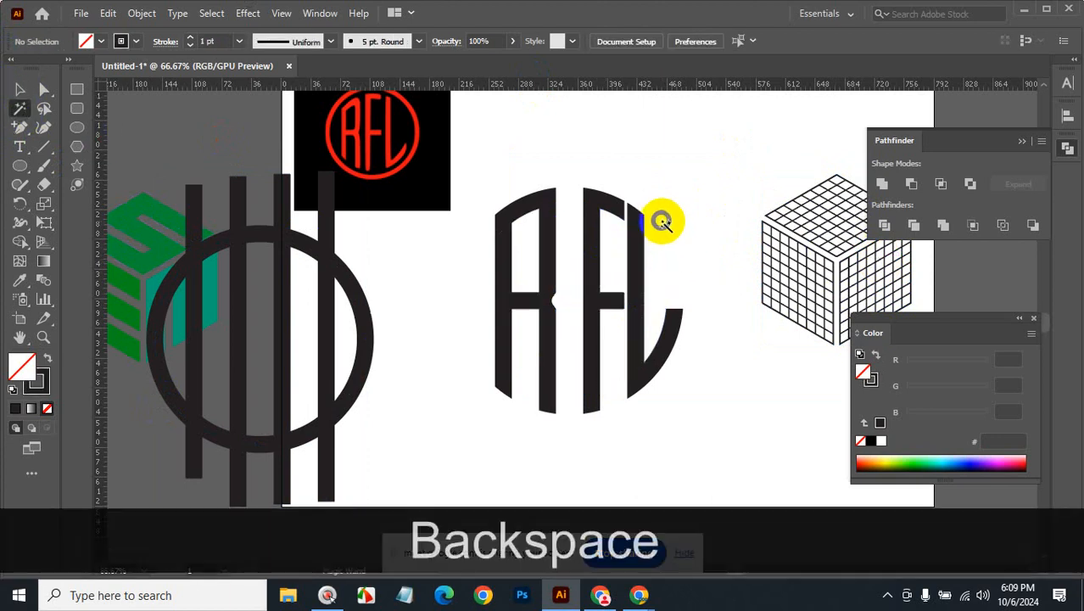
pyautogui.click(19, 88)
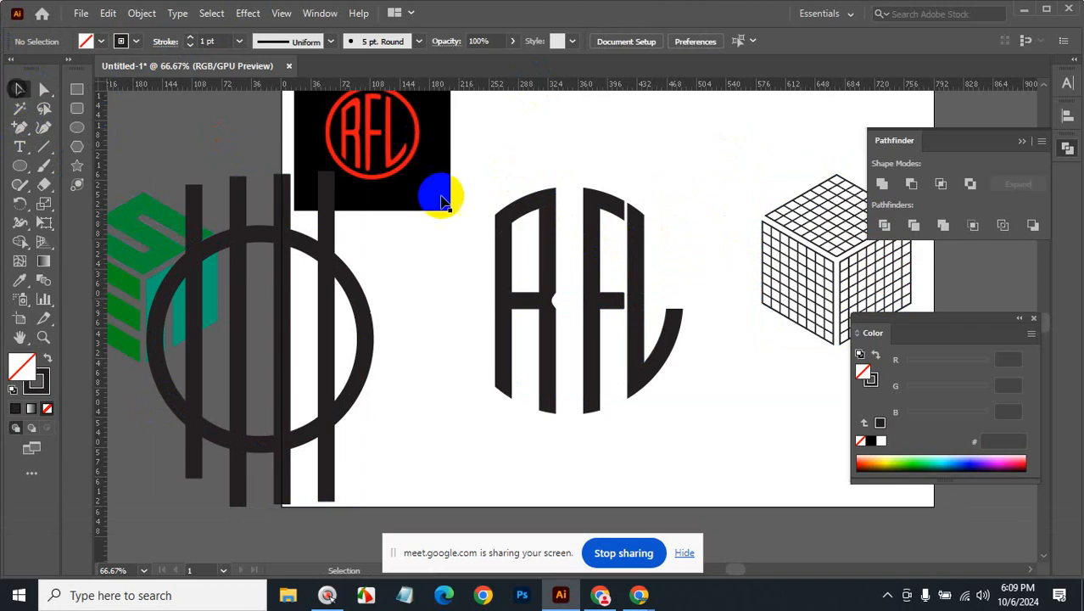
pyautogui.moveTo(485, 155); pyautogui.dragTo(701, 454)
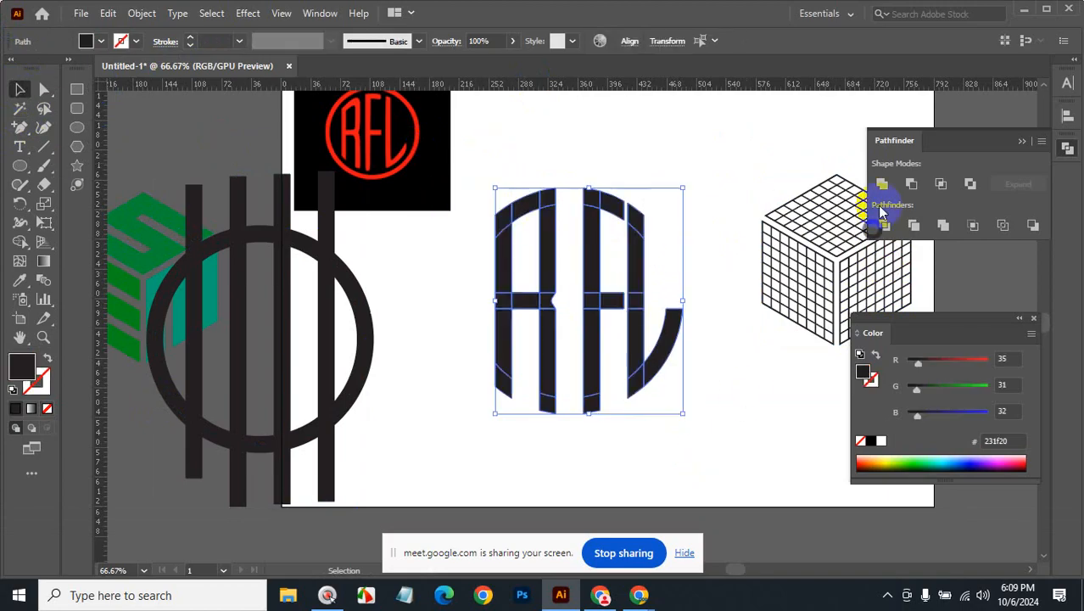
pyautogui.click(883, 184)
pyautogui.click(619, 417)
# - Round the upper and lower corners of the notch on the R's right stem so it flows into the straight edge
pyautogui.hotkey('ctrl', 'space')
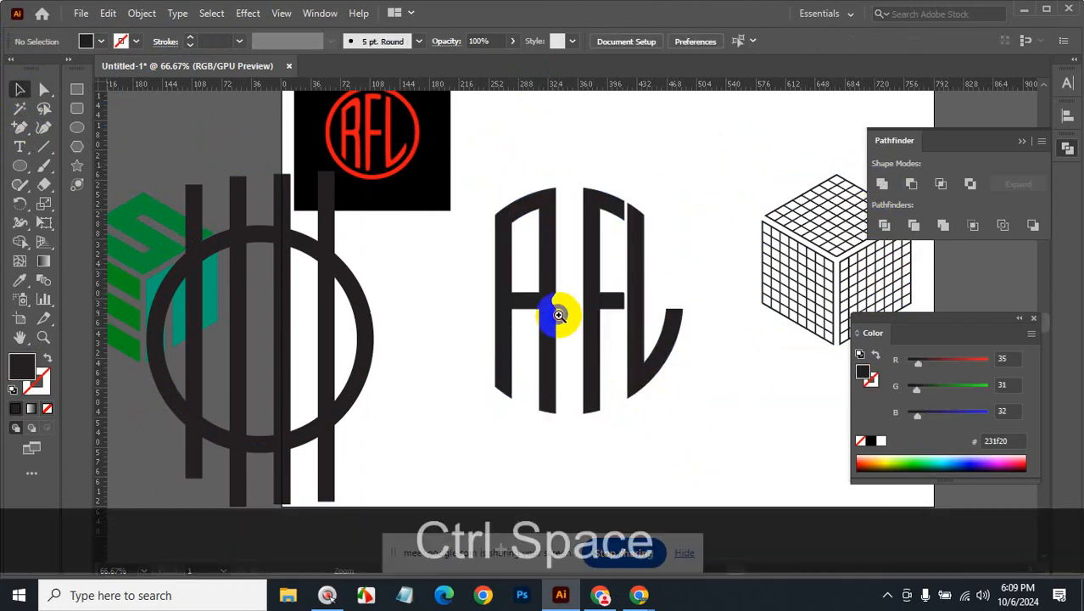
pyautogui.click(562, 306)
pyautogui.click(562, 298)
pyautogui.click(533, 334)
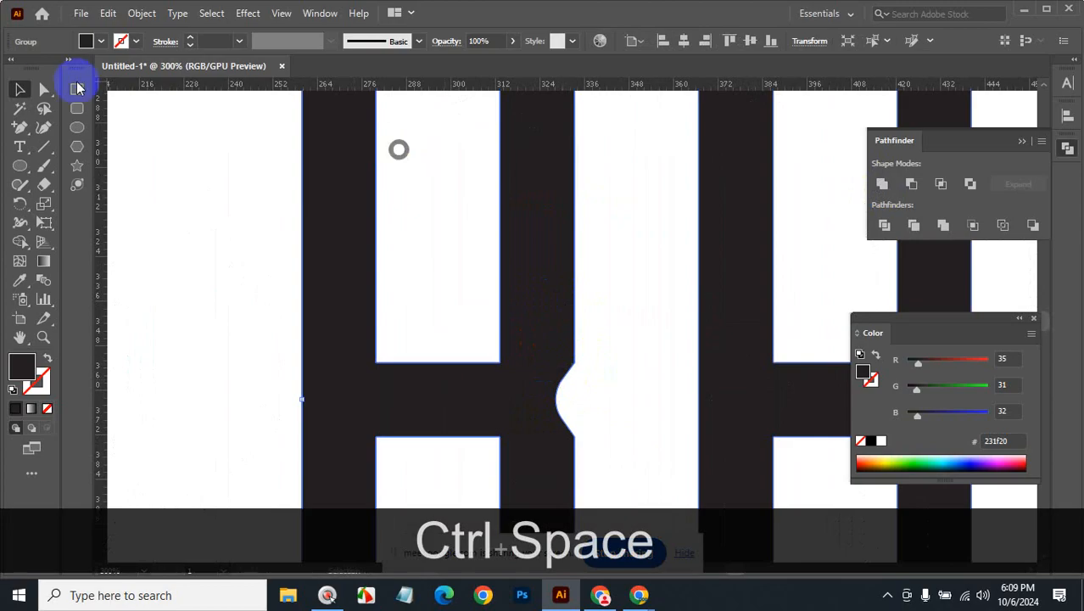
pyautogui.click(44, 90)
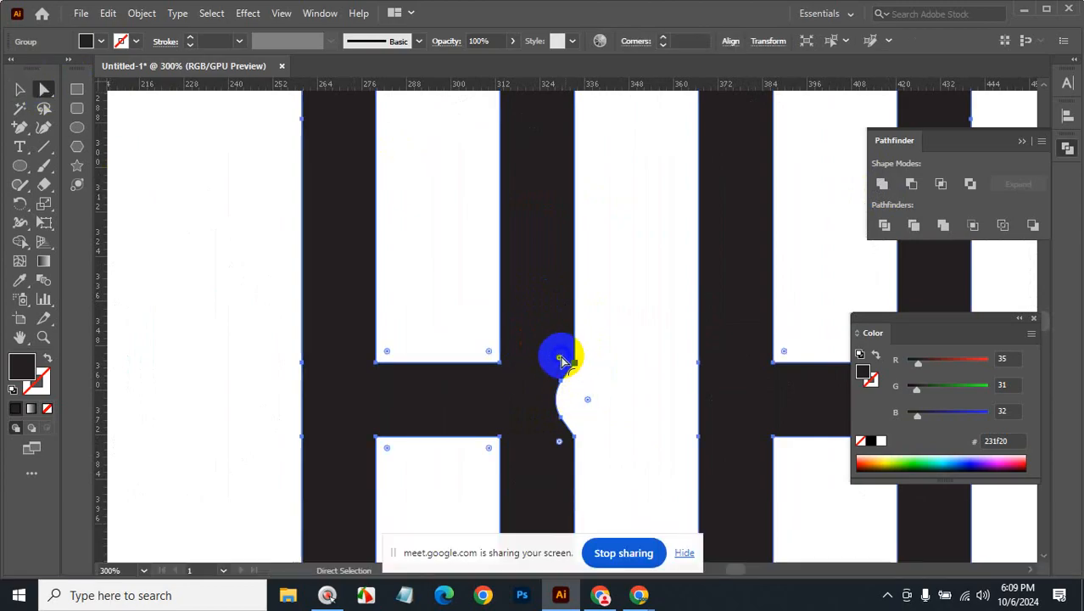
pyautogui.moveTo(557, 358); pyautogui.dragTo(509, 308)
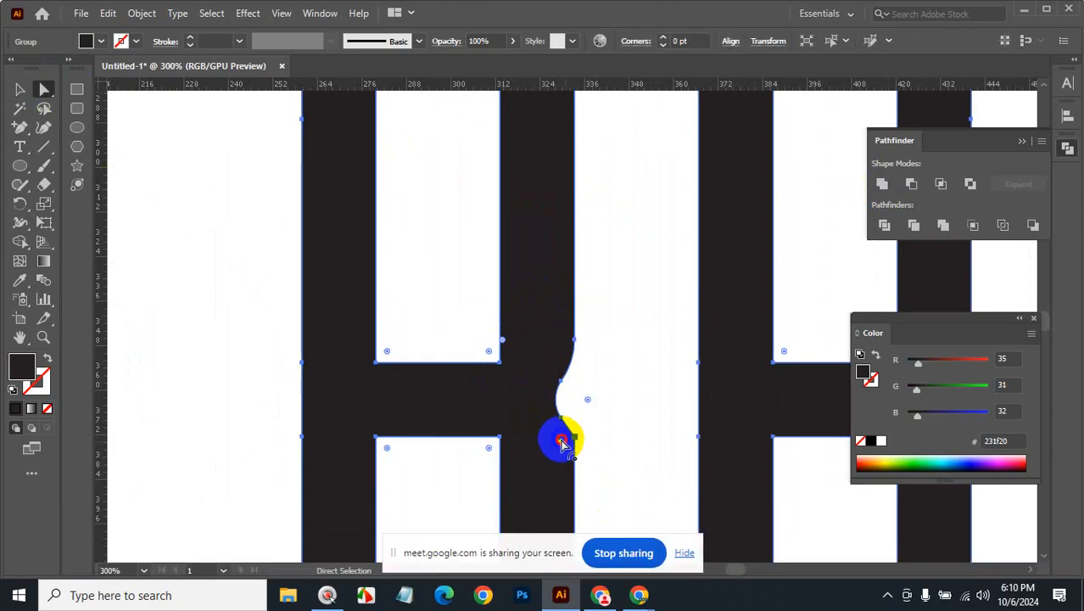
pyautogui.moveTo(561, 440); pyautogui.dragTo(525, 477)
pyautogui.click(637, 387)
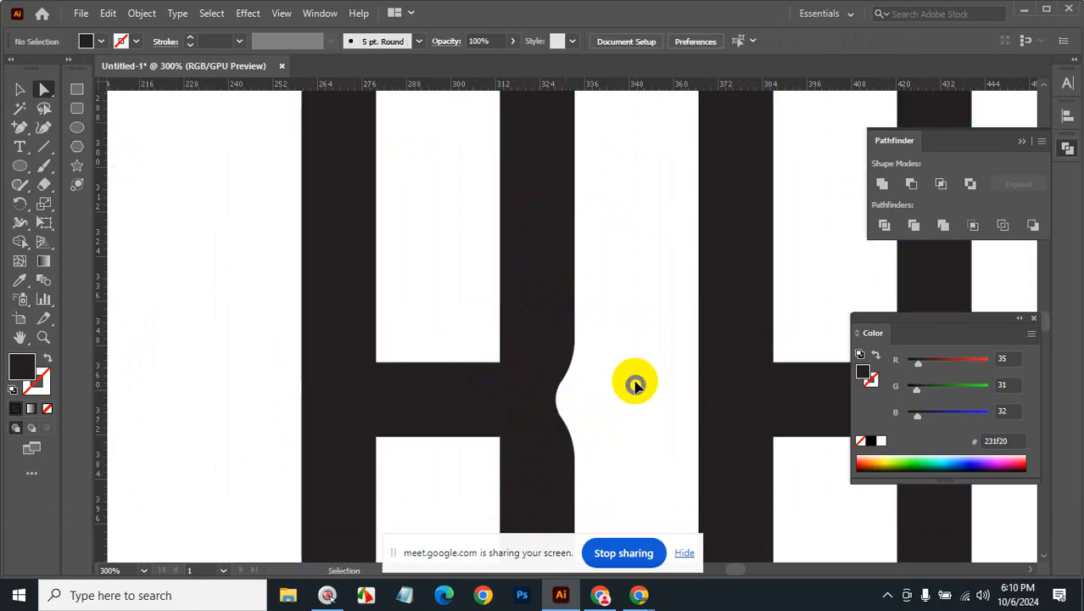
# - Round the outer top-right corner of the letter R
pyautogui.keyDown('ctrl'); pyautogui.keyDown('alt'); pyautogui.click(517, 207); pyautogui.keyUp('alt'); pyautogui.keyUp('ctrl')
pyautogui.keyDown('ctrl'); pyautogui.keyDown('alt'); pyautogui.click(517, 207); pyautogui.keyUp('alt'); pyautogui.keyUp('ctrl')
pyautogui.keyDown('ctrl'); pyautogui.click(597, 308); pyautogui.keyUp('ctrl')
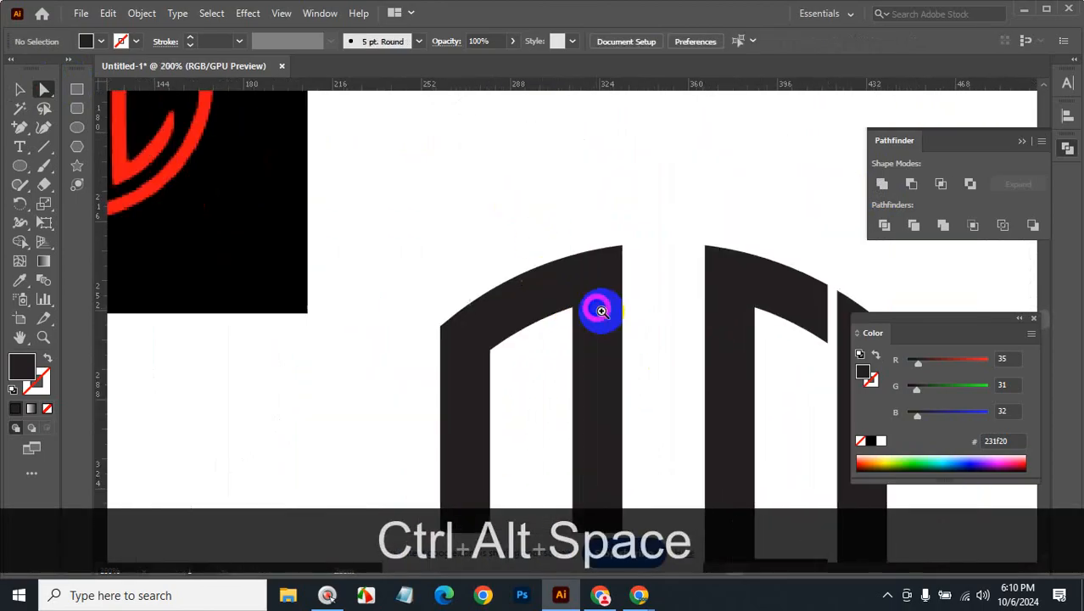
pyautogui.keyDown('ctrl'); pyautogui.click(602, 311); pyautogui.keyUp('ctrl')
pyautogui.click(583, 248)
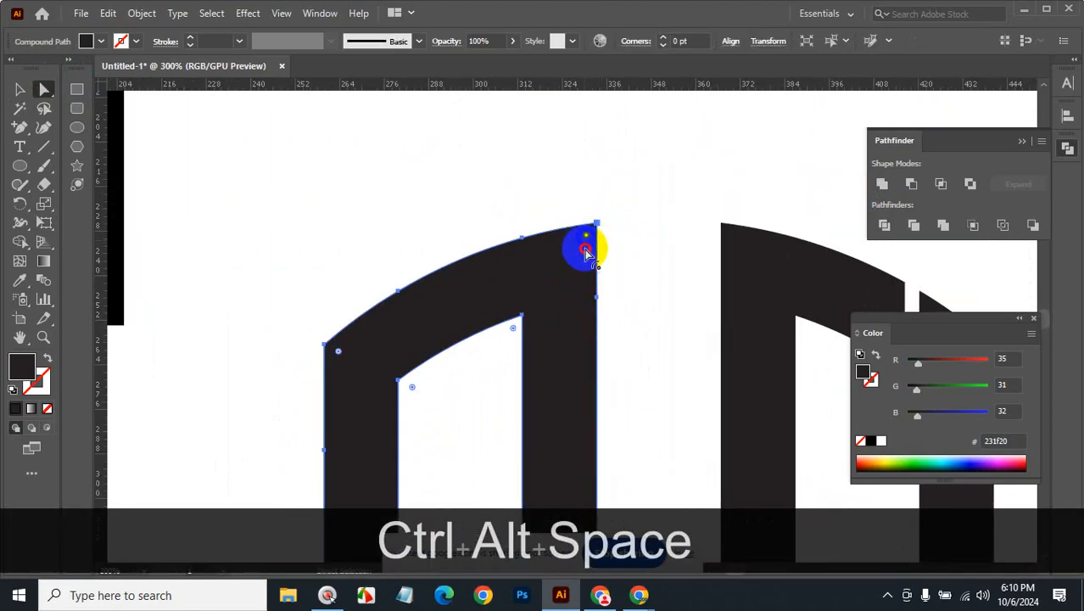
pyautogui.moveTo(585, 252); pyautogui.dragTo(570, 298)
pyautogui.click(659, 331)
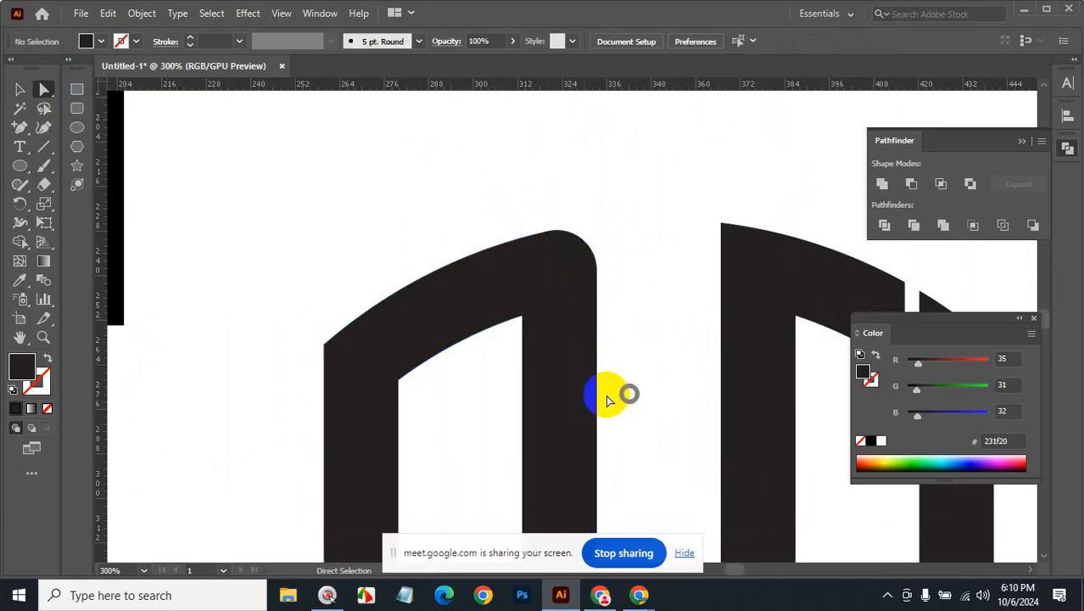
# - Unlock all locked objects and group the RFL letters
pyautogui.keyDown('ctrl'); pyautogui.keyDown('alt'); pyautogui.click(682, 432); pyautogui.keyUp('alt'); pyautogui.keyUp('ctrl')
pyautogui.keyDown('ctrl'); pyautogui.keyDown('alt'); pyautogui.click(683, 446); pyautogui.keyUp('alt'); pyautogui.keyUp('ctrl')
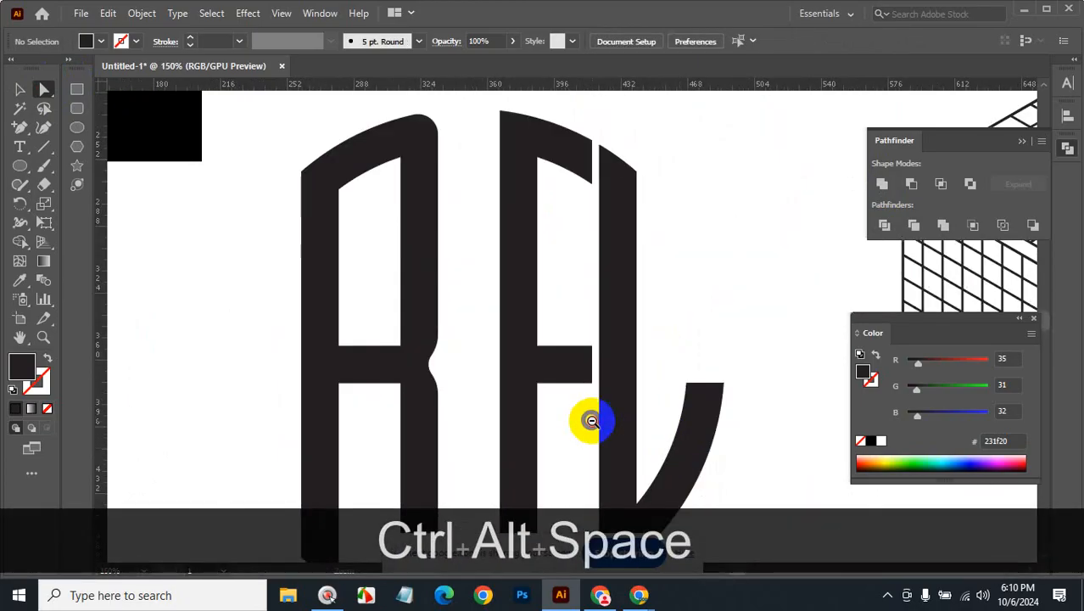
pyautogui.keyDown('ctrl'); pyautogui.keyDown('alt'); pyautogui.click(591, 420); pyautogui.keyUp('alt'); pyautogui.keyUp('ctrl')
pyautogui.keyDown('ctrl'); pyautogui.keyDown('alt'); pyautogui.click(636, 346); pyautogui.keyUp('alt'); pyautogui.keyUp('ctrl')
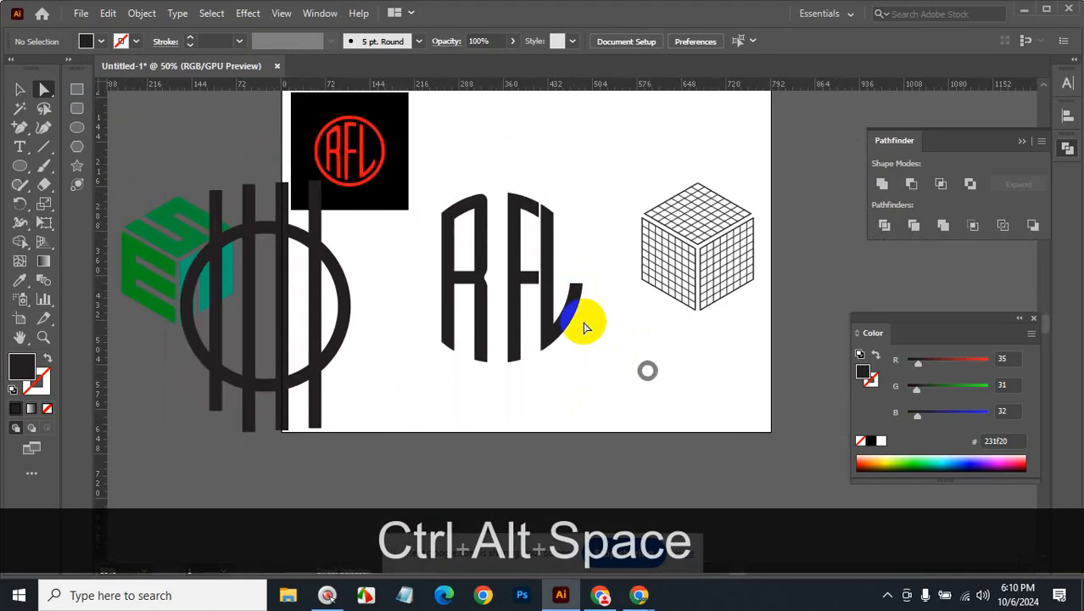
pyautogui.click(22, 94)
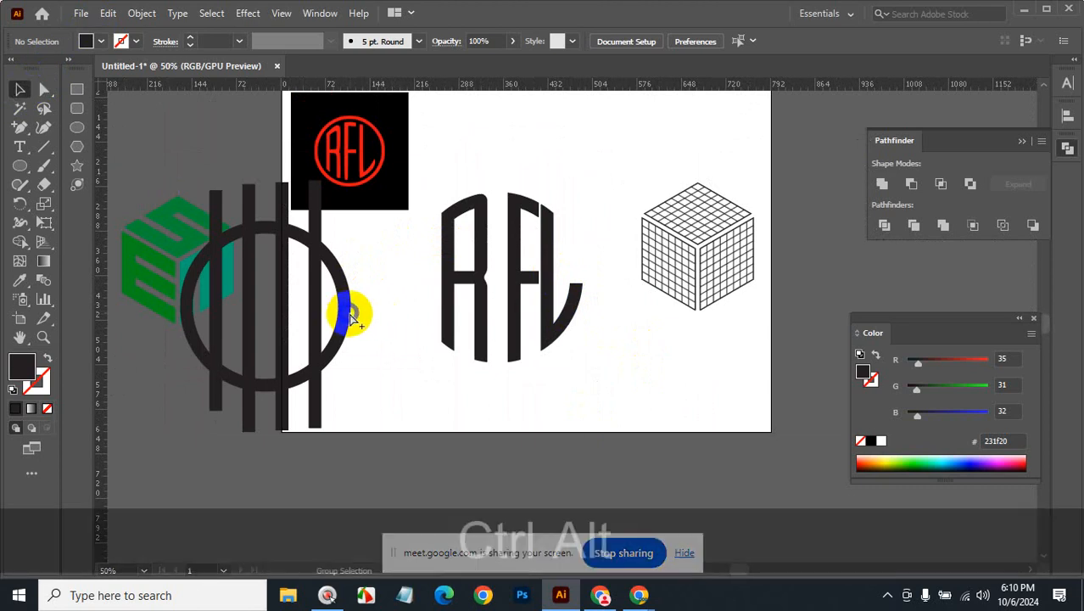
pyautogui.hotkey('ctrl', 'alt', '2')
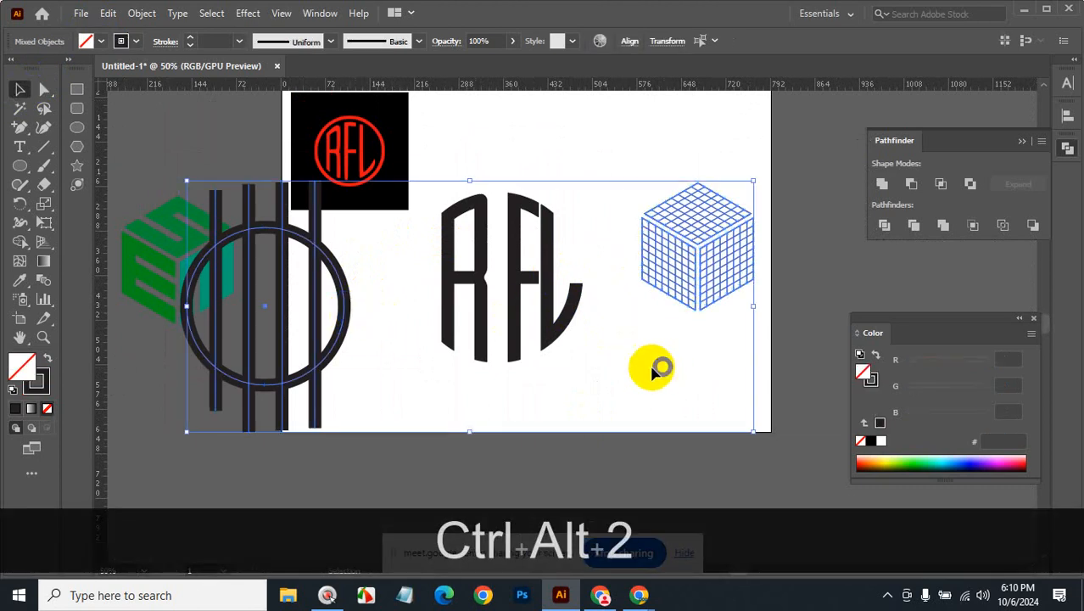
pyautogui.moveTo(582, 382); pyautogui.dragTo(427, 272)
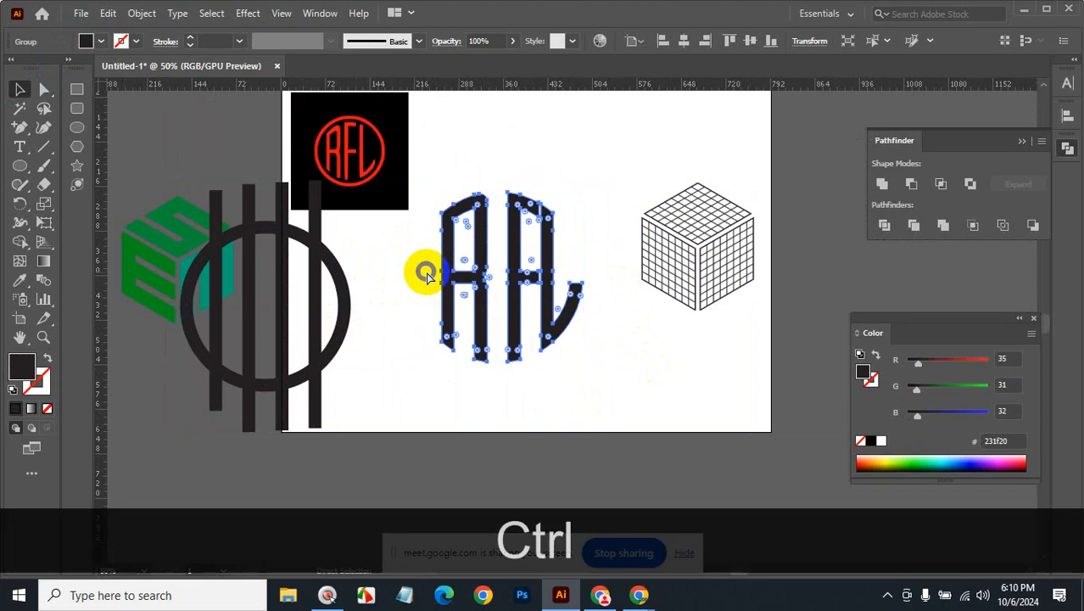
pyautogui.hotkey('ctrl', 'g')
# - Place a copy of the spare ring over the RFL letters and align both objects' centers horizontally and vertically
pyautogui.moveTo(339, 331); pyautogui.dragTo(582, 277)
pyautogui.click(609, 163)
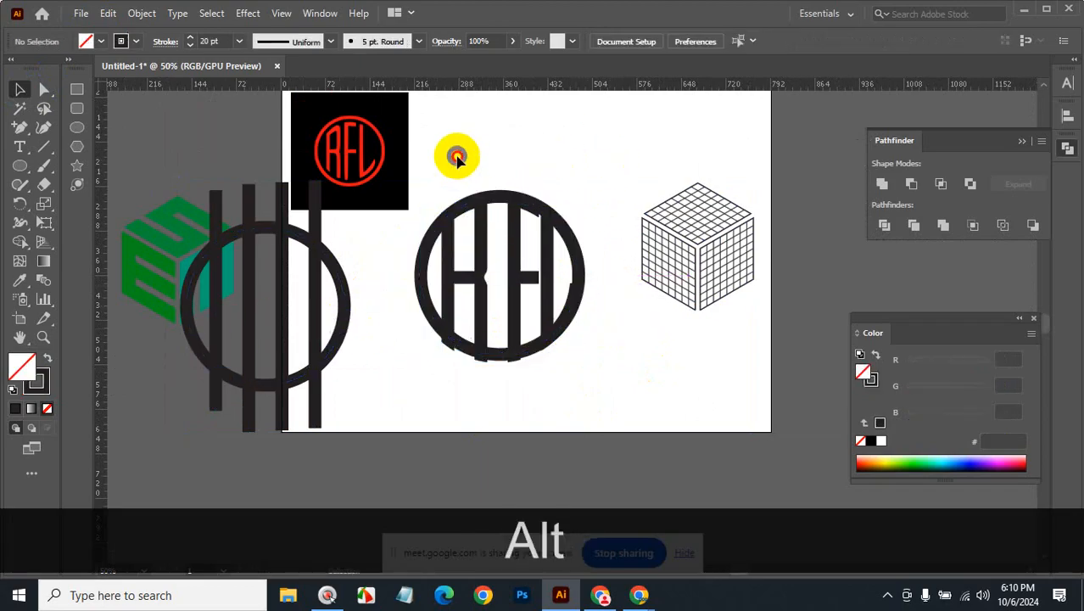
pyautogui.moveTo(452, 157); pyautogui.dragTo(573, 314)
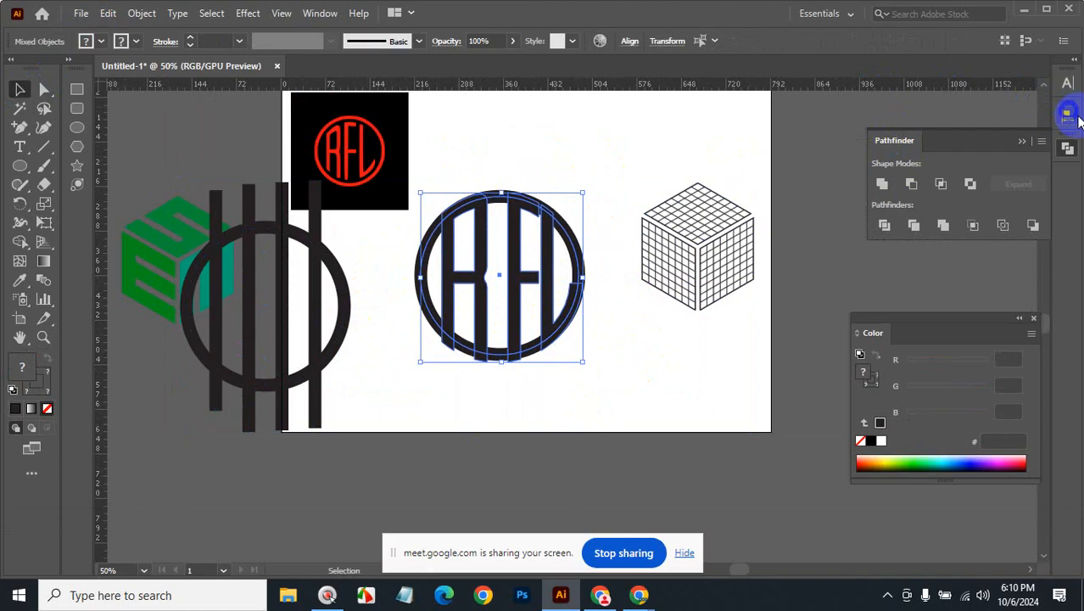
pyautogui.click(1068, 115)
pyautogui.click(1007, 151)
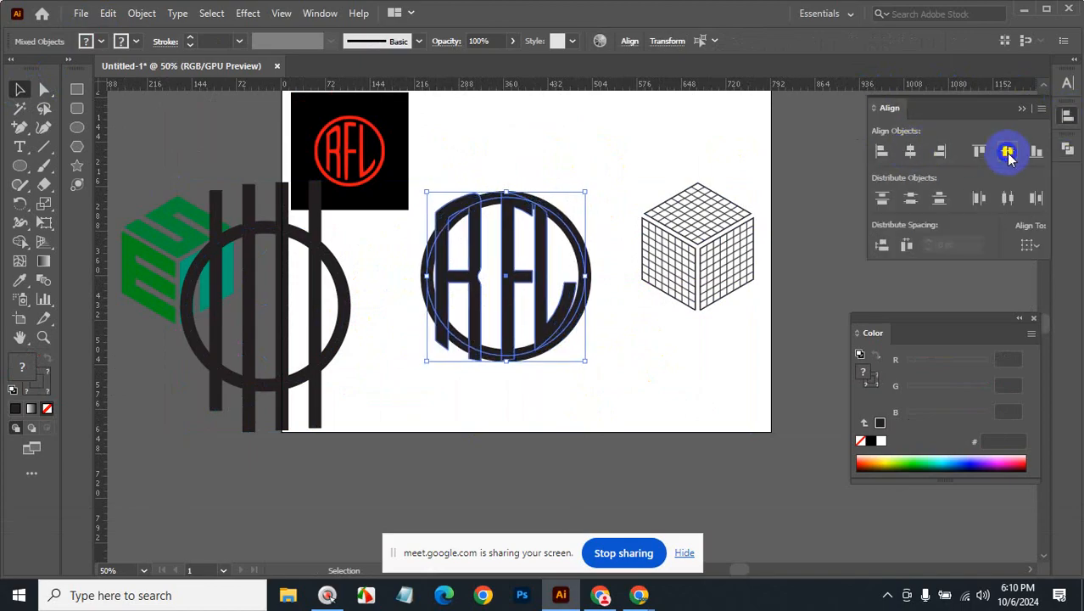
pyautogui.click(660, 149)
# - Move the RFL letter group horizontally to the right so that its outer edges merge with the ring
pyautogui.hotkey('ctrl', 'space')
pyautogui.click(584, 340)
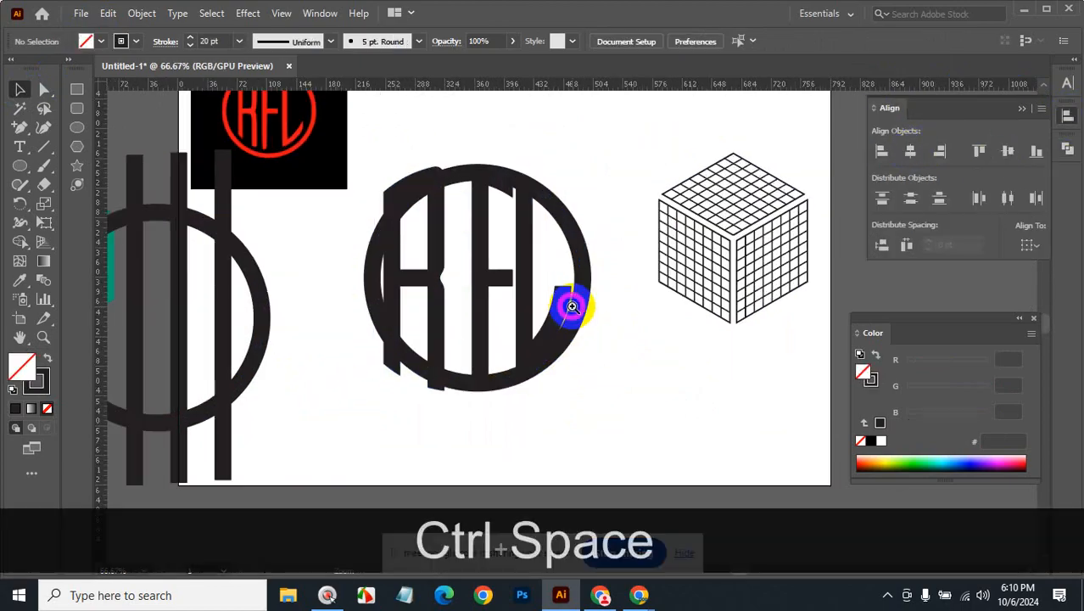
pyautogui.click(526, 305)
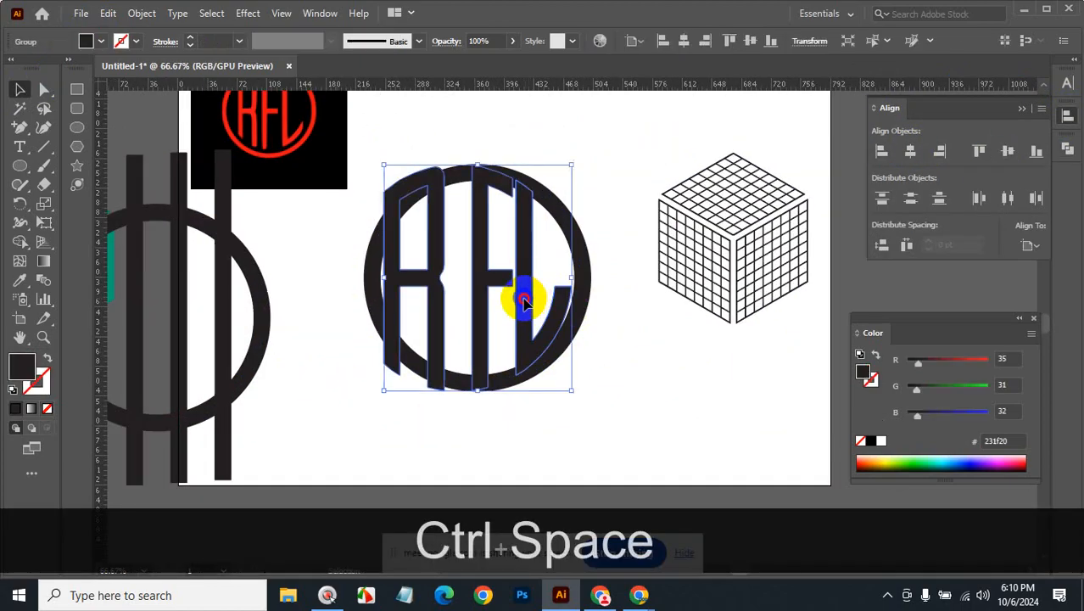
pyautogui.moveTo(526, 305); pyautogui.dragTo(552, 299)
pyautogui.press('shift')
pyautogui.click(624, 358)
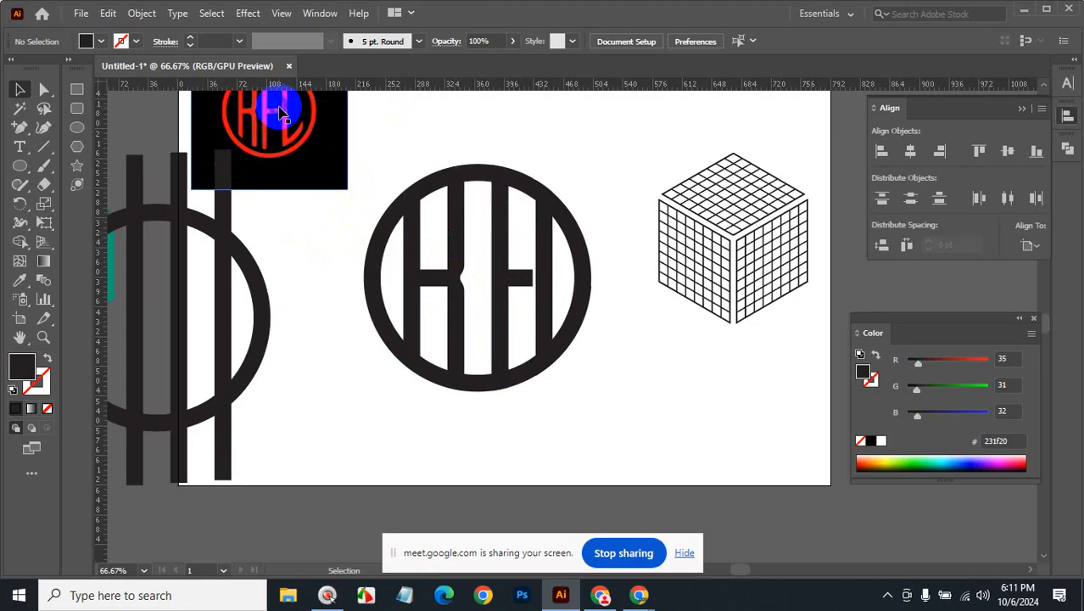
# - Offset the path of the ring around the letters outward by about 20 pt with Miter joins
pyautogui.click(585, 278)
pyautogui.click(140, 13)
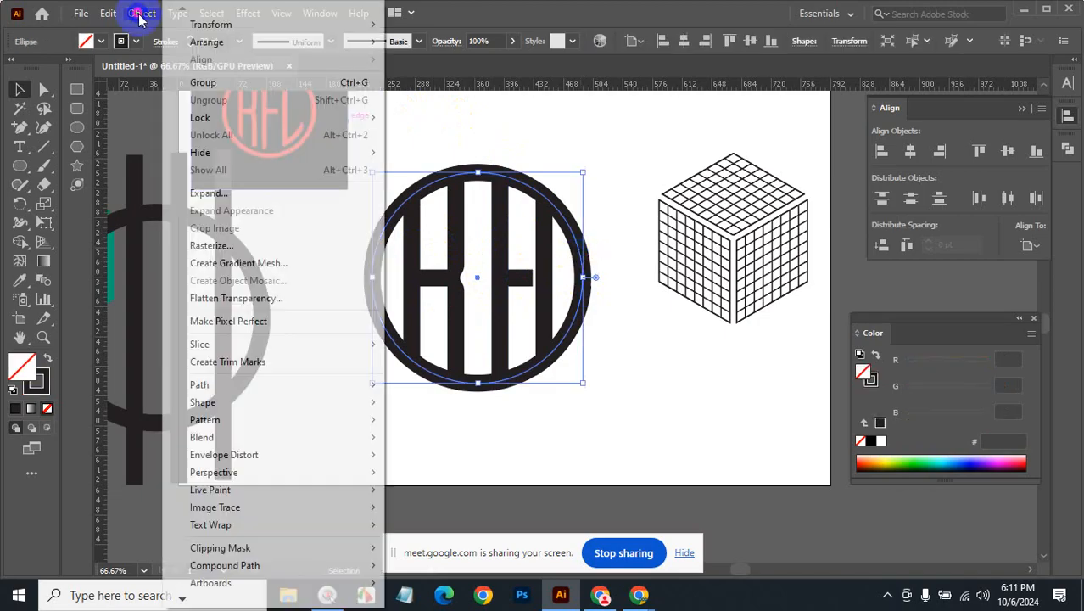
pyautogui.moveTo(240, 384)
pyautogui.click(427, 442)
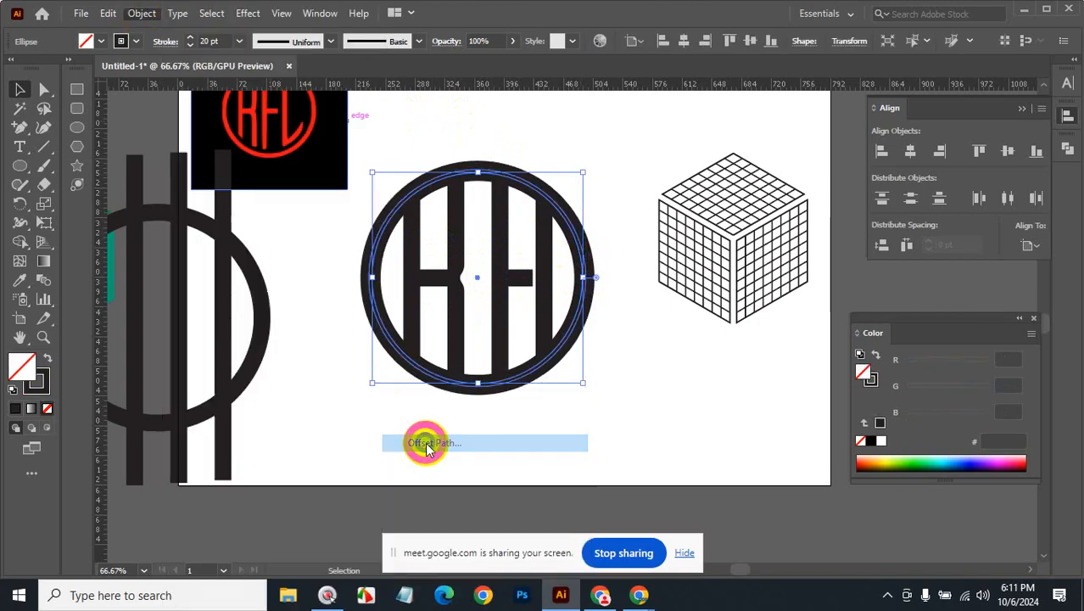
pyautogui.scroll(6, 758, 328)
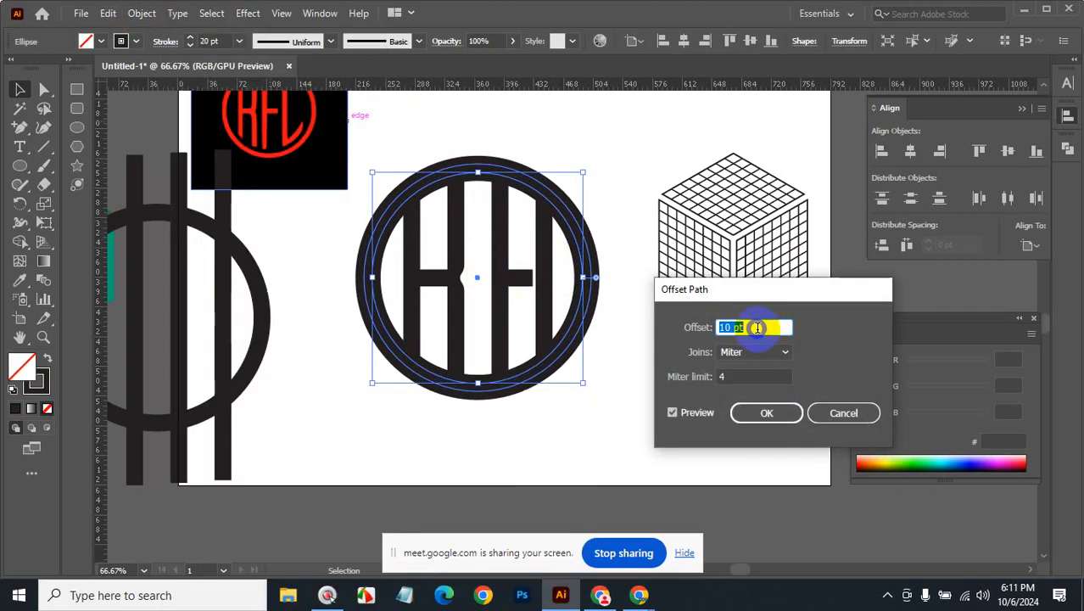
pyautogui.scroll(9, 758, 328)
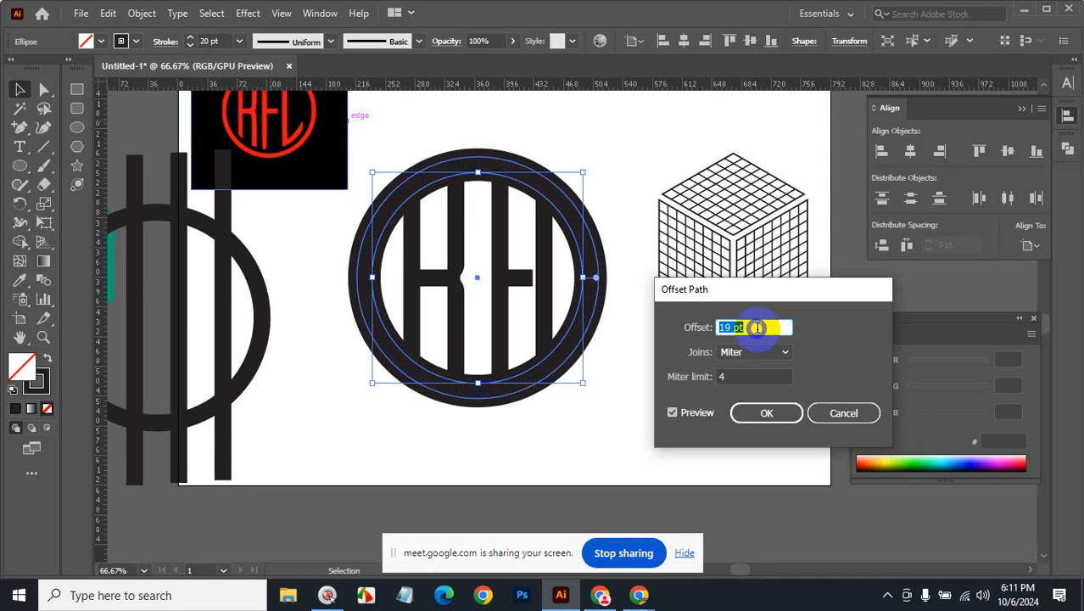
pyautogui.scroll(1, 758, 328)
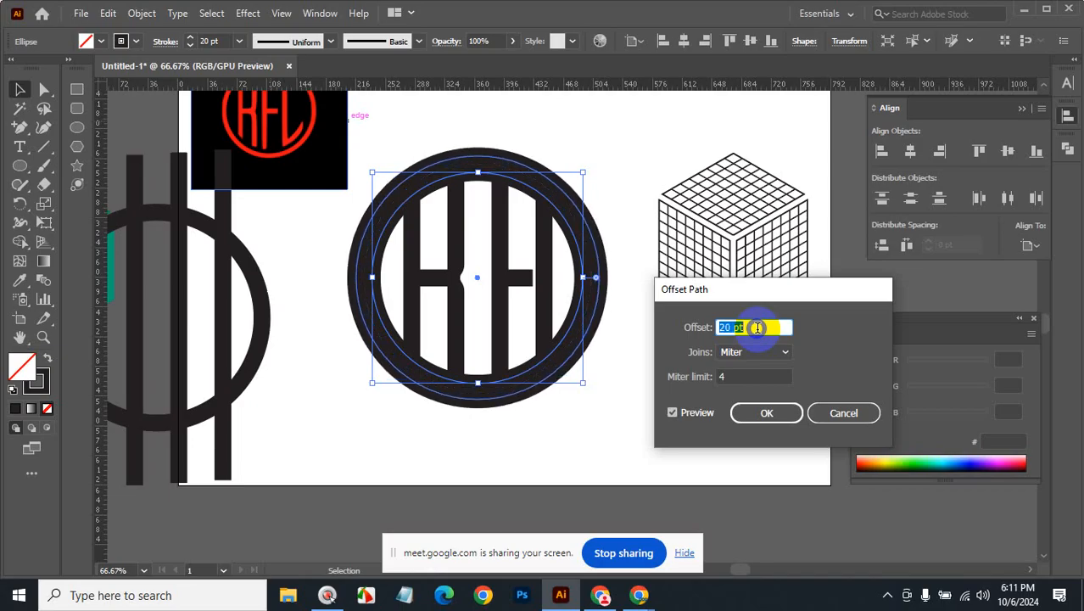
pyautogui.click(737, 412)
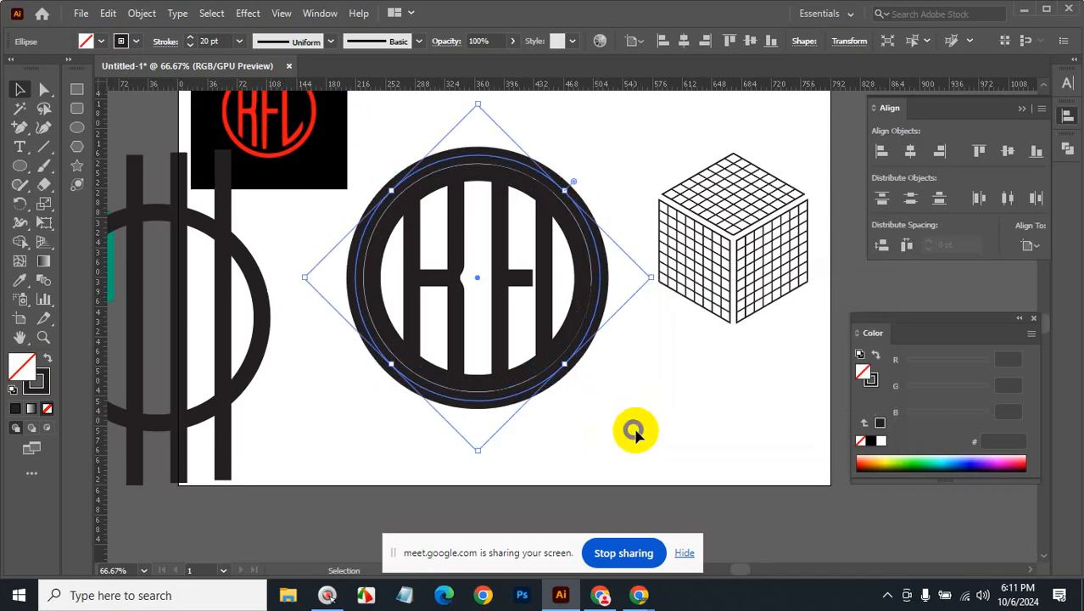
# - Delete the inner ring around the RFL letters and enlarge the remaining outer ring slightly to leave a gap around them
pyautogui.click(575, 304)
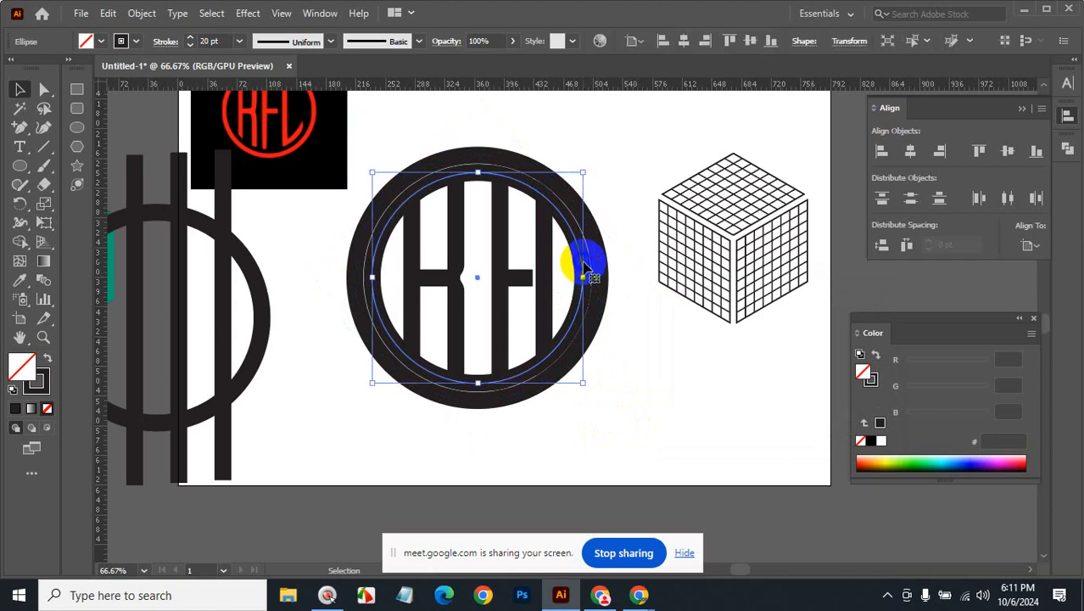
pyautogui.press('BackSpace')
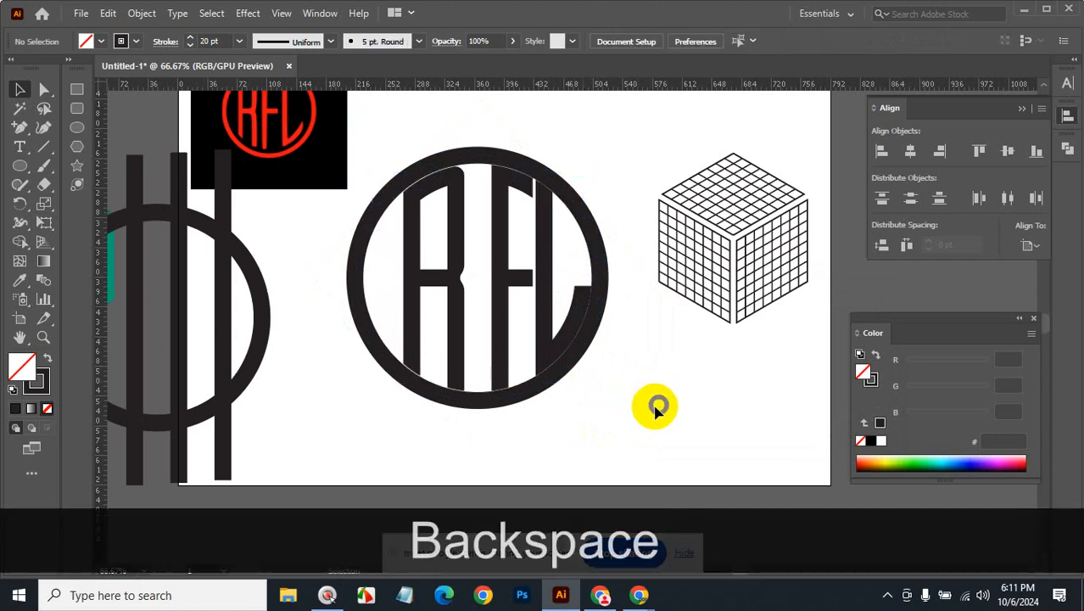
pyautogui.click(595, 260)
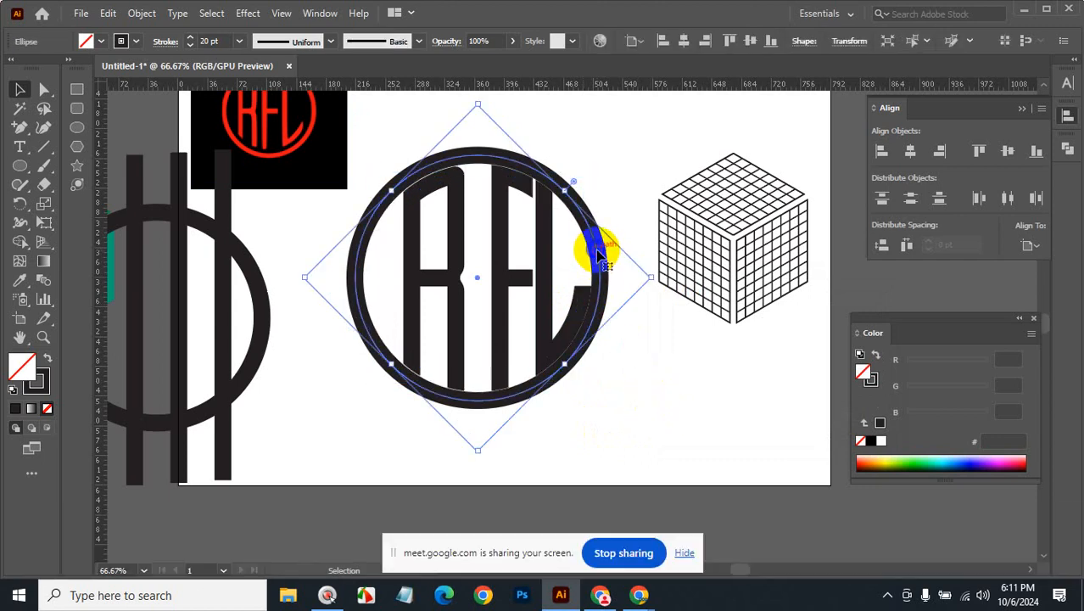
pyautogui.moveTo(654, 280); pyautogui.dragTo(658, 279)
pyautogui.click(642, 391)
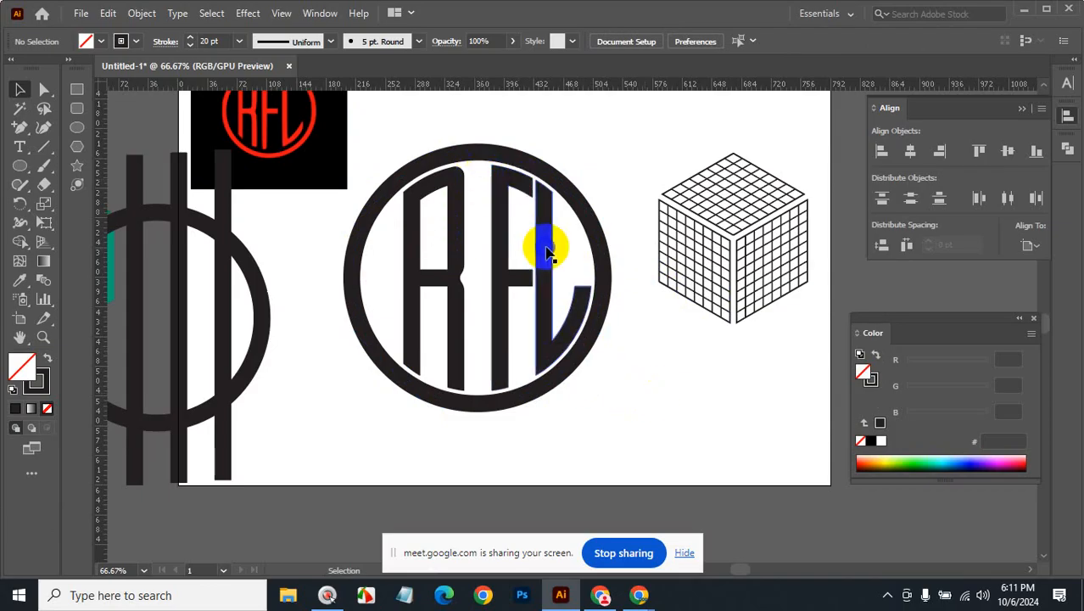
# - Switch to Chrome and examine the hexagon letter logo image results, previewing the Adobe Stock alphabet logo sheet
pyautogui.keyDown('ctrl'); pyautogui.keyDown('alt'); pyautogui.click(573, 330); pyautogui.keyUp('alt'); pyautogui.keyUp('ctrl')
pyautogui.keyDown('ctrl'); pyautogui.keyDown('alt'); pyautogui.click(562, 329); pyautogui.keyUp('alt'); pyautogui.keyUp('ctrl')
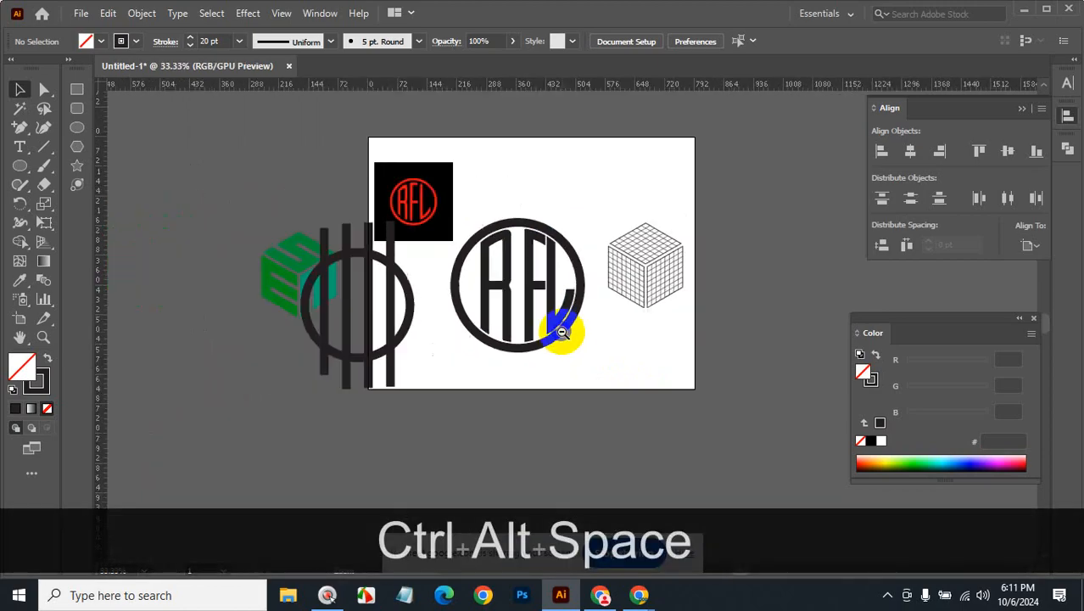
pyautogui.keyDown('ctrl'); pyautogui.keyDown('alt'); pyautogui.click(565, 334); pyautogui.keyUp('alt'); pyautogui.keyUp('ctrl')
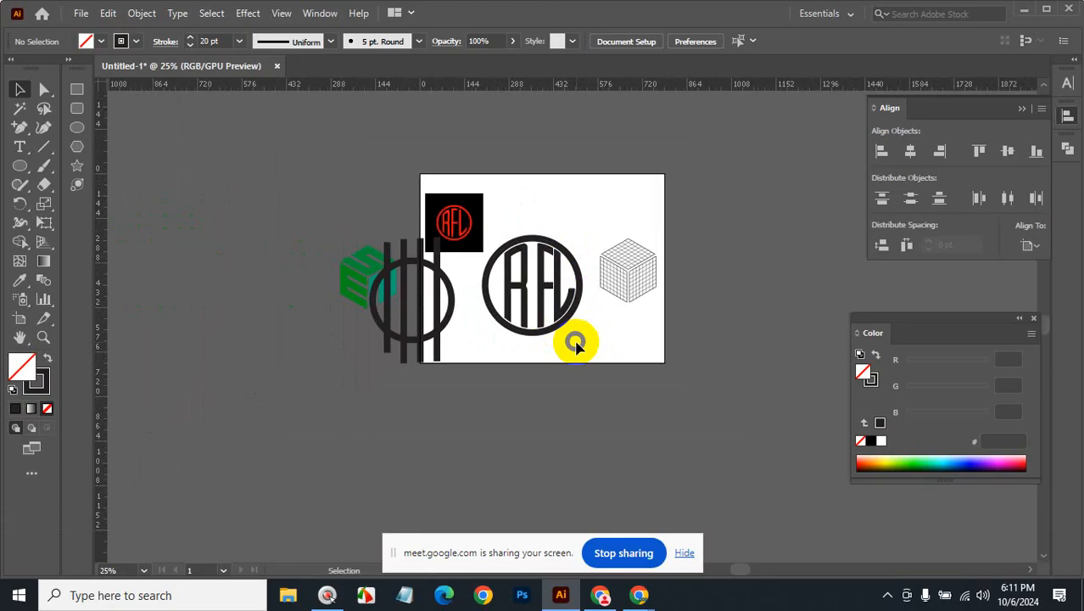
pyautogui.click(600, 595)
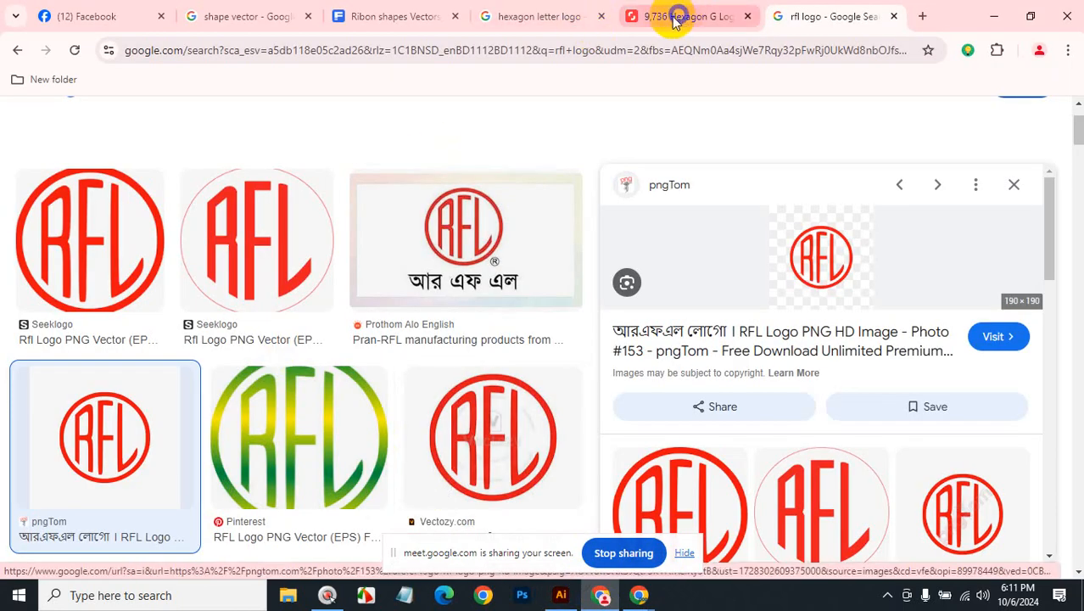
pyautogui.click(540, 29)
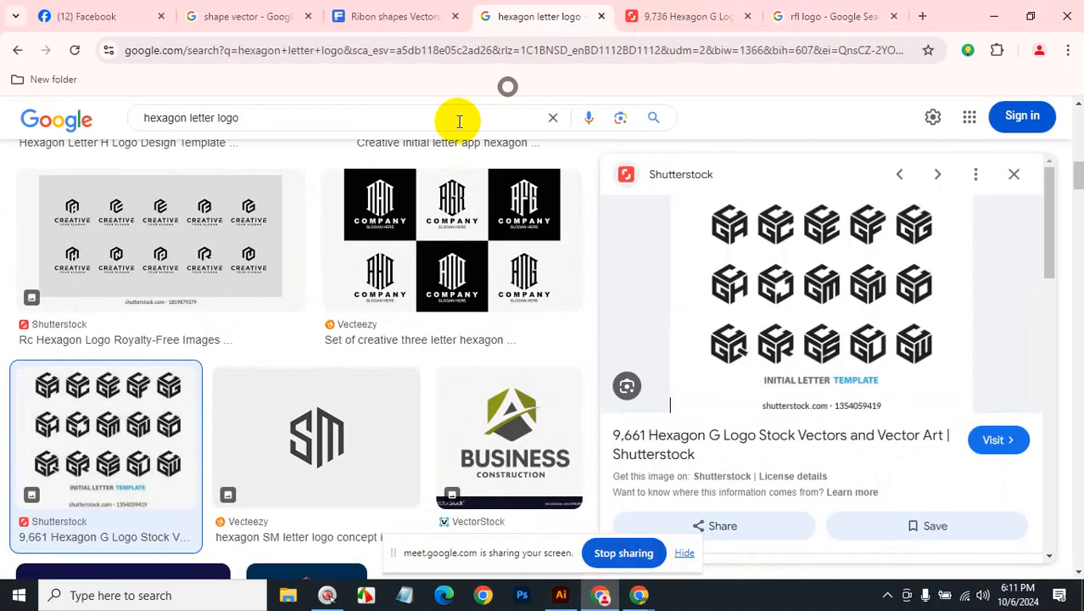
pyautogui.scroll(-5, 433, 335)
pyautogui.scroll(1, 435, 337)
pyautogui.scroll(-4, 435, 337)
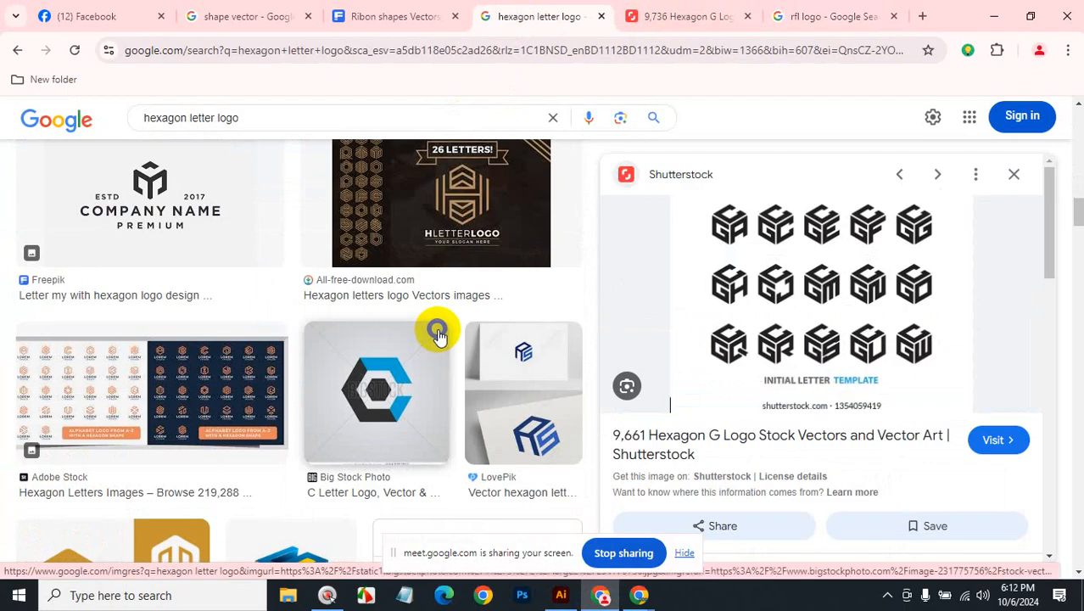
pyautogui.scroll(-2, 436, 333)
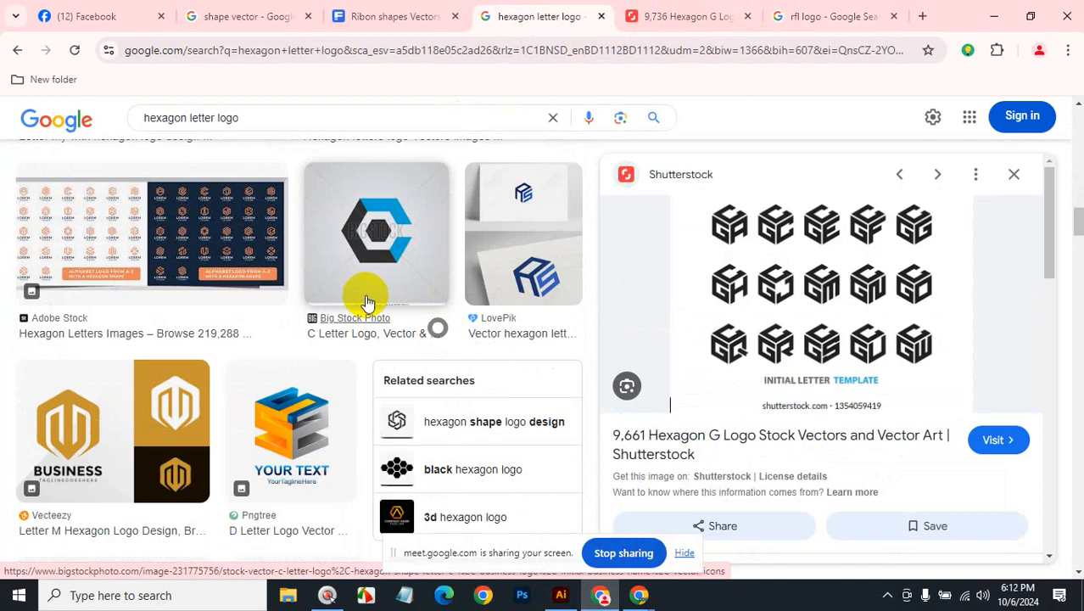
pyautogui.click(124, 238)
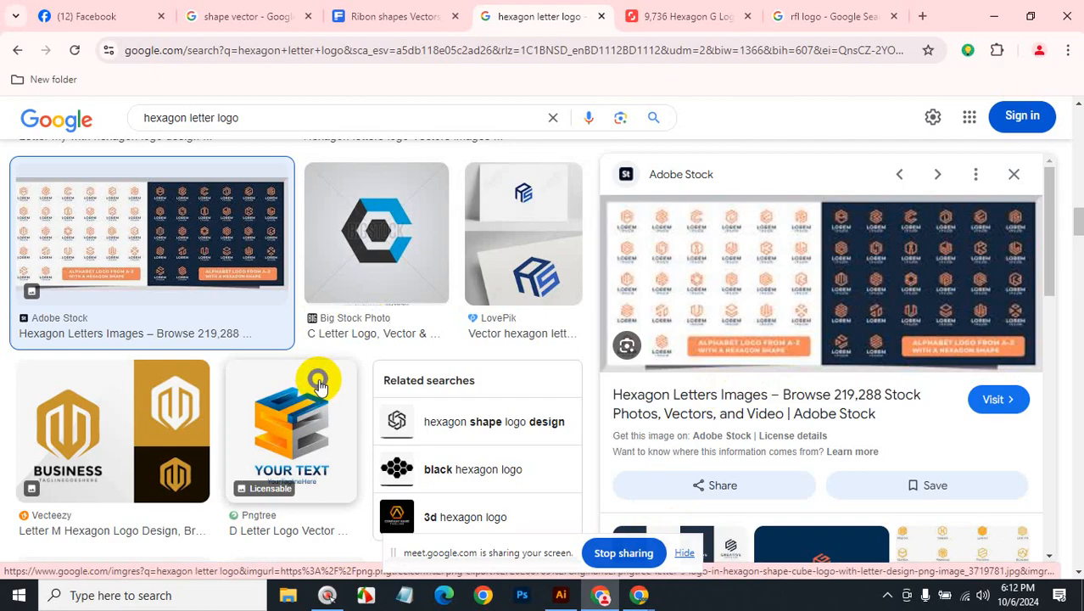
pyautogui.scroll(-9, 318, 386)
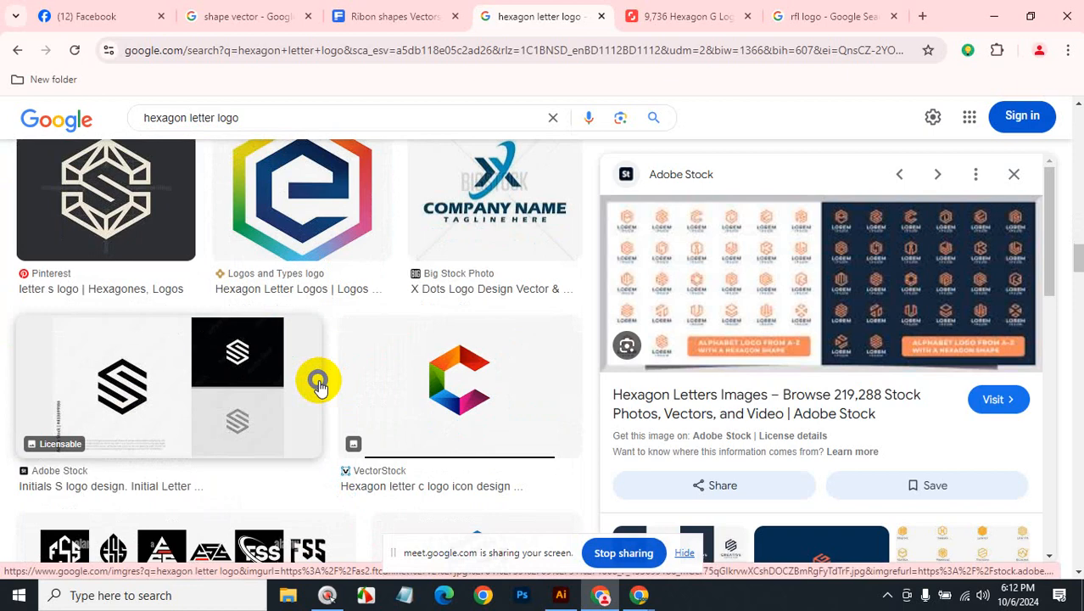
pyautogui.scroll(10, 318, 386)
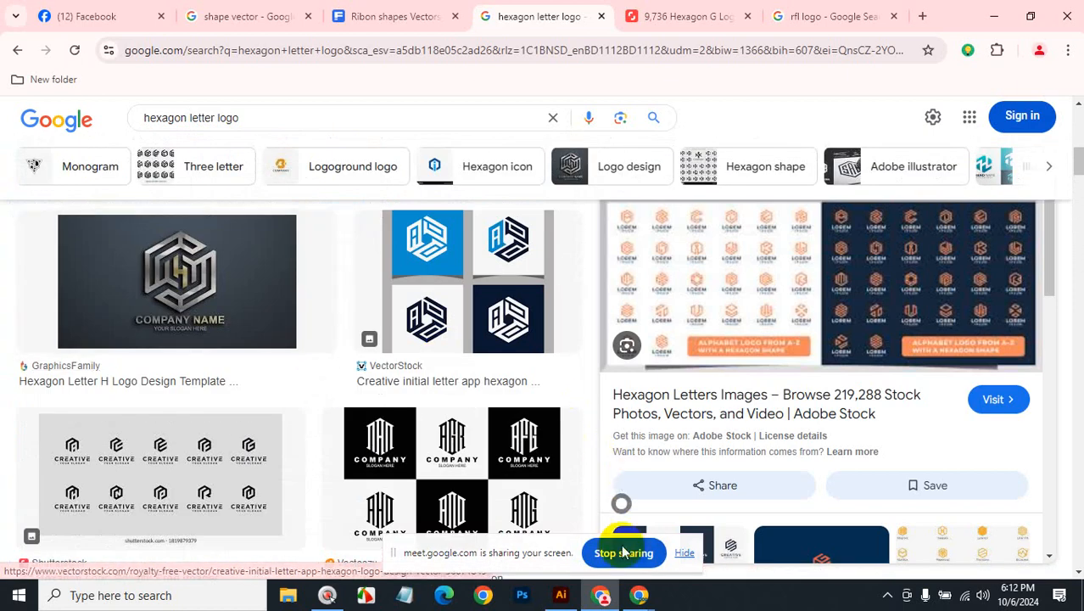
# - Switch back to Illustrator, draw a hexagon with a 20 pt stroke beside the artboard, and rotate it so a corner points up
pyautogui.click(560, 596)
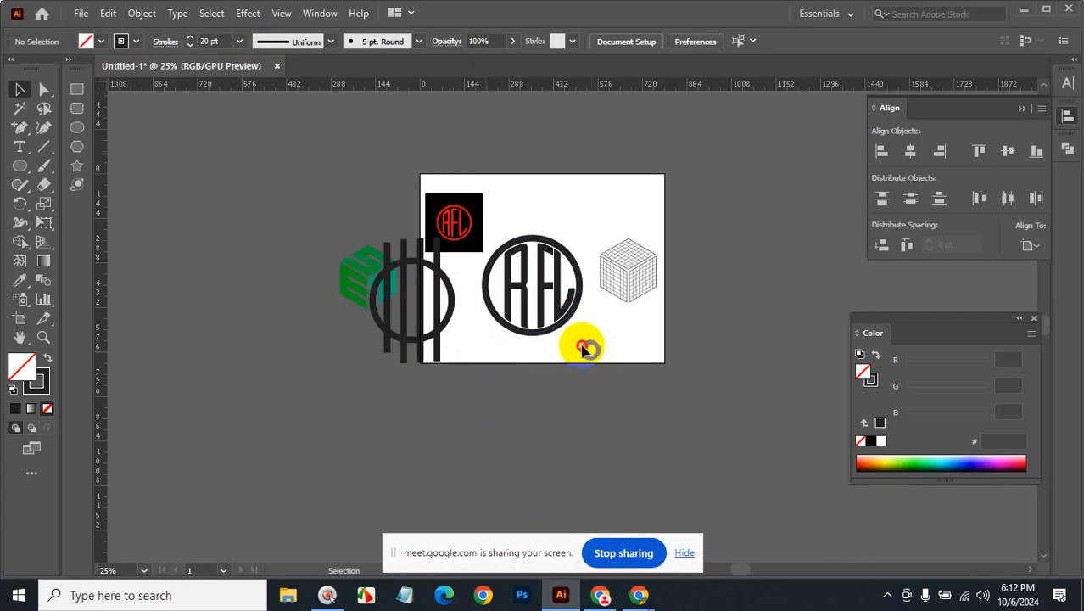
pyautogui.click(537, 311)
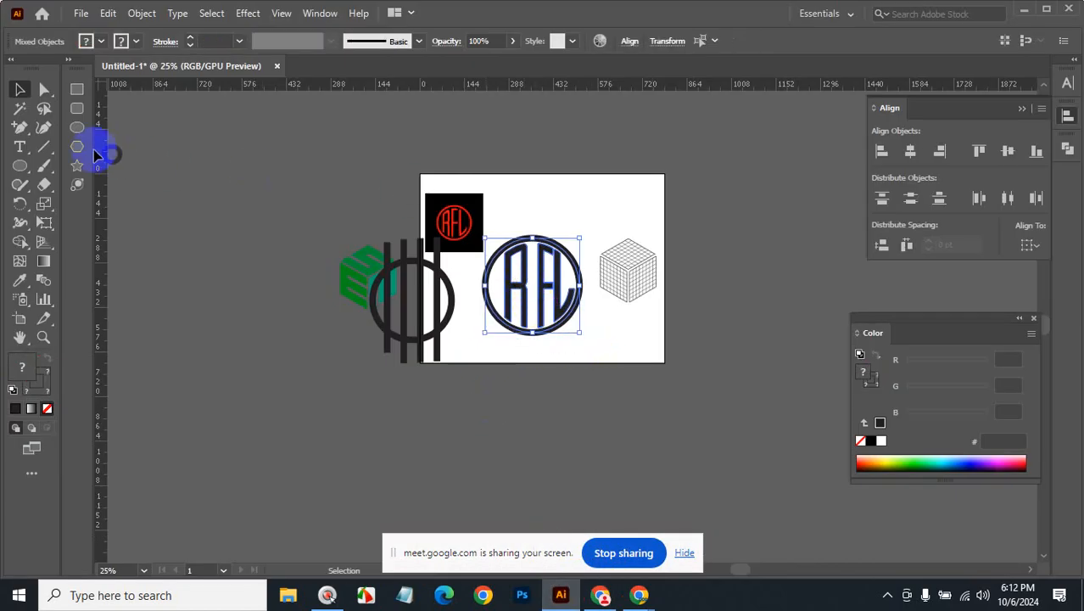
pyautogui.click(76, 146)
pyautogui.moveTo(230, 235); pyautogui.dragTo(238, 193)
pyautogui.click(19, 89)
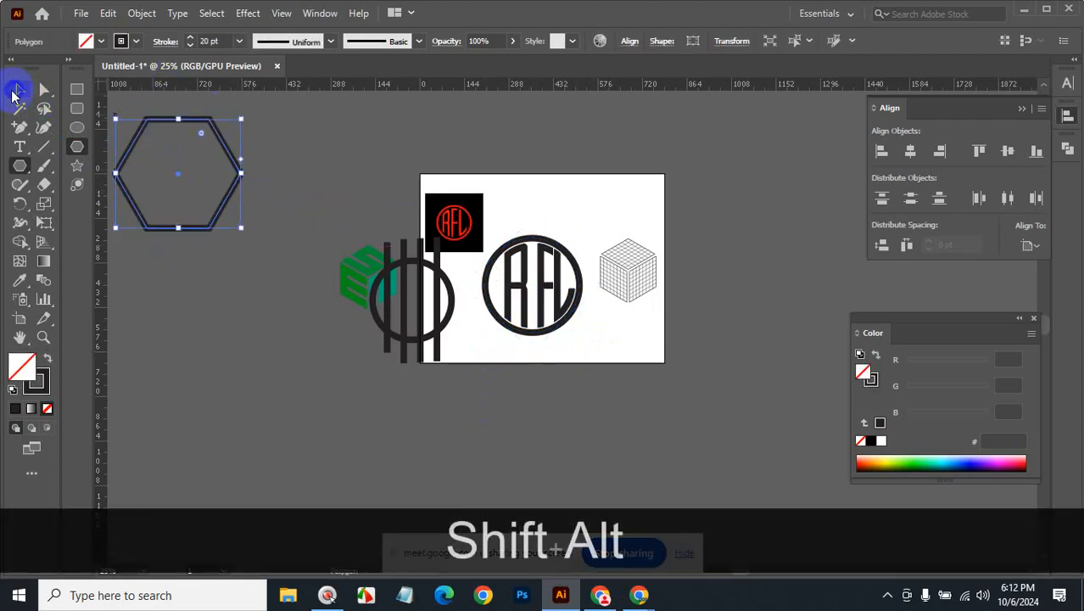
pyautogui.moveTo(244, 118); pyautogui.dragTo(296, 210)
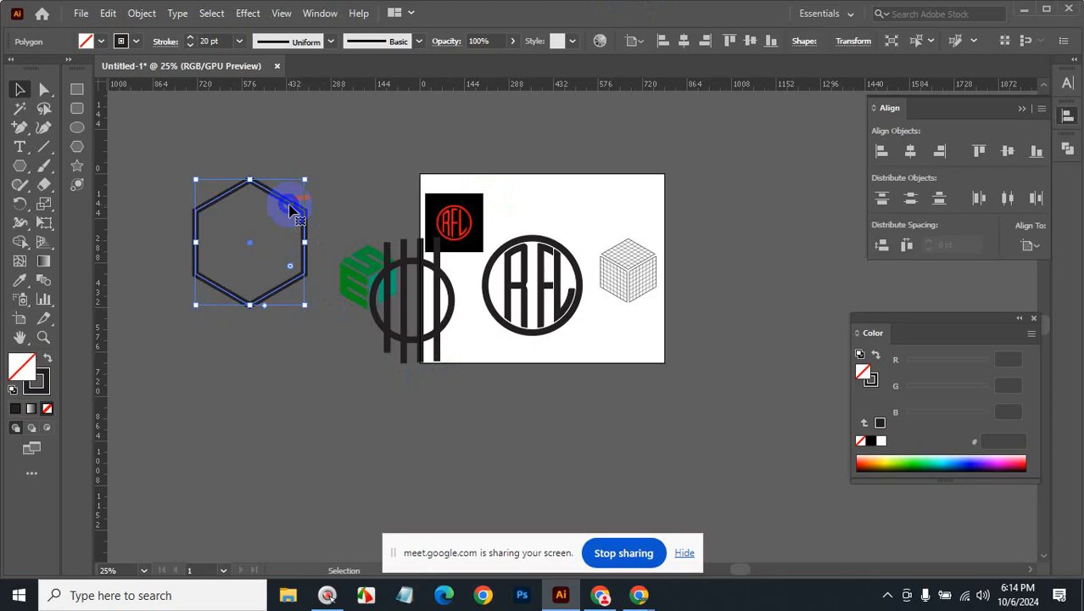
# - Check the hexagon letter logo references in Chrome once more and return to Illustrator
pyautogui.click(600, 595)
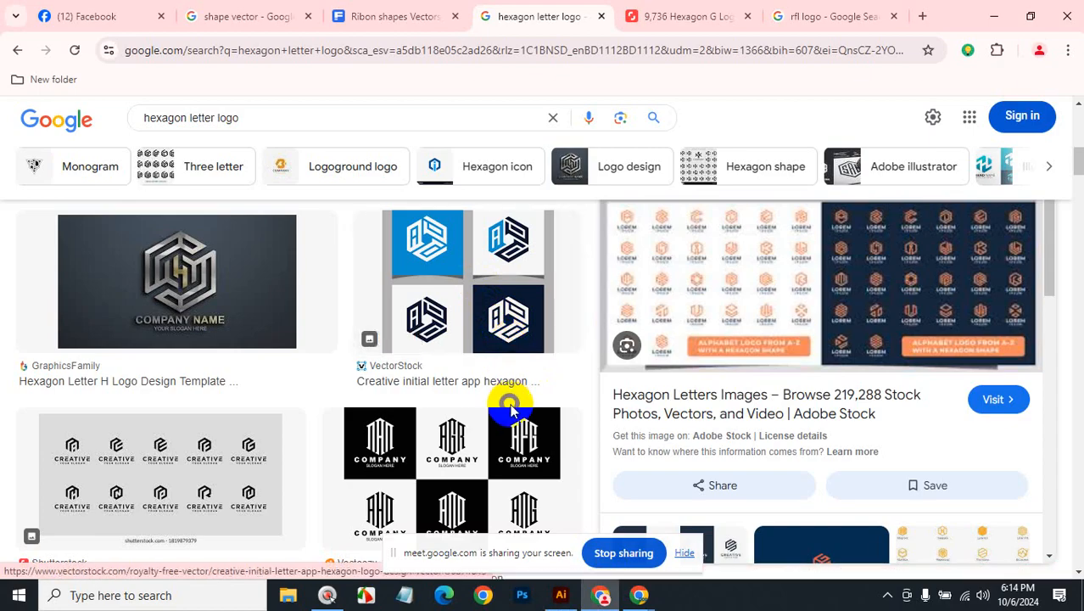
pyautogui.scroll(-3, 513, 350)
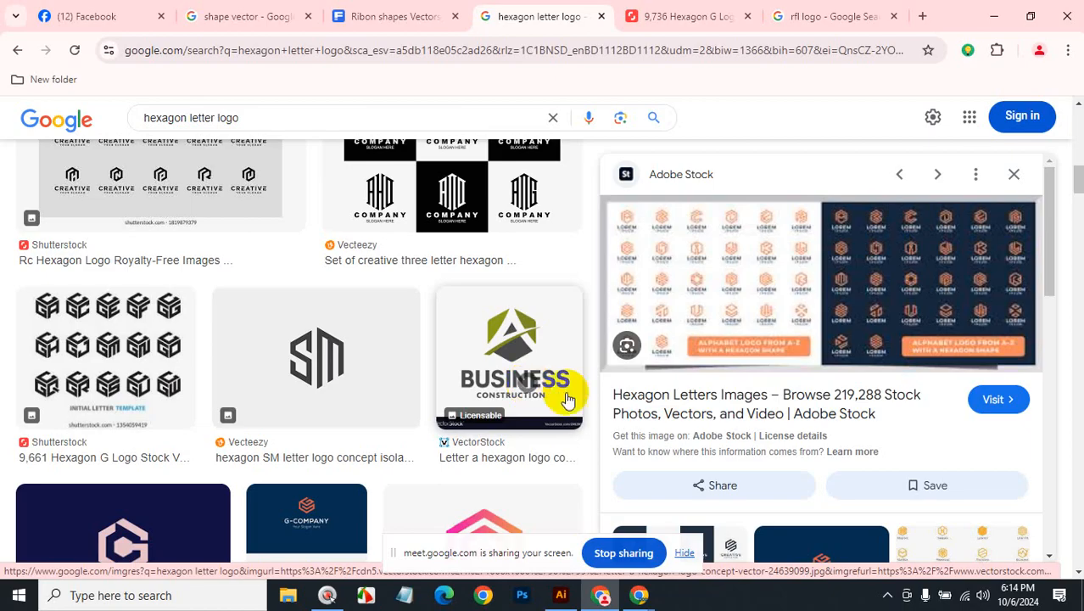
pyautogui.click(563, 596)
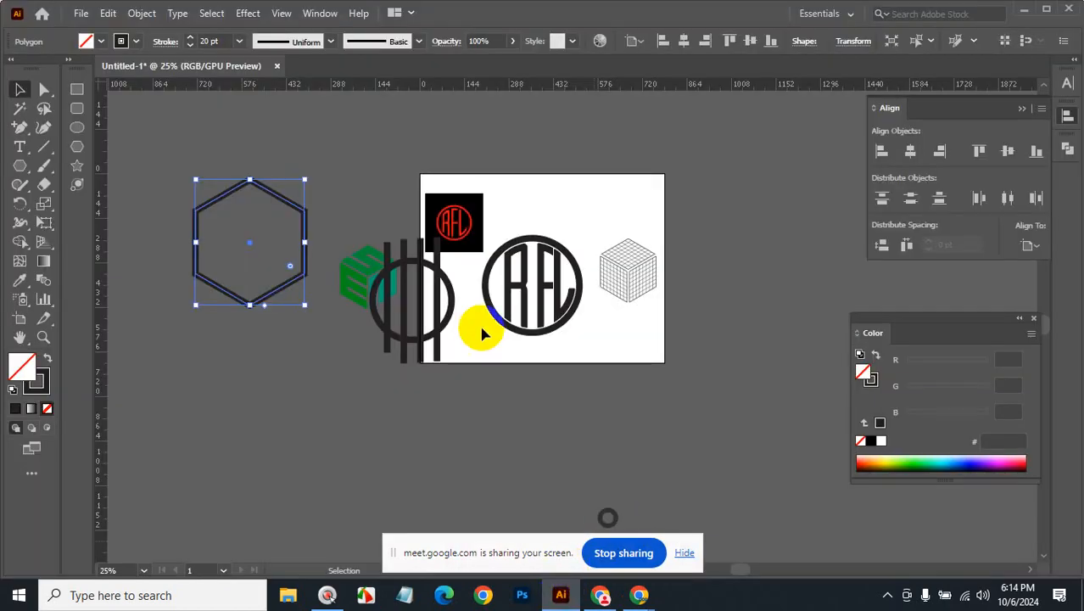
pyautogui.moveTo(263, 355); pyautogui.dragTo(226, 212)
pyautogui.click(655, 301)
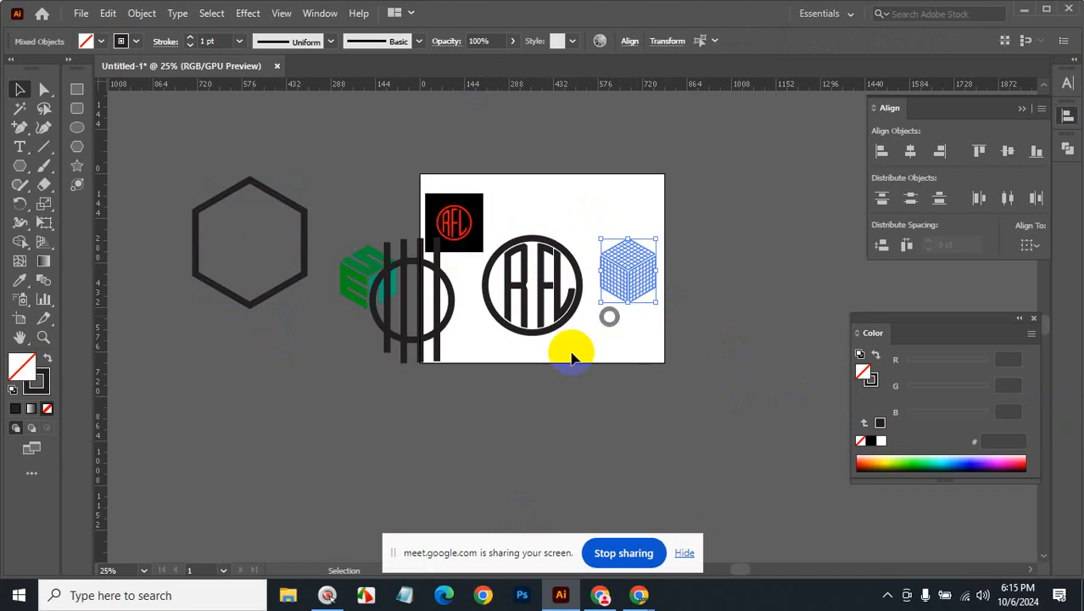
pyautogui.click(527, 230)
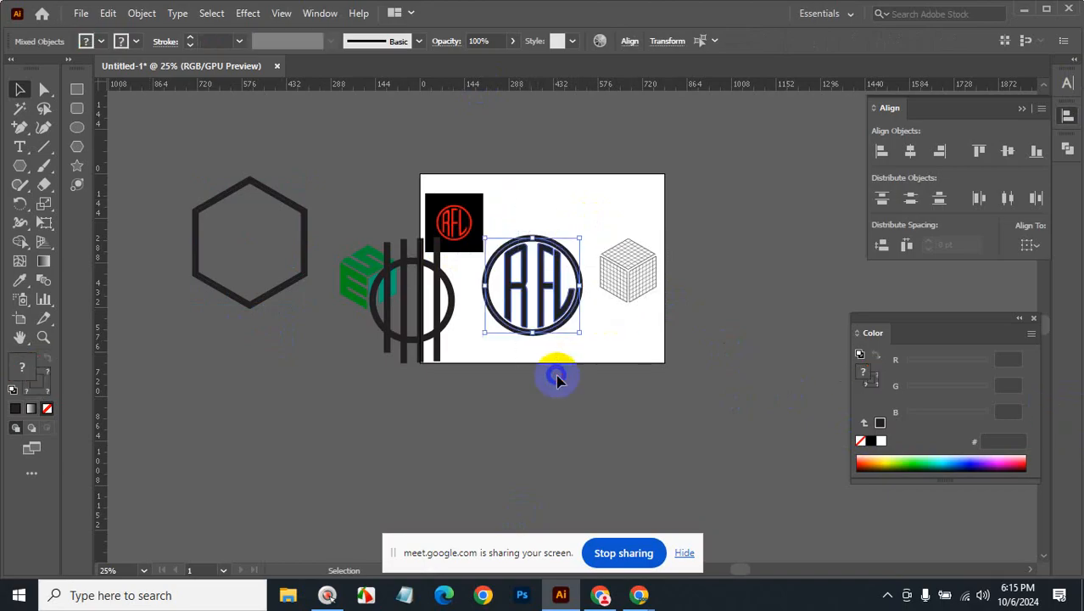
pyautogui.click(256, 301)
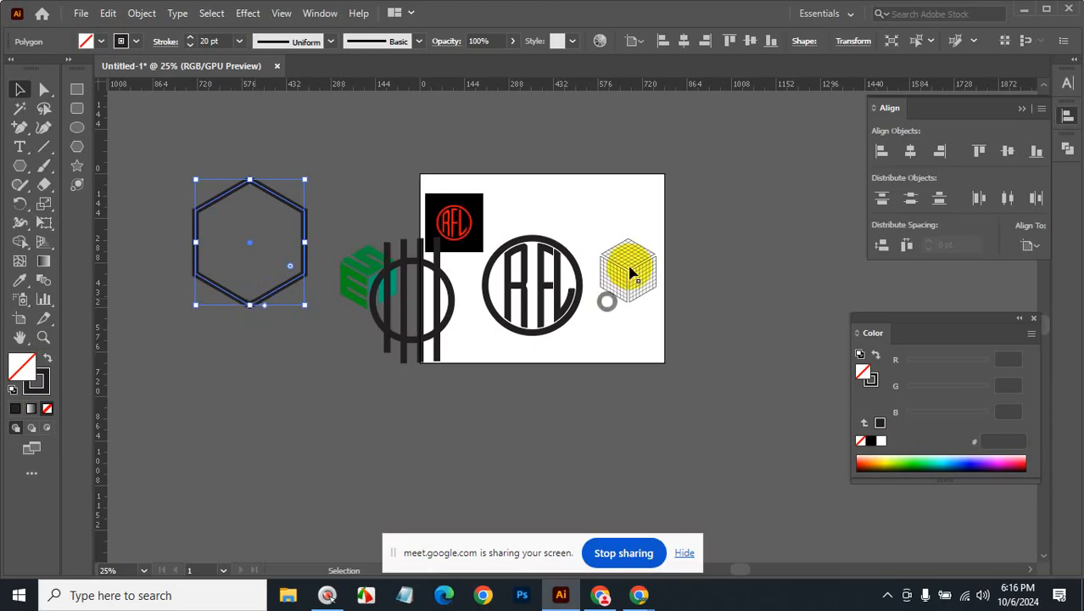
pyautogui.moveTo(595, 206); pyautogui.dragTo(684, 348)
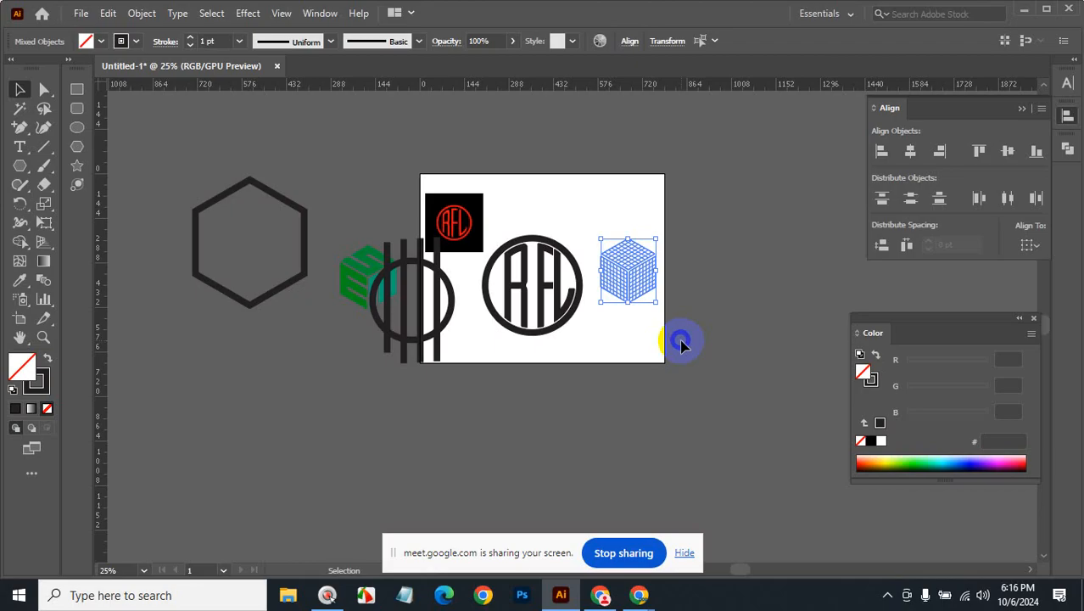
# - Minimize Illustrator and close the Chrome window with the logo reference images
pyautogui.click(1024, 8)
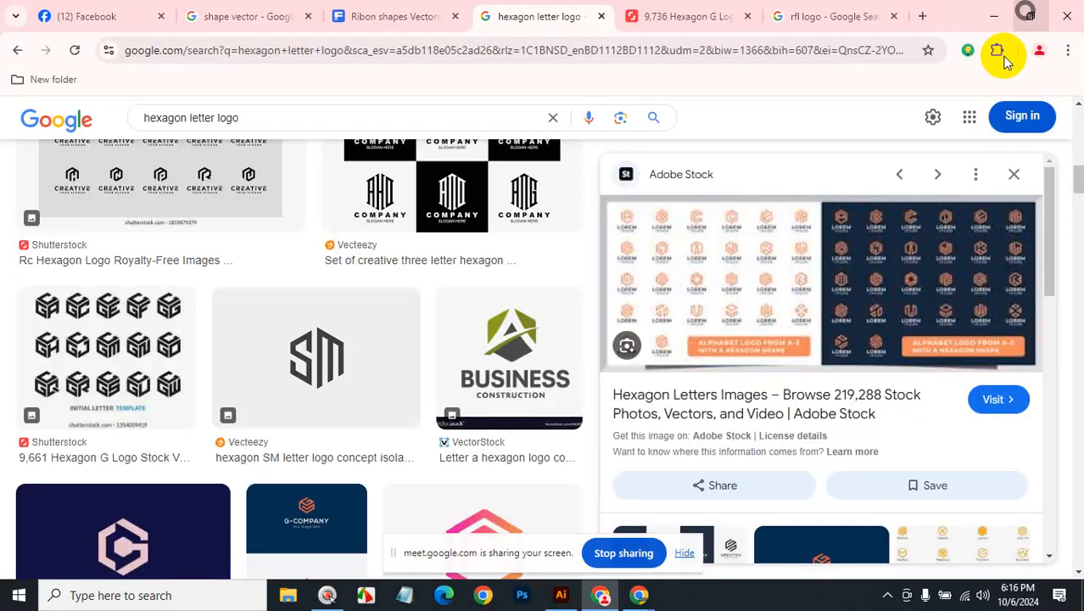
pyautogui.click(1066, 24)
pyautogui.click(887, 596)
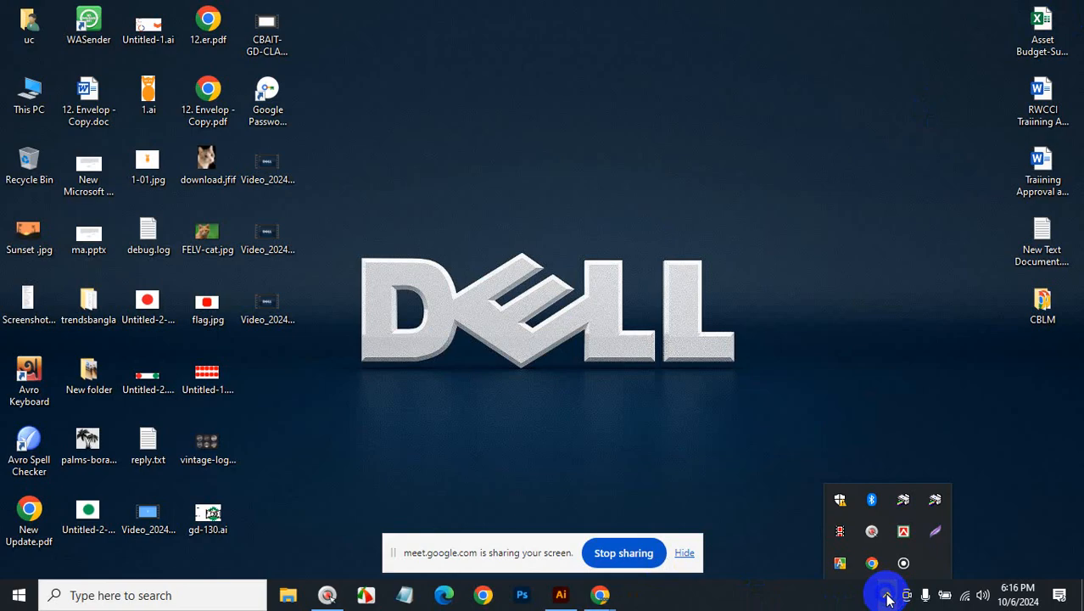